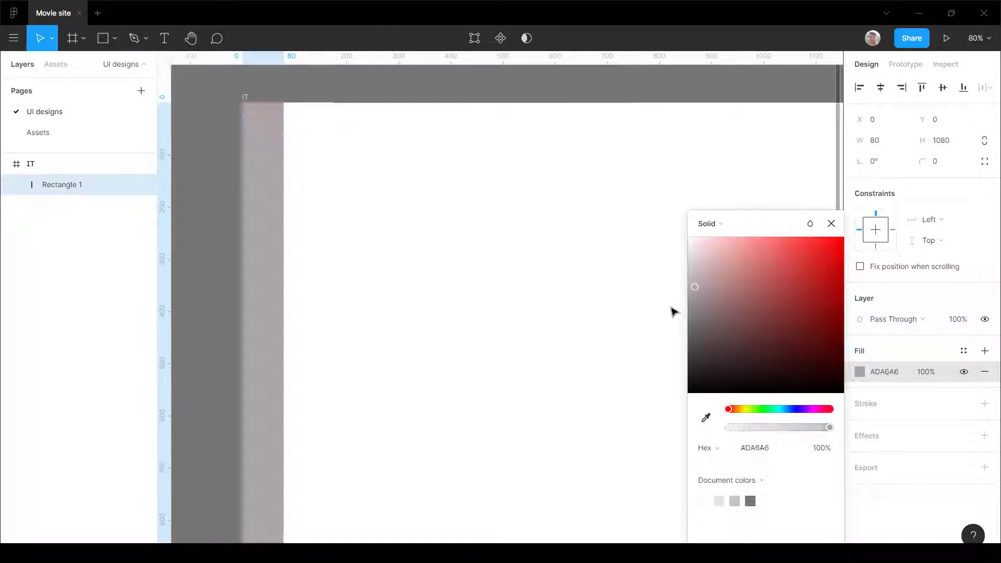
Step: Add the text "Home" in the white area of the IT frame
click(494, 282)
scroll(499, 230, down, 3)
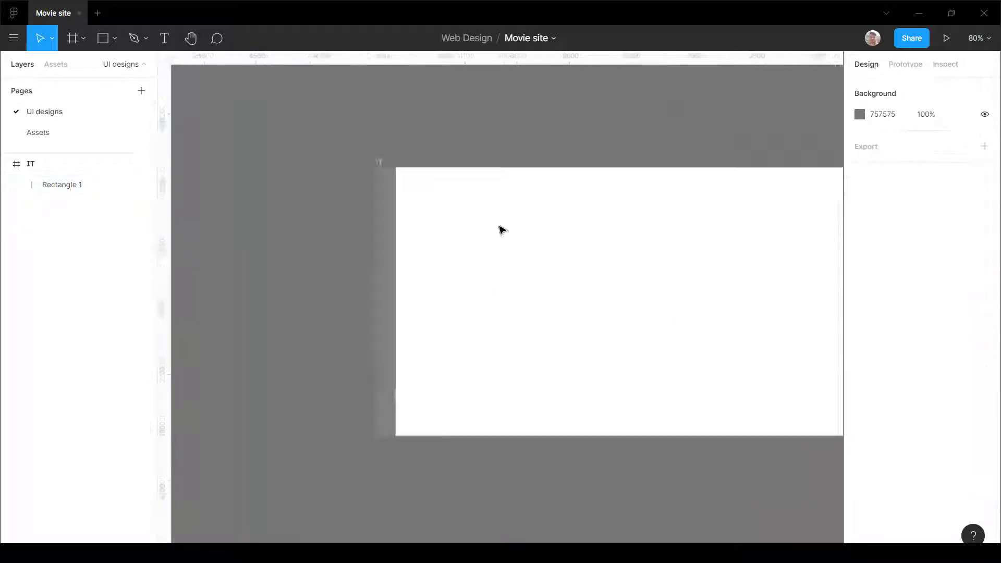
scroll(490, 241, up, 4)
scroll(488, 241, down, 4)
scroll(428, 249, up, 3)
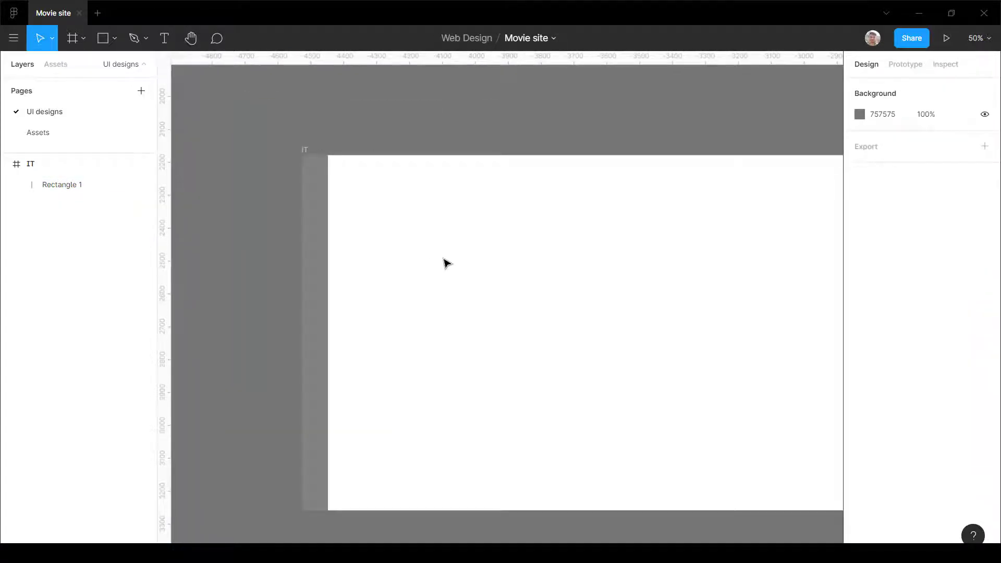
key(t)
click(443, 259)
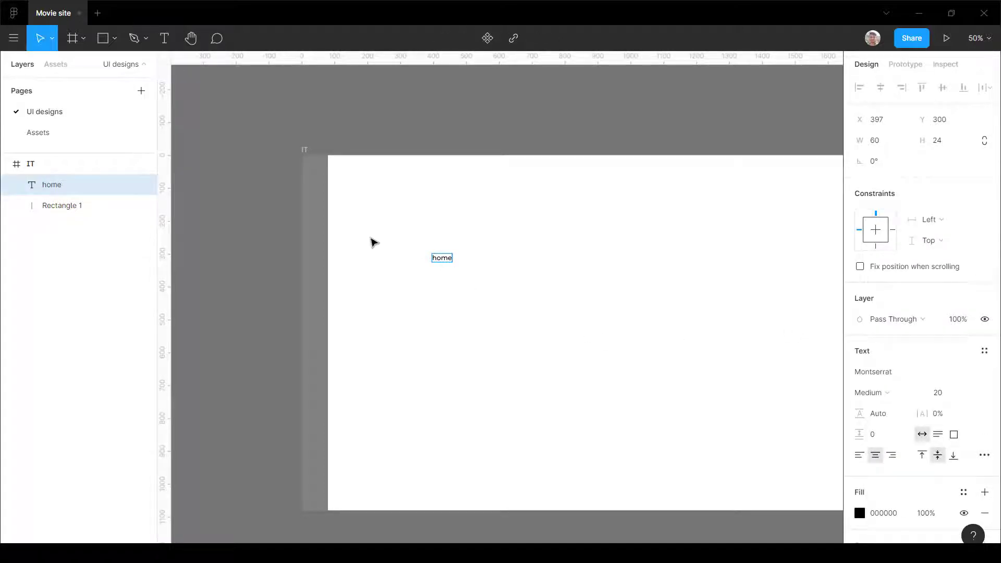
scroll(407, 247, up, 5)
text(H)
key(Escape)
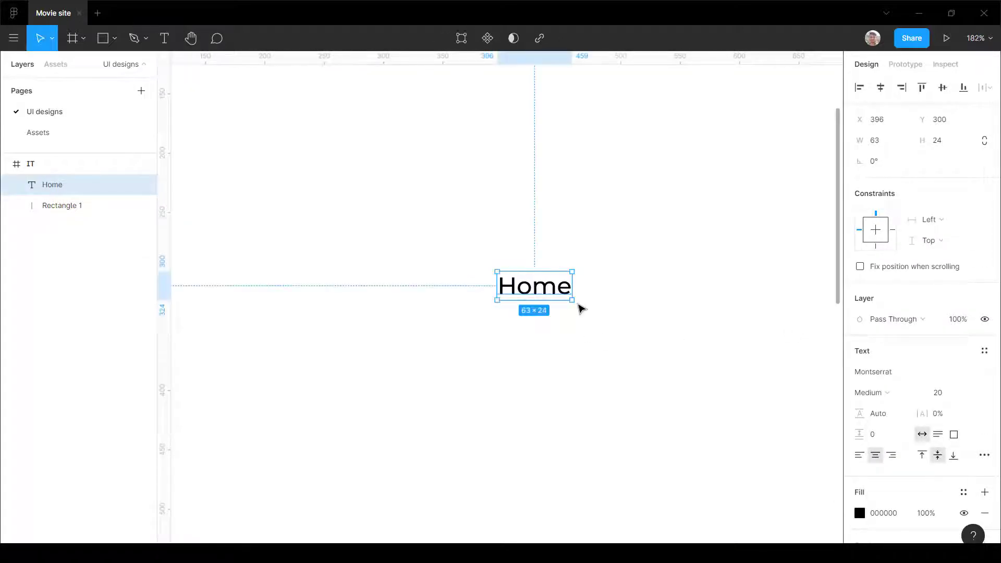
Step: Move the Home text onto the grey sidebar and rotate it 90°
click(564, 337)
scroll(565, 337, down, 4)
click(552, 316)
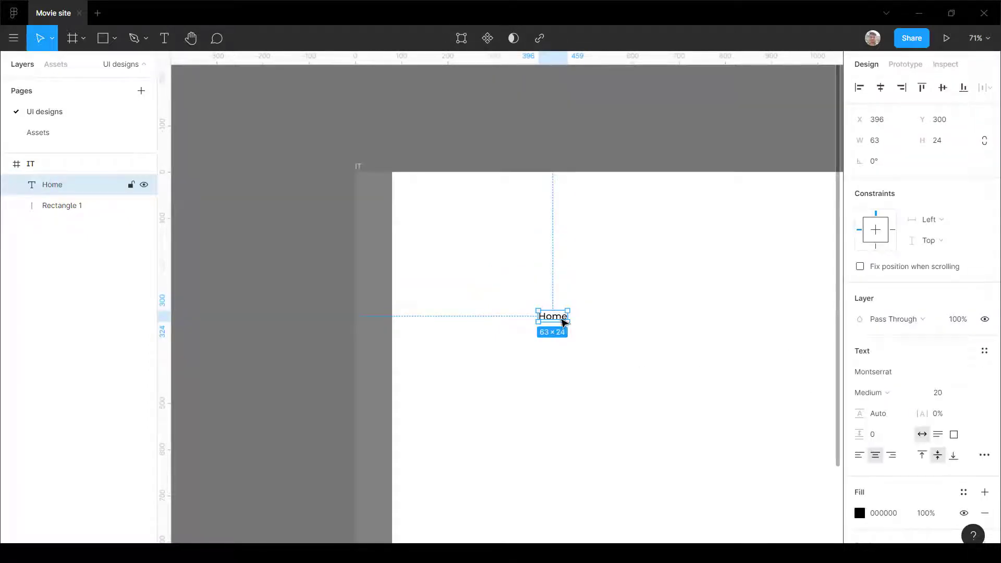
drag(563, 322, 392, 235)
scroll(392, 298, up, 3)
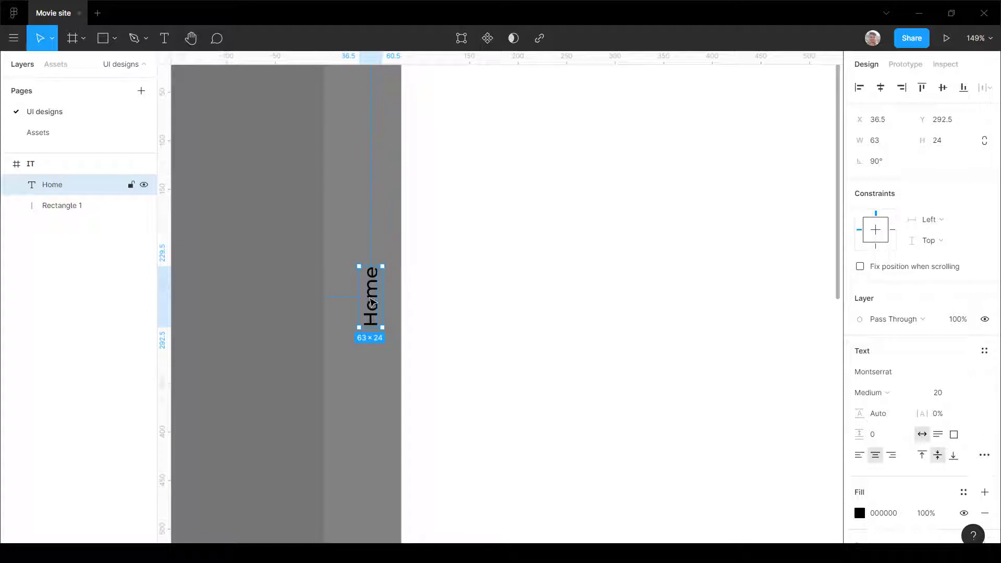
Step: Duplicate the rotated Home label twice so the copies line up in a column below it in the sidebar
drag(374, 301, 374, 213)
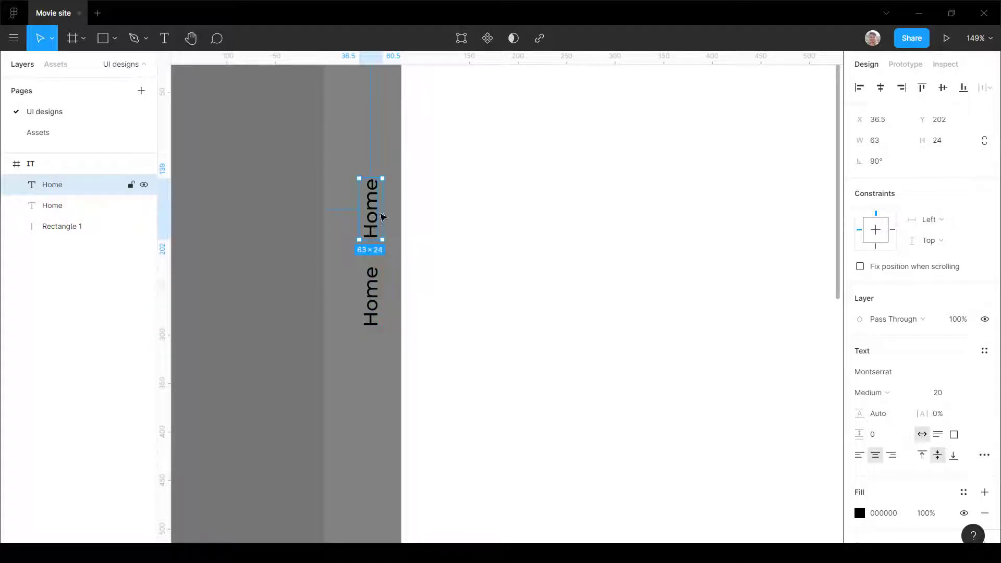
key(ctrl+z)
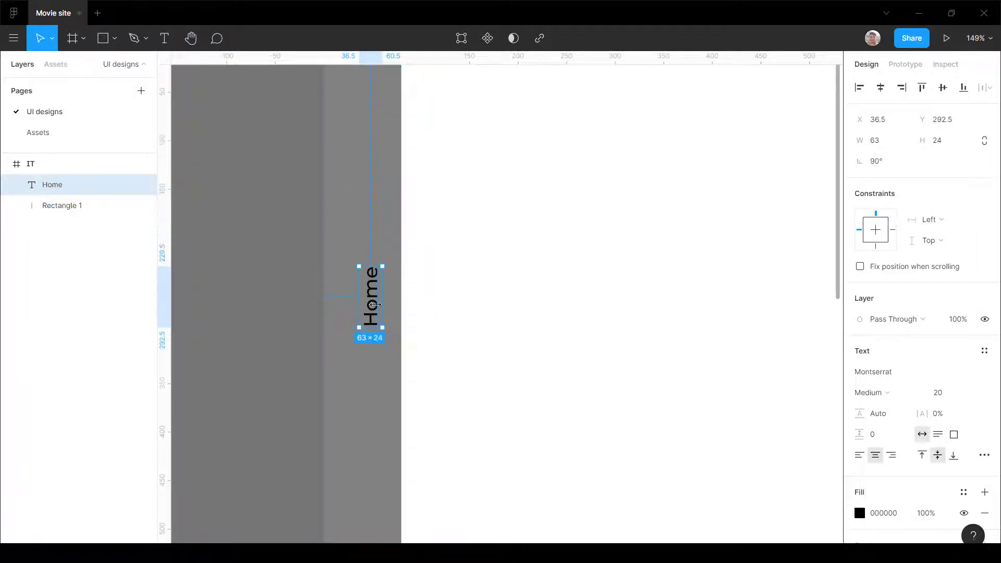
drag(373, 299, 379, 379)
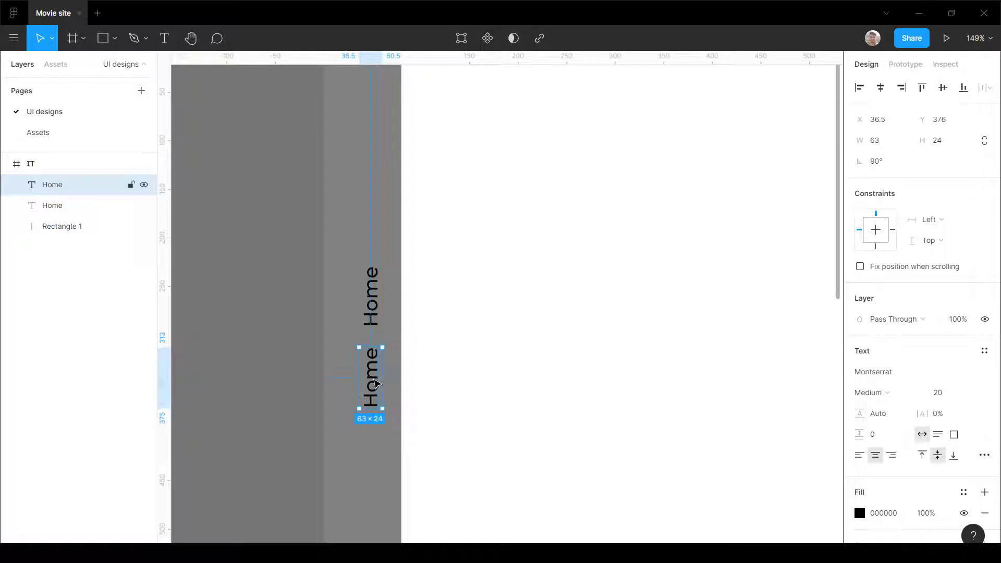
key(ctrl+d)
Step: Change the two copied labels' text to "category" and "contact" respectively, from the upper one down
click(384, 365)
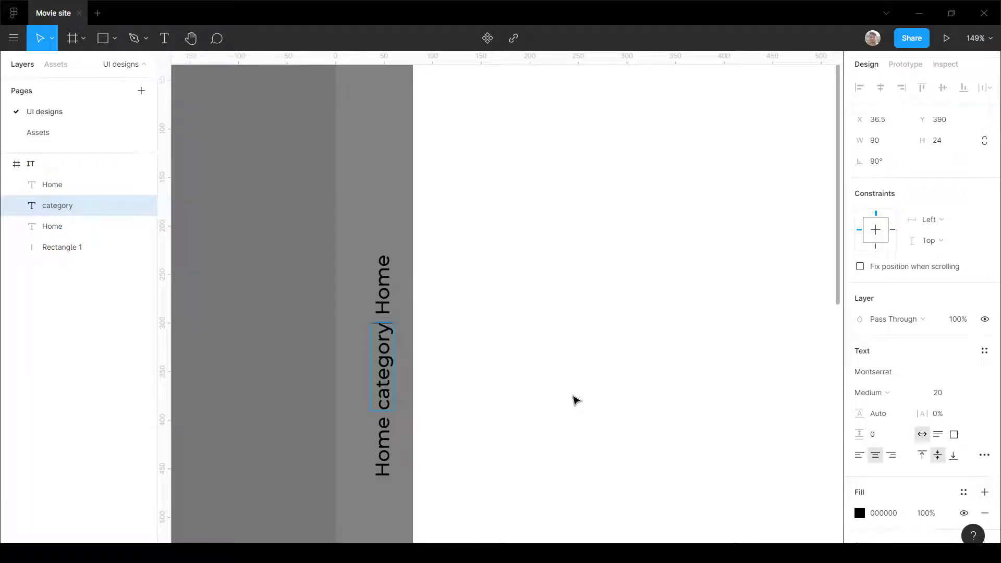
click(388, 452)
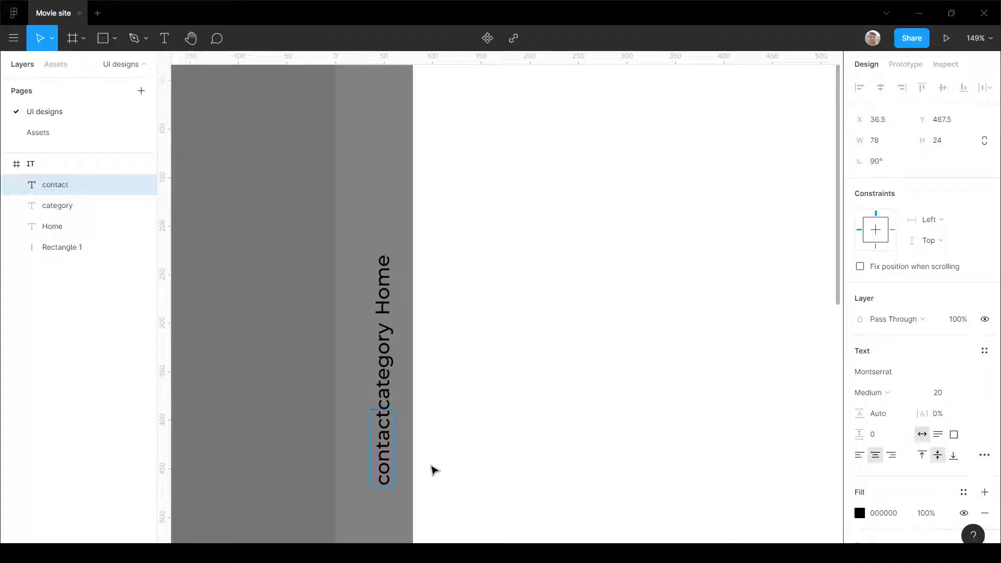
click(471, 417)
Step: Capitalise the first letters of the two lower sidebar labels so they read "Contact" and "Category"
scroll(389, 489, up, 3)
double_click(395, 470)
click(397, 468)
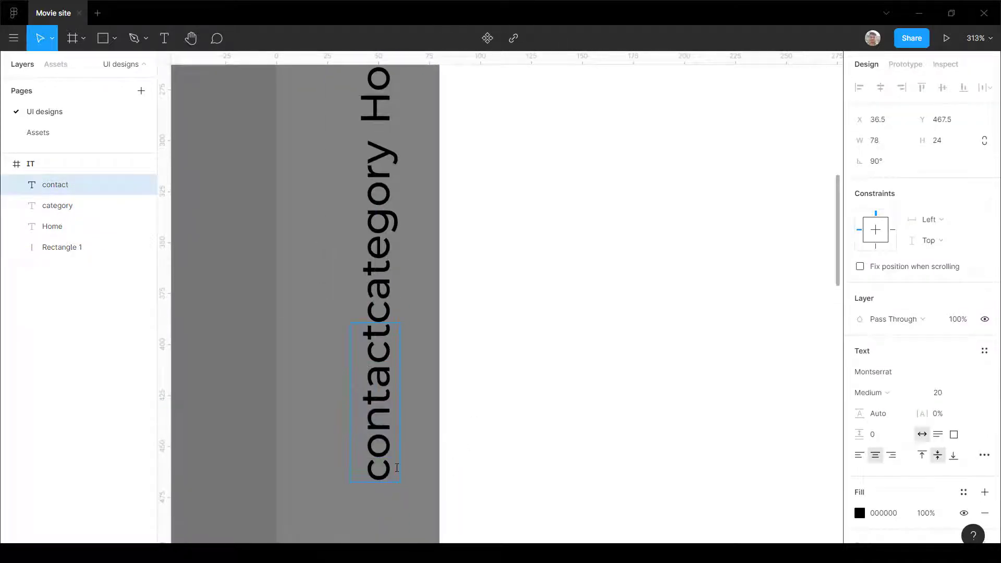
key(Delete)
text(C)
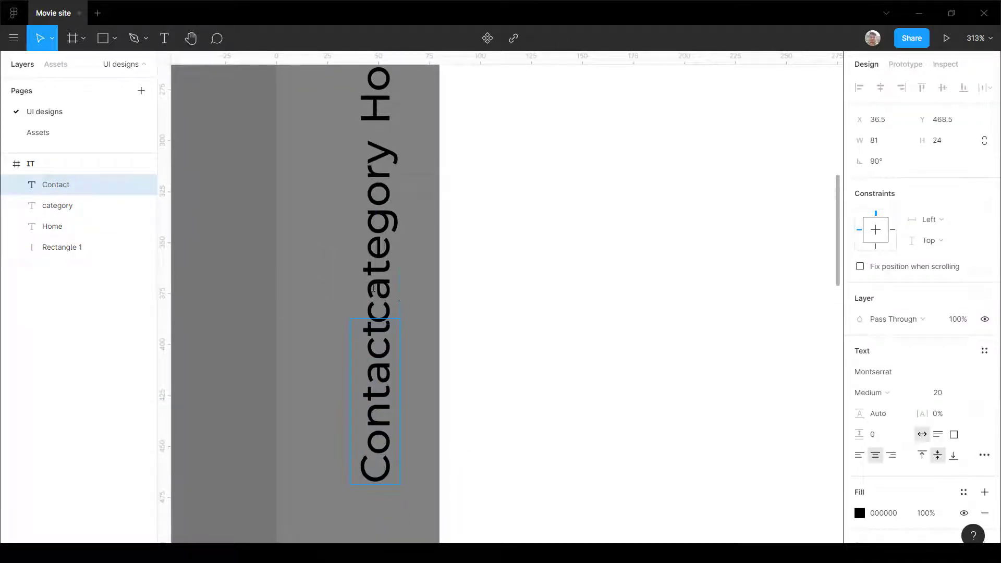
click(375, 300)
key(Delete)
text(C)
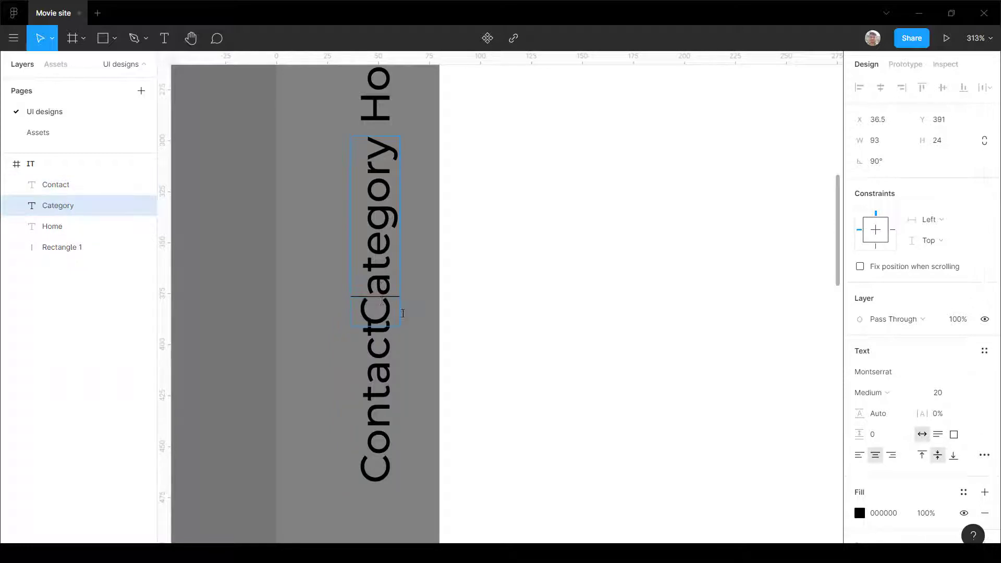
key(Escape)
click(520, 310)
Step: Select the Home, Category and Contact labels together and distribute their horizontal and vertical spacing evenly
scroll(394, 464, down, 3)
click(392, 464)
shift+click(382, 360)
shift+click(382, 260)
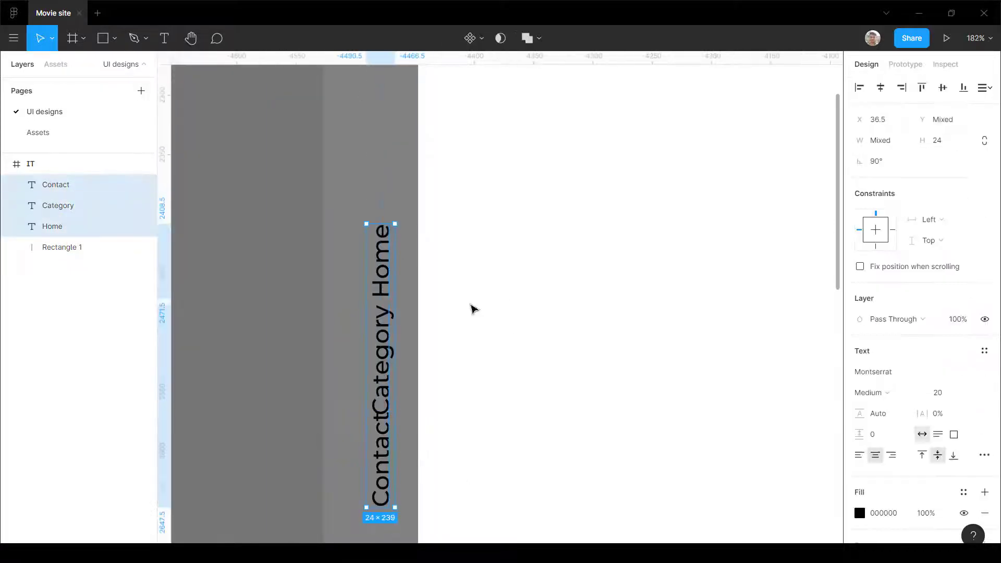
click(984, 87)
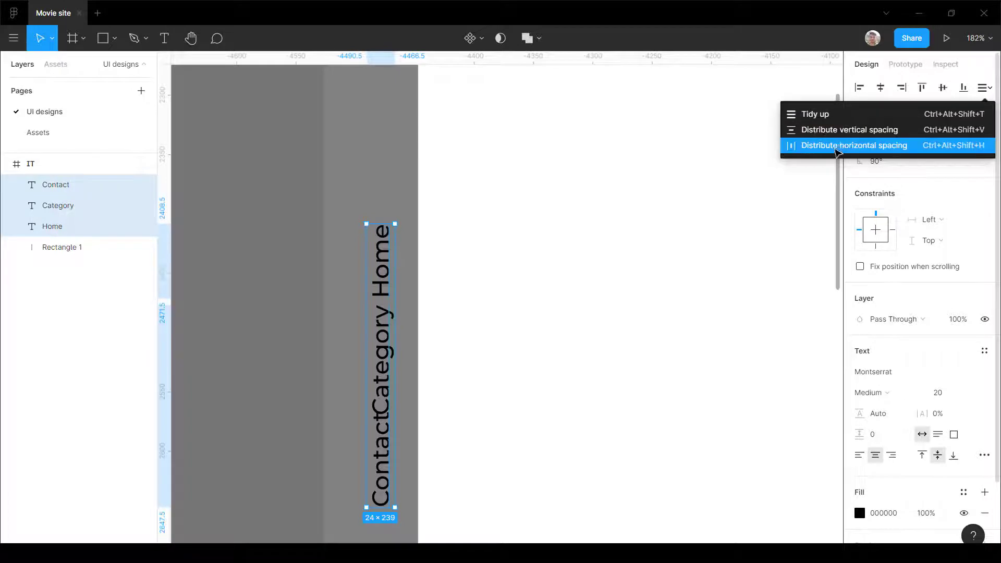
click(836, 146)
scroll(439, 380, left, 2)
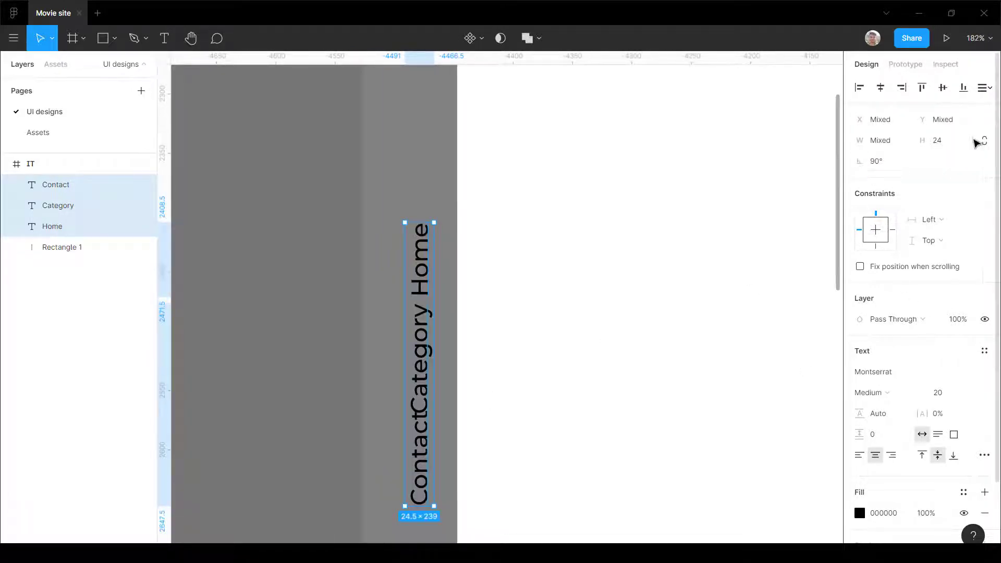
click(984, 87)
click(870, 144)
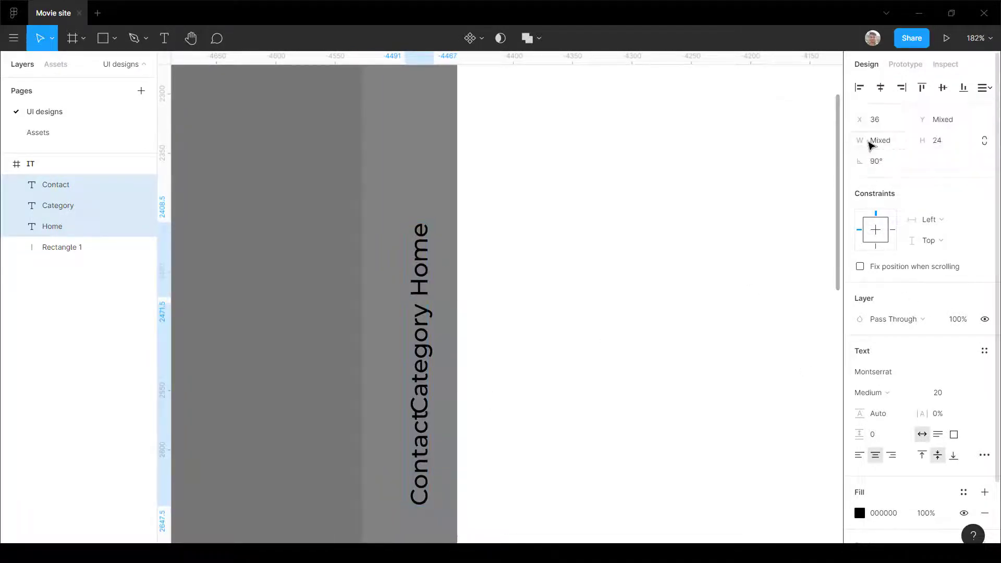
click(984, 87)
click(876, 128)
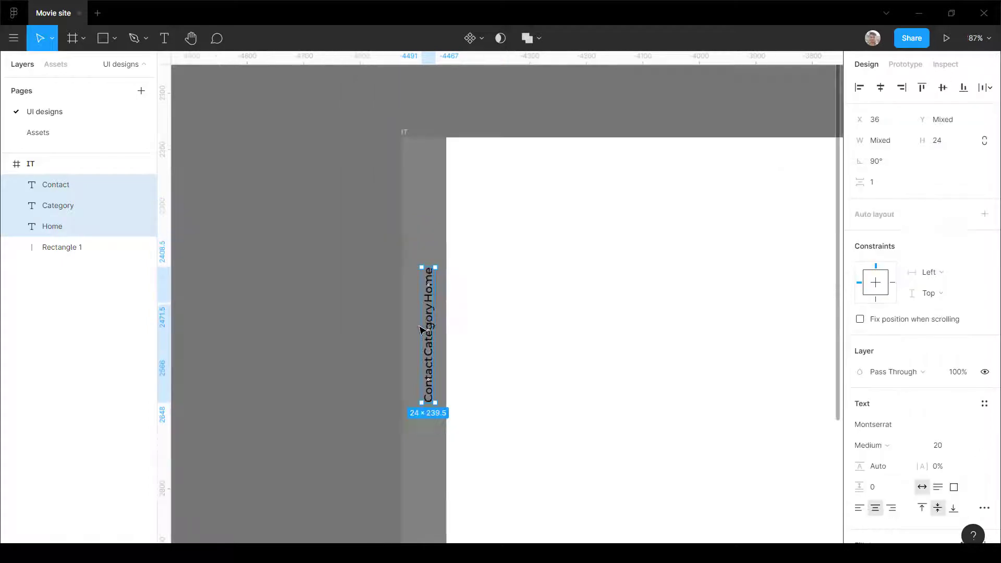
Step: Set the vertical spacing between the three labels to 56 and move them up the sidebar, centred across its width
drag(859, 182, 894, 182)
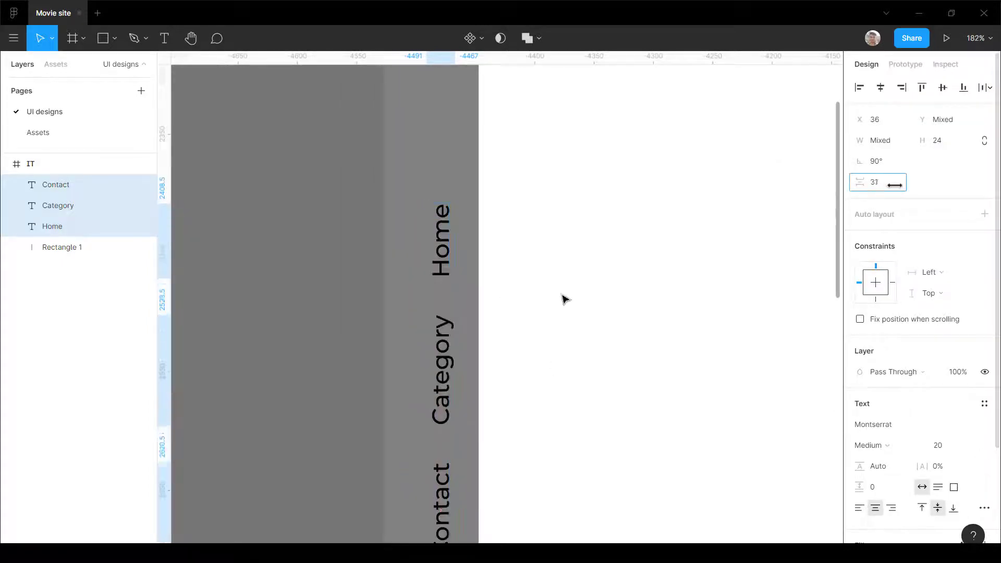
scroll(394, 325, down, 5)
scroll(403, 326, up, 3)
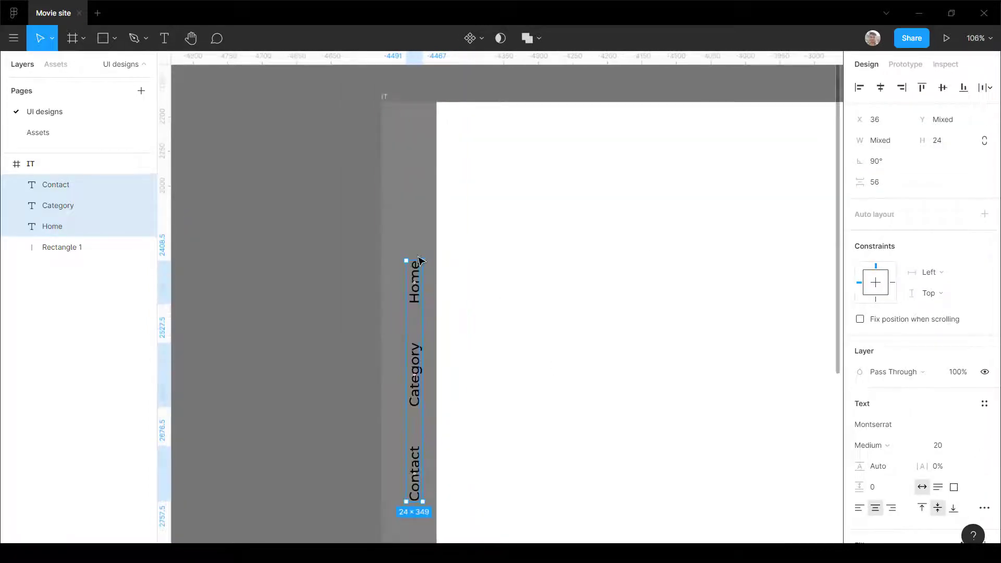
drag(420, 261, 416, 168)
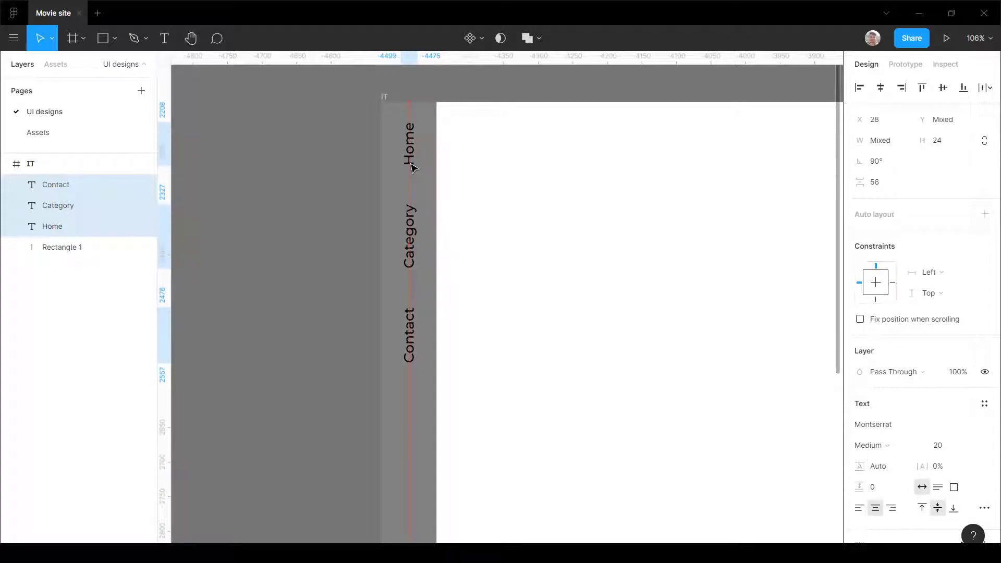
Step: Change the text fill of the three sidebar labels to white
scroll(933, 411, down, 3)
click(859, 418)
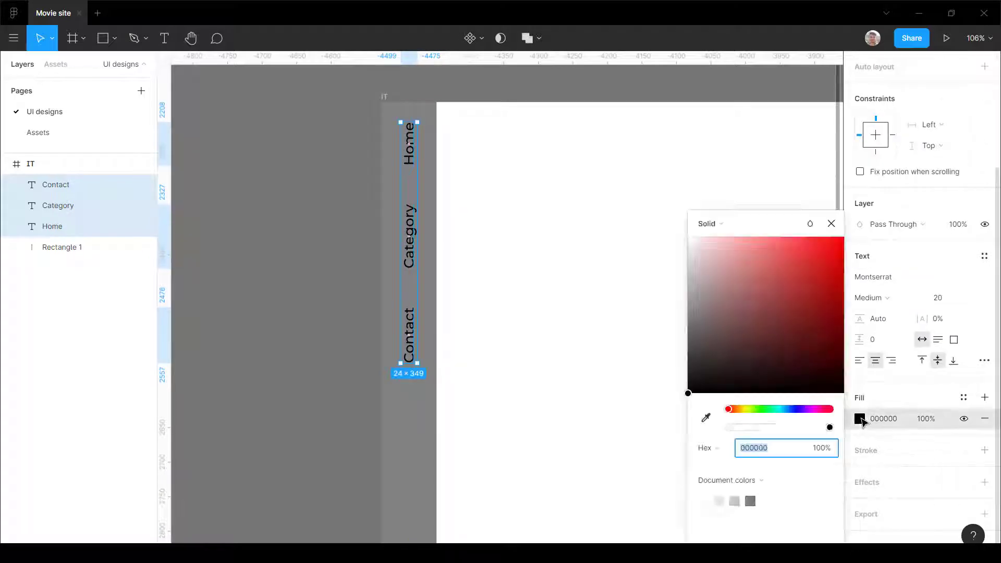
drag(761, 334, 567, 192)
click(520, 345)
scroll(370, 338, down, 5)
scroll(371, 341, up, 4)
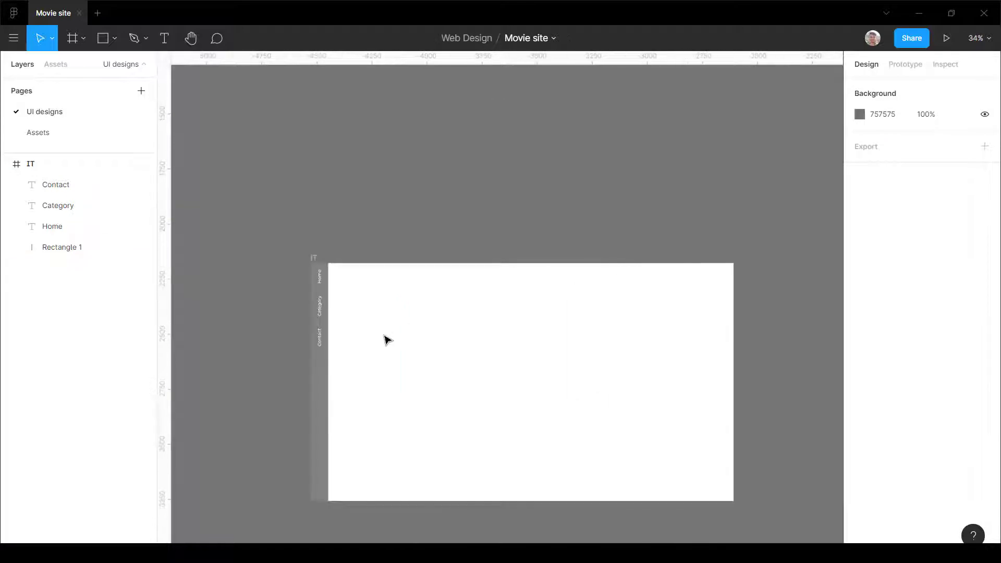
Step: Select all three sidebar labels and shift them slightly down from the frame's upper edge
scroll(398, 315, down, 4)
click(318, 258)
scroll(333, 266, up, 3)
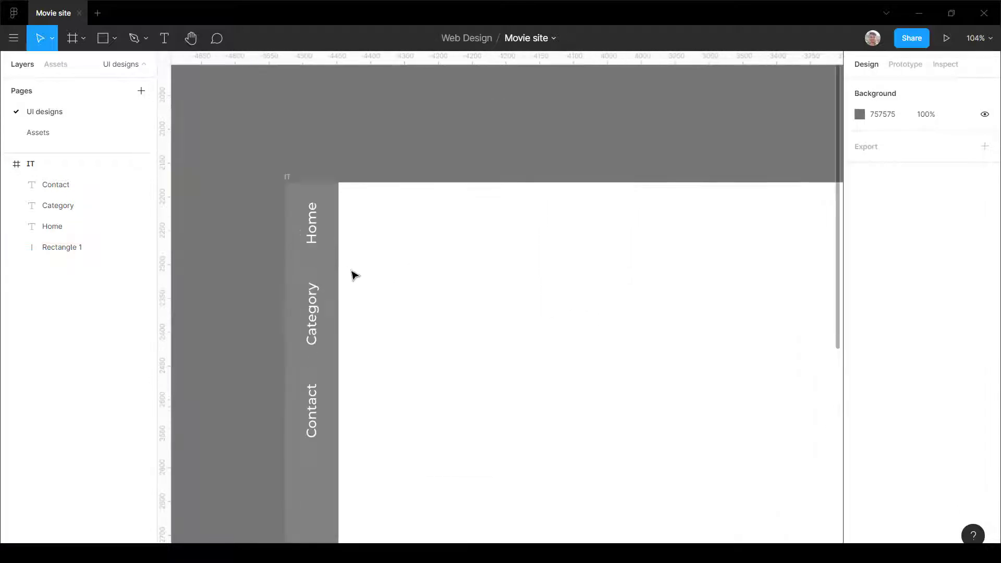
scroll(344, 268, down, 2)
scroll(333, 255, up, 3)
click(332, 246)
shift+click(333, 321)
shift+click(330, 404)
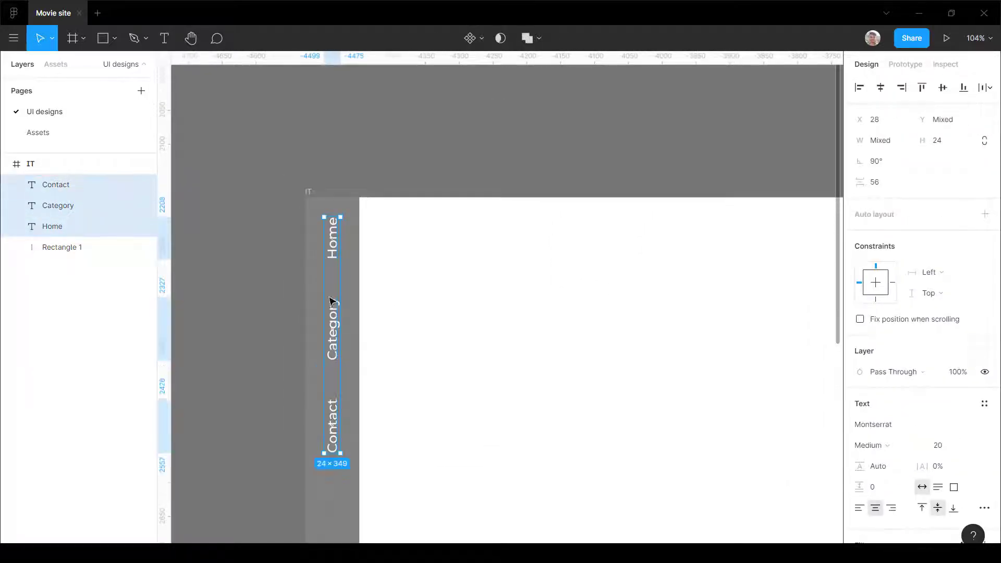
drag(335, 313, 338, 329)
click(456, 353)
Step: Add the text "Scary Movies" near the upper edge of the frame, beside the sidebar
scroll(407, 247, up, 3)
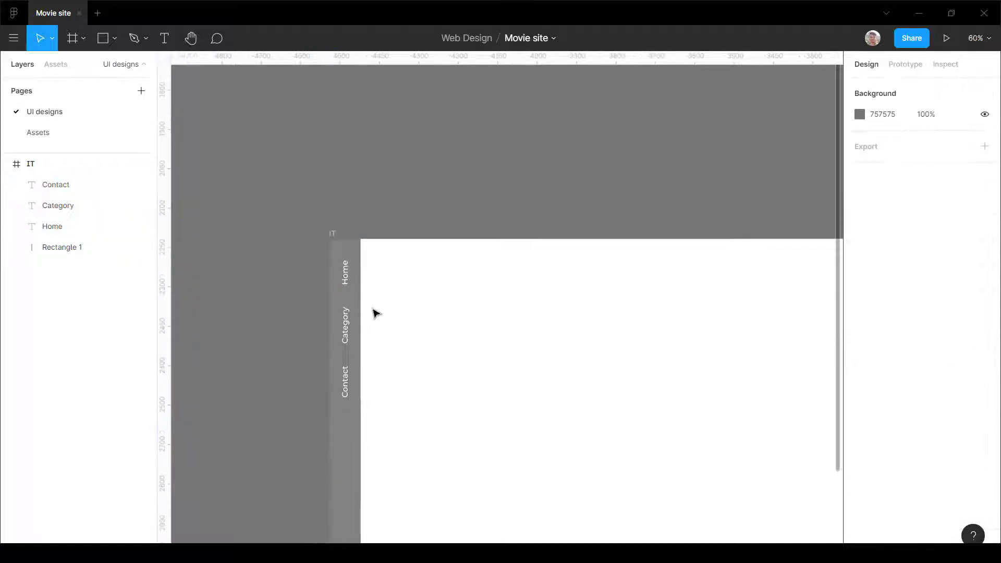
key(t)
click(411, 238)
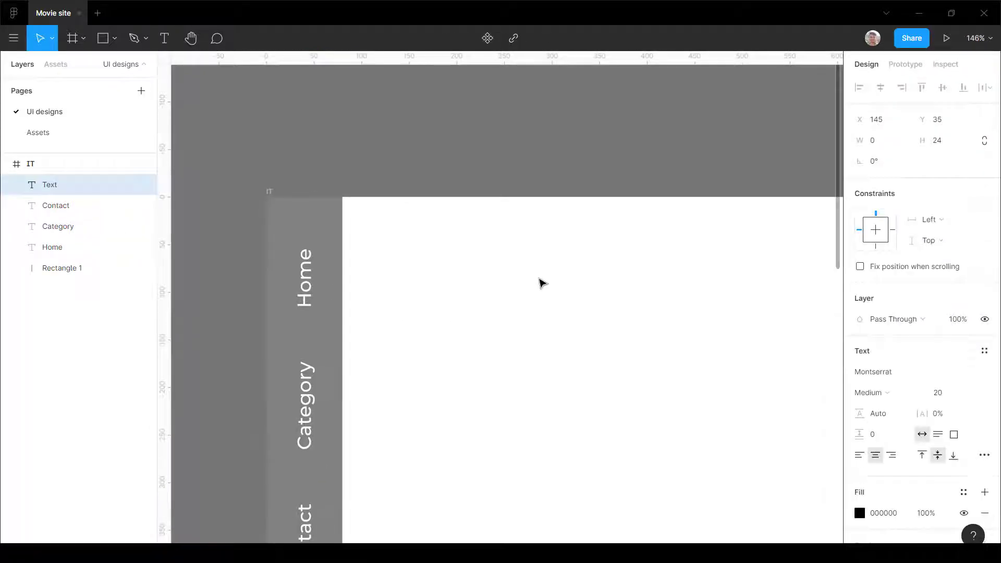
text(Scary Movies)
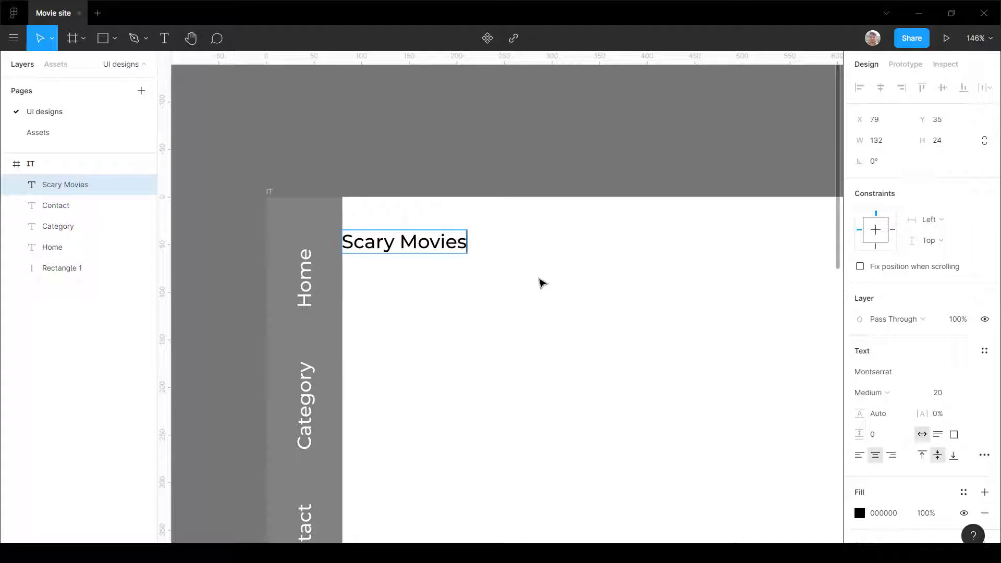
key(Escape)
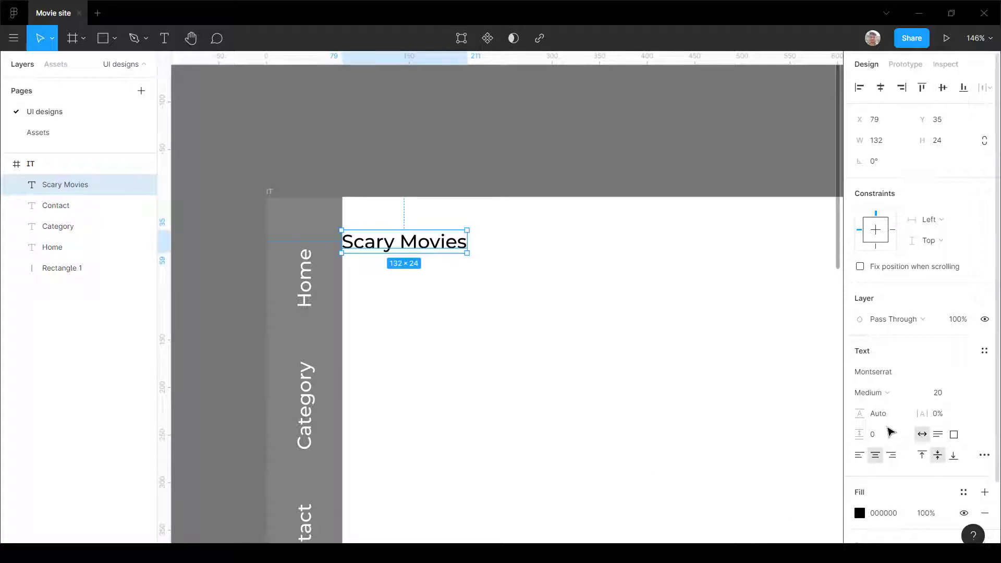
Step: Set the Scary Movies text to uppercase and shift it horizontally to X 130, clear of the sidebar
click(983, 454)
click(766, 435)
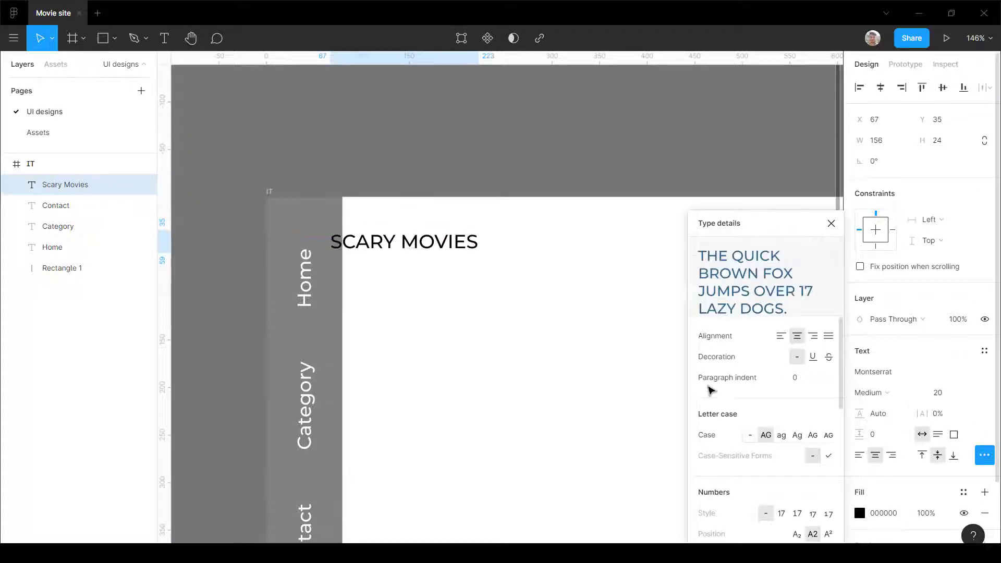
scroll(432, 268, down, 3)
scroll(432, 269, up, 5)
drag(454, 279, 539, 284)
scroll(507, 325, down, 4)
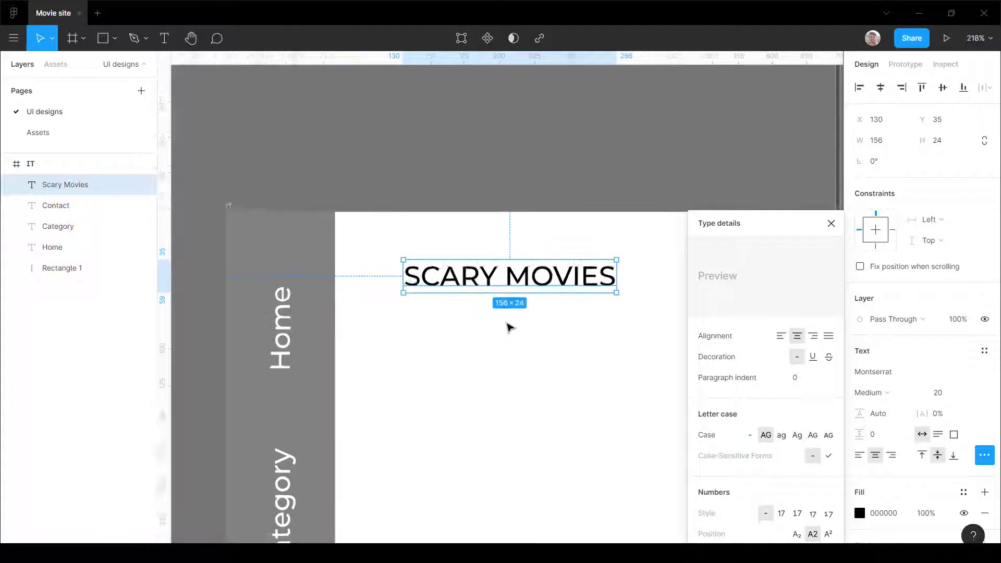
click(504, 328)
Step: Fill the Scary Movies text with grey 818181 using the eyedropper
scroll(396, 349, down, 2)
scroll(459, 334, up, 1)
click(436, 311)
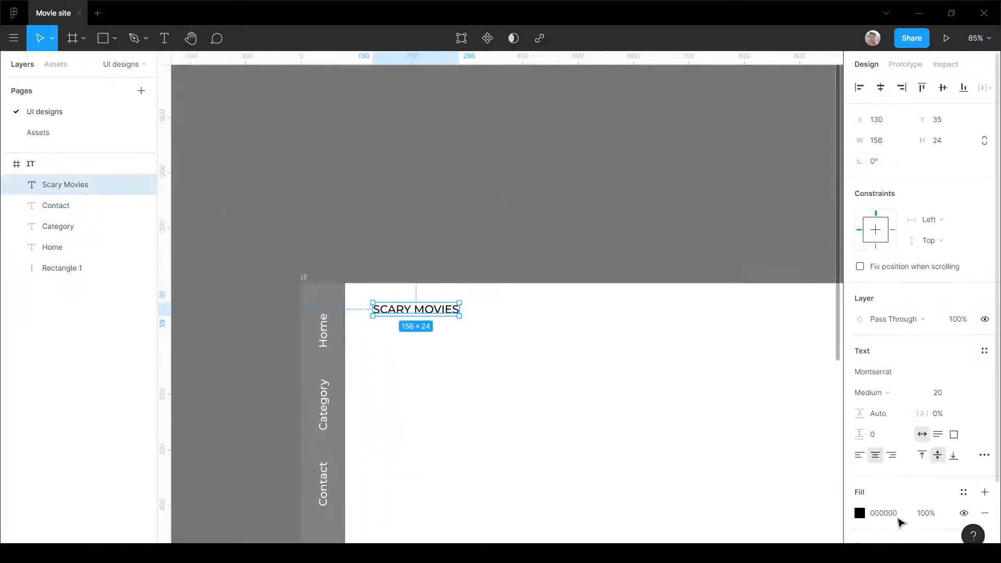
click(859, 513)
click(706, 417)
click(779, 112)
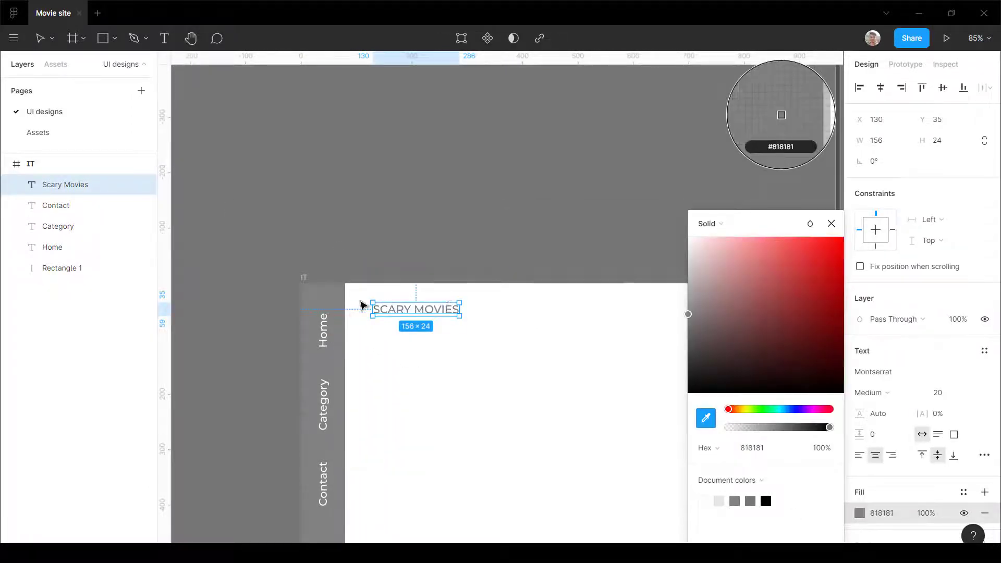
Step: Set the Scary Movies text's letter spacing to 58%
scroll(442, 292, up, 4)
click(927, 419)
text(58)
key(Return)
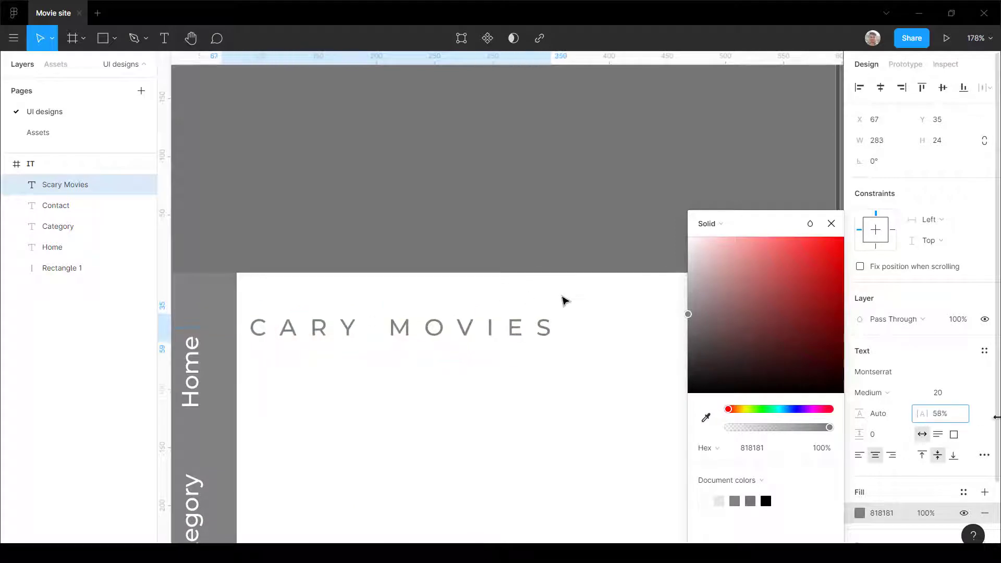
Step: Move the Scary Movies text horizontally to X 132 so that it sits clear of the sidebar
scroll(503, 416, down, 2)
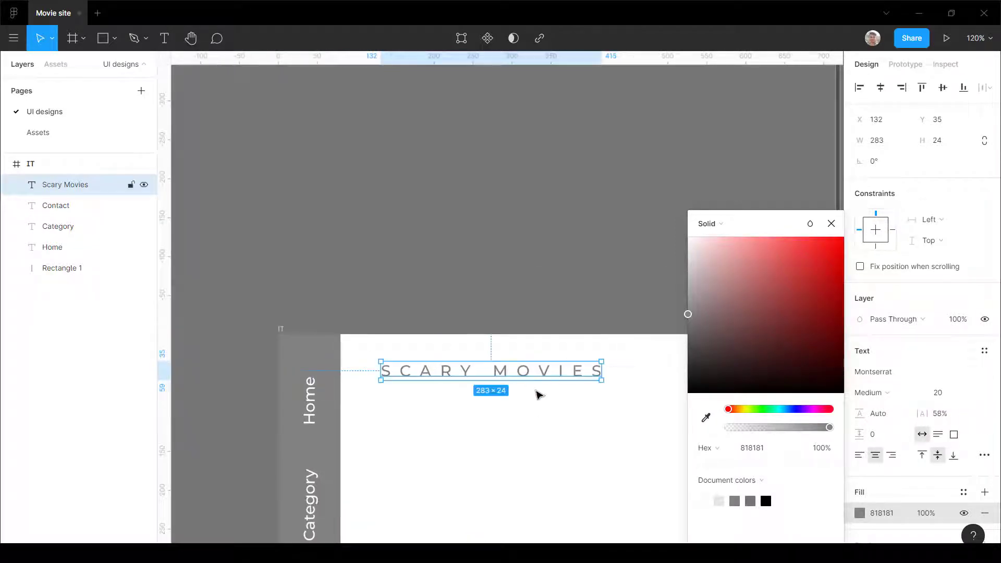
click(490, 313)
scroll(487, 306, down, 9)
scroll(384, 269, up, 7)
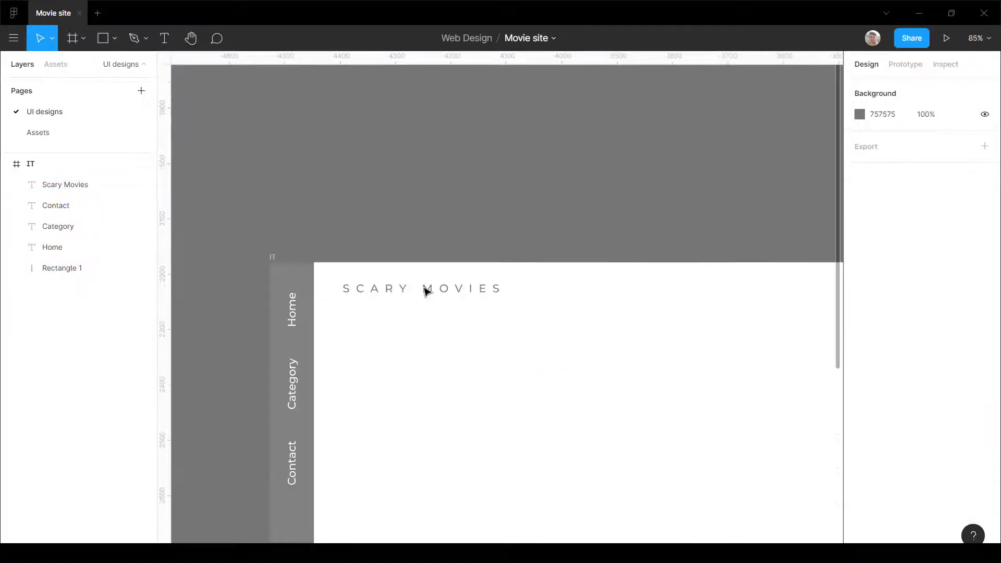
Step: Examine the Scary Movies title's size and placement beside the sidebar and within the whole frame
click(424, 288)
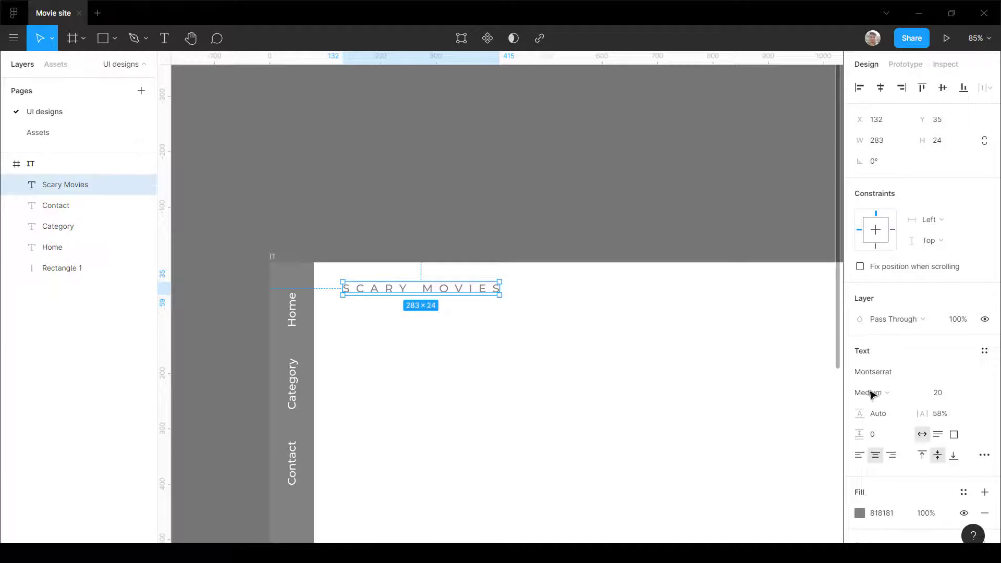
double_click(373, 288)
scroll(376, 287, up, 4)
scroll(378, 286, down, 6)
click(467, 222)
click(467, 223)
scroll(430, 292, up, 3)
click(436, 280)
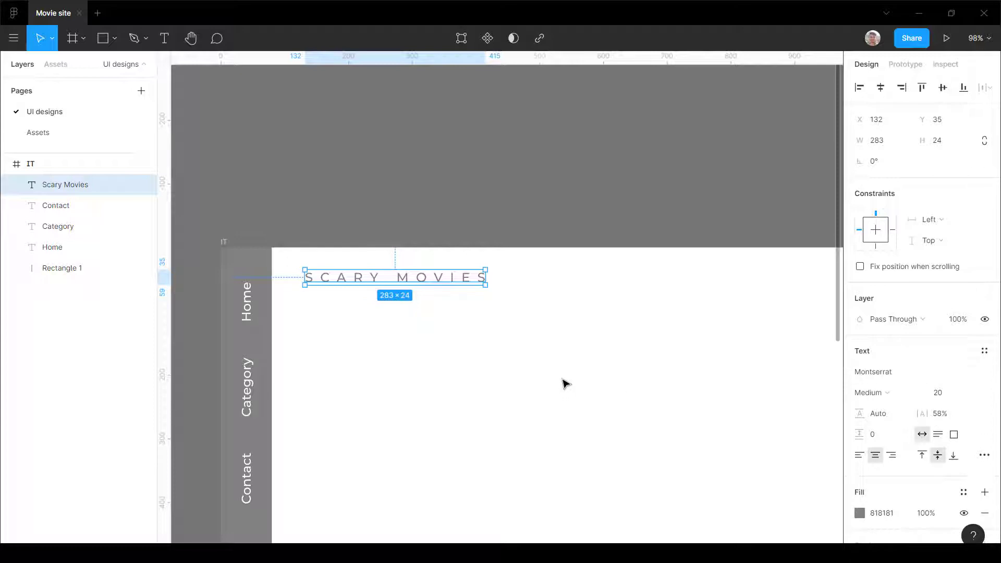
scroll(269, 306, down, 4)
click(380, 375)
scroll(340, 281, up, 3)
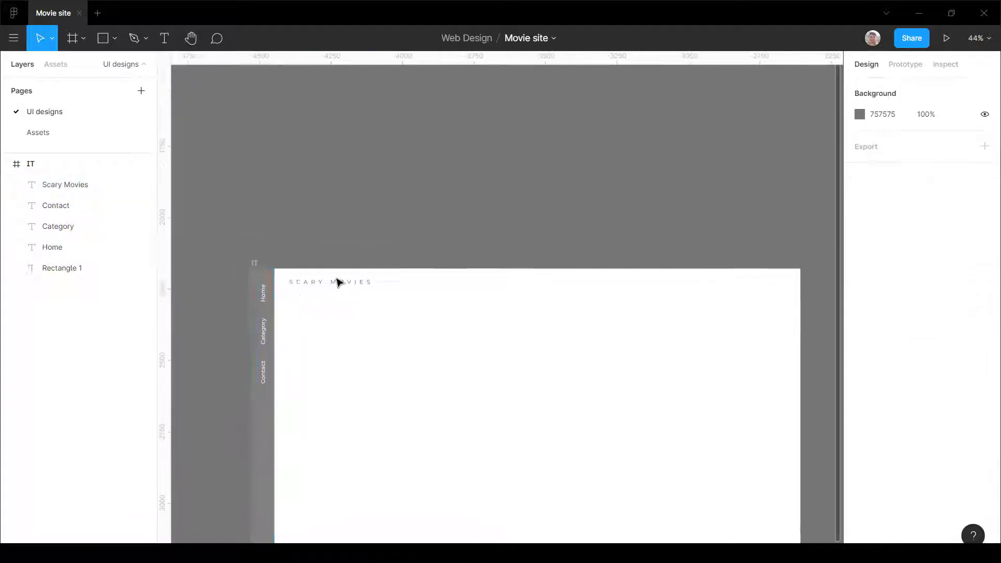
click(320, 291)
click(439, 203)
scroll(386, 287, down, 5)
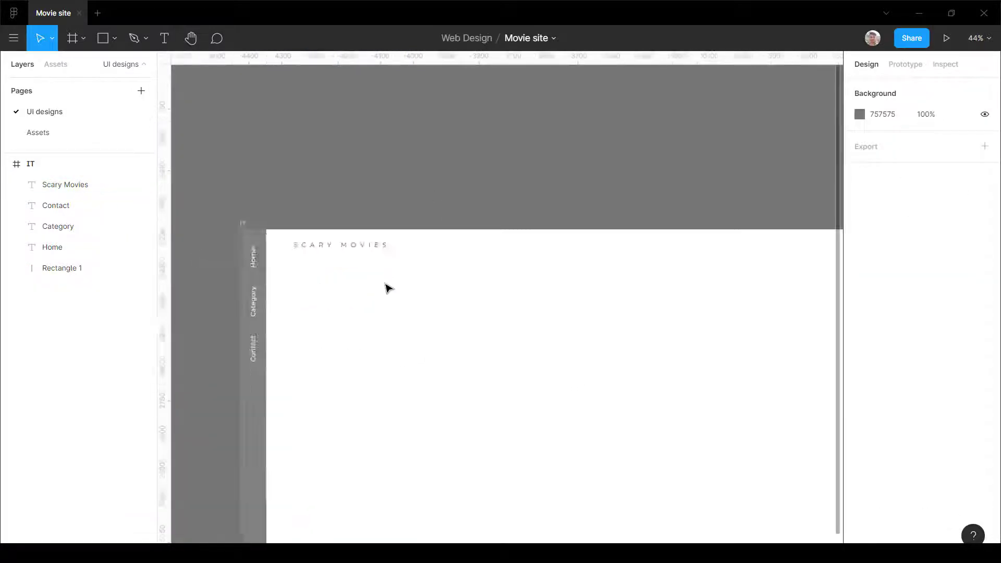
scroll(396, 313, down, 2)
scroll(360, 284, up, 3)
scroll(448, 287, down, 3)
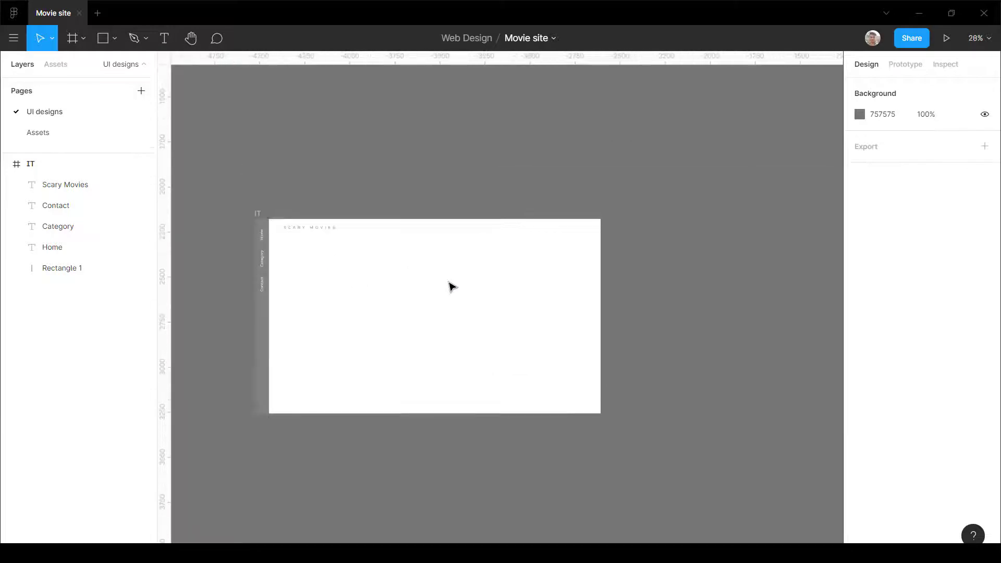
Step: Draw a full-height rectangle of 690 × 1080 along the frame's right edge and rename it mask
scroll(451, 284, up, 1)
scroll(452, 284, up, 1)
key(r)
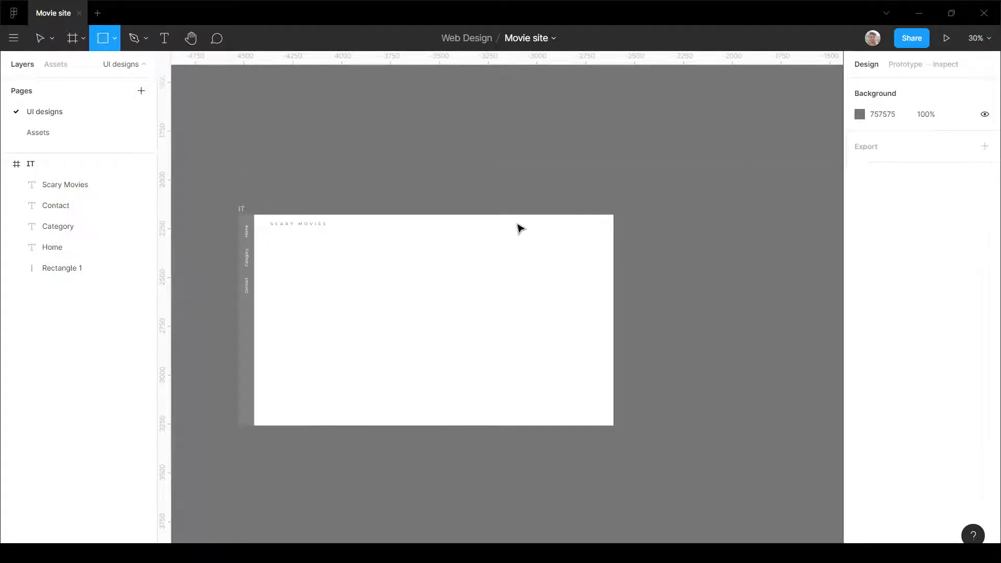
mouse_move(495, 216)
mouse_down()
mouse_move(603, 425)
mouse_move(615, 428)
mouse_up()
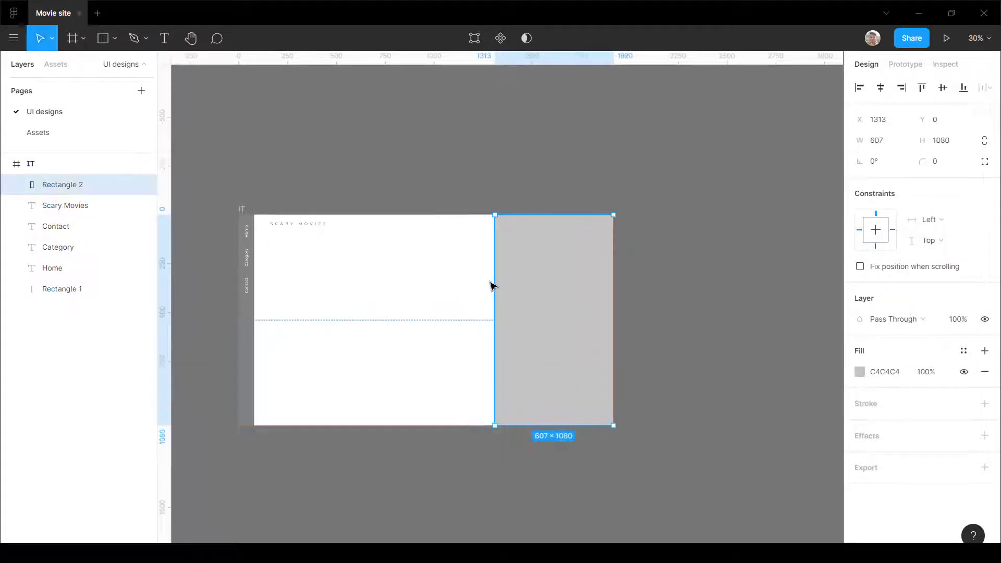
drag(491, 286, 479, 285)
click(686, 287)
click(547, 286)
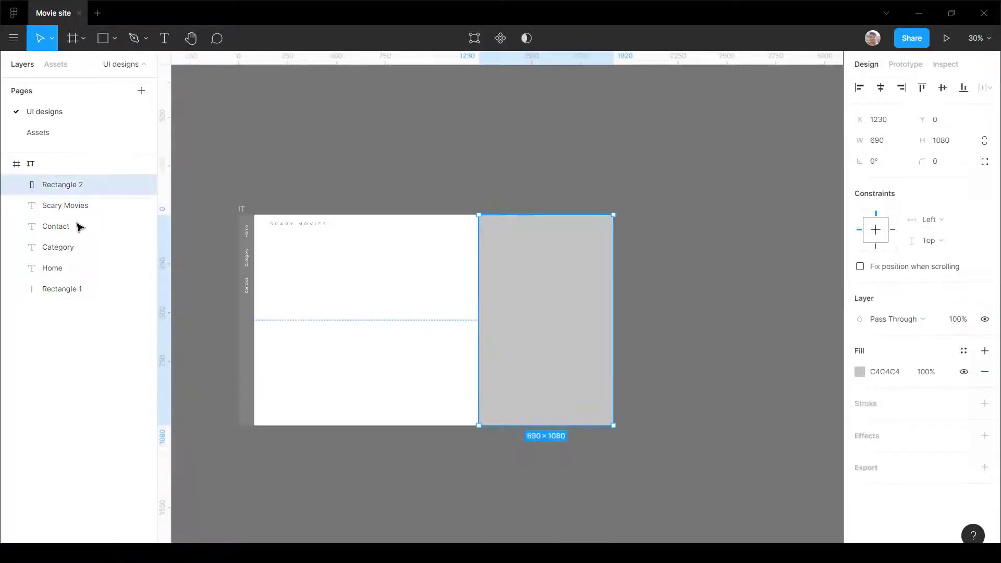
double_click(68, 192)
key(Return)
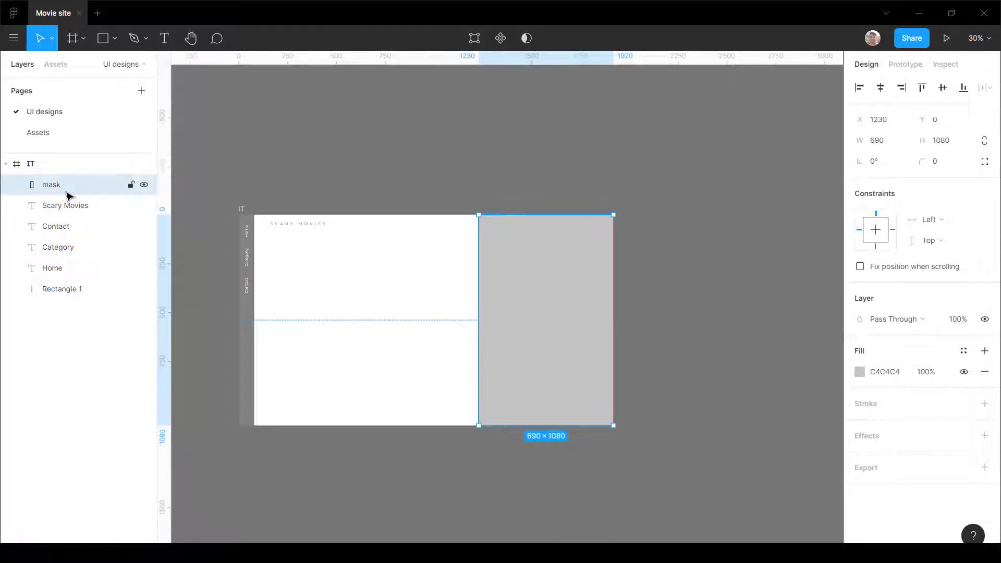
Step: Copy the dark clown face picture from the Assets page and paste it into the IT frame on the UI designs page
click(33, 137)
click(305, 252)
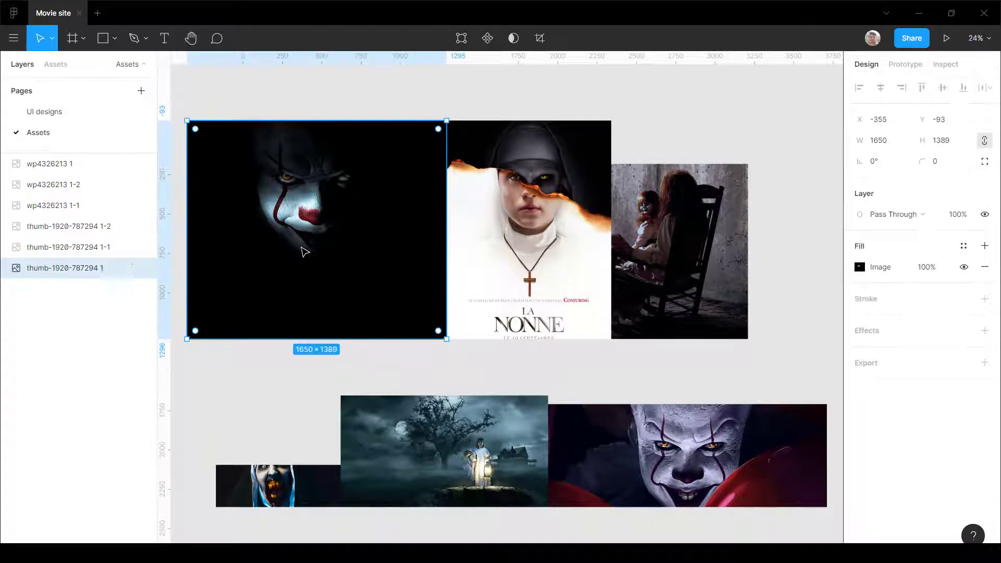
scroll(305, 253, down, 3)
click(44, 112)
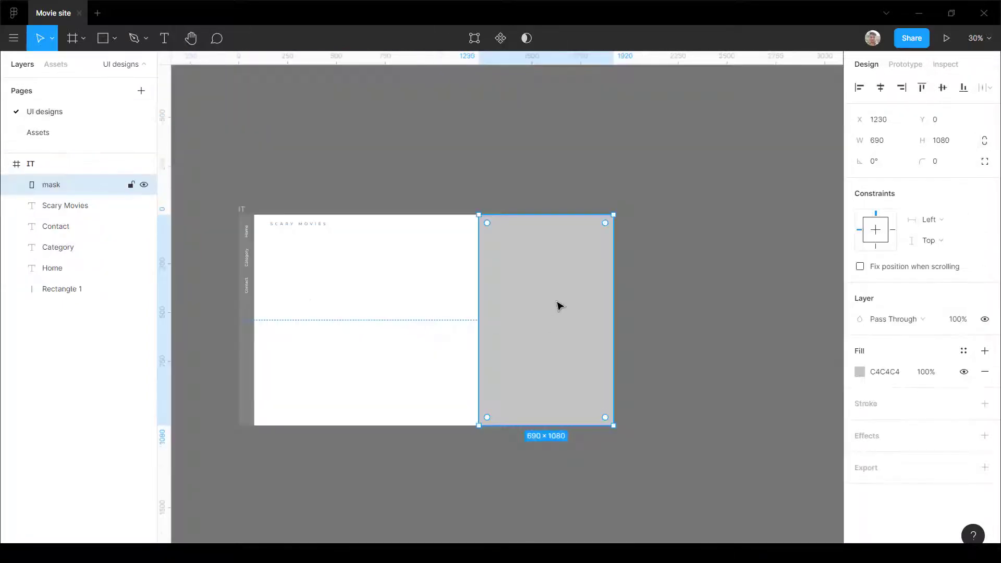
key(ctrl+v)
Step: Turn the mask rectangle into a mask for the clown picture and group the two layers
click(69, 210)
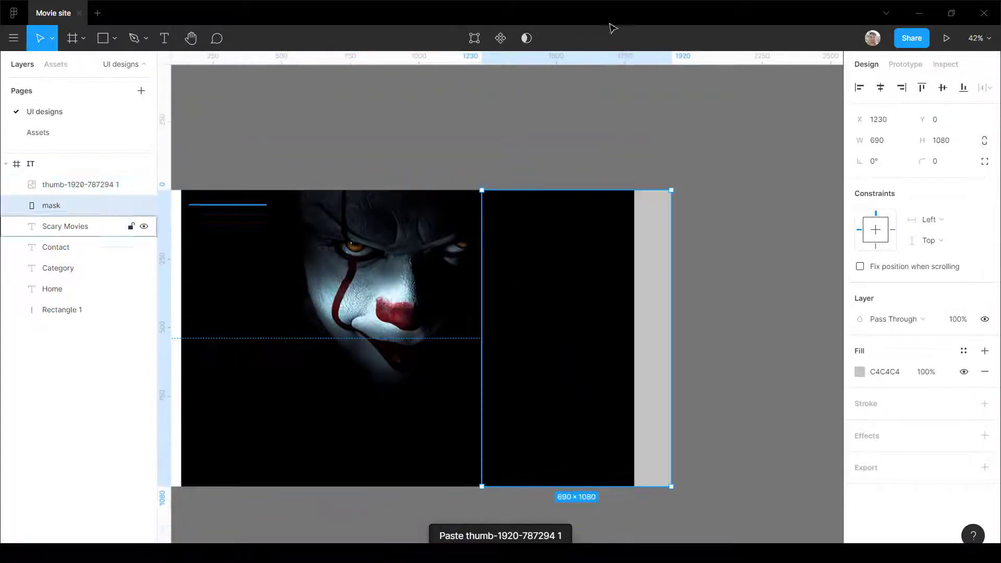
click(525, 39)
shift+click(67, 189)
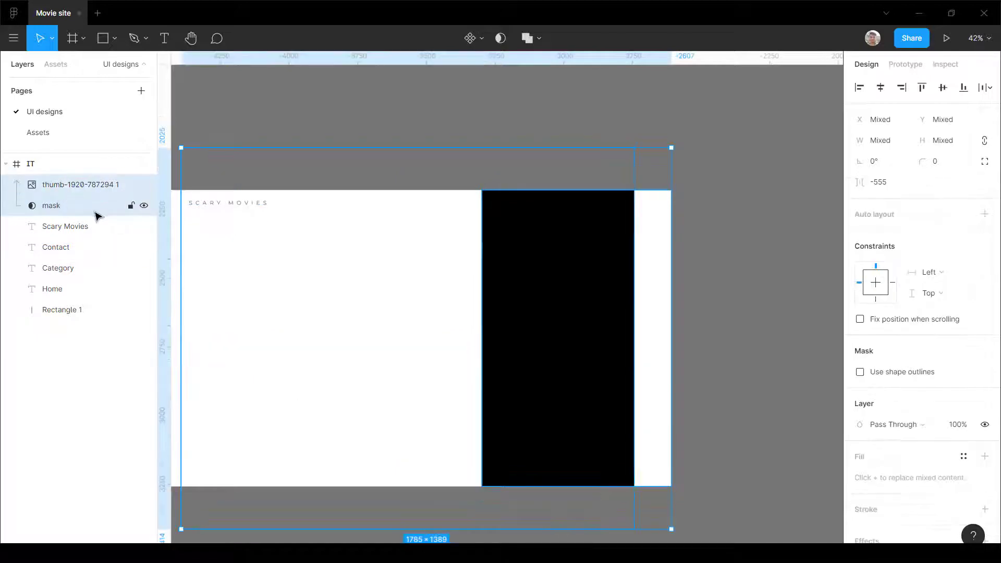
key(ctrl+g)
Step: Rename the group holding the picture and its mask as Movie pic
double_click(45, 183)
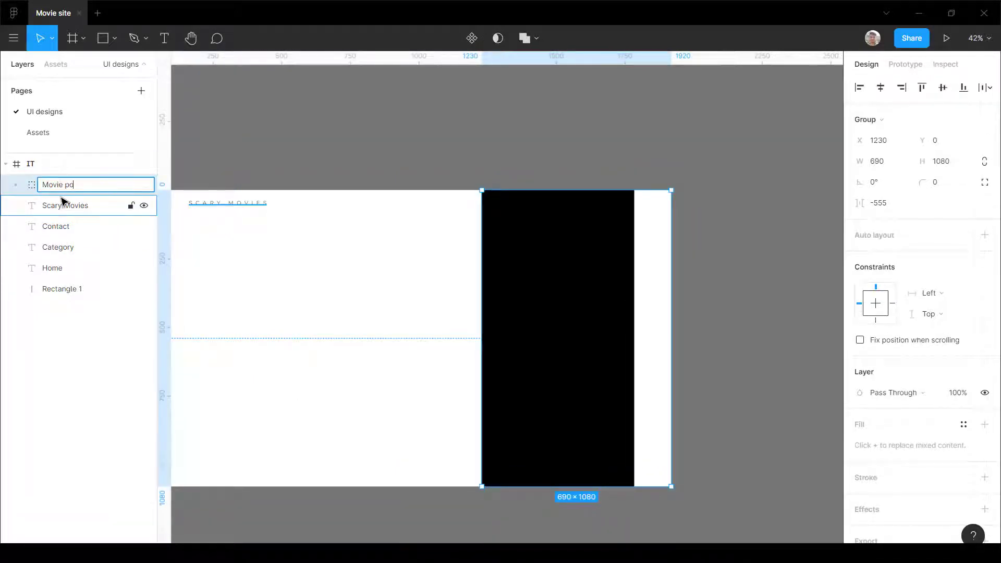
key(Return)
double_click(86, 192)
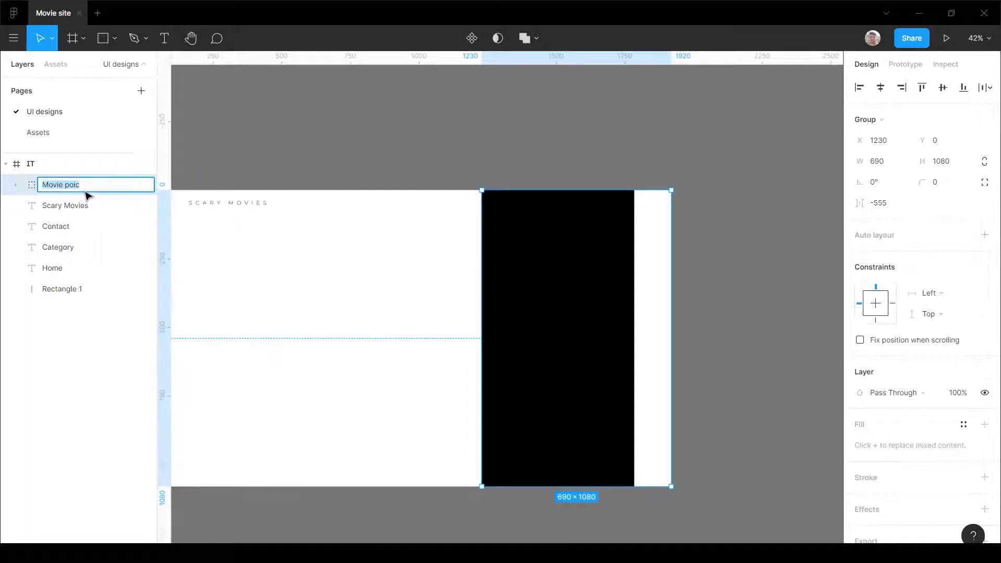
text(Movie pic)
key(Return)
Step: Shift the clown picture horizontally inside the mask to about X 807, centring the face in the masked area
key(ctrl+v)
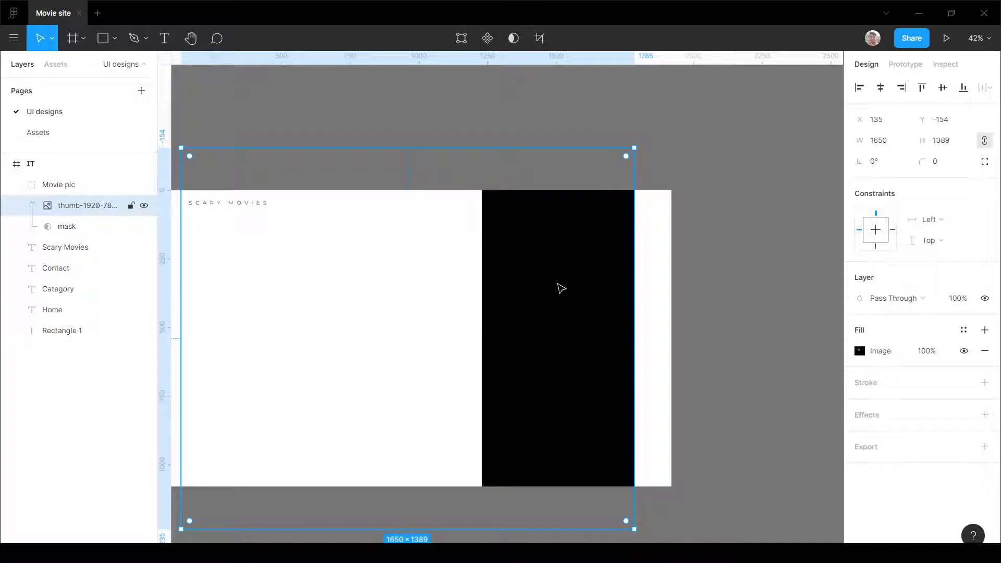
drag(561, 288, 576, 332)
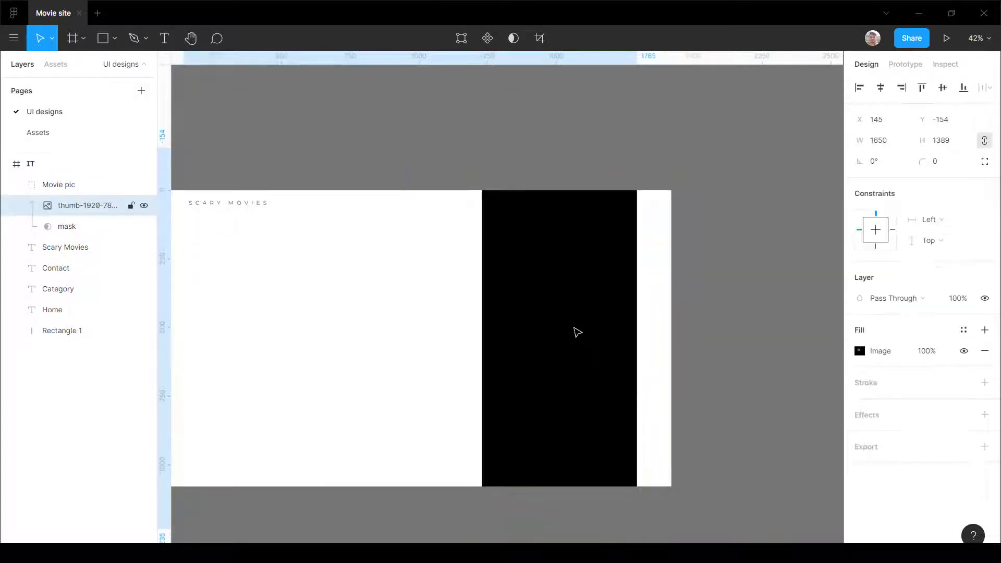
key(shift+Right)
key(shift+Right)
key(shift+Right)
key(shift+Right)
key(shift+Right)
key(shift+Right)
key(shift+Right)
key(shift+Right)
key(shift+Right)
key(shift+Right)
key(shift+Right)
key(shift+Right)
key(shift+Right)
key(shift+Right)
key(shift+Right)
key(shift+Right)
key(shift+Right)
key(shift+Right)
key(shift+Right)
key(shift+Right)
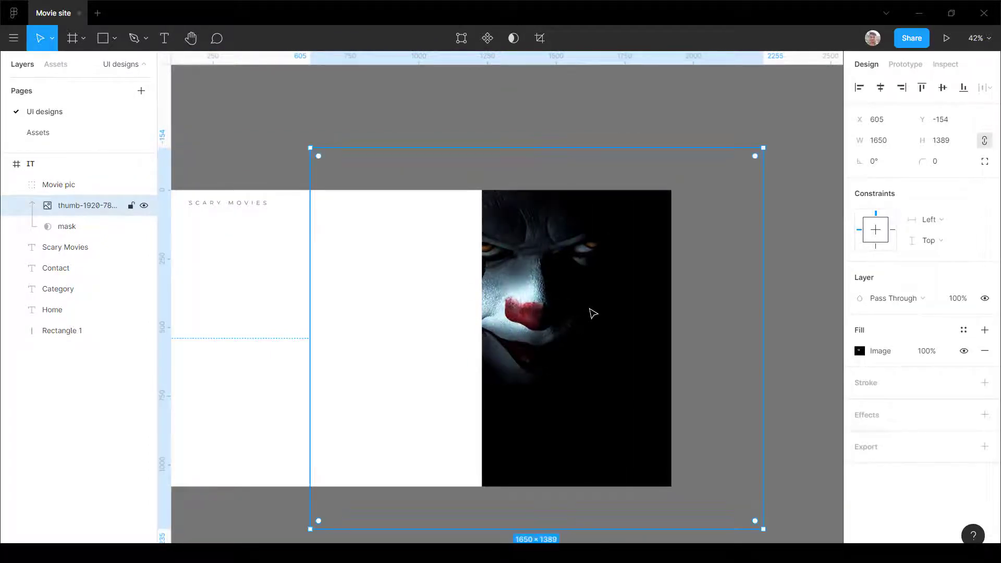
drag(584, 313, 815, 305)
scroll(714, 346, down, 3)
drag(714, 346, 600, 351)
scroll(573, 341, up, 2)
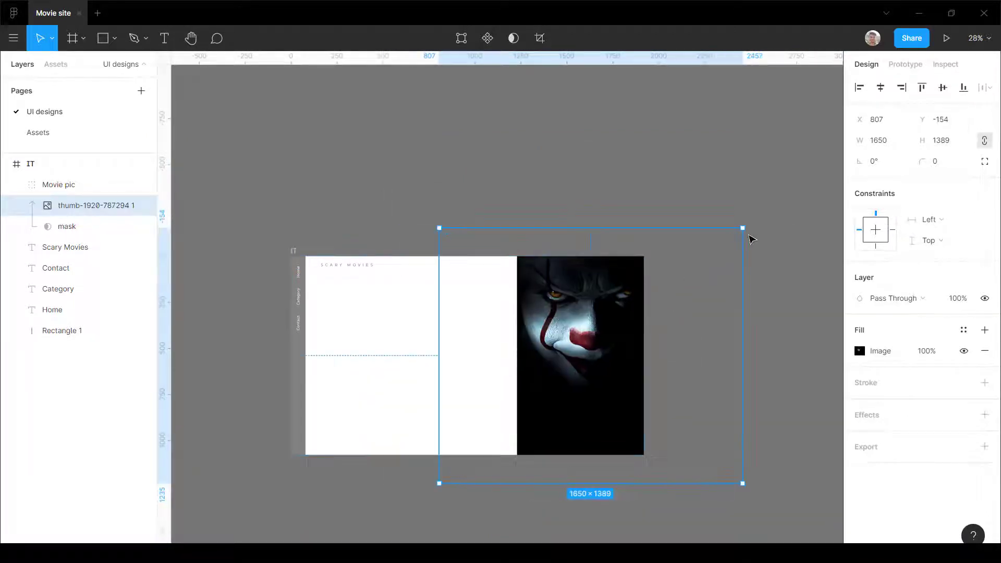
Step: Scale the clown picture down about its centre to about 1416 × 1193 and nudge it slightly within the mask
drag(744, 229, 721, 247)
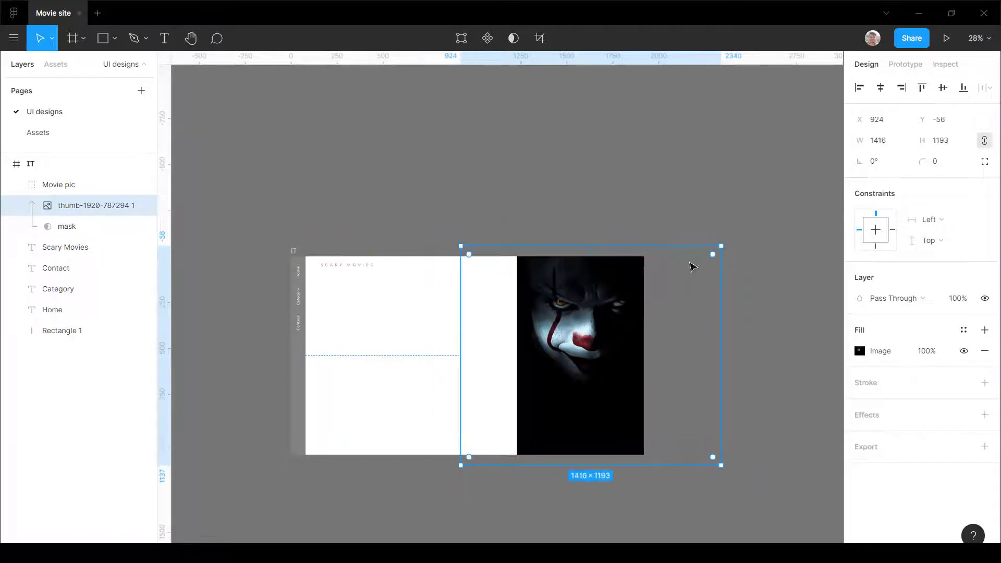
mouse_move(585, 332)
mouse_down()
mouse_move(586, 343)
mouse_move(587, 332)
mouse_up()
click(746, 276)
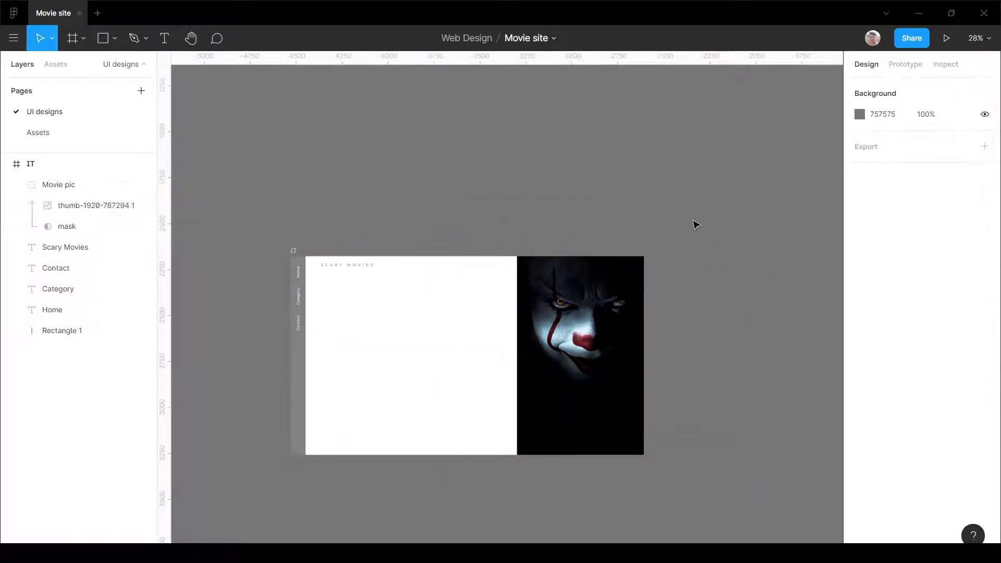
Step: Add the text "IT" below the Scary Movies title and set its text box to auto width
scroll(695, 225, down, 5)
scroll(570, 265, up, 7)
scroll(462, 276, down, 4)
scroll(465, 279, up, 5)
key(t)
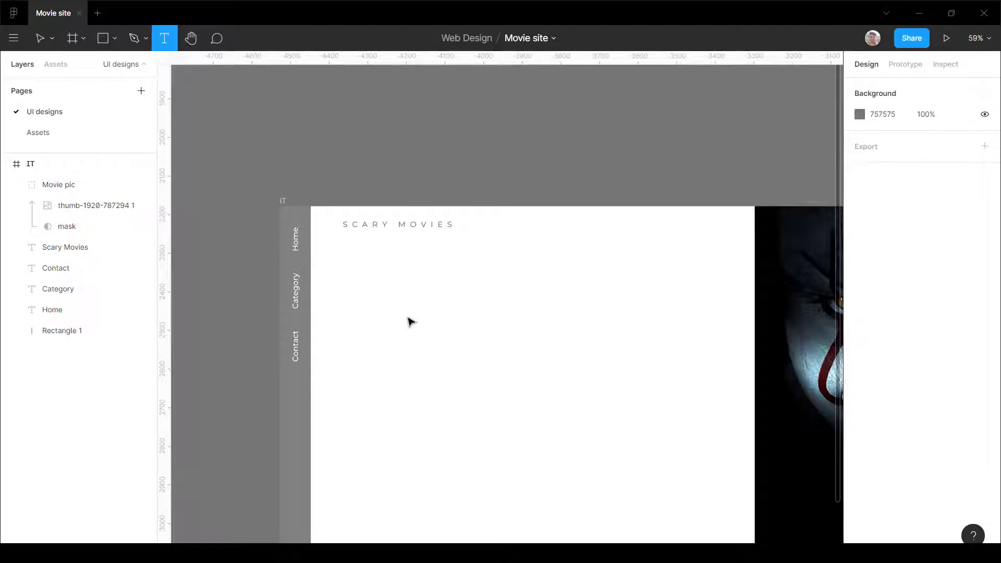
click(407, 314)
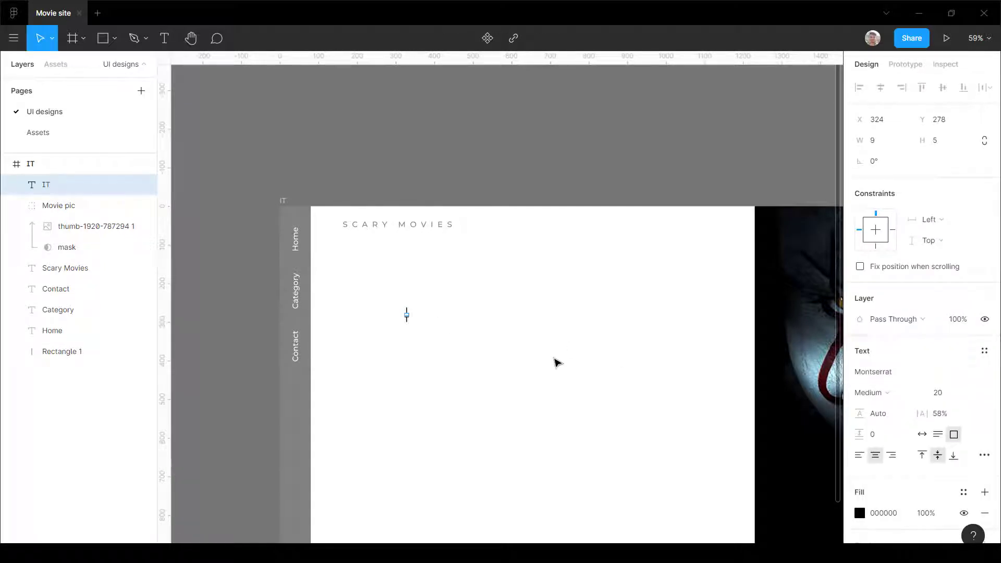
scroll(451, 360, up, 5)
scroll(432, 343, up, 5)
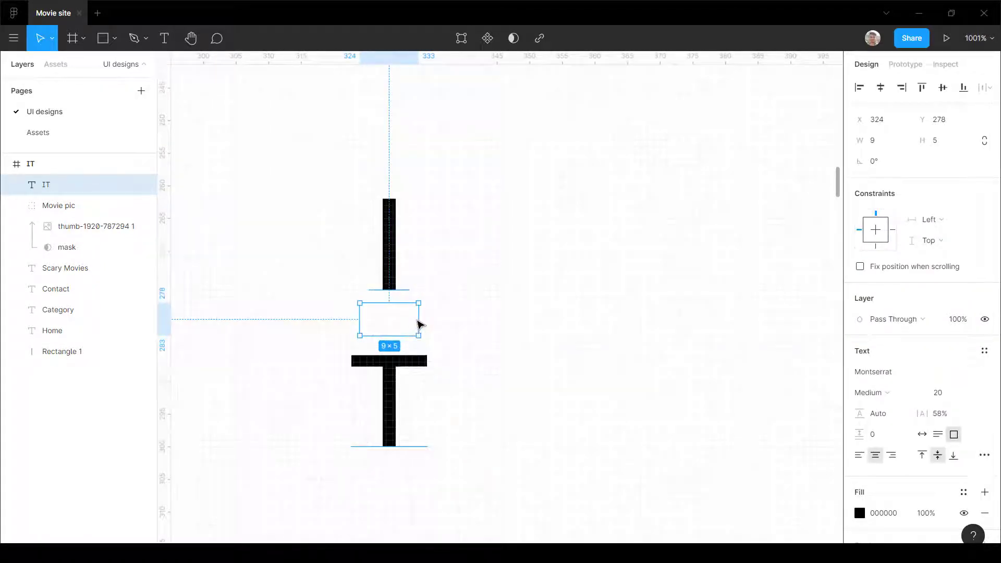
click(922, 434)
Step: Set the IT text's letter spacing to 0%
scroll(464, 391, down, 5)
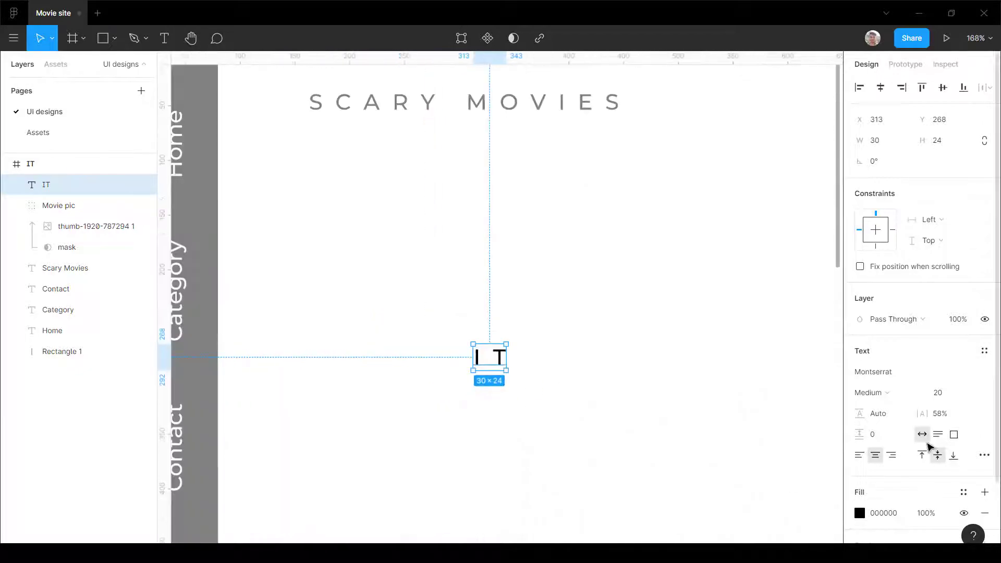
click(950, 418)
text(0)
key(Return)
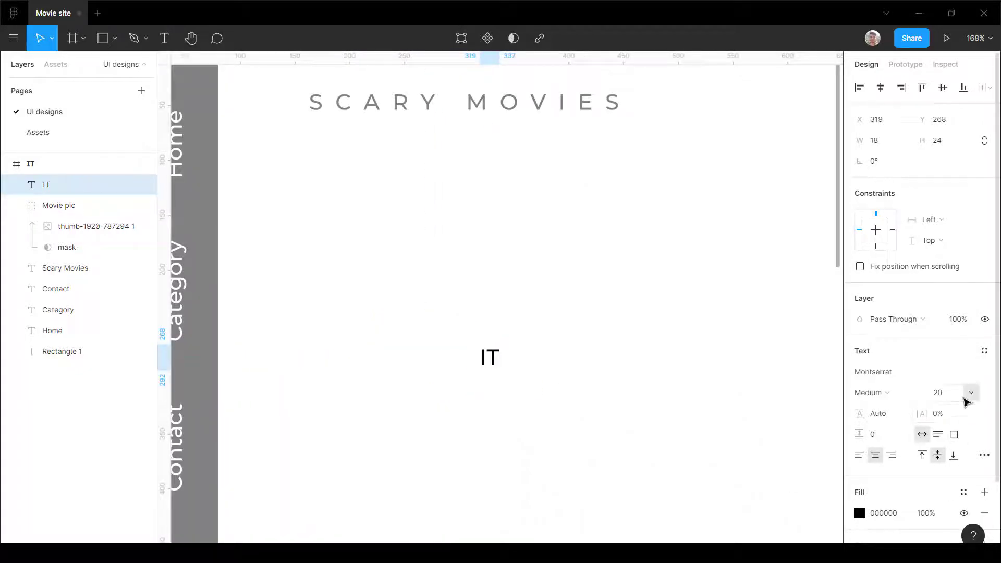
Step: Set the IT text to font size 72 in the Black weight
click(971, 392)
click(955, 495)
scroll(448, 297, down, 5)
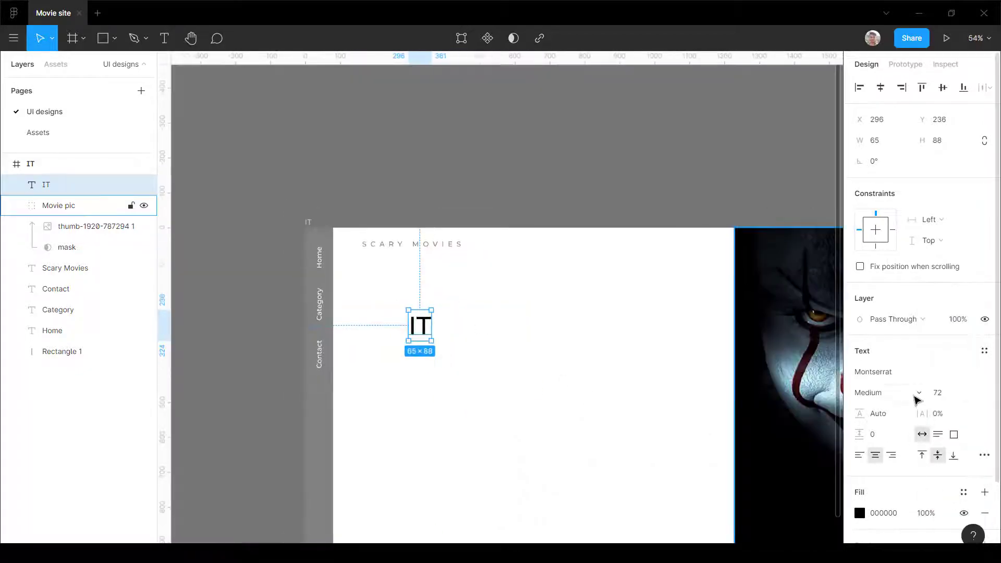
click(917, 396)
click(923, 393)
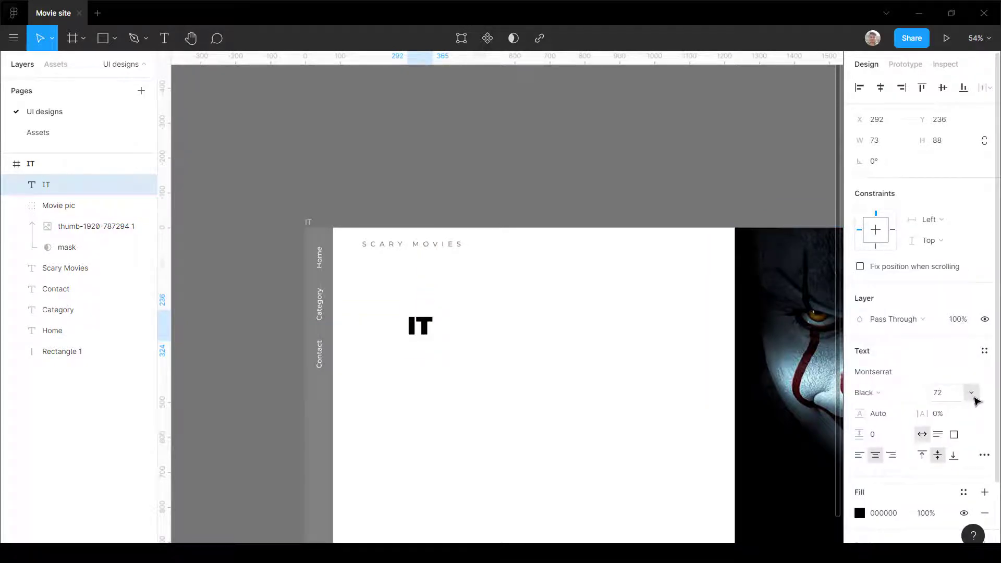
Step: Enlarge the IT text to font size 200
click(972, 396)
click(958, 428)
text(2)
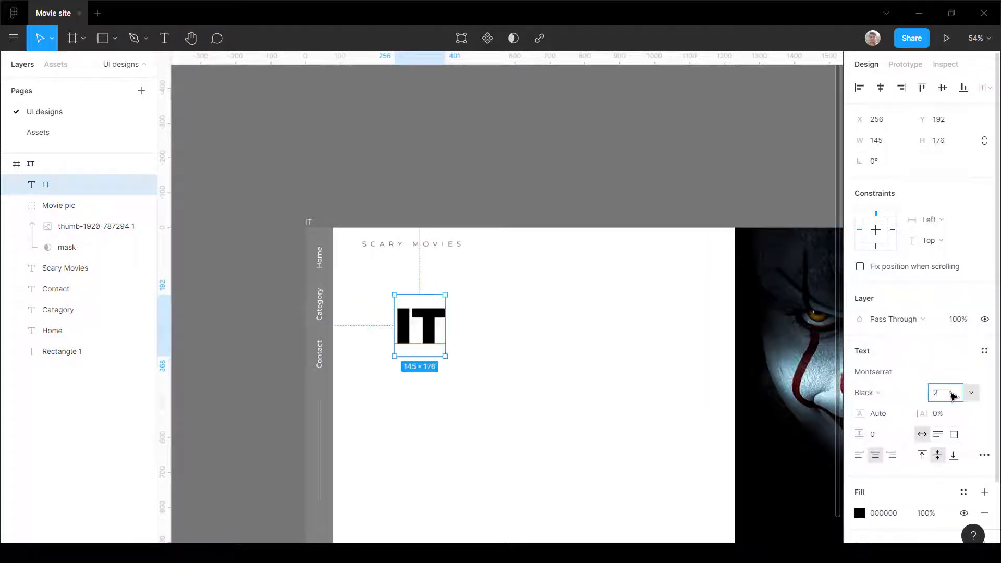
text(00)
key(Return)
scroll(458, 273, down, 3)
scroll(456, 279, up, 5)
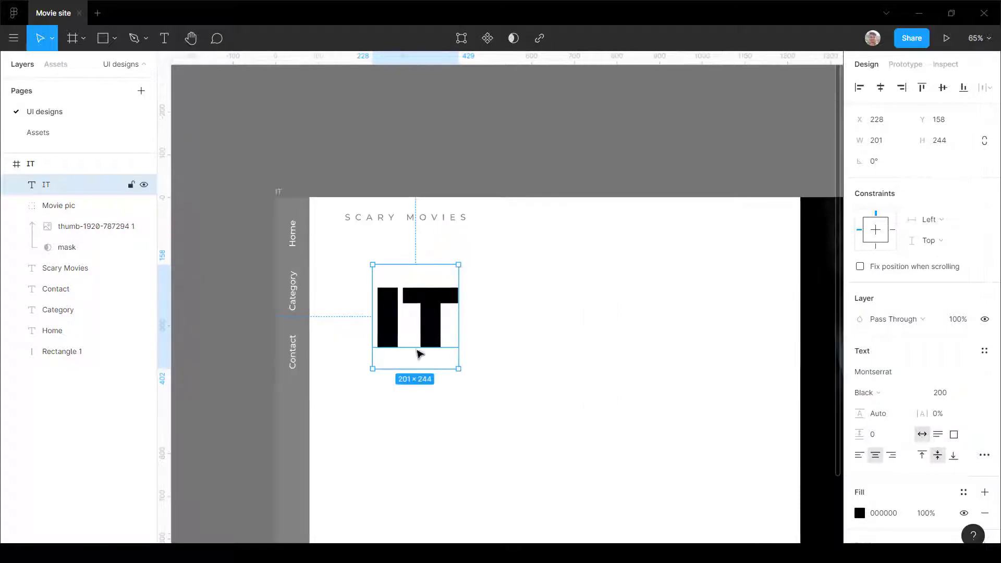
Step: Duplicate the large IT text directly below the original and change the copy's text to "Chapter - i i"
scroll(428, 326, down, 4)
scroll(431, 323, up, 5)
drag(491, 217, 487, 374)
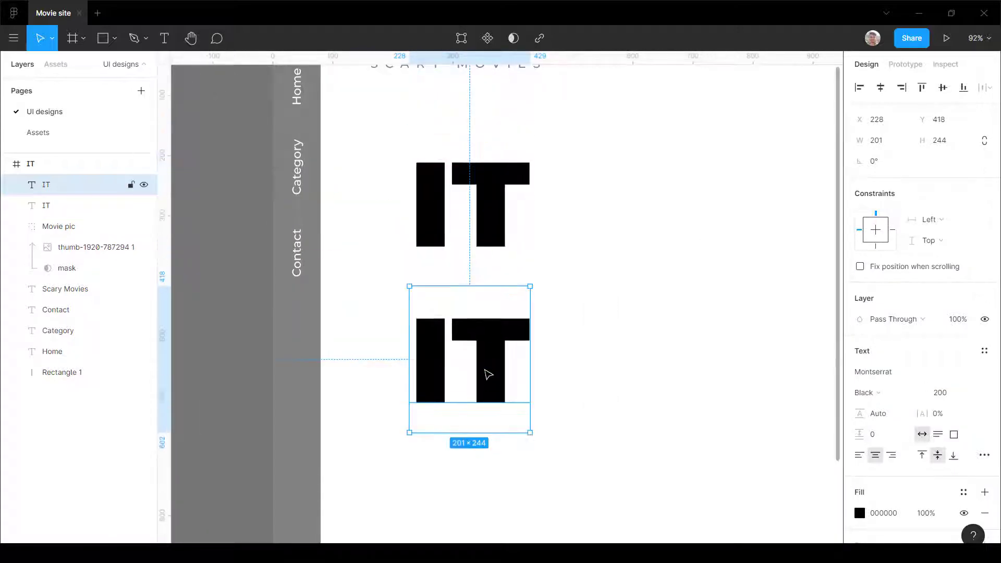
double_click(495, 377)
text(Chap)
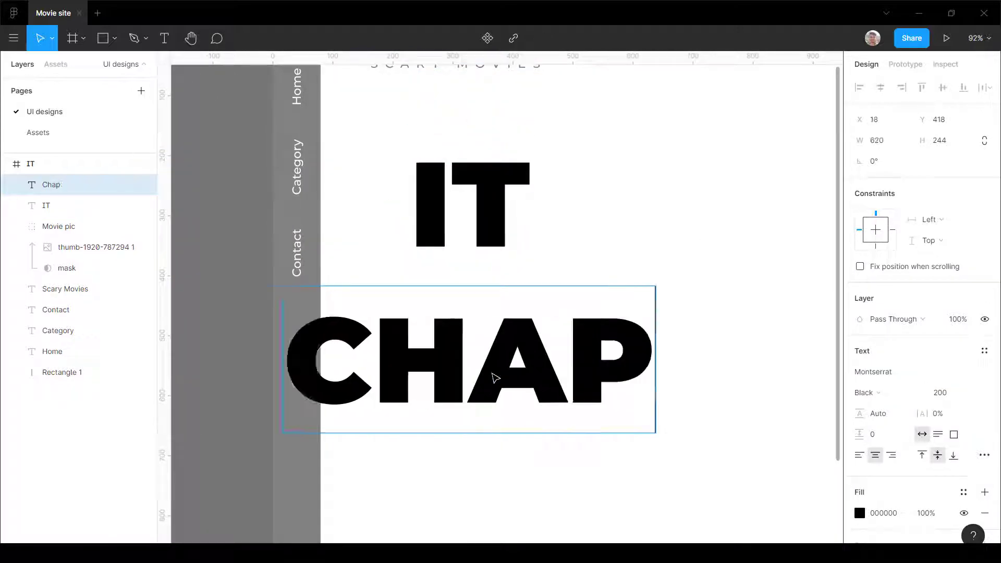
text(ter -)
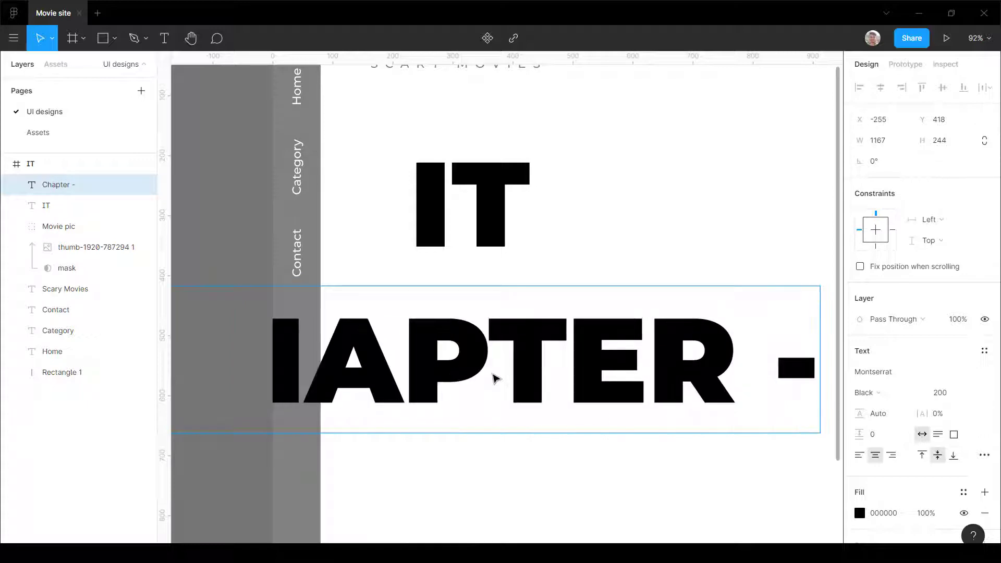
text( i)
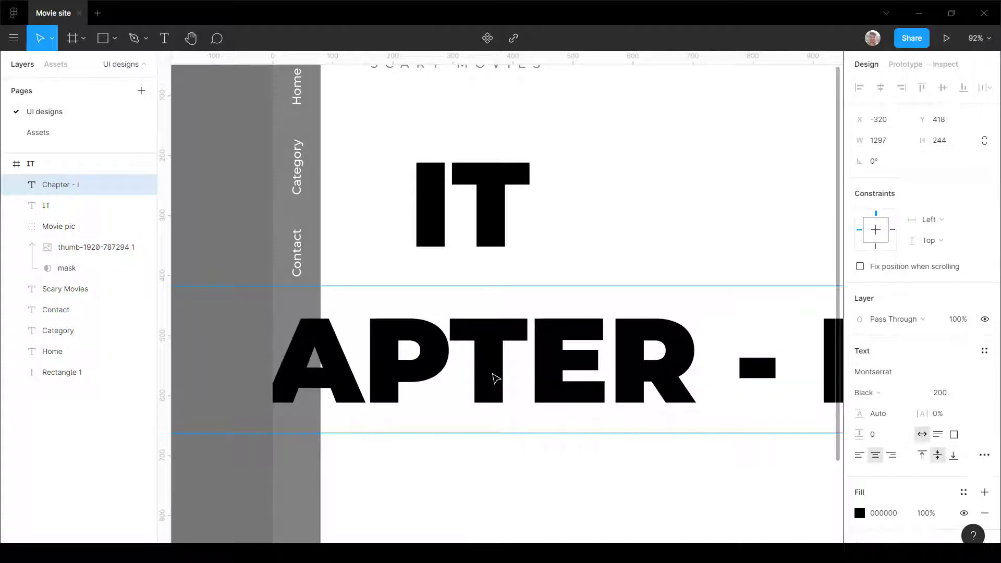
text( i)
Step: Move the chapter text up under IT to Y 379 and remove the space between the numerals so it reads "Chapter - ii"
scroll(496, 379, down, 5)
click(538, 389)
scroll(470, 334, up, 1)
drag(476, 339, 611, 341)
scroll(725, 333, up, 3)
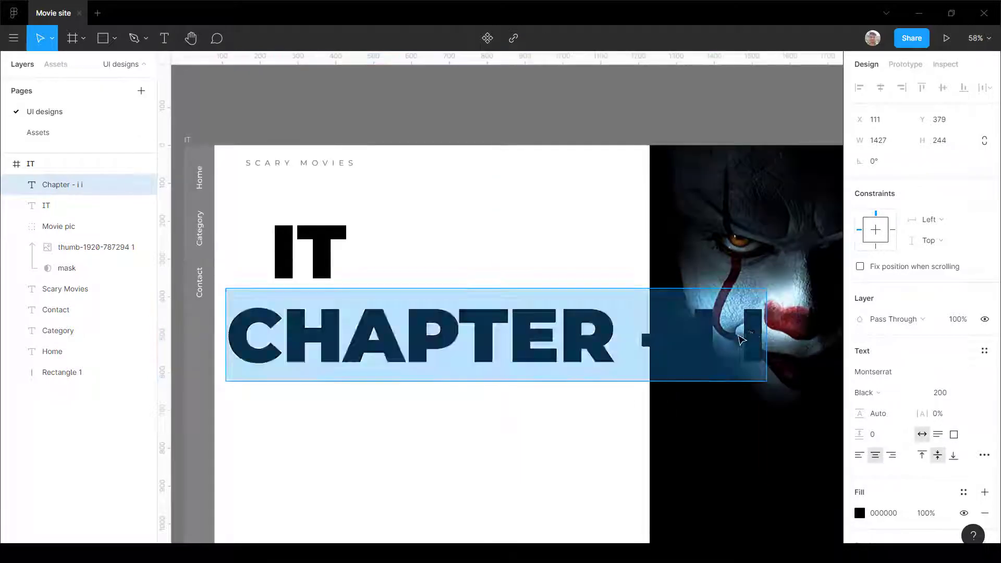
click(741, 340)
key(BackSpace)
scroll(569, 373, down, 4)
scroll(557, 401, up, 1)
key(Escape)
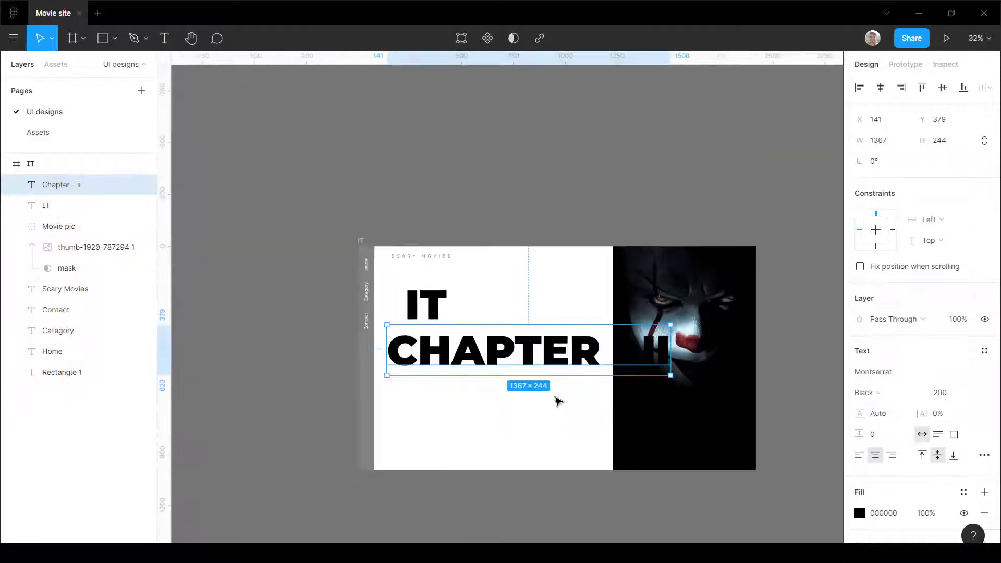
Step: Group the Chapter - ii and IT texts and rename the group "Movie name"
scroll(469, 353, up, 2)
scroll(503, 402, up, 2)
scroll(502, 401, down, 4)
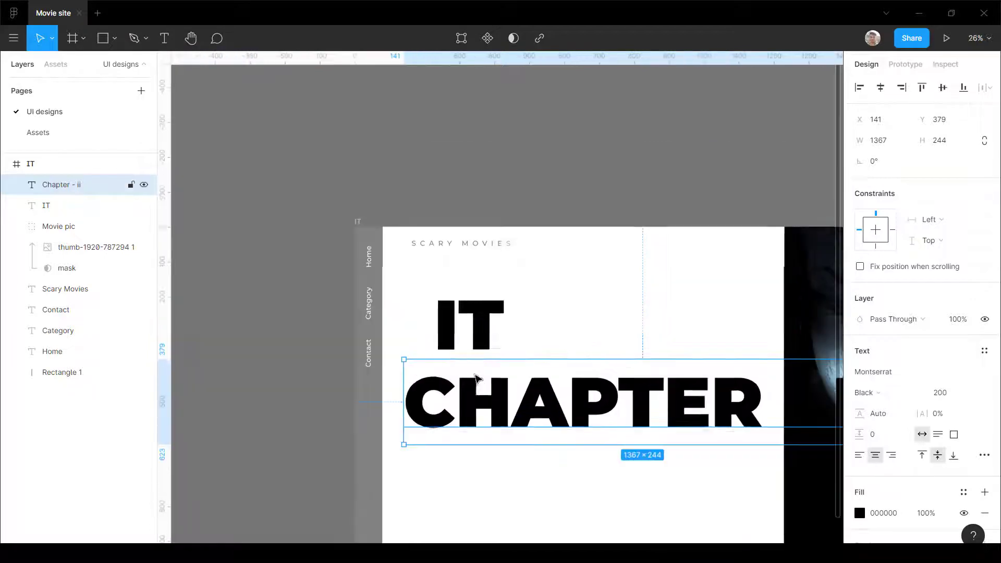
scroll(362, 331, up, 2)
scroll(383, 369, up, 1)
scroll(402, 338, down, 3)
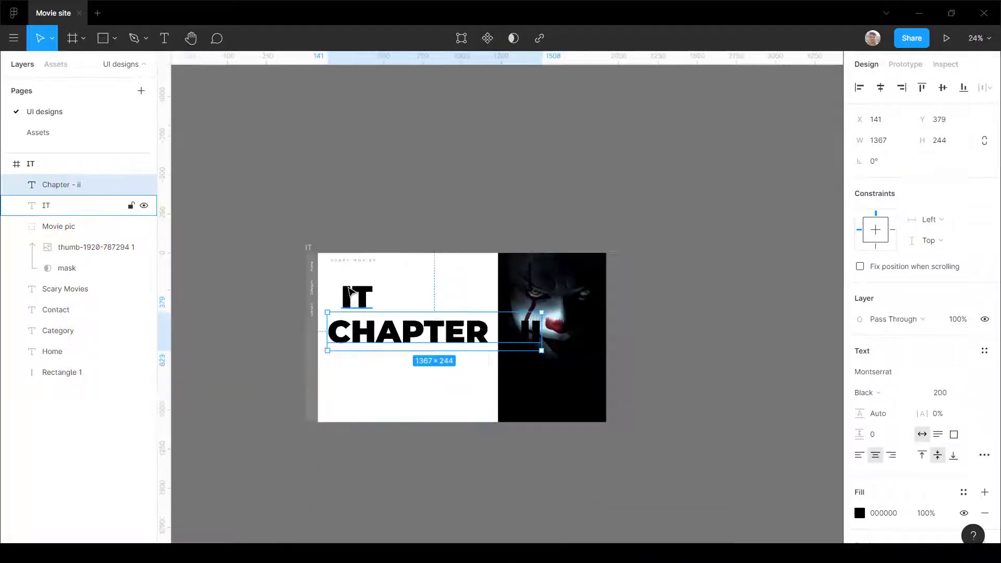
scroll(396, 333, up, 2)
shift+click(373, 312)
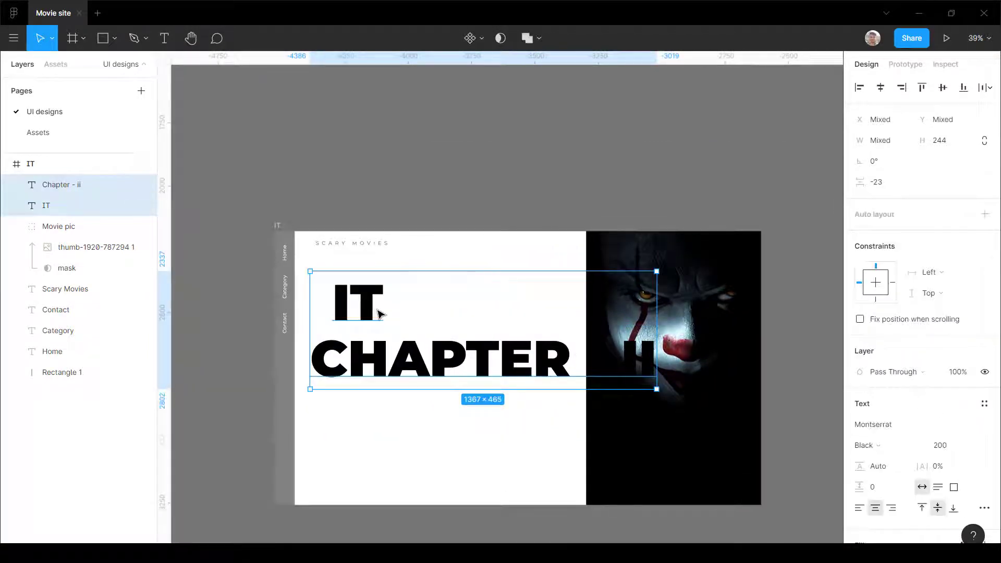
key(ctrl+g)
double_click(55, 193)
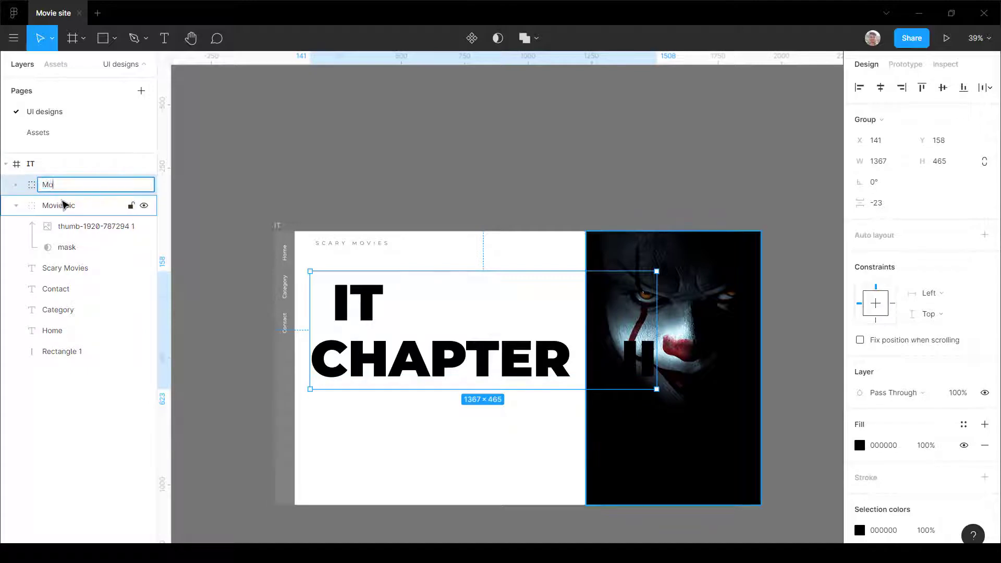
text(Movie name)
key(Return)
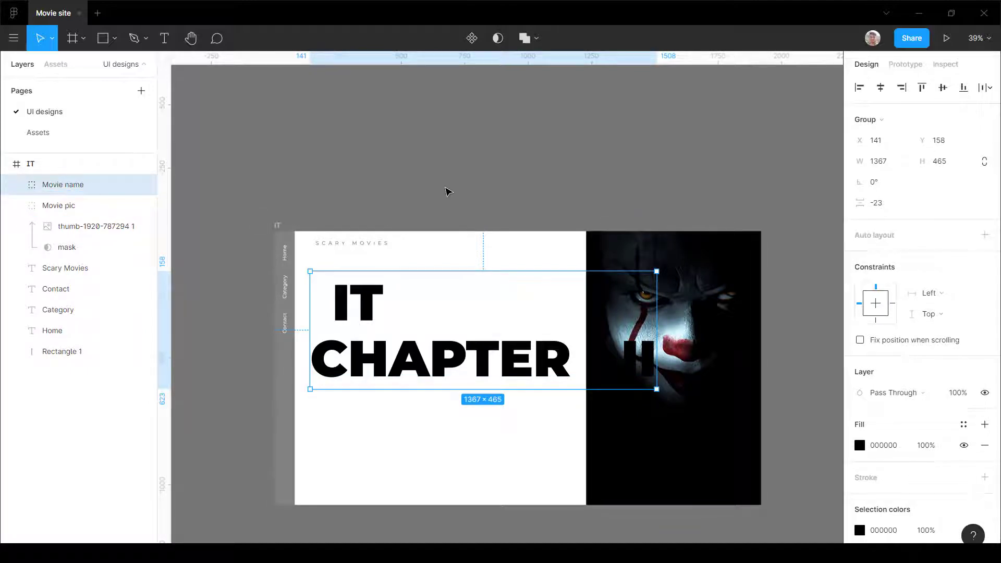
Step: Copy the clown image with red balloons, wp4326213 1, from the Assets page and paste it on the UI designs page
click(447, 191)
scroll(409, 323, up, 5)
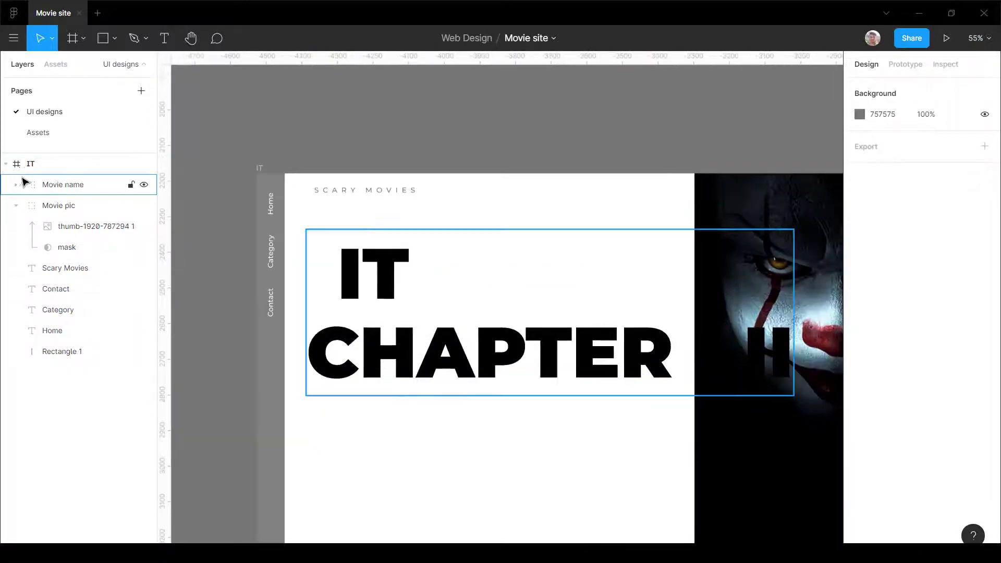
click(26, 136)
scroll(356, 391, up, 3)
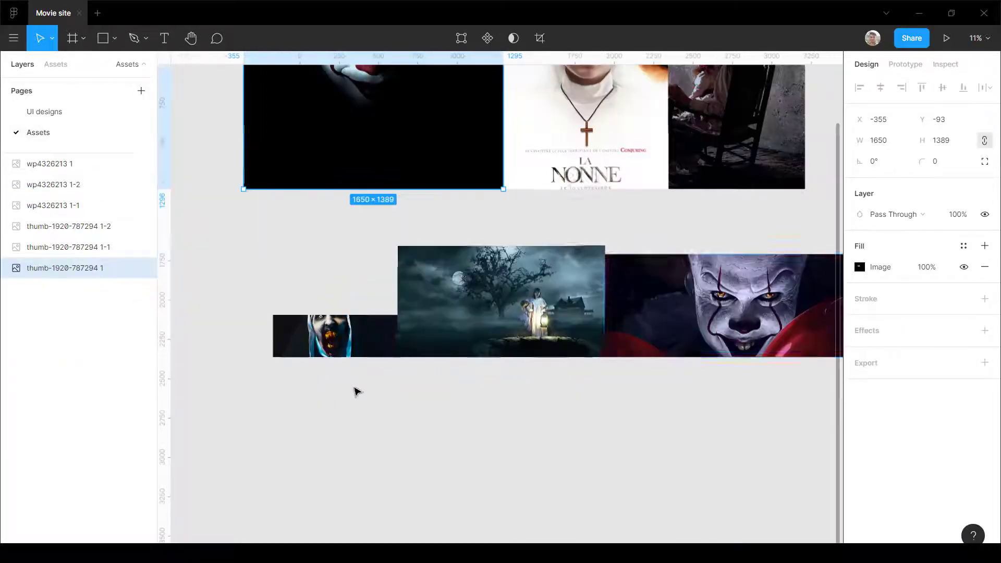
scroll(729, 308, up, 5)
scroll(598, 350, down, 2)
click(598, 350)
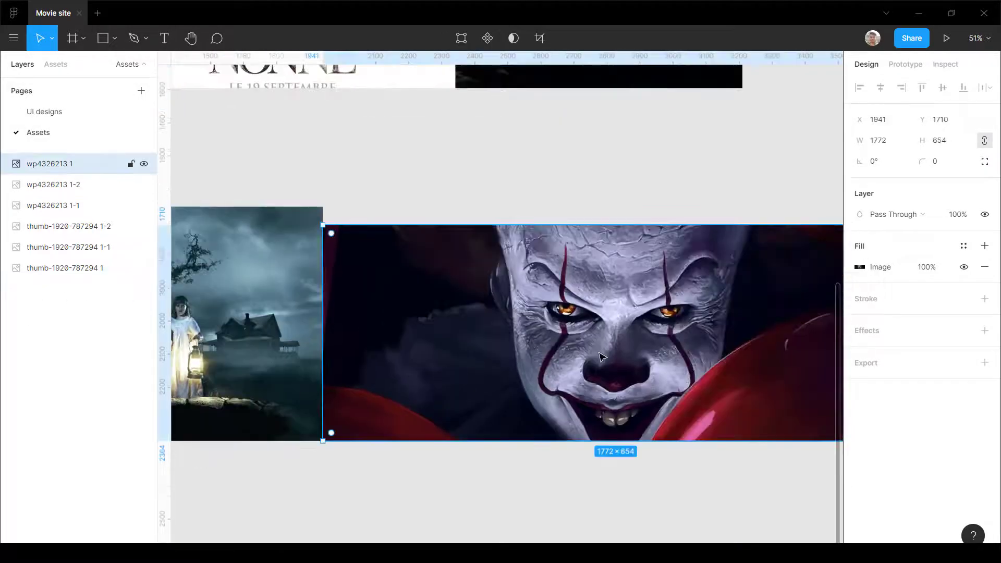
click(44, 111)
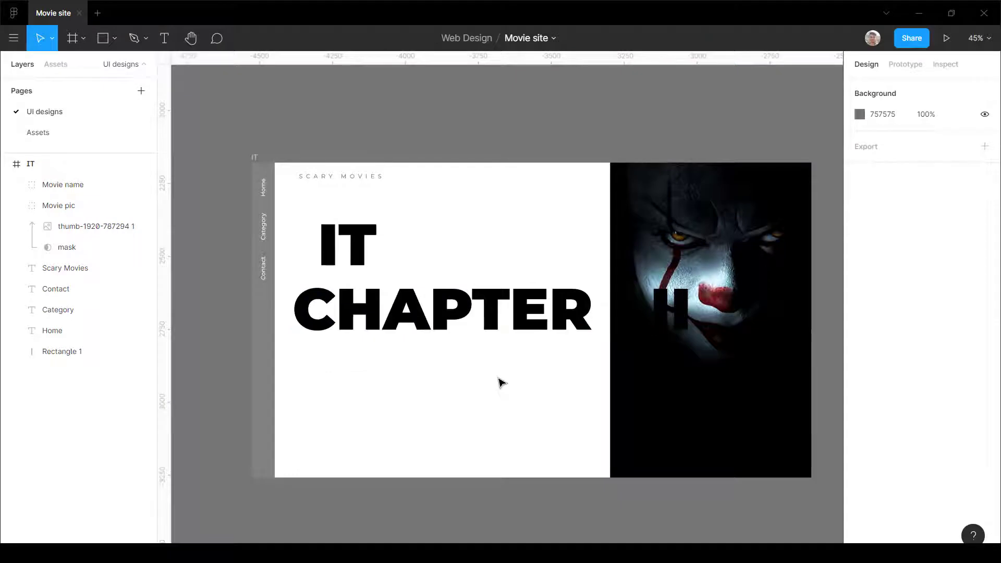
key(ctrl+v)
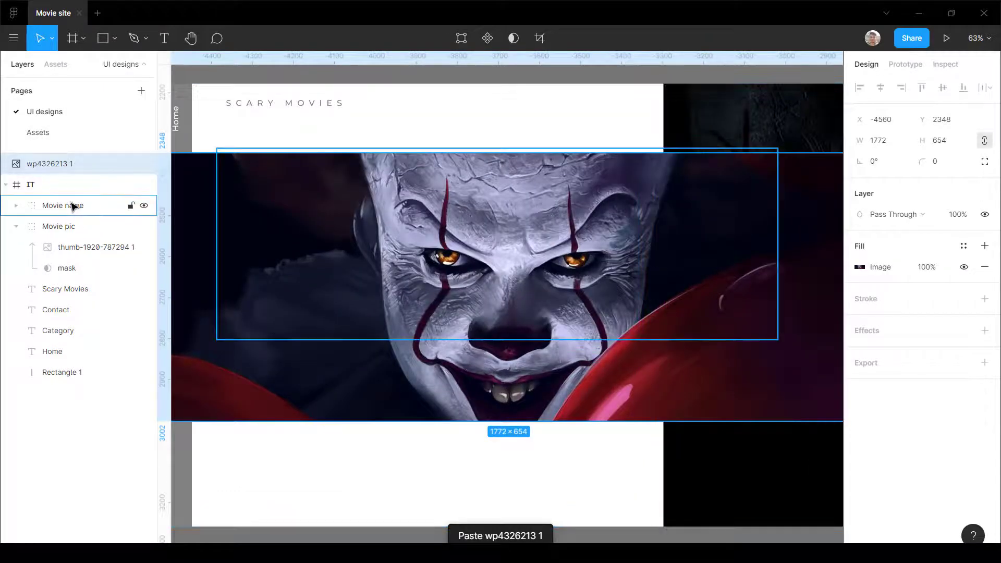
Step: Place the pasted clown image inside the IT frame above the Movie name group and use that group as its mask
click(73, 205)
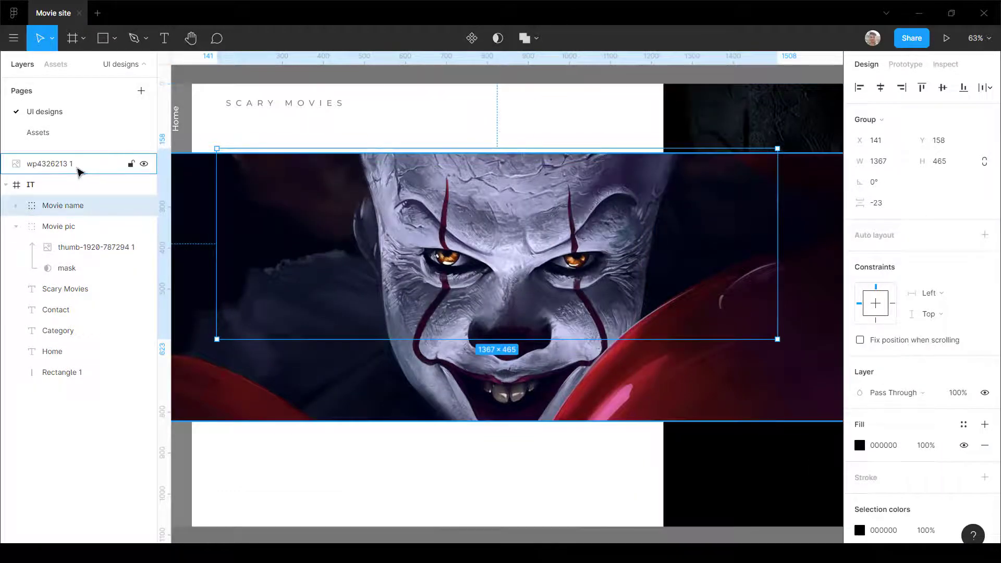
drag(76, 168, 77, 188)
click(513, 38)
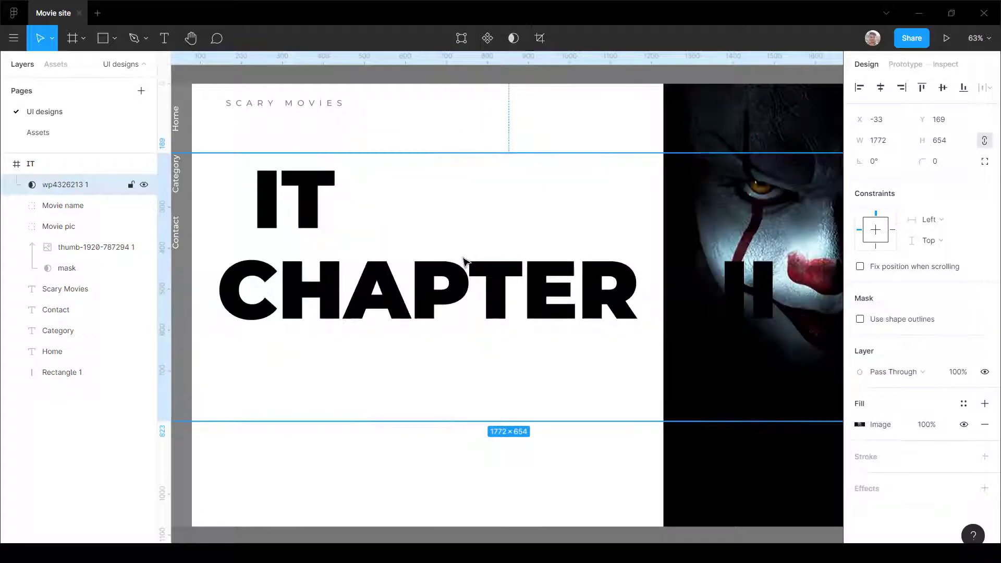
scroll(458, 263, down, 3)
click(51, 206)
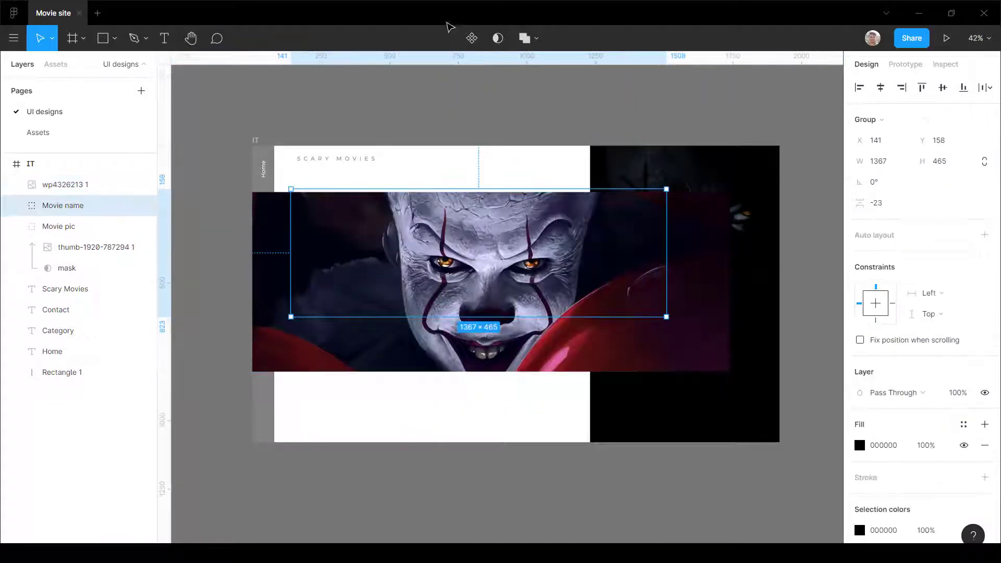
click(497, 39)
scroll(417, 211, up, 3)
scroll(428, 235, down, 5)
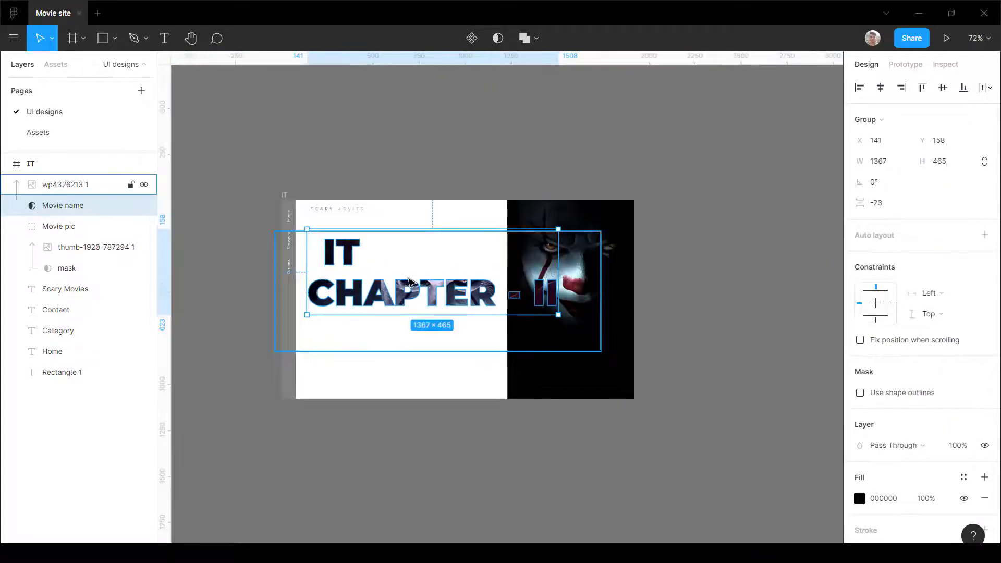
scroll(443, 273, up, 5)
Step: Resize the clown image inside the text mask to about 2026 × 822 and position it at about X -91, Y 162
click(462, 272)
scroll(464, 271, down, 4)
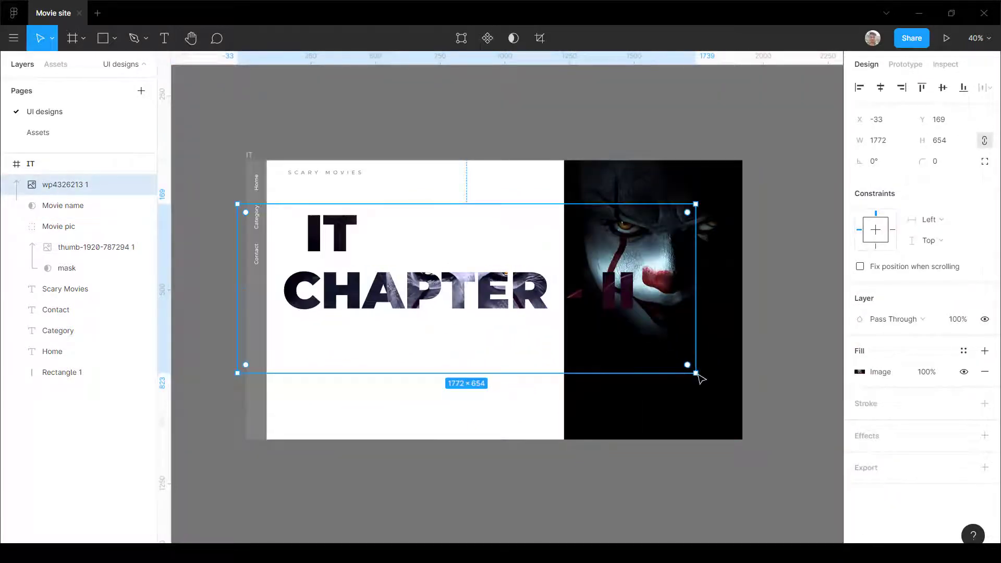
drag(695, 373, 613, 343)
drag(416, 286, 467, 317)
drag(479, 237, 487, 196)
drag(465, 291, 554, 317)
drag(375, 305, 231, 298)
drag(463, 343, 464, 351)
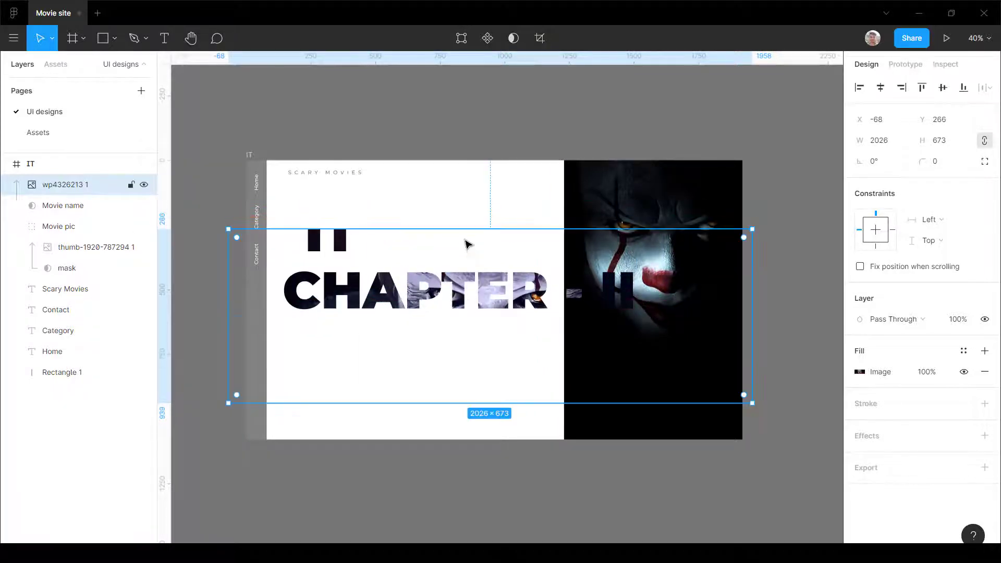
drag(466, 230, 474, 198)
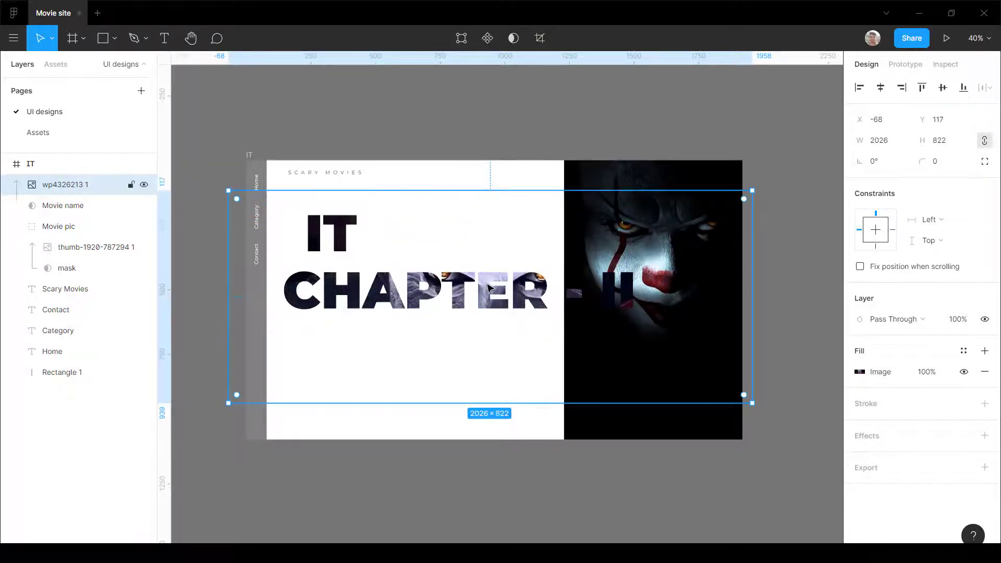
mouse_move(490, 288)
mouse_down()
mouse_move(487, 298)
mouse_move(506, 297)
mouse_move(484, 301)
mouse_up()
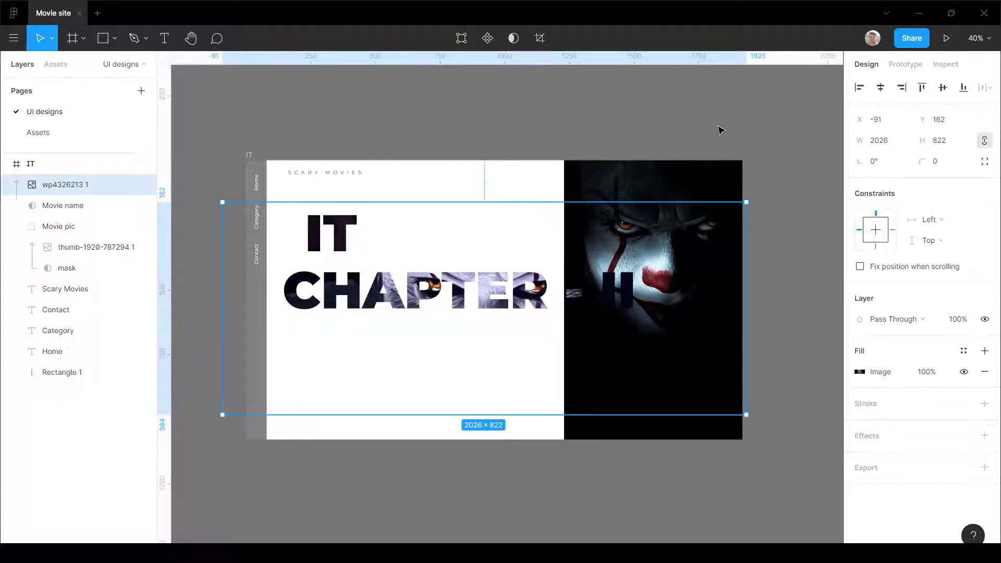
Step: Enlarge the clown image behind the heading letters to about 3227 × 1056 and place it at about X -490, Y 86
drag(531, 279, 577, 289)
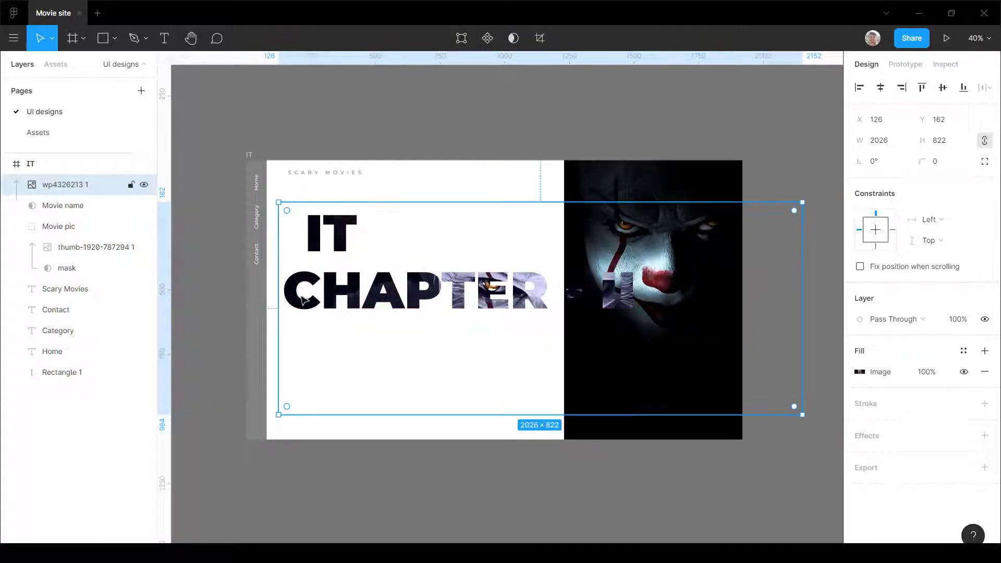
mouse_move(281, 293)
mouse_down()
mouse_move(134, 279)
mouse_move(326, 280)
mouse_move(294, 279)
mouse_up()
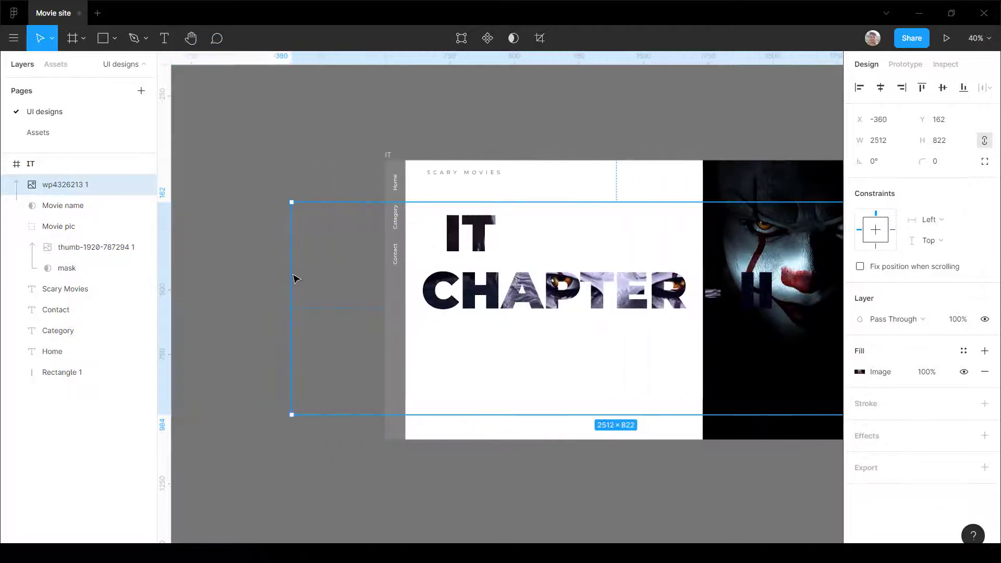
drag(291, 202, 233, 142)
scroll(302, 256, down, 5)
scroll(409, 261, up, 4)
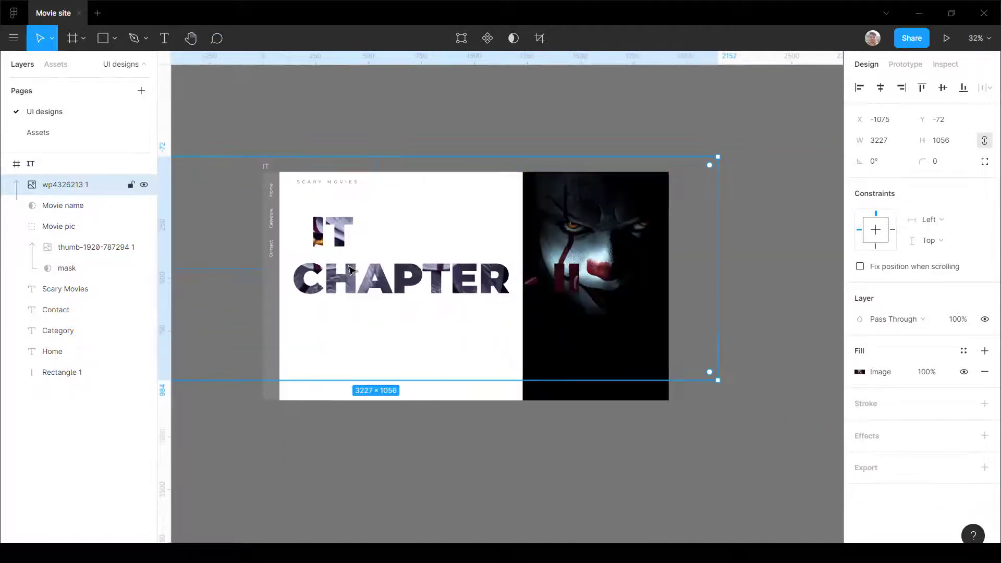
drag(350, 286, 474, 302)
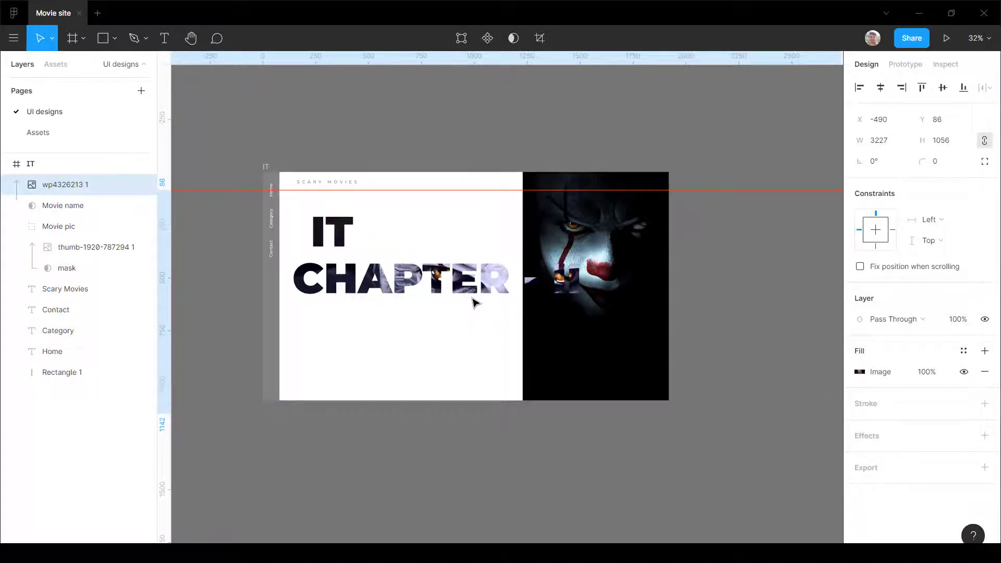
click(749, 140)
scroll(336, 308, up, 5)
scroll(381, 263, down, 6)
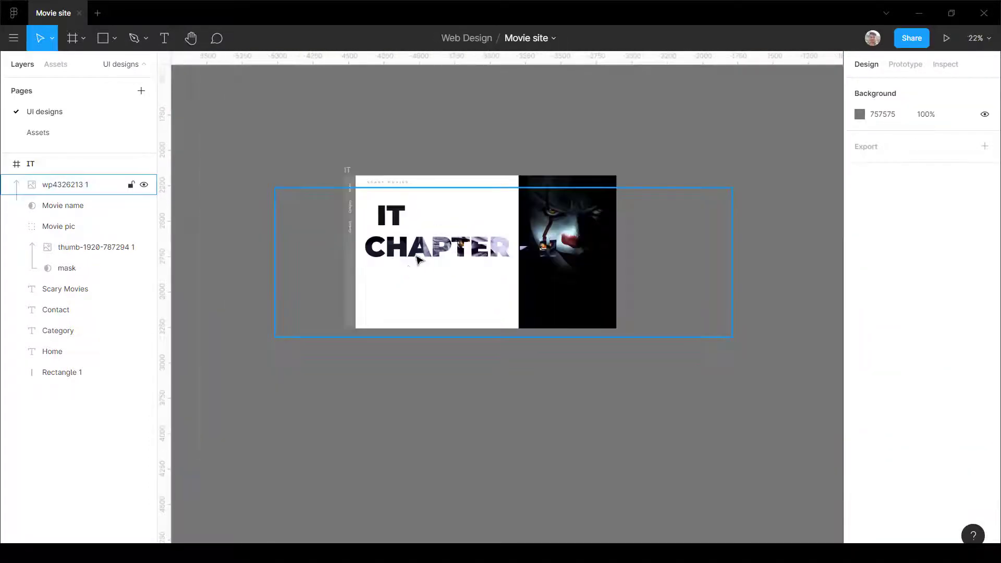
scroll(462, 373, up, 5)
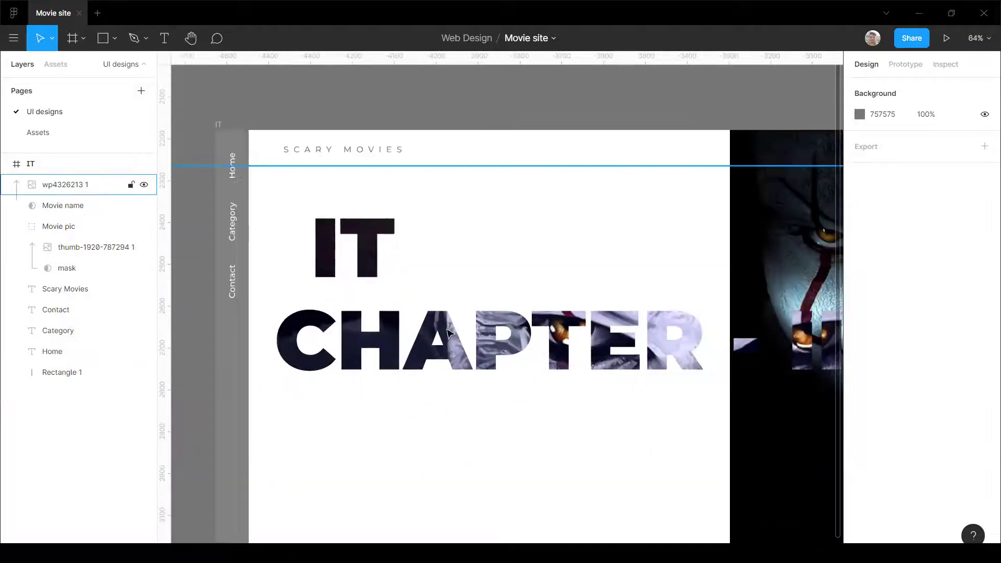
Step: Group the clown image with its Movie name mask and rename the group "masked text"
click(448, 333)
scroll(268, 290, down, 3)
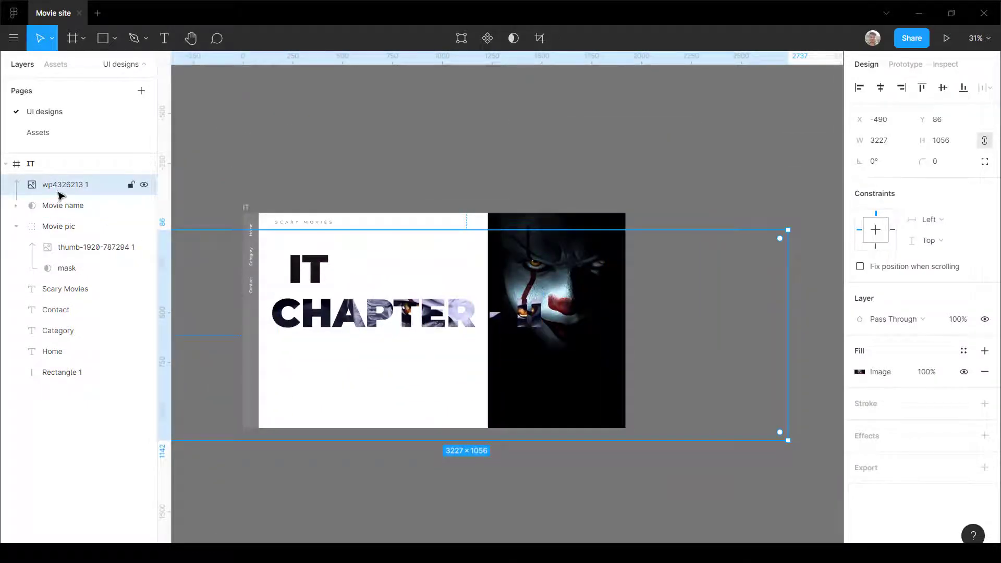
shift+click(63, 206)
key(ctrl+g)
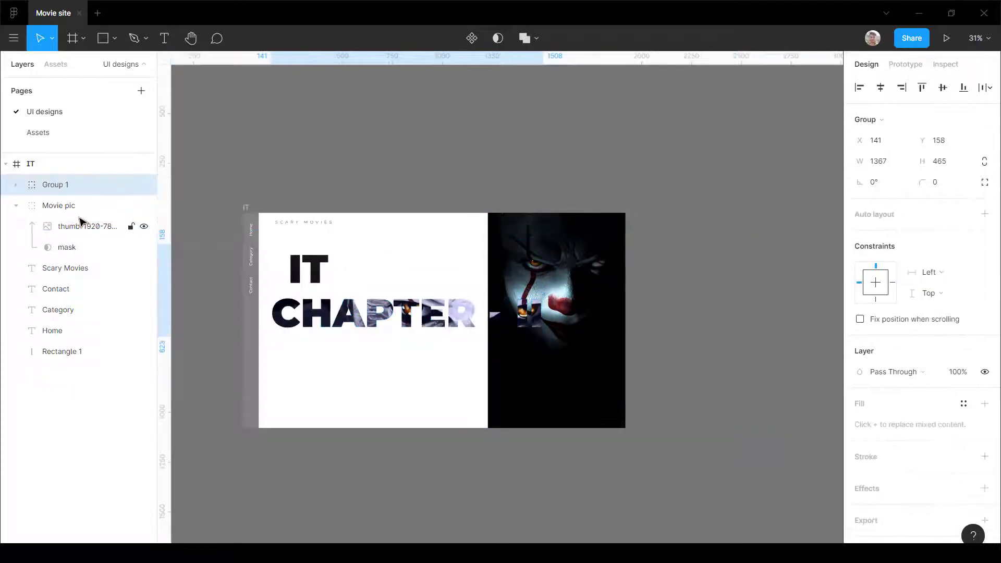
double_click(71, 186)
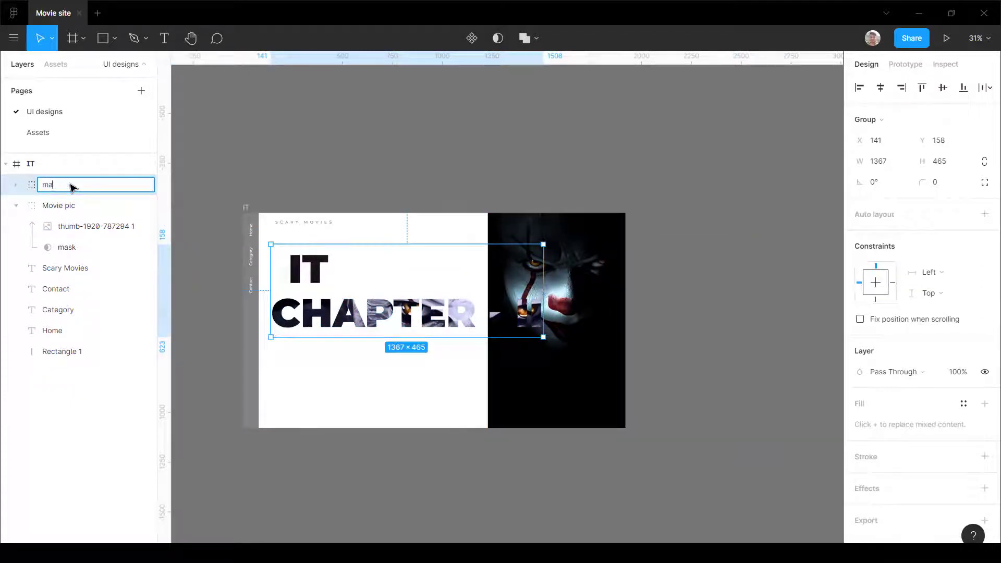
key(Return)
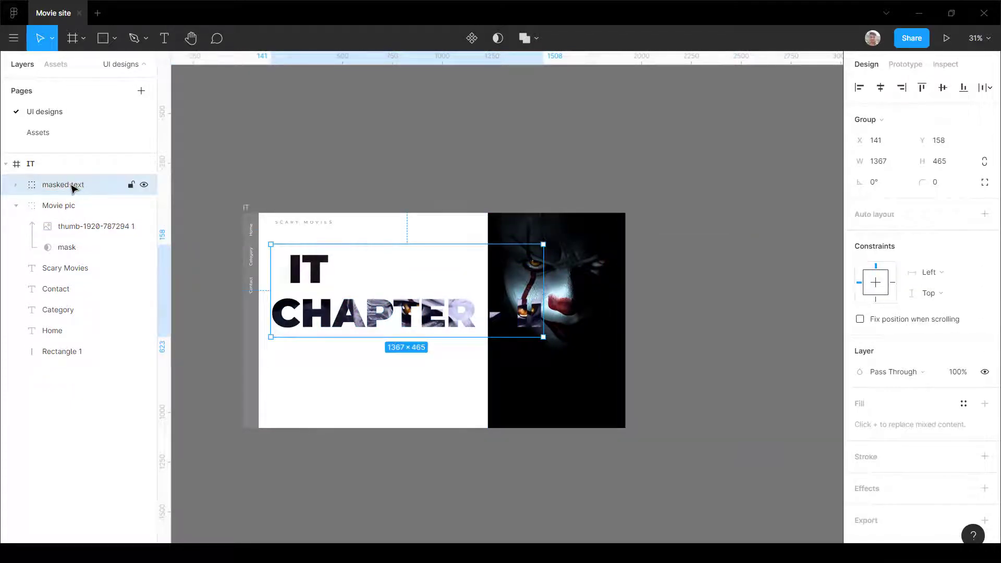
scroll(284, 258, up, 5)
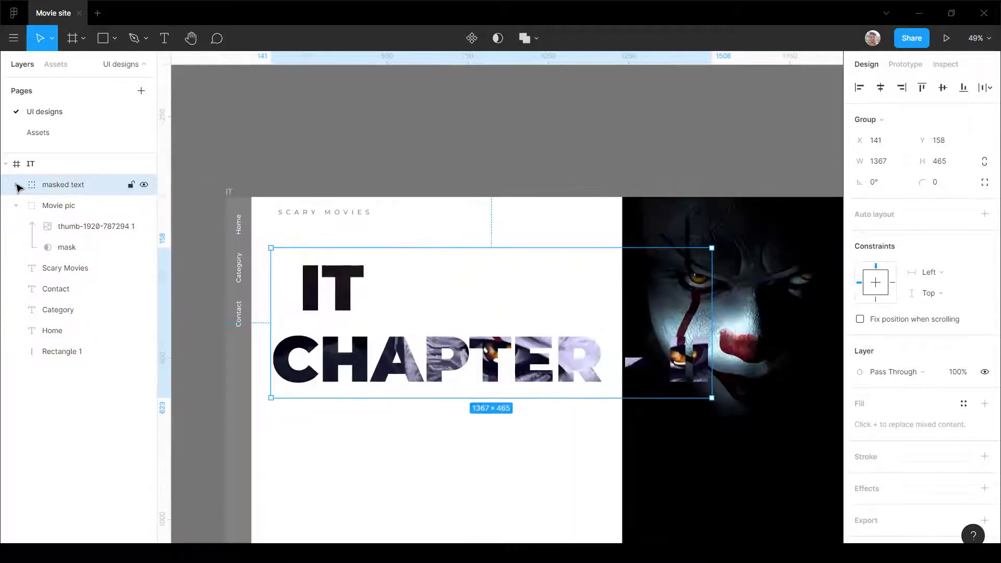
Step: Select the Chapter - ii text inside the masked text group and tighten its letter spacing to -5.5%
click(16, 185)
click(32, 226)
click(77, 267)
click(87, 247)
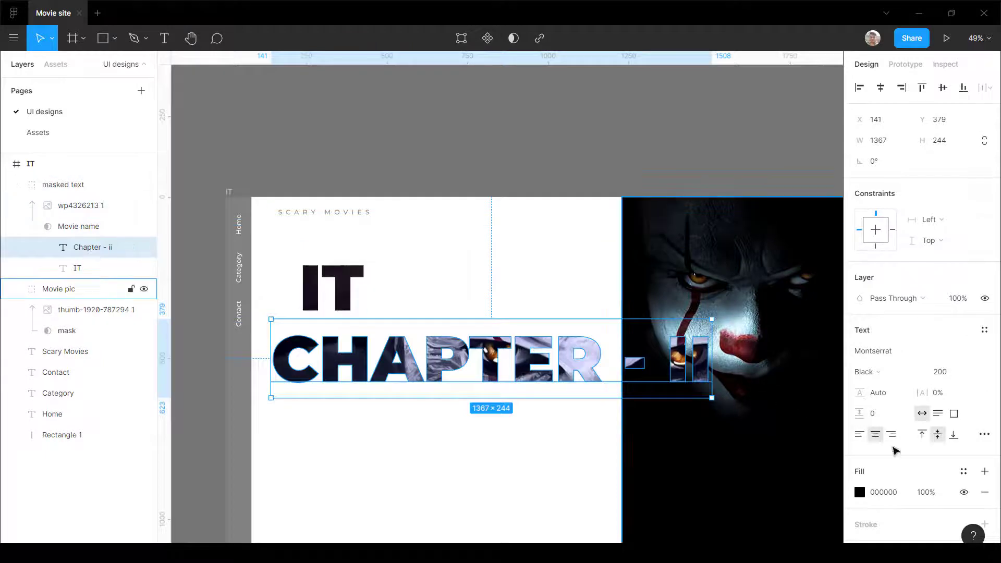
drag(929, 392, 923, 392)
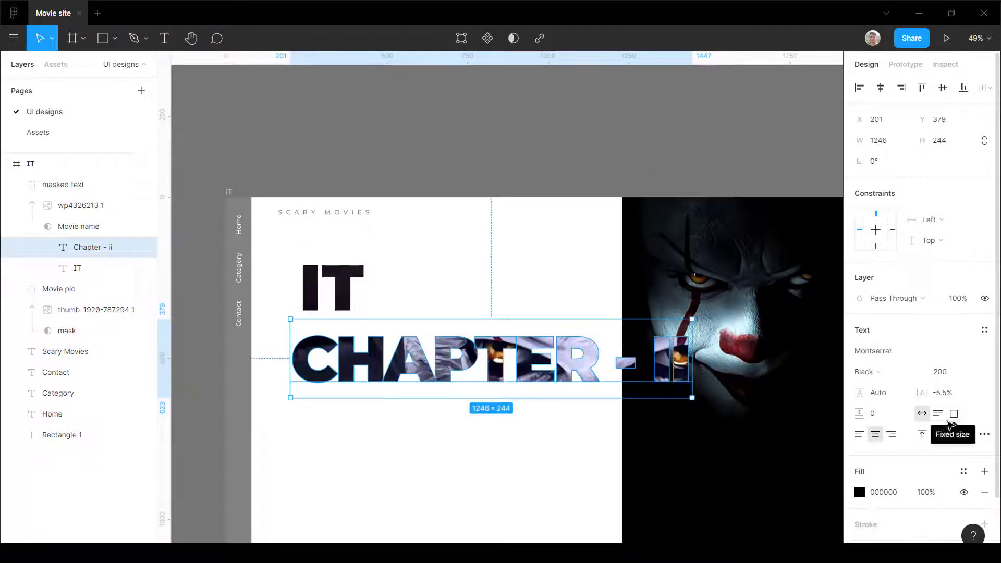
Step: Move the Chapter - ii line up beneath the IT text to X 147, Y 315
key(shift+Left)
key(shift+Left)
key(shift+Left)
key(shift+Left)
key(shift+Left)
key(shift+Up)
key(Left)
key(Left)
key(Left)
key(Left)
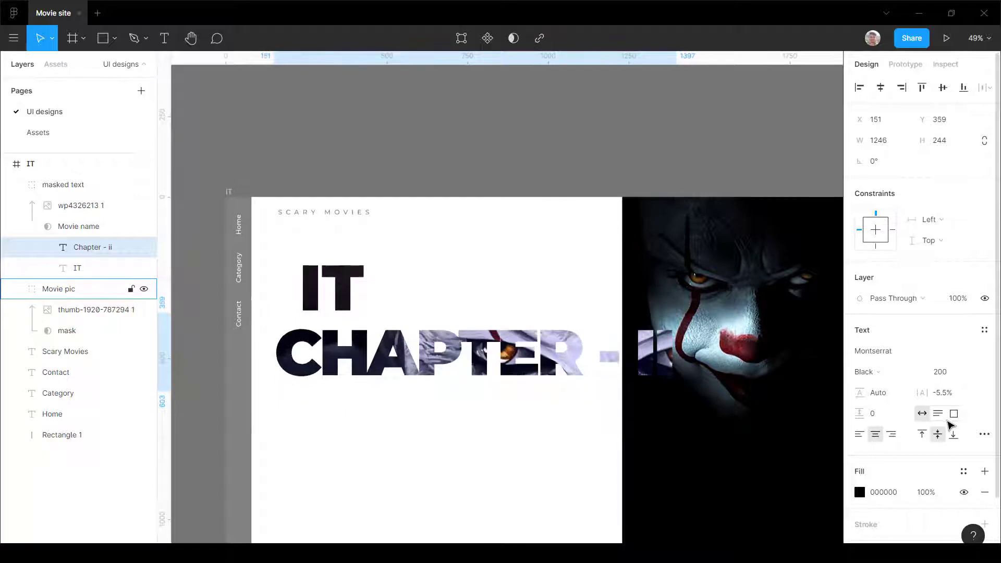
key(Up)
key(Up)
key(Up)
key(Up)
key(Up)
key(Up)
key(Up)
key(Down)
key(Down)
key(Down)
key(Down)
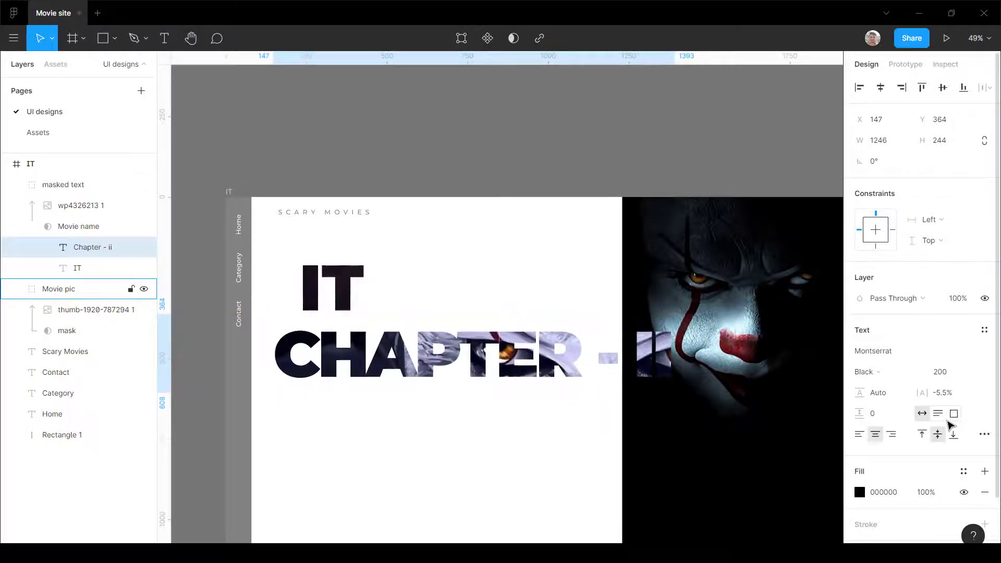
key(shift+Up)
key(shift+Up)
key(shift+Up)
key(shift+Up)
key(shift+Up)
key(Up)
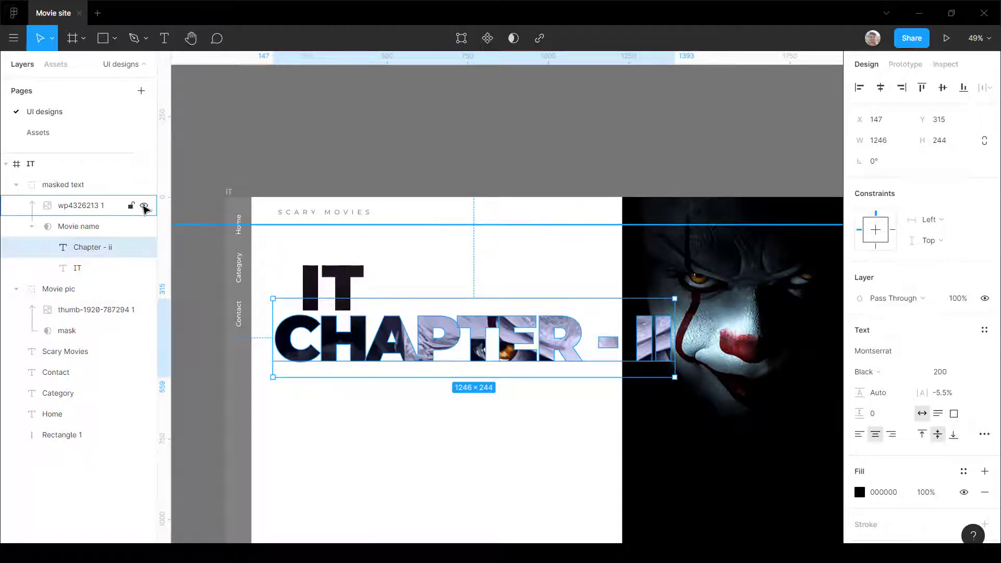
Step: Temporarily hide the clown image wp4326213 1 and insert a space between the two I letters of the chapter text
click(143, 205)
double_click(647, 345)
click(654, 343)
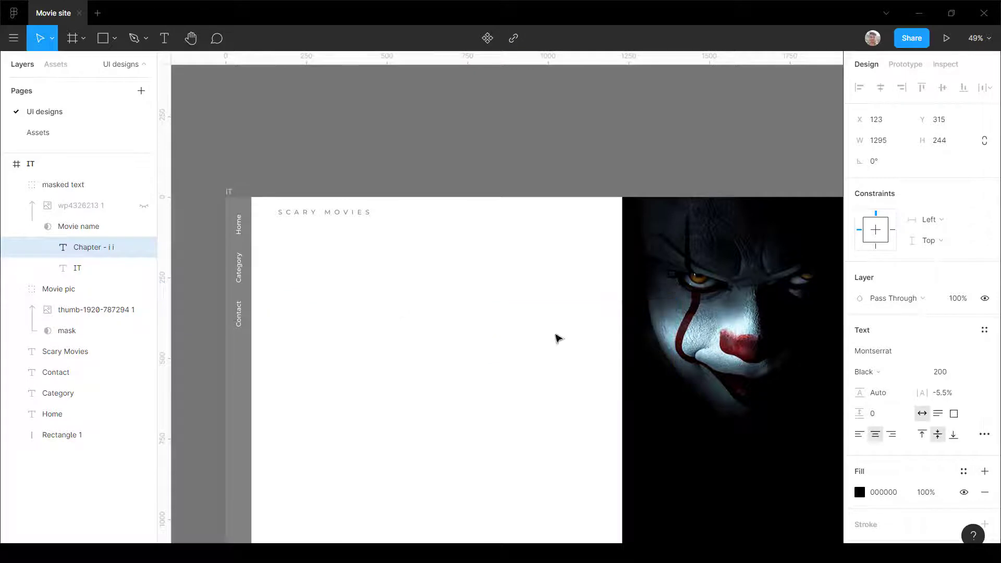
click(144, 206)
click(588, 118)
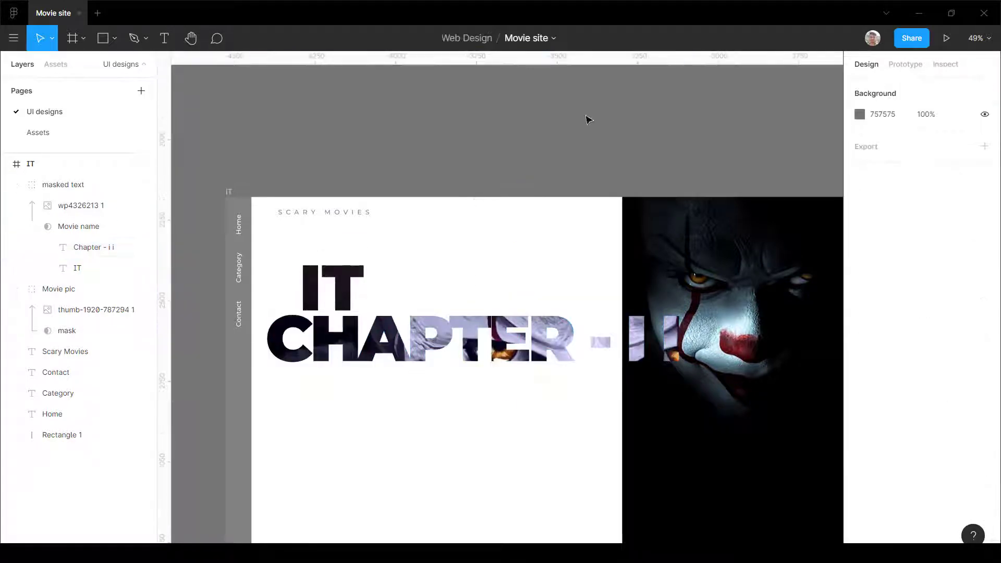
Step: Shift the clown image behind the heading letters to adjust which part shows through the text mask
scroll(511, 221, down, 5)
scroll(365, 262, up, 3)
click(365, 262)
scroll(459, 294, up, 5)
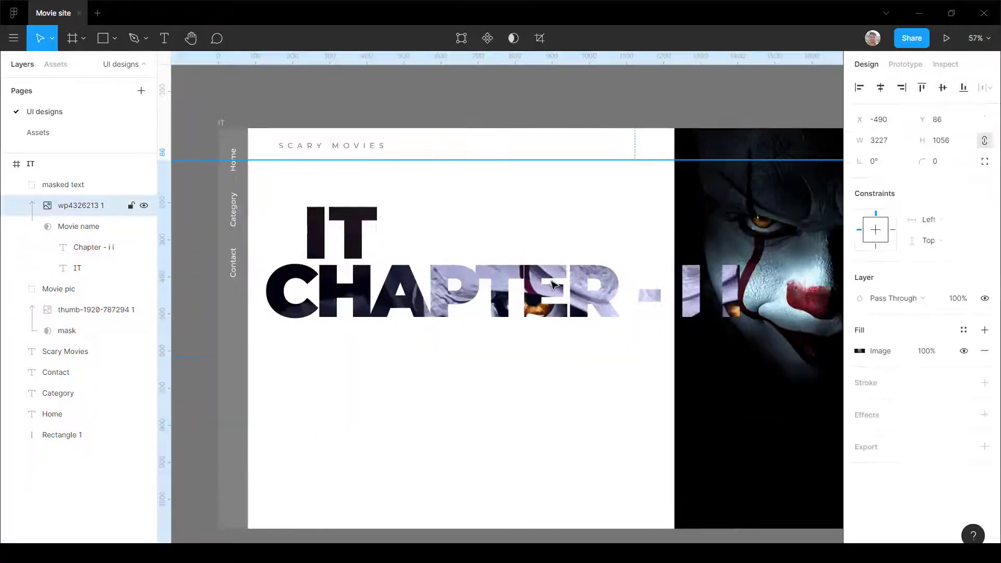
drag(540, 290, 538, 290)
scroll(412, 294, down, 5)
click(582, 209)
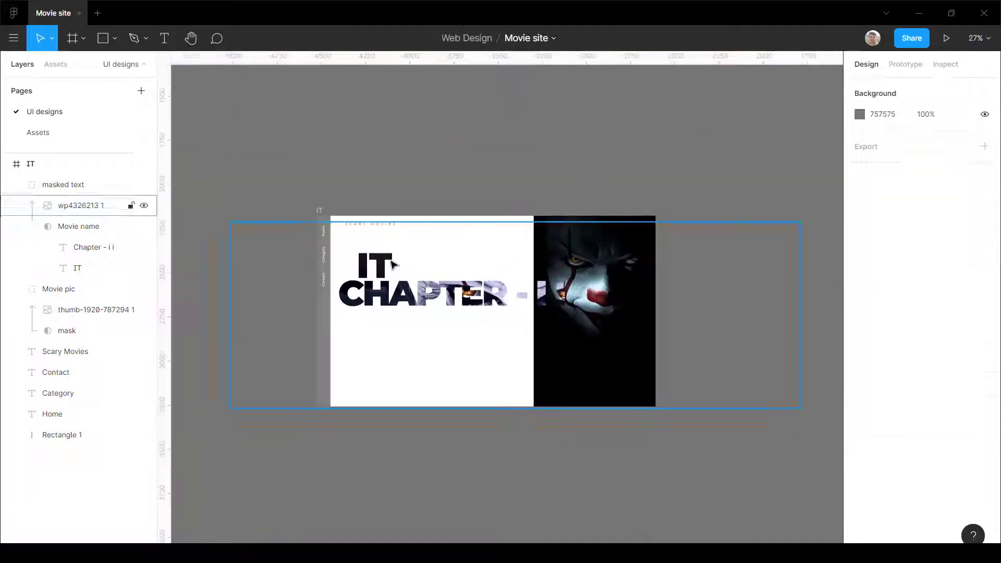
Step: Add the text Director below the chapter heading at about X 155, Y 630
scroll(392, 261, up, 1)
scroll(334, 333, up, 4)
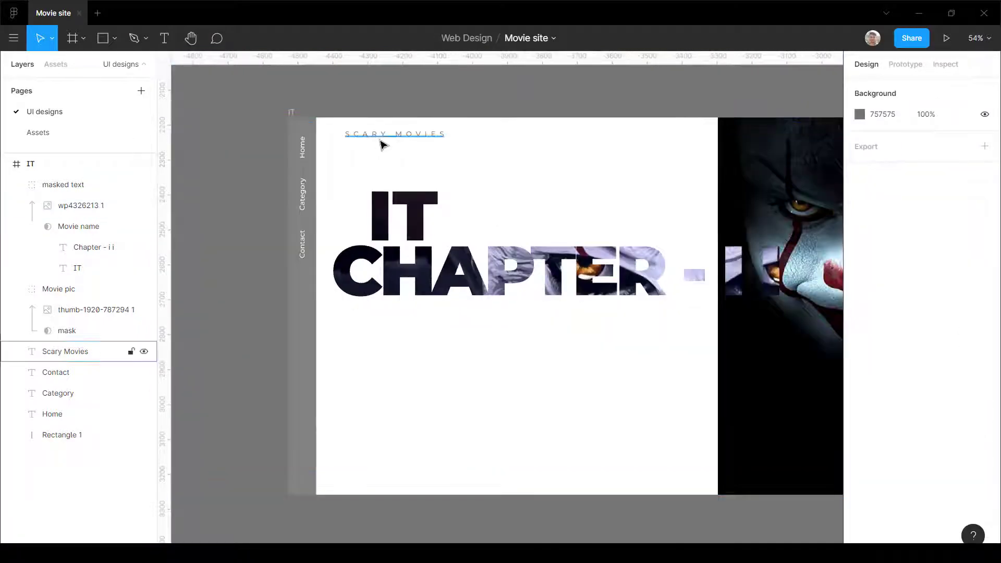
click(389, 137)
click(409, 379)
key(t)
click(376, 343)
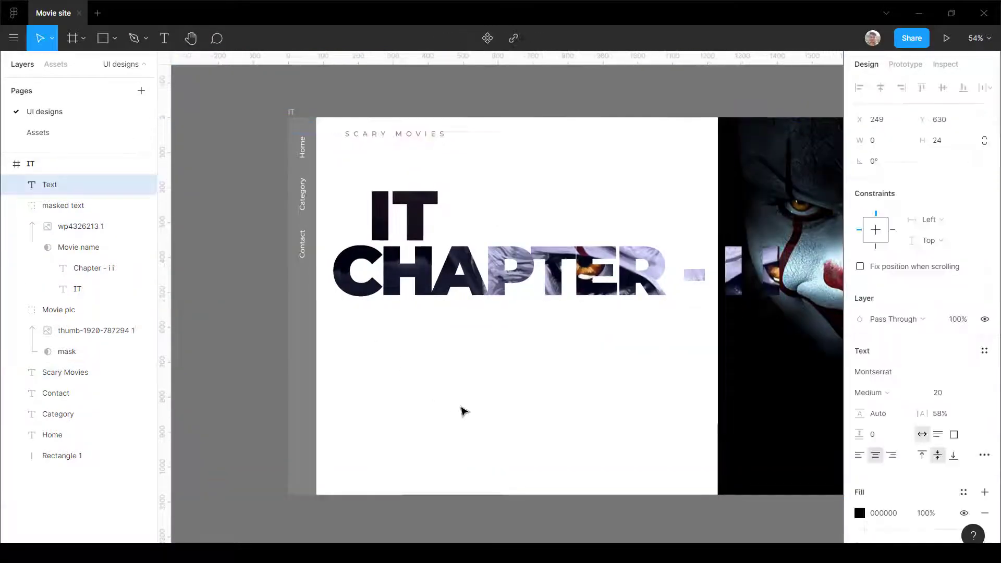
text(Director)
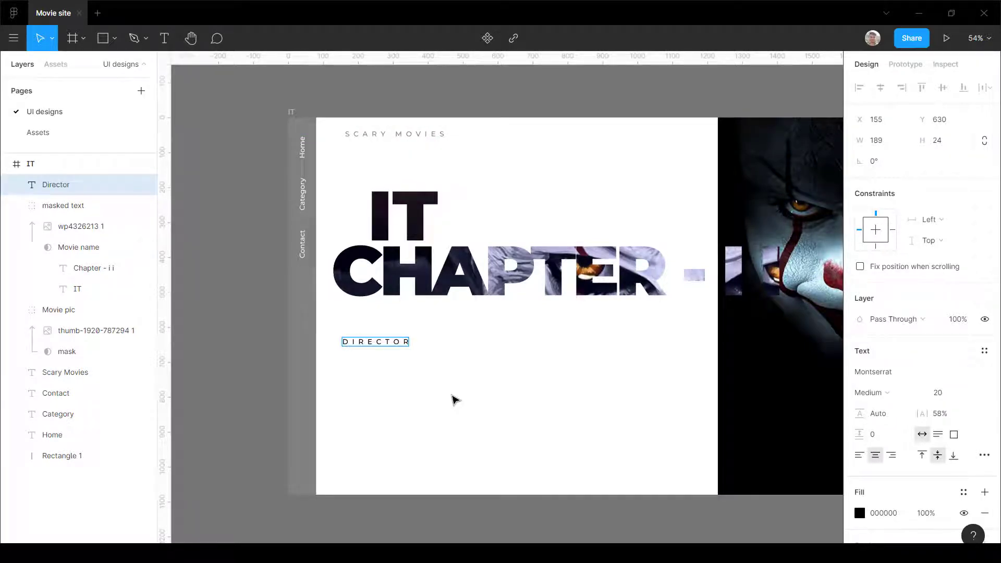
key(Escape)
Step: Set the Director text's letter spacing to 0% and its letter case to title case
key(ctrl+equal)
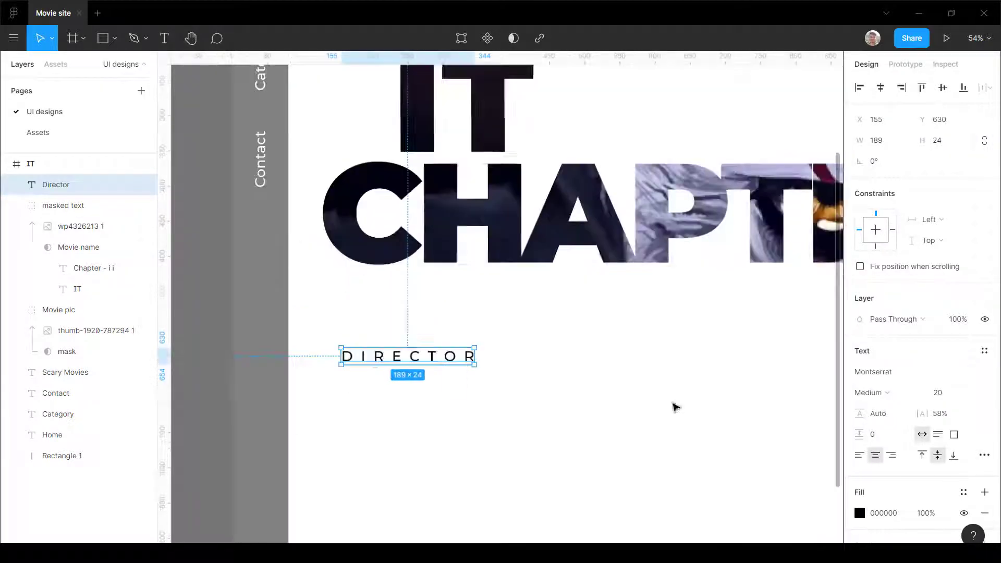
click(950, 418)
text(0)
key(Return)
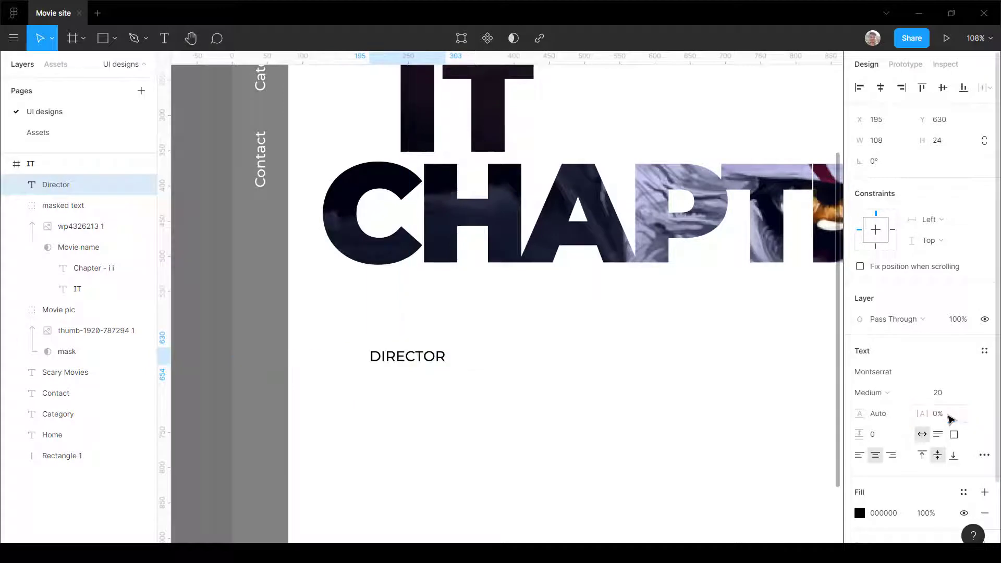
click(982, 460)
click(781, 435)
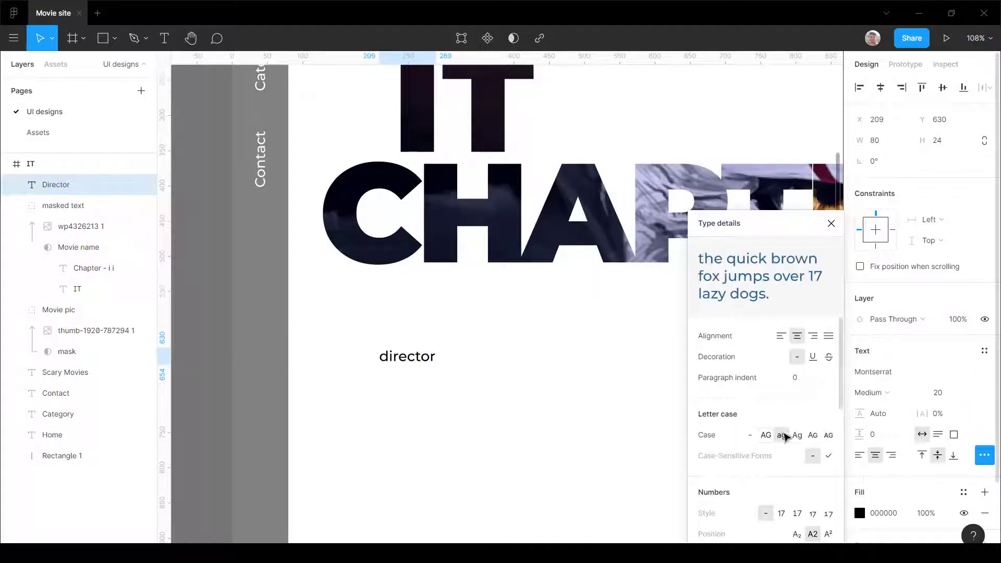
click(765, 436)
click(808, 436)
click(798, 437)
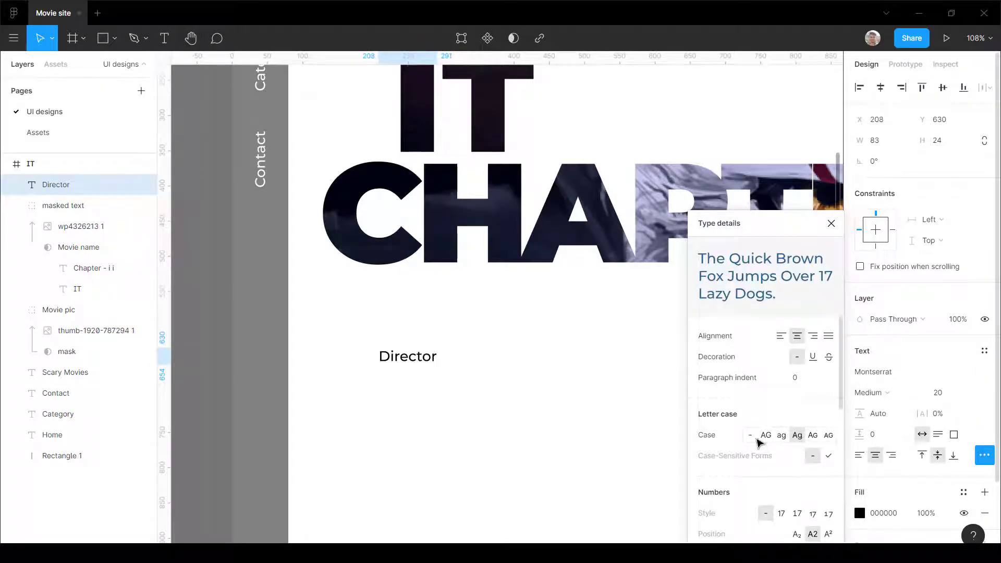
Step: Extend the Director text to read "Director : Andy Muschietti"
scroll(404, 359, up, 5)
scroll(384, 359, down, 6)
click(429, 365)
scroll(412, 366, up, 3)
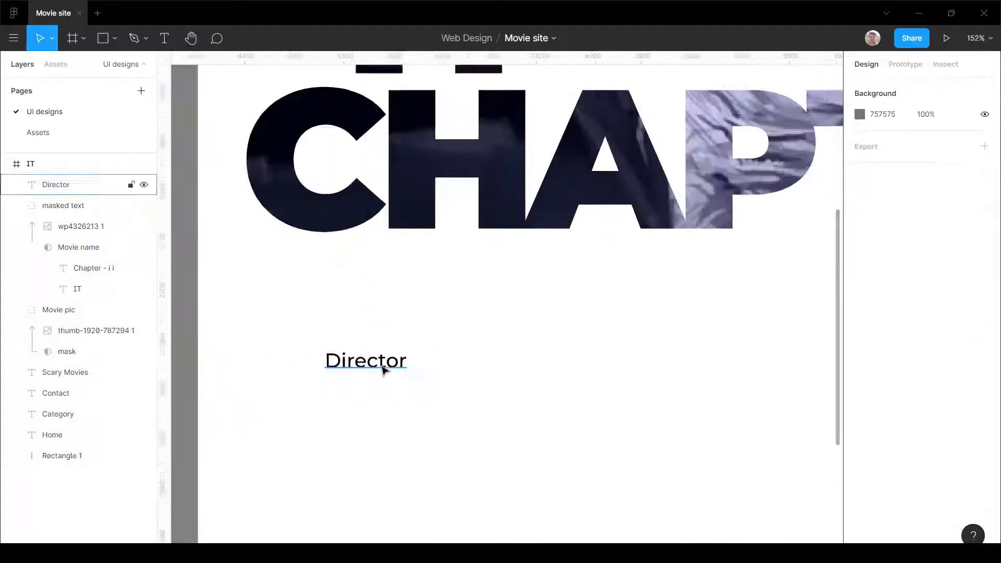
double_click(384, 369)
key(Right)
text(;)
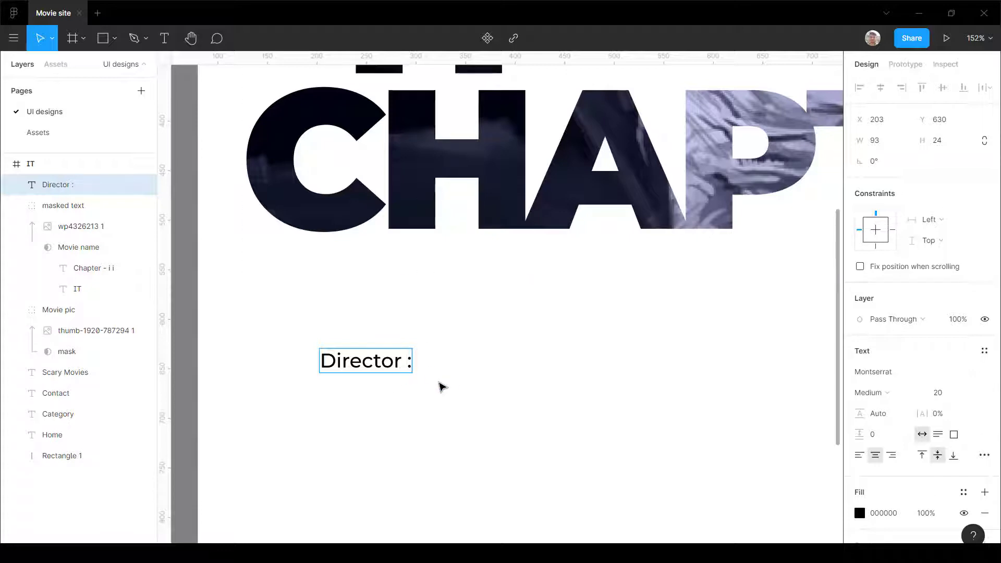
text(Andy Muschietti)
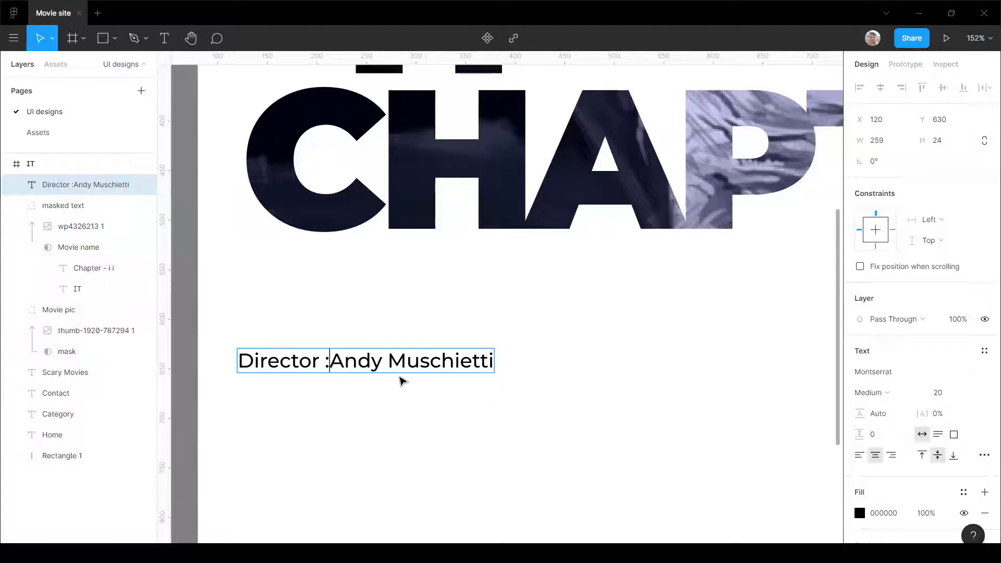
click(443, 407)
Step: Reposition the director line at about X 160, Y 630 and format it as 22 px Bold
scroll(443, 361, down, 7)
scroll(444, 361, up, 1)
drag(422, 361, 441, 364)
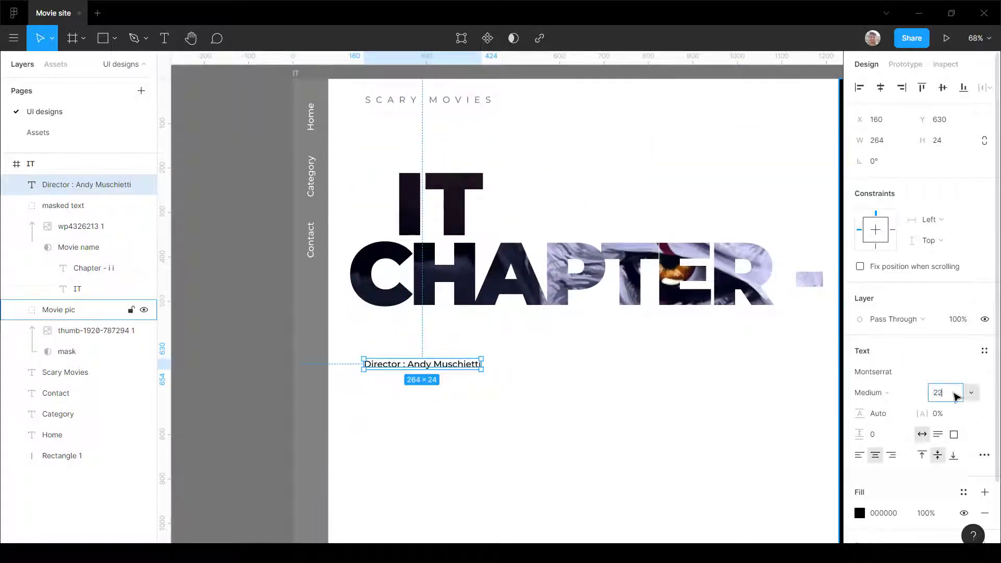
click(957, 397)
text(22)
key(Return)
click(912, 392)
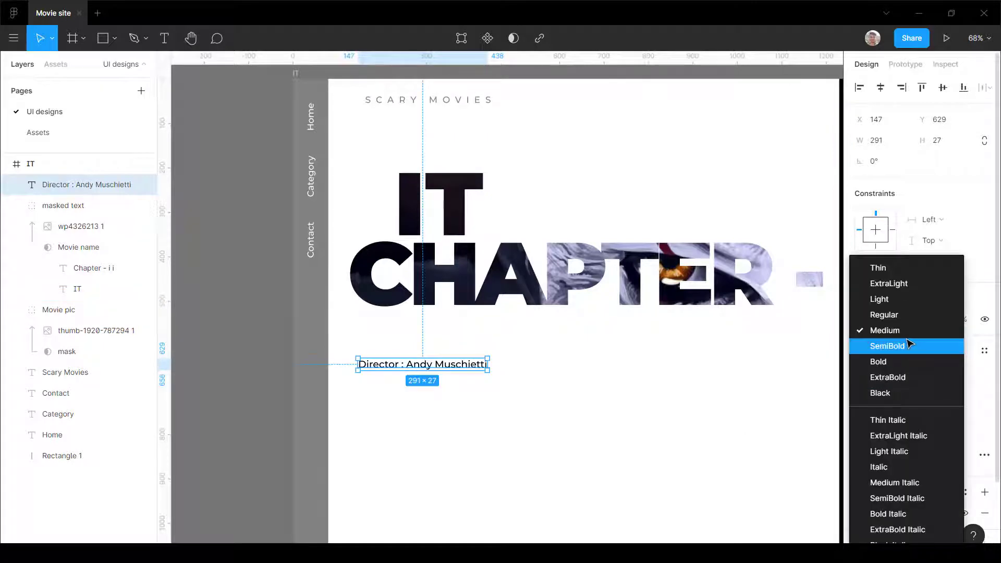
click(902, 361)
Step: Move the director line to about X 186, Y 627 and left-align its text
scroll(407, 355, up, 4)
drag(465, 381, 502, 379)
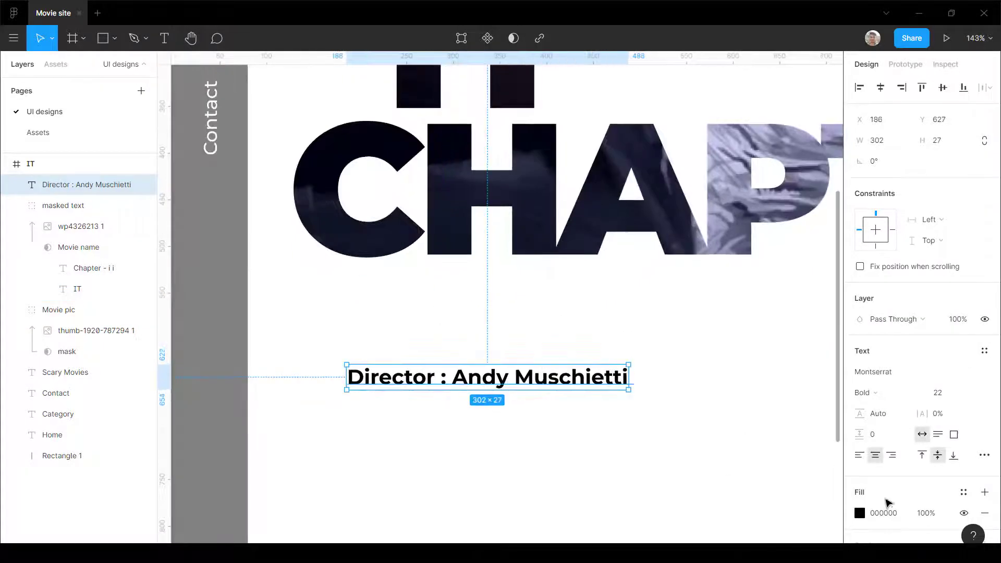
click(859, 455)
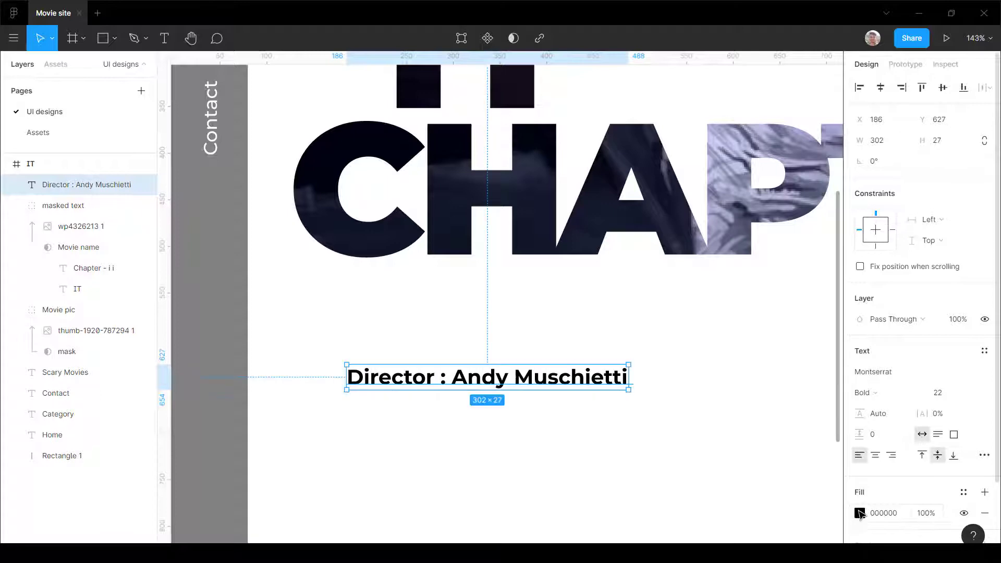
Step: Change the director line's fill colour to grey 707070
click(859, 513)
drag(689, 292, 649, 334)
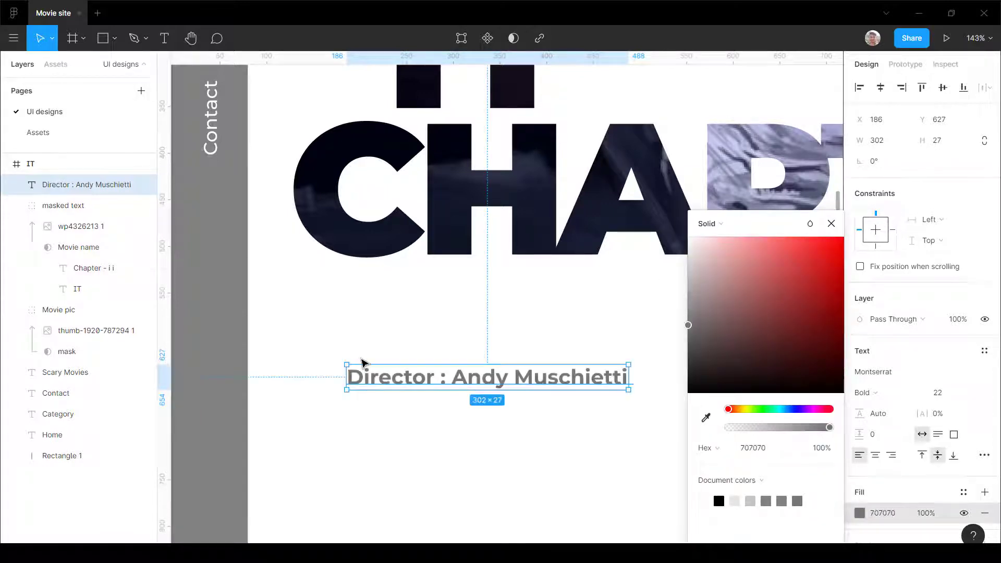
scroll(361, 360, down, 4)
click(392, 424)
Step: Duplicate the director line directly below at Y 682 and set the copy's font weight to Medium
scroll(361, 329, down, 3)
scroll(361, 350, up, 5)
click(423, 334)
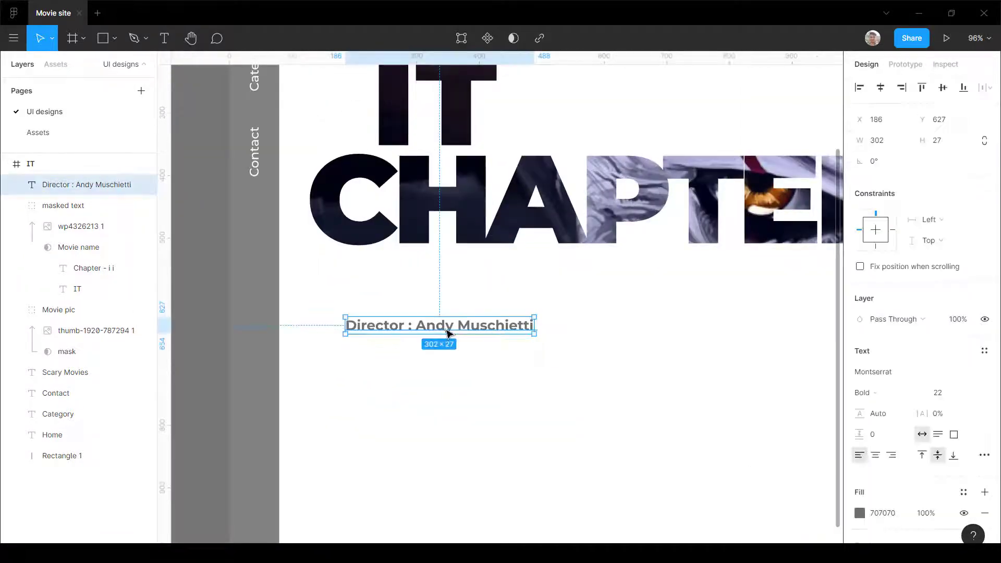
drag(453, 331, 454, 365)
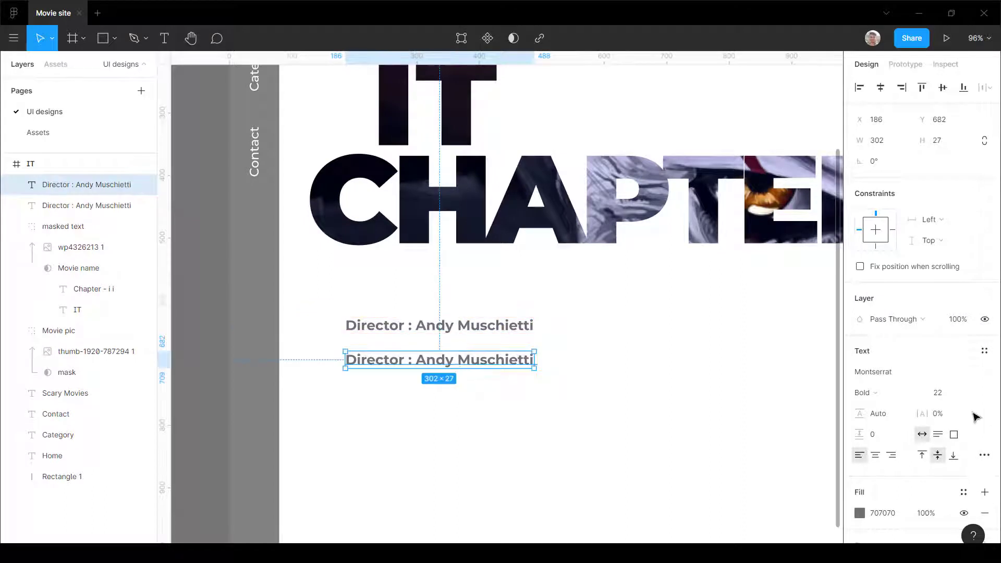
click(864, 393)
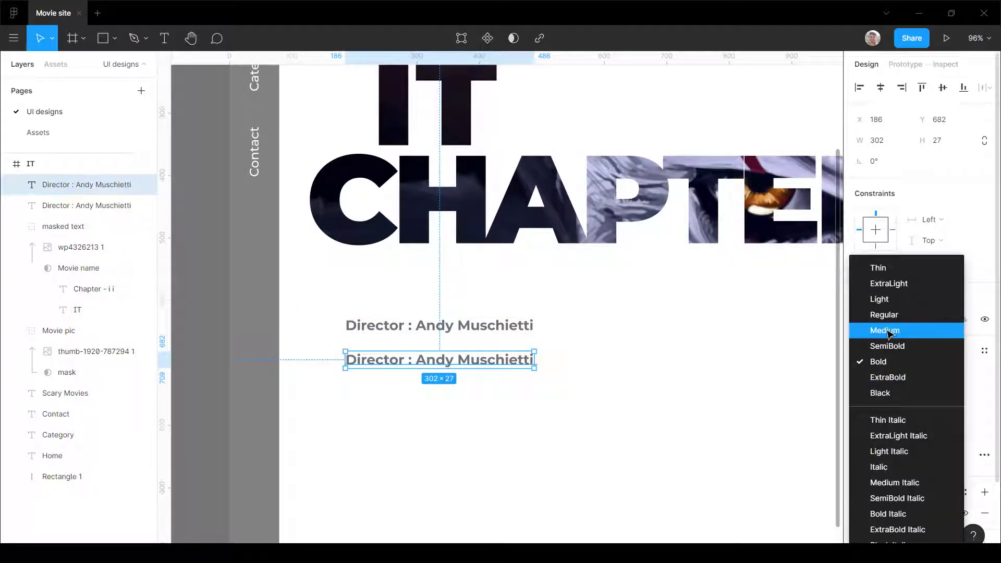
click(892, 335)
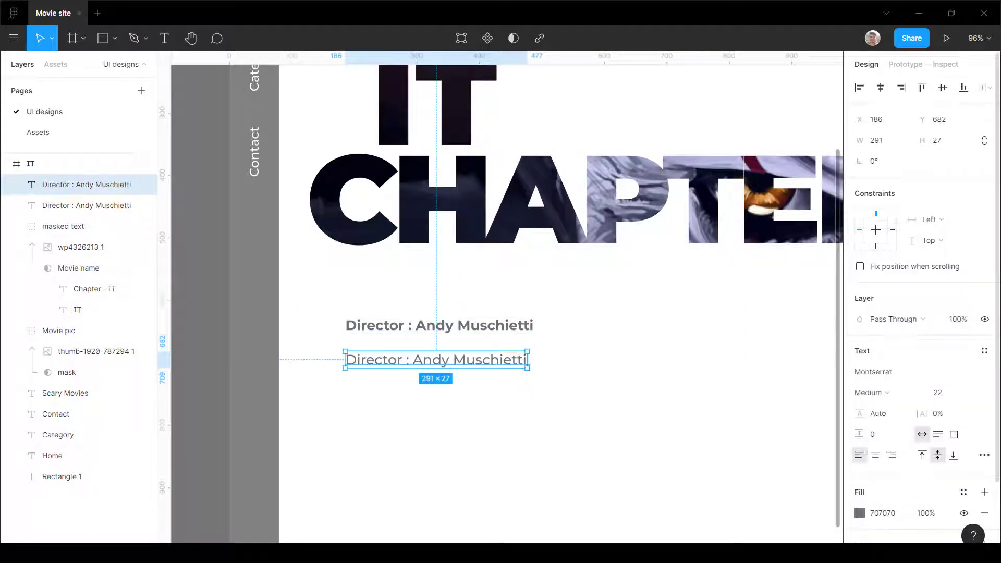
Step: Replace the duplicated line's entire text with the copied movie synopsis beginning "Twenty-seven years after their first encounter"
scroll(440, 358, down, 2)
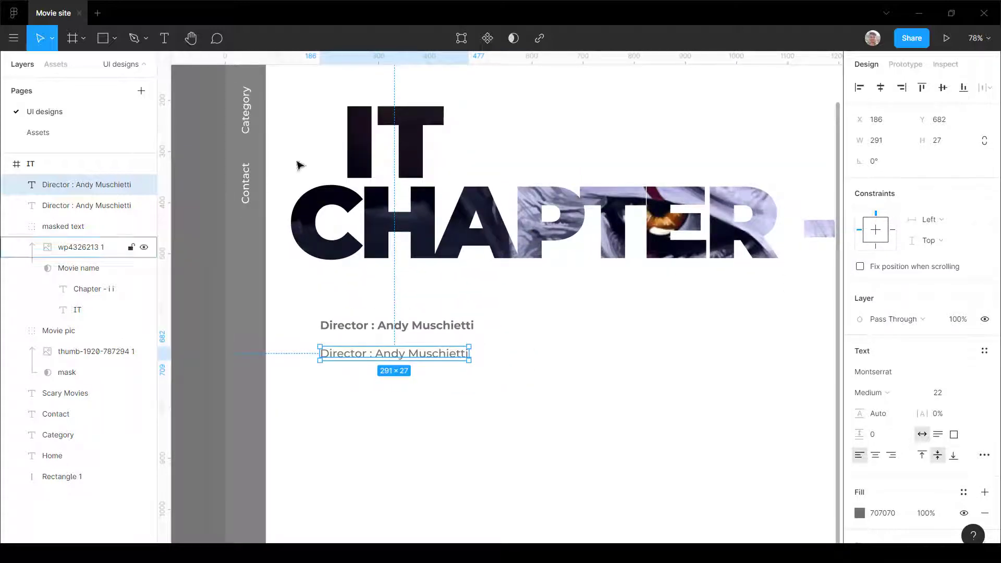
scroll(432, 356, up, 4)
double_click(505, 358)
click(514, 359)
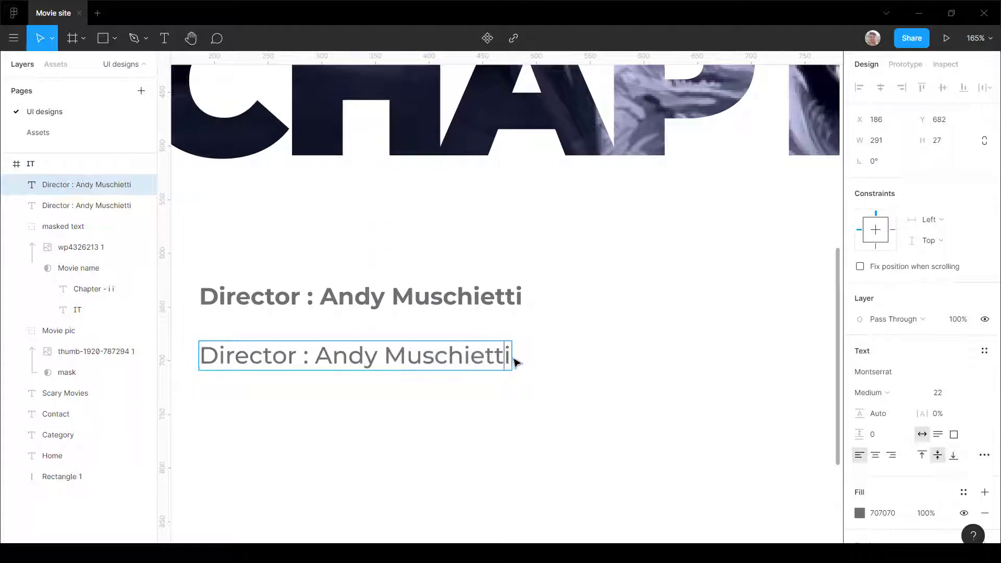
drag(372, 359, 202, 362)
key(ctrl+v)
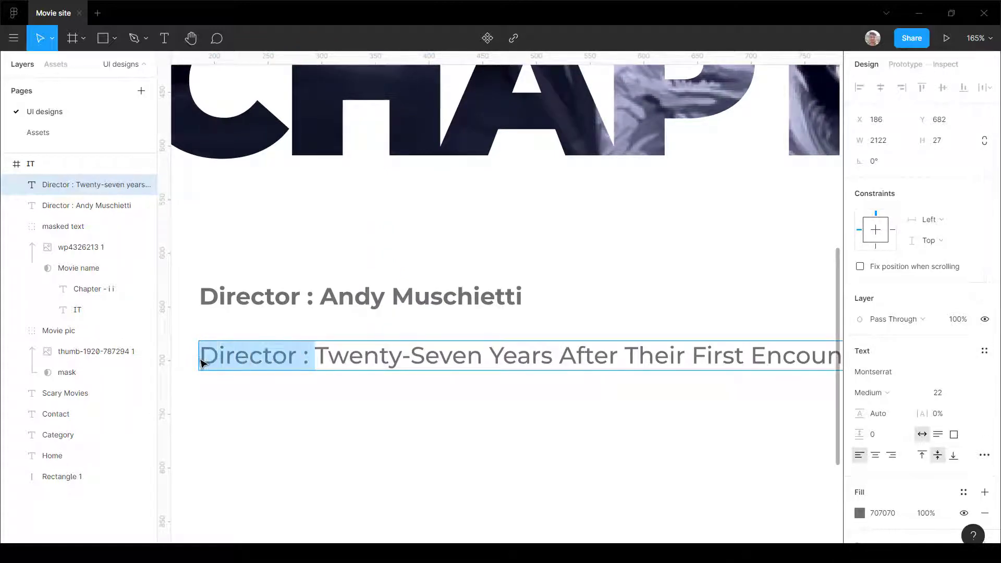
key(BackSpace)
scroll(323, 359, down, 7)
click(523, 420)
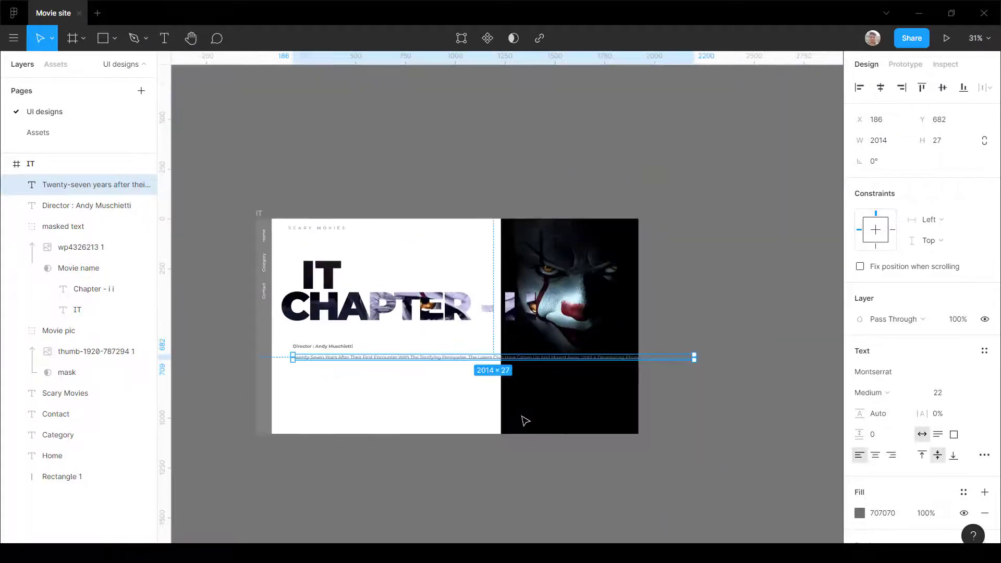
Step: Narrow the synopsis text box so it wraps onto three lines within the white area
scroll(526, 409, up, 3)
drag(822, 330, 442, 346)
scroll(577, 301, down, 4)
click(760, 323)
scroll(405, 335, up, 5)
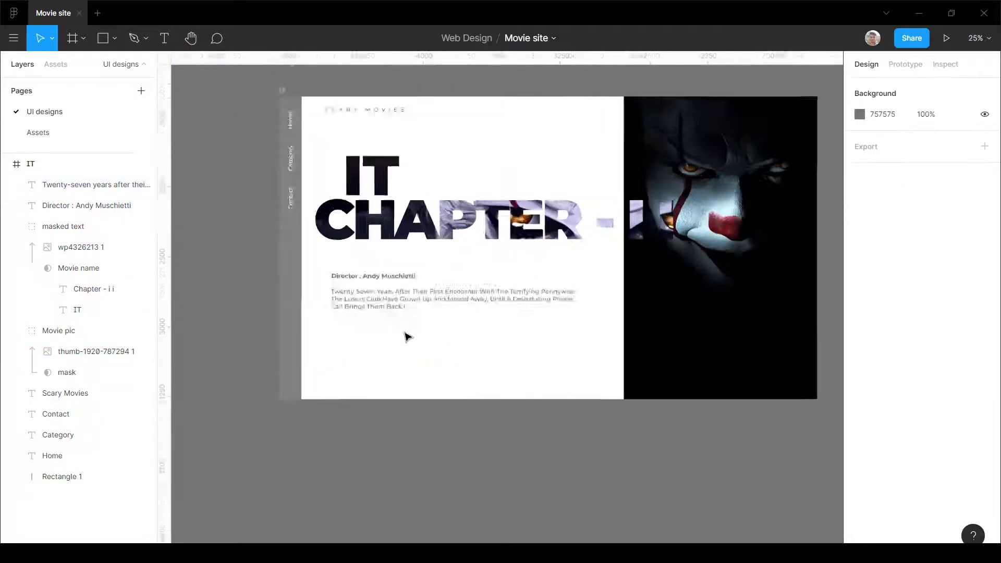
scroll(400, 332, down, 7)
scroll(401, 332, up, 9)
right_click(400, 341)
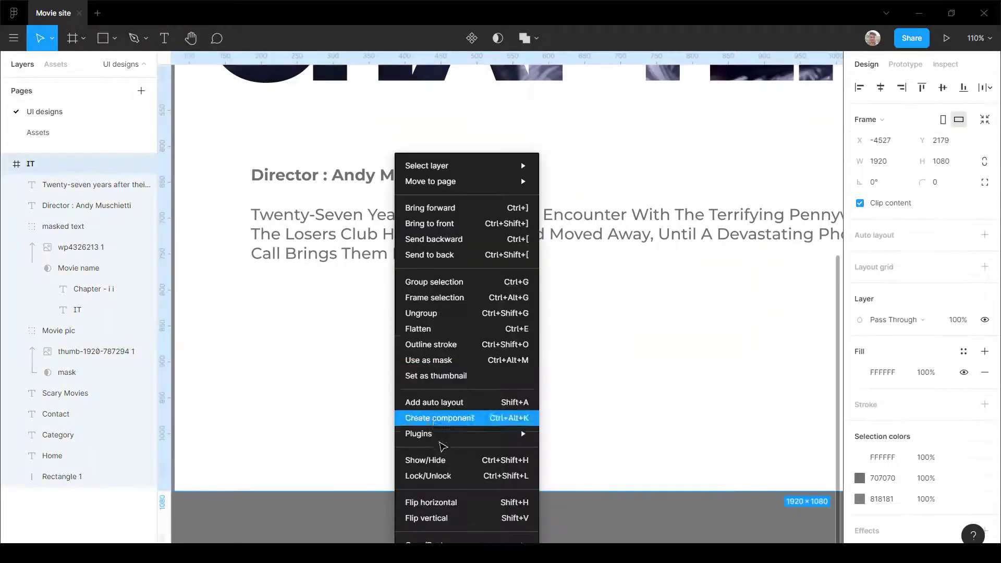
mouse_move(442, 438)
click(582, 255)
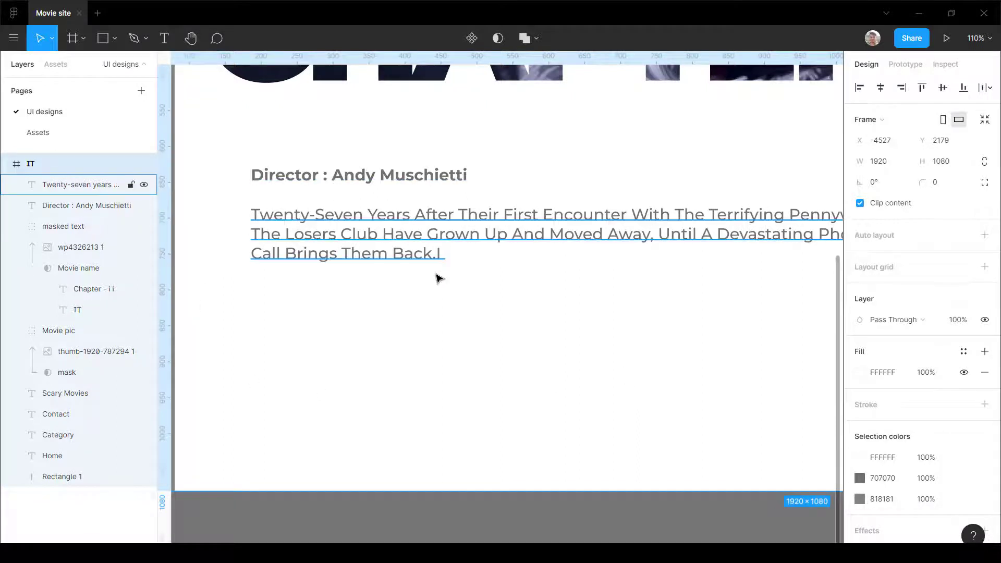
Step: Search the Iconify plugin for star and import the solid carbon:star-filled icon into the IT frame
right_click(418, 334)
mouse_move(480, 438)
click(673, 49)
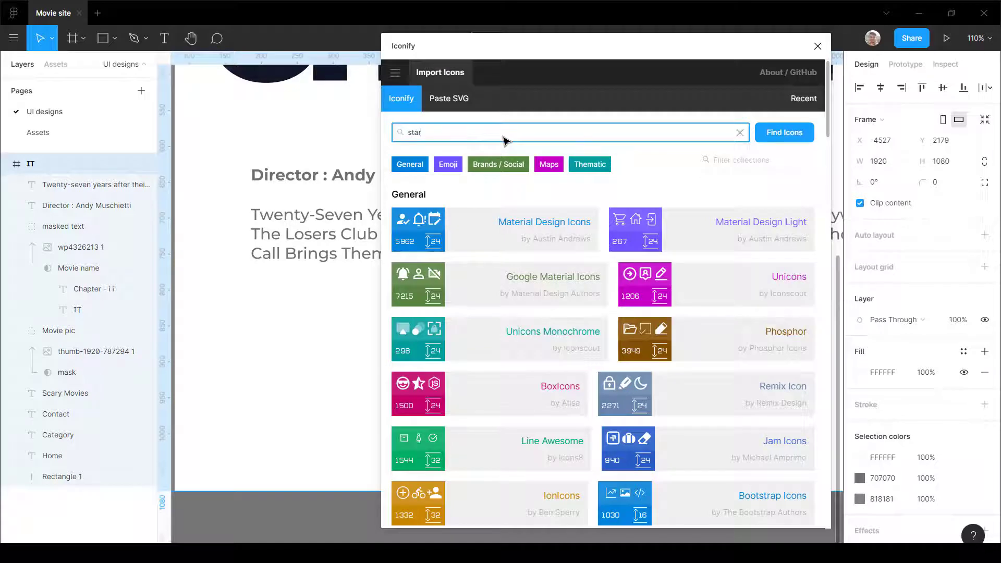
key(Return)
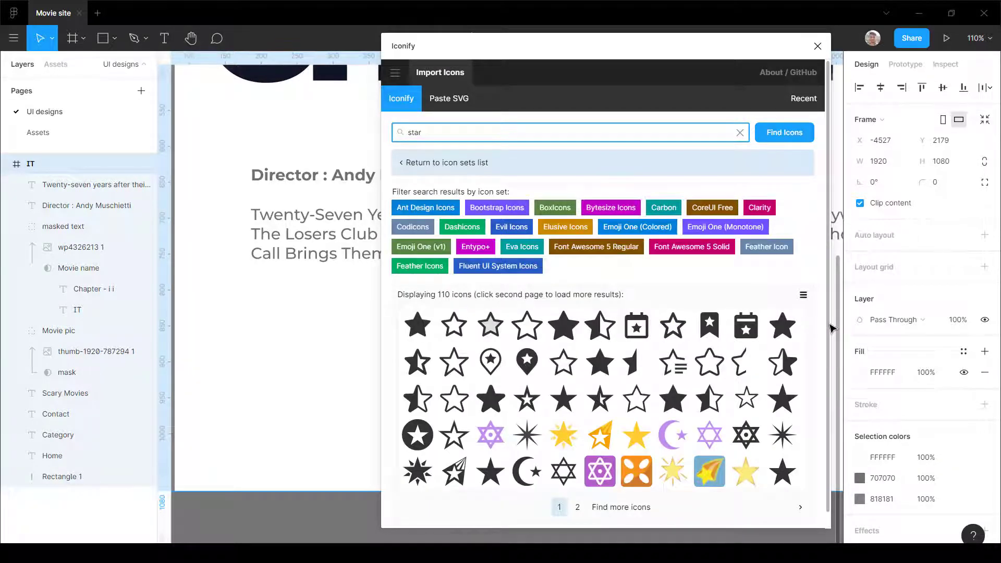
click(599, 361)
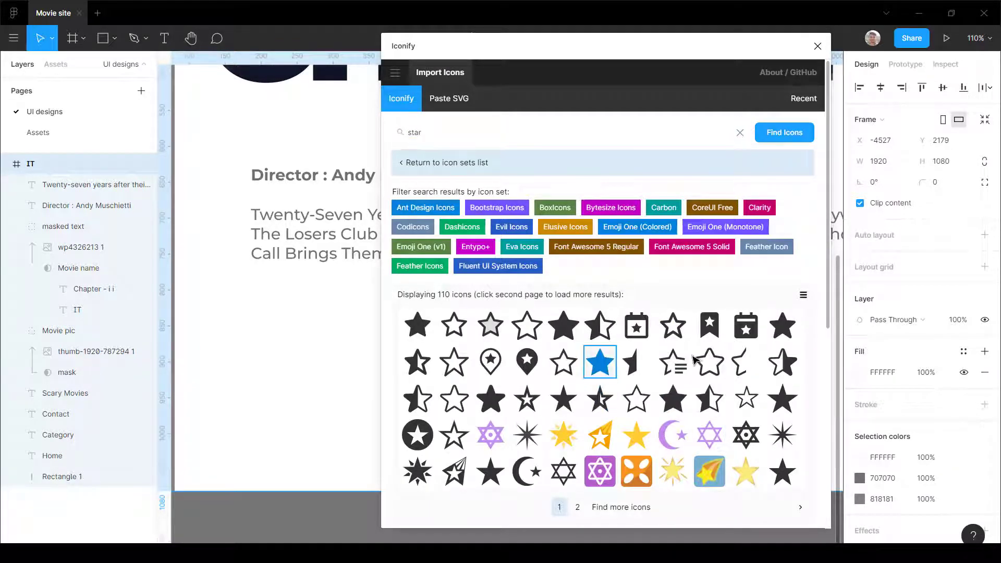
click(784, 498)
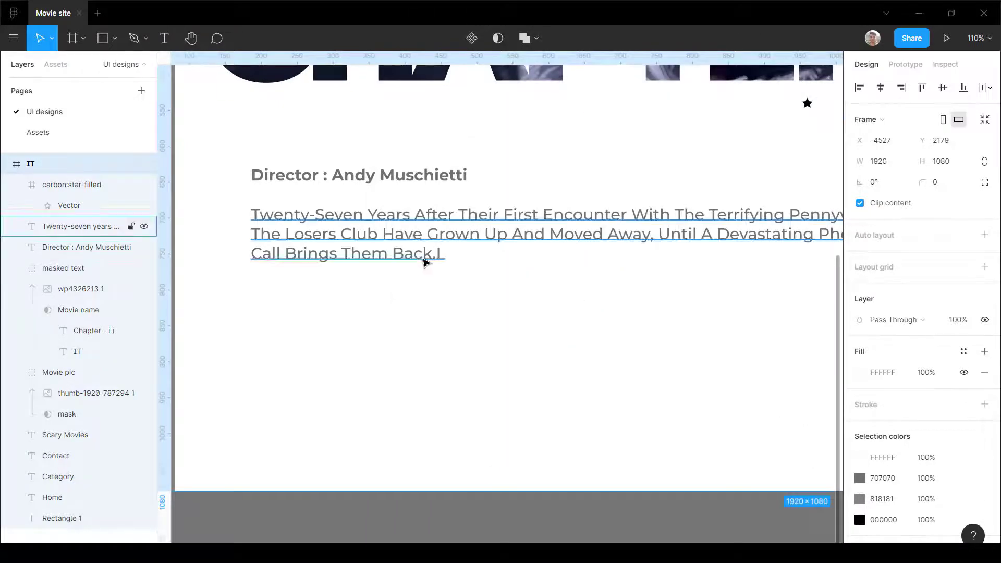
Step: Move the star vector out of the carbon:star-filled icon frame and delete the emptied frame
scroll(425, 259, down, 8)
click(93, 185)
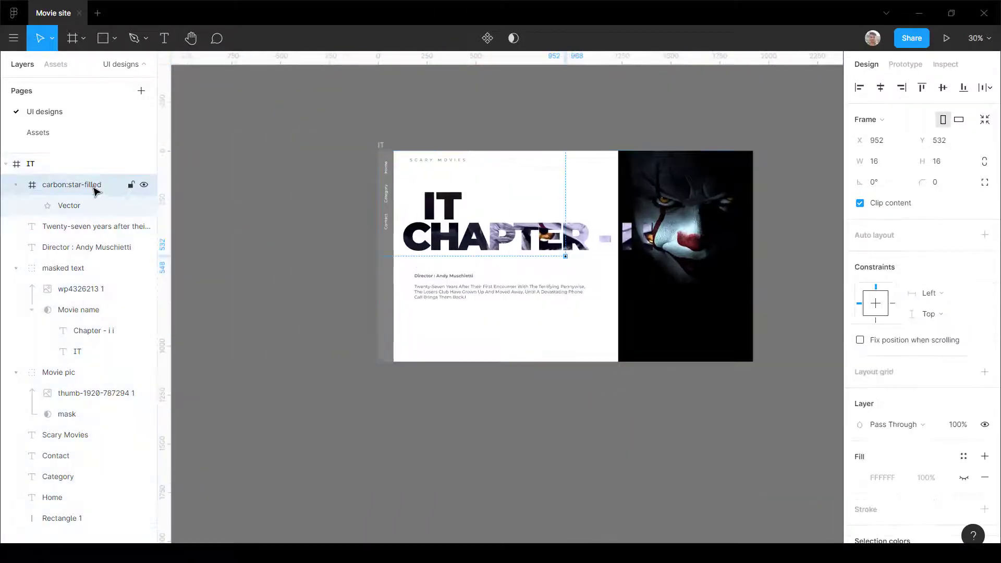
key(shift+2)
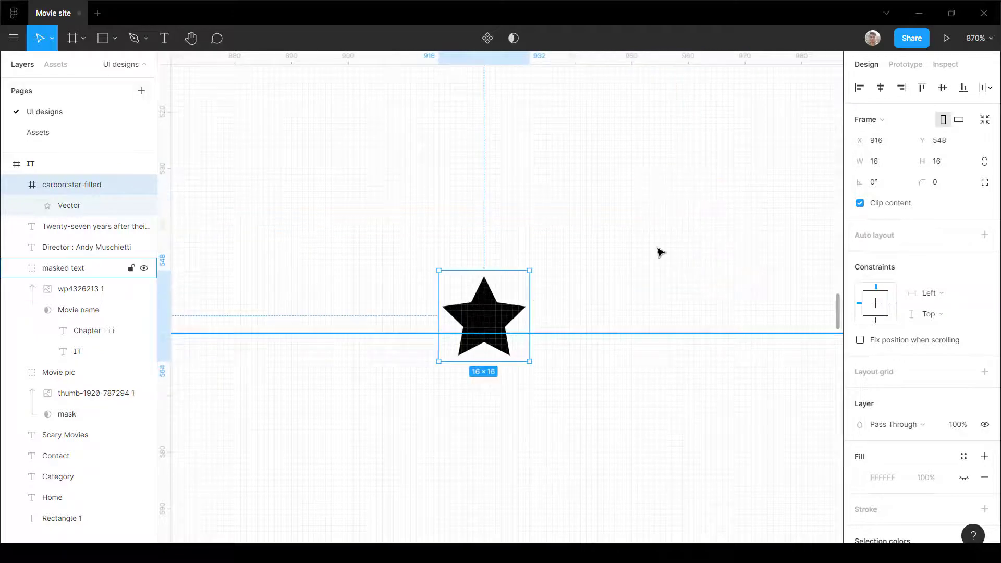
click(78, 205)
drag(479, 323, 318, 358)
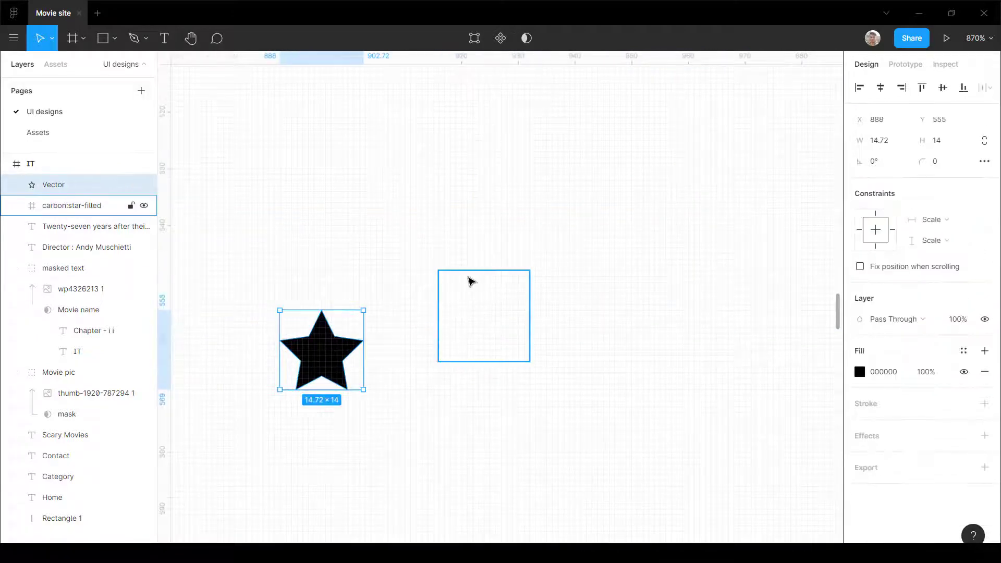
click(469, 273)
key(Delete)
scroll(601, 226, down, 3)
scroll(601, 226, down, 2)
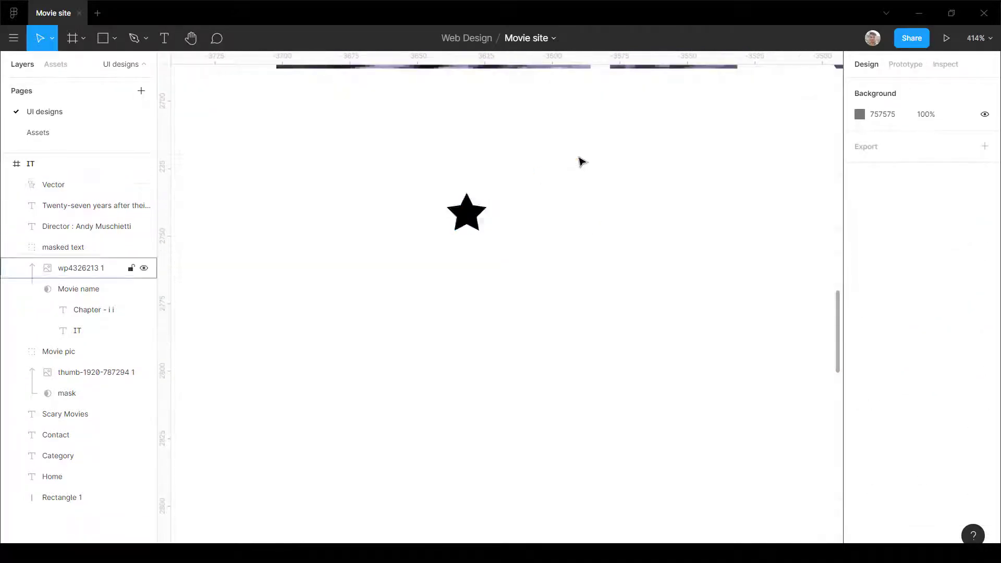
Step: Move the star below the synopsis, aligned with the text's left edge at X 188, Y 791
scroll(579, 160, down, 3)
drag(536, 180, 215, 454)
scroll(613, 367, down, 5)
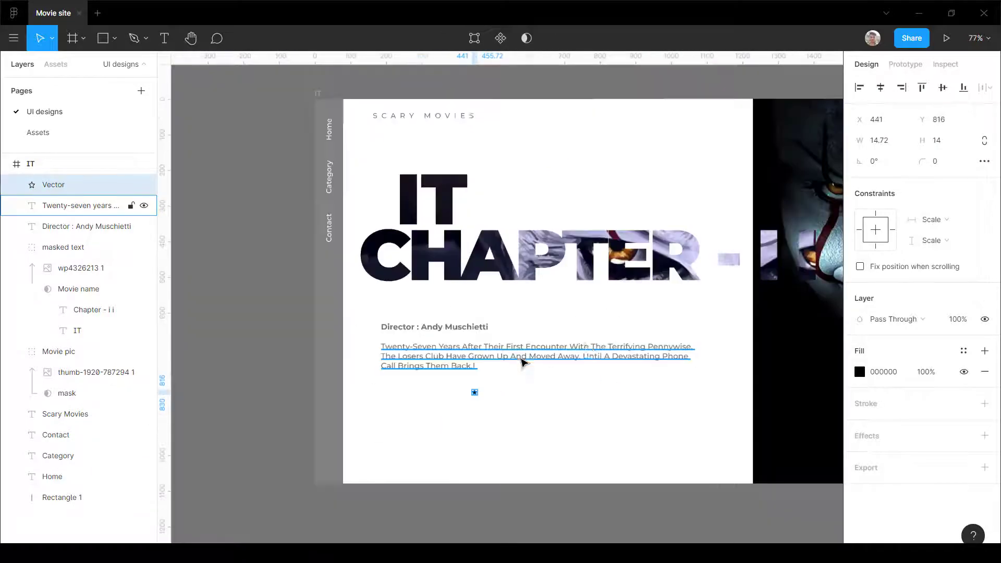
scroll(459, 382, up, 4)
drag(515, 409, 301, 387)
scroll(301, 387, up, 5)
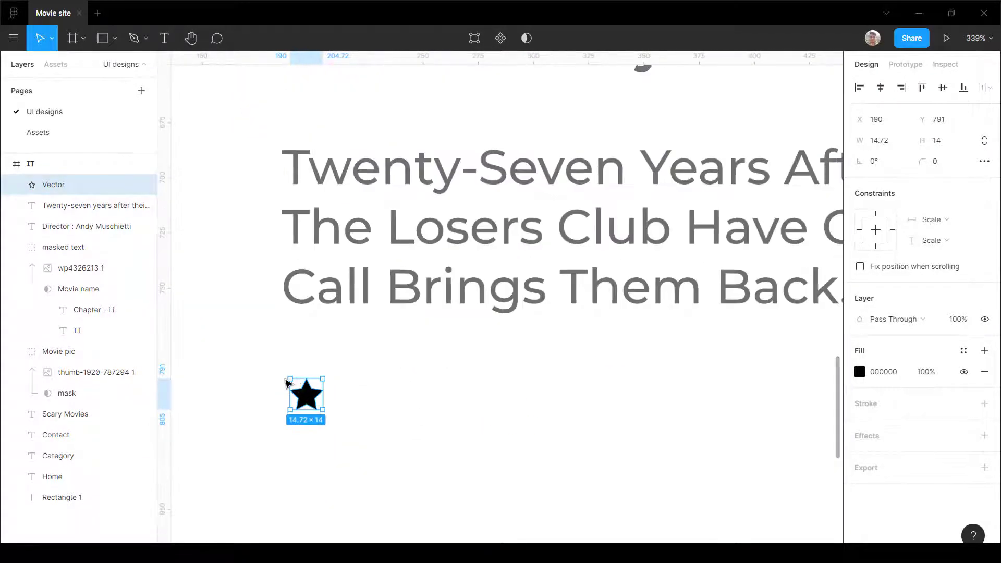
key(Left)
key(Left)
key(Left)
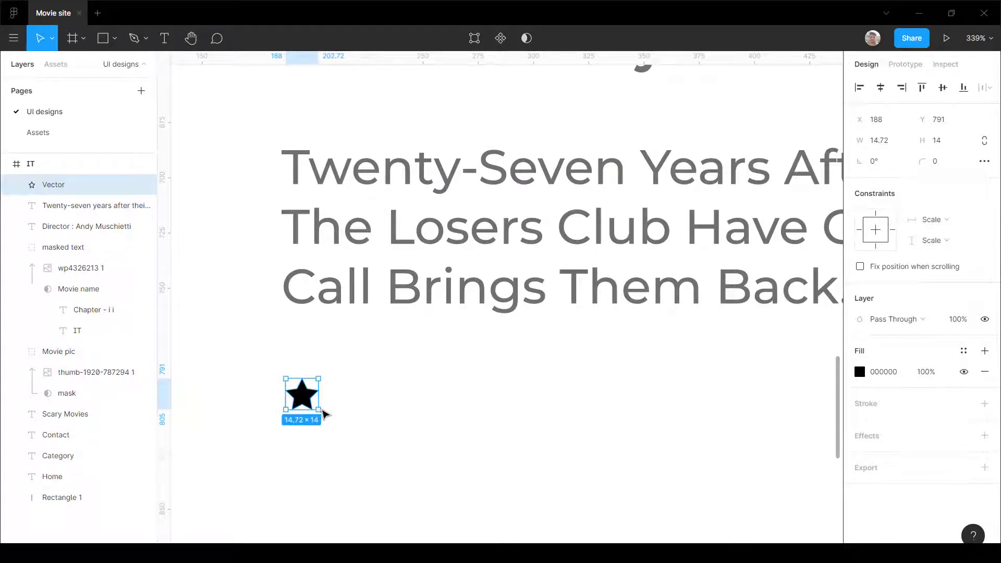
Step: Enlarge the star below the synopsis to about 36 × 34, keeping its upper-left corner in place
drag(319, 409, 384, 480)
scroll(365, 398, down, 10)
scroll(404, 363, up, 1)
click(303, 394)
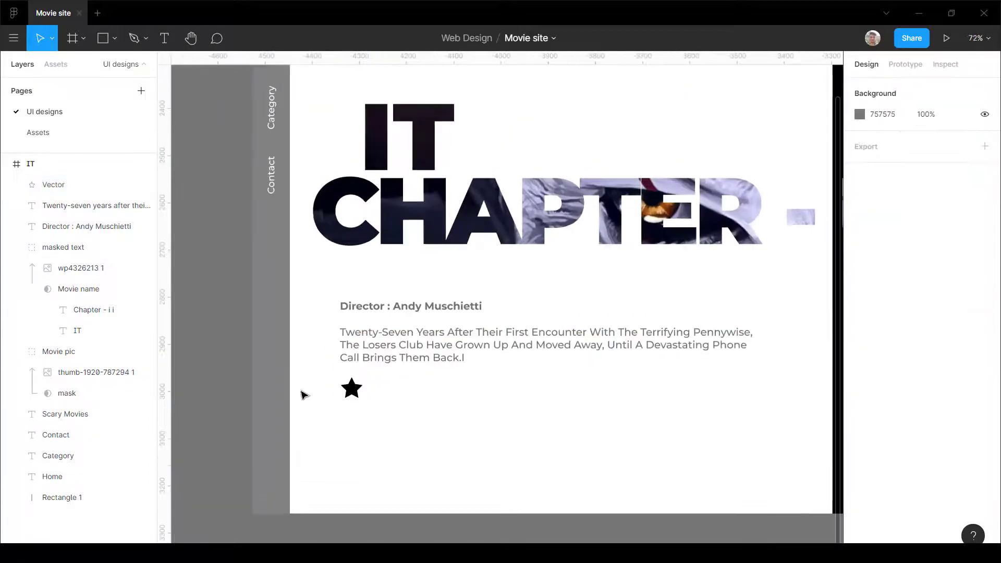
scroll(301, 394, up, 3)
click(388, 390)
drag(409, 404, 400, 396)
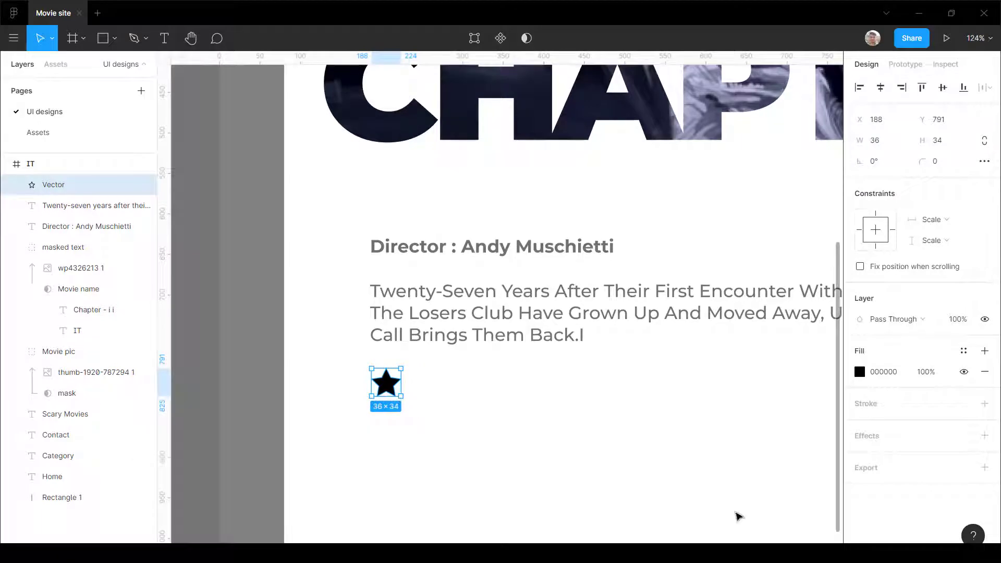
Step: Set the star's height to 30 with its proportions locked
click(393, 402)
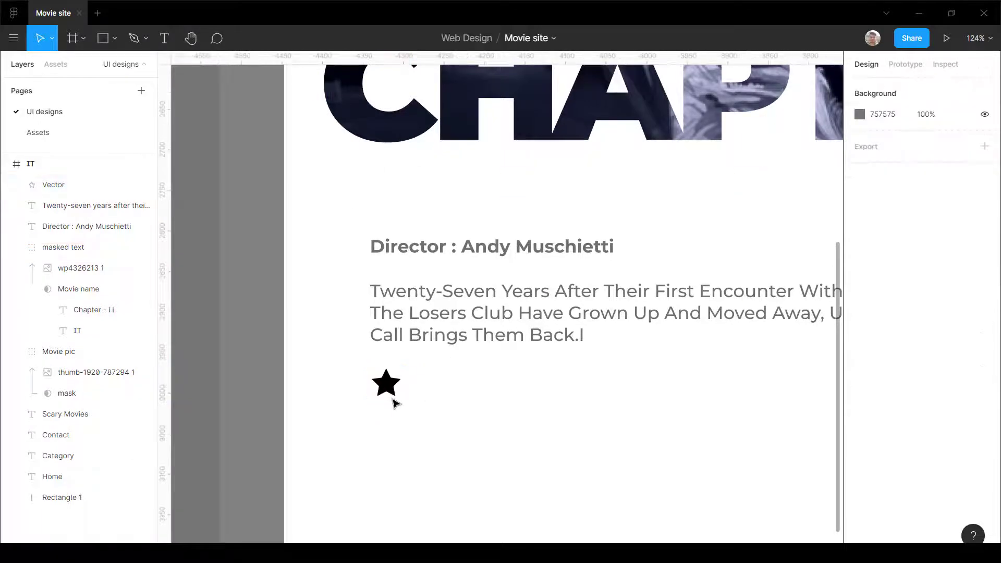
scroll(339, 378, down, 5)
click(338, 376)
scroll(346, 384, up, 6)
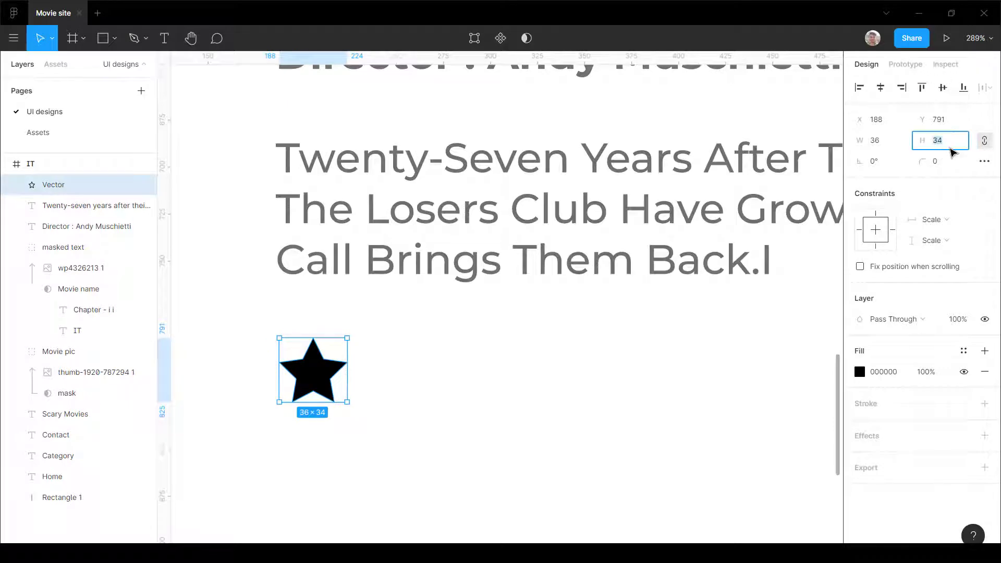
text(30)
key(Return)
scroll(331, 376, up, 2)
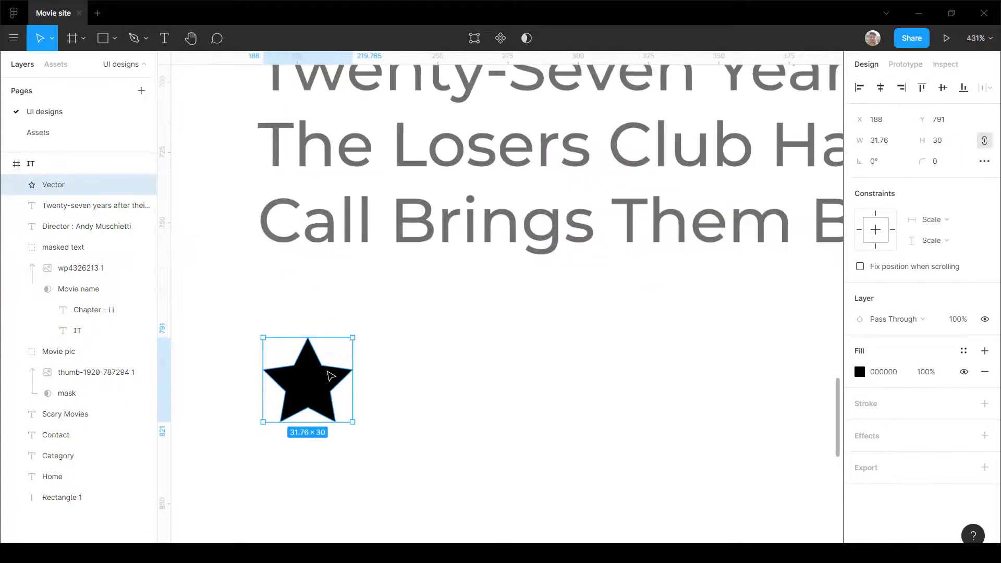
Step: Duplicate the star four times to the right, evenly spaced about 6 px apart, to form a five-star row
alt+drag(320, 382, 425, 378)
key(ctrl+d)
key(ctrl+d)
key(ctrl+d)
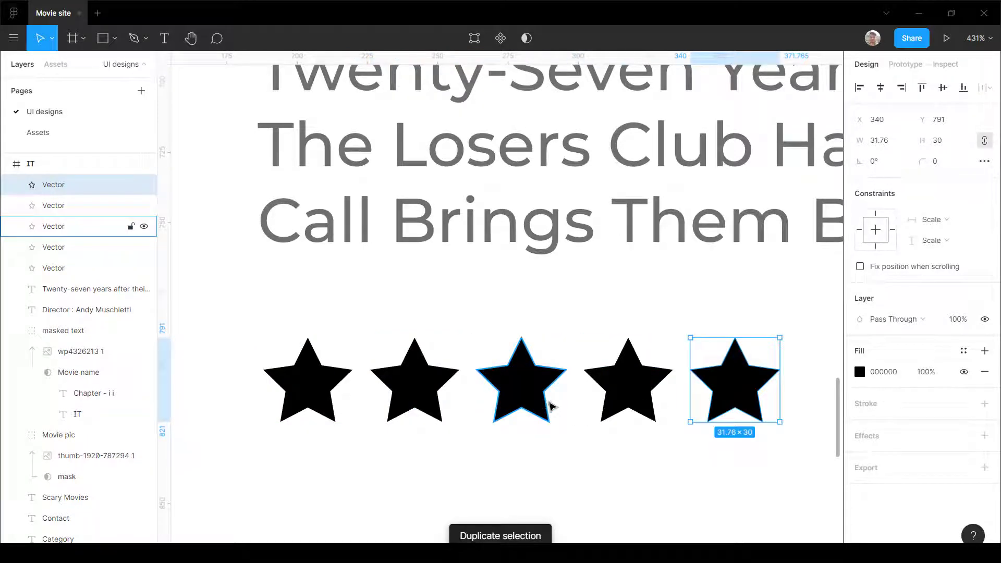
scroll(552, 407, down, 3)
click(507, 465)
scroll(373, 346, down, 3)
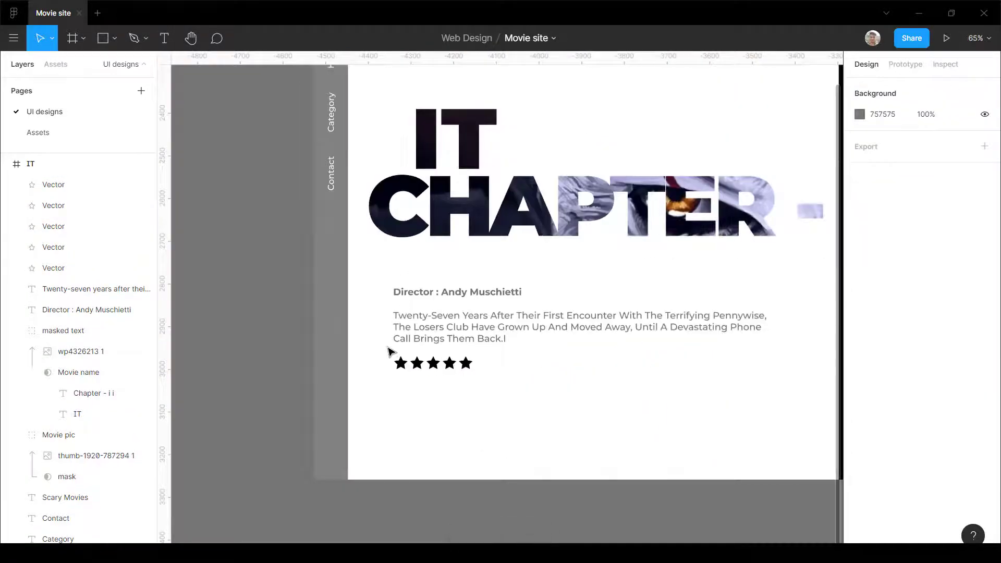
Step: Group the five stars and name the group Star Mask
scroll(389, 351, up, 3)
drag(555, 425, 360, 392)
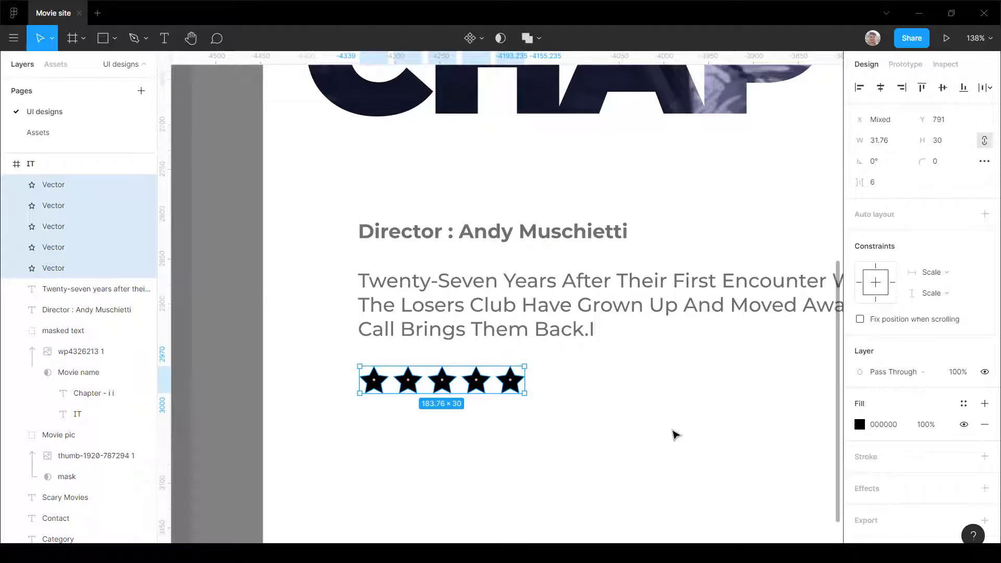
key(ctrl+g)
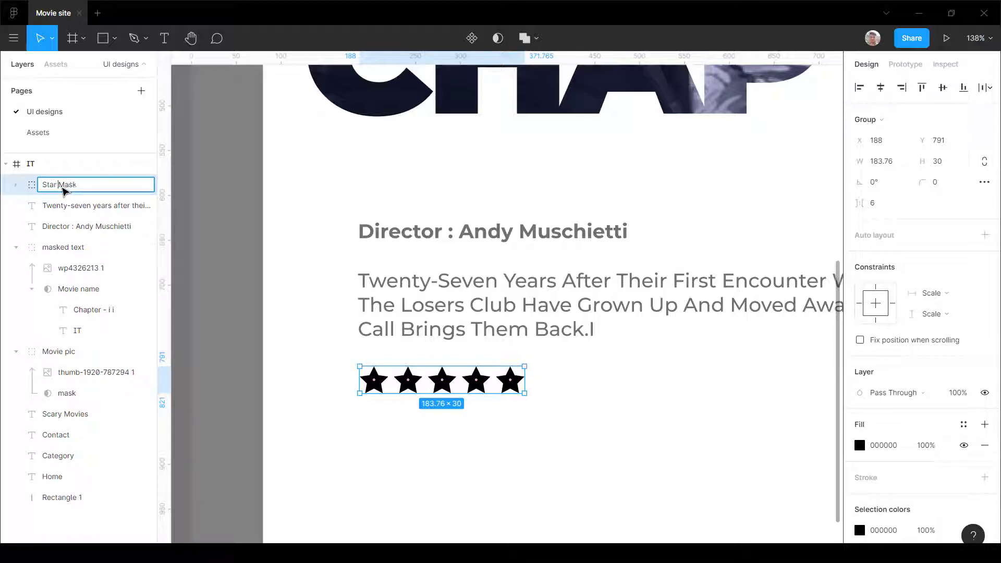
key(Return)
Step: Duplicate the Star Mask group in place and rename the copy Star Stroke
key(ctrl+d)
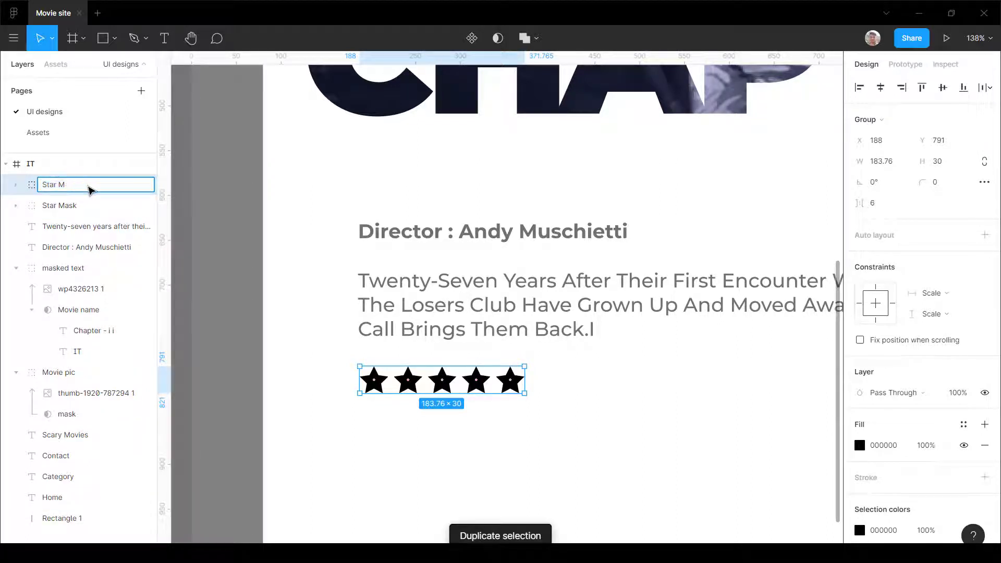
key(BackSpace)
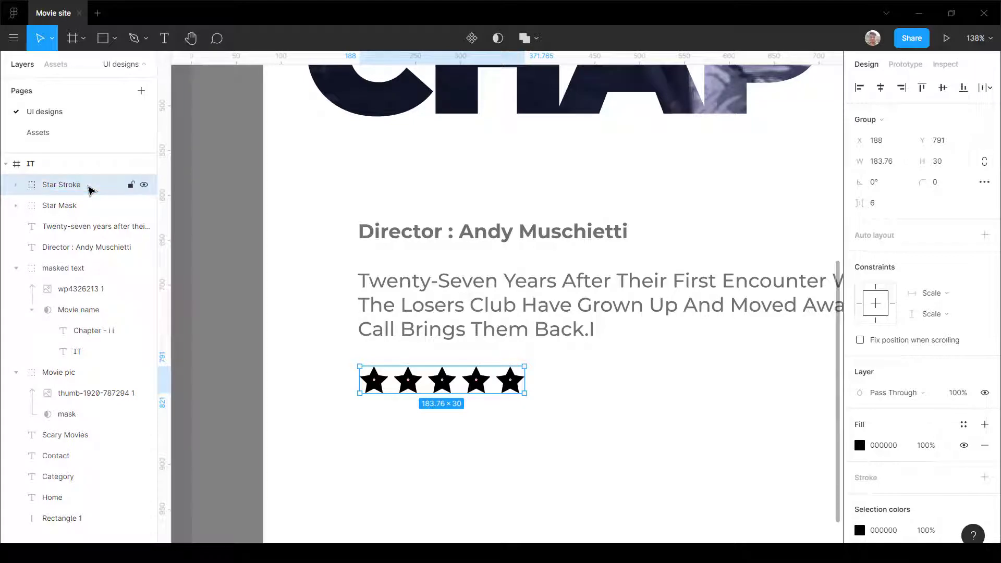
click(373, 404)
scroll(365, 396, down, 5)
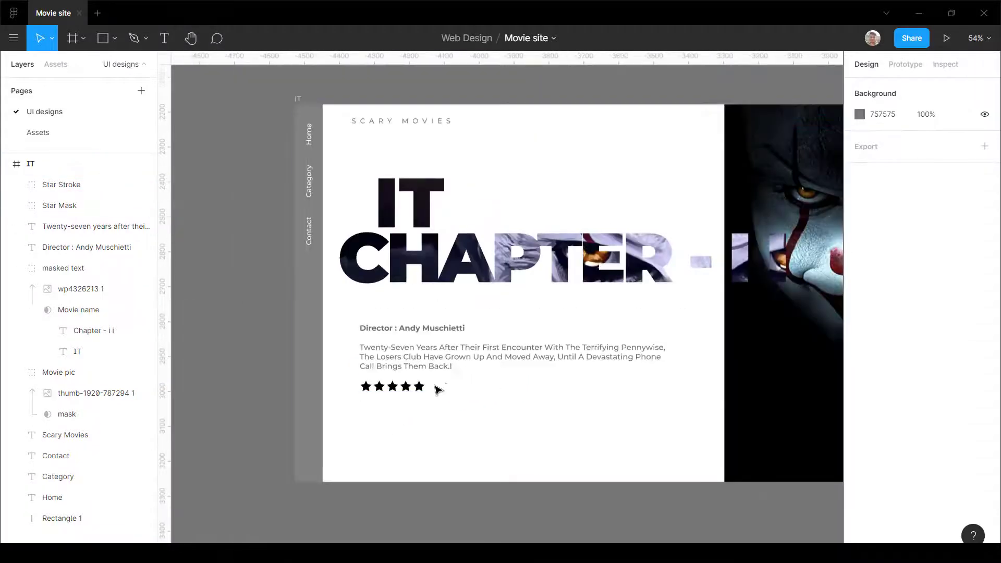
Step: Draw a rectangle of about 162 × 33 below the stars and reorder it between Star Stroke and Star Mask
scroll(437, 389, up, 5)
key(r)
drag(377, 443, 542, 478)
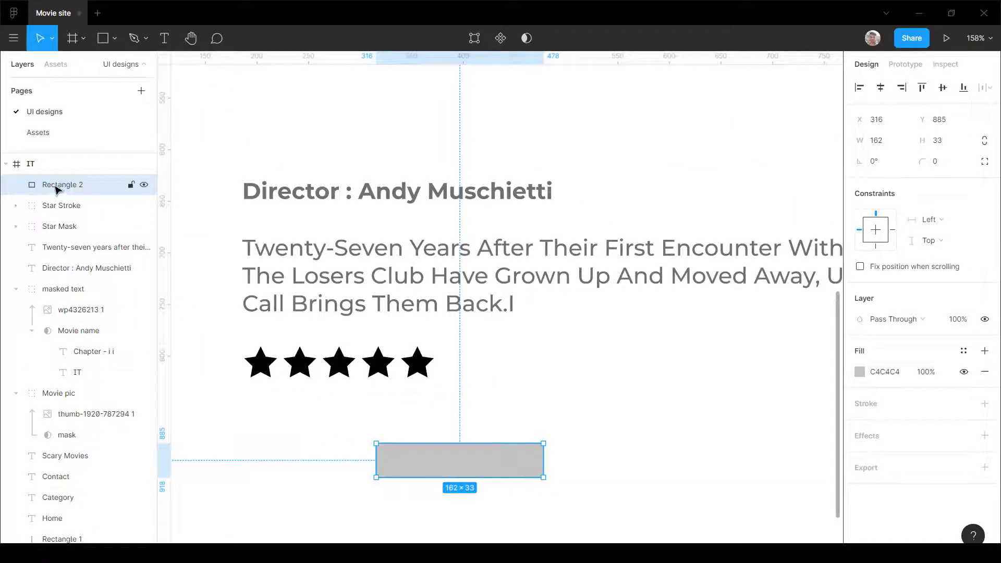
drag(61, 216, 61, 218)
Step: Turn Star Mask into a mask, group it with the new rectangle and name the group Masked Star
click(71, 230)
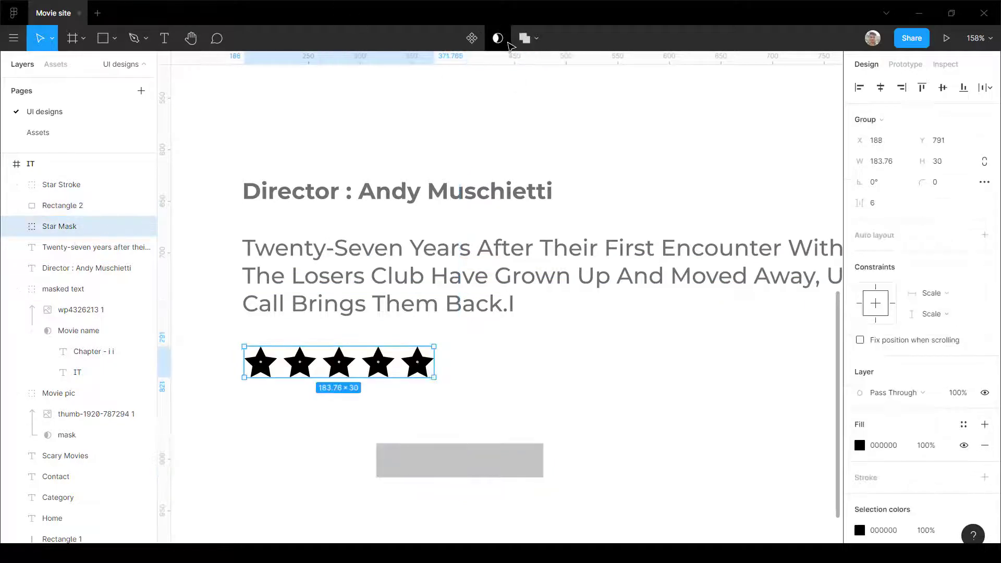
click(501, 41)
shift+click(58, 205)
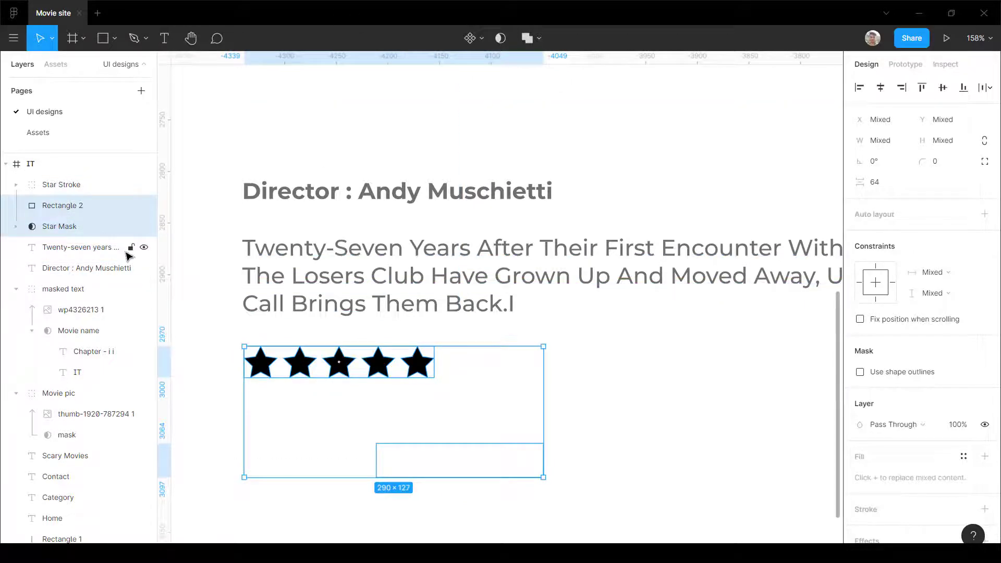
key(ctrl+g)
double_click(70, 208)
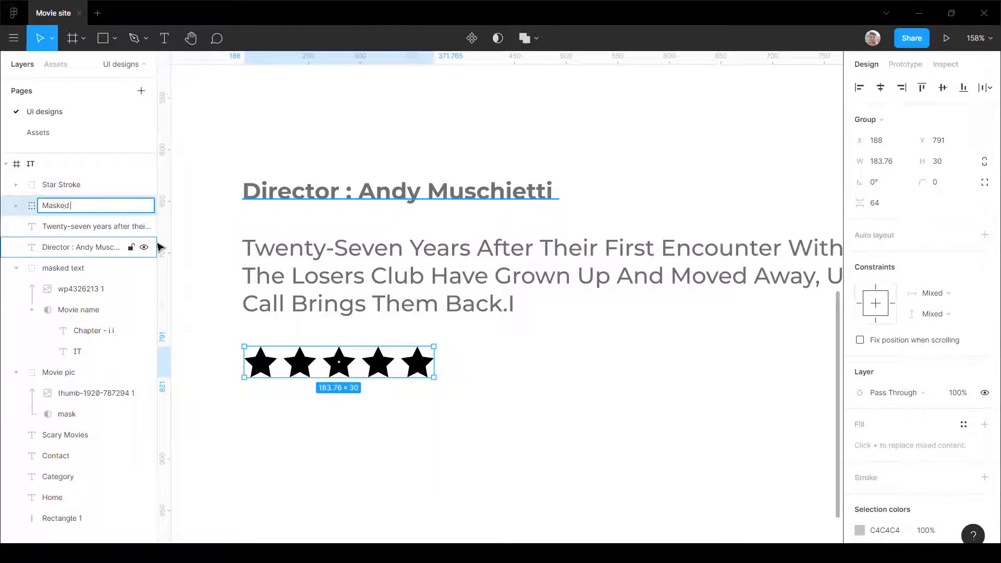
key(Return)
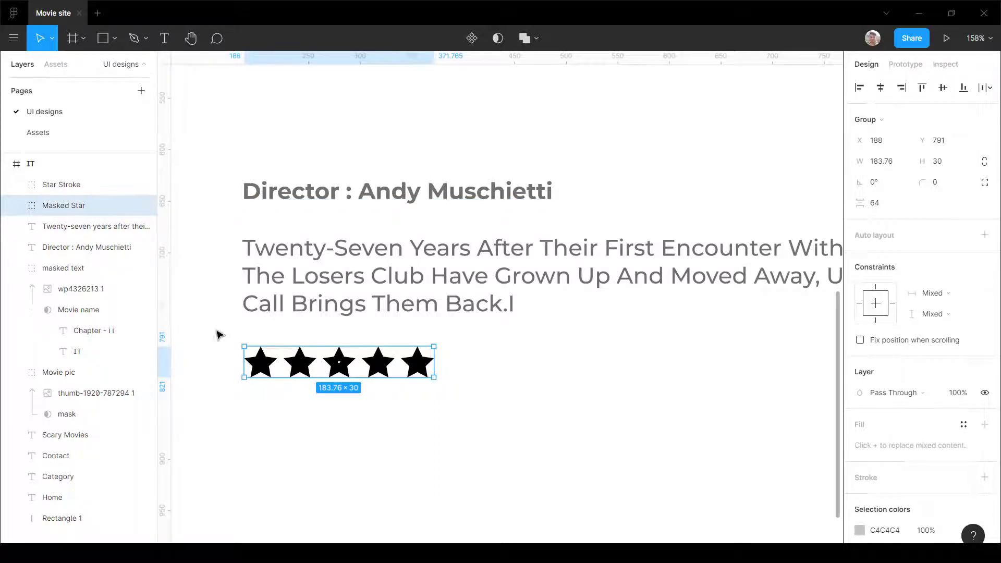
Step: Hide the Star Stroke group
click(73, 191)
scroll(408, 272, down, 5)
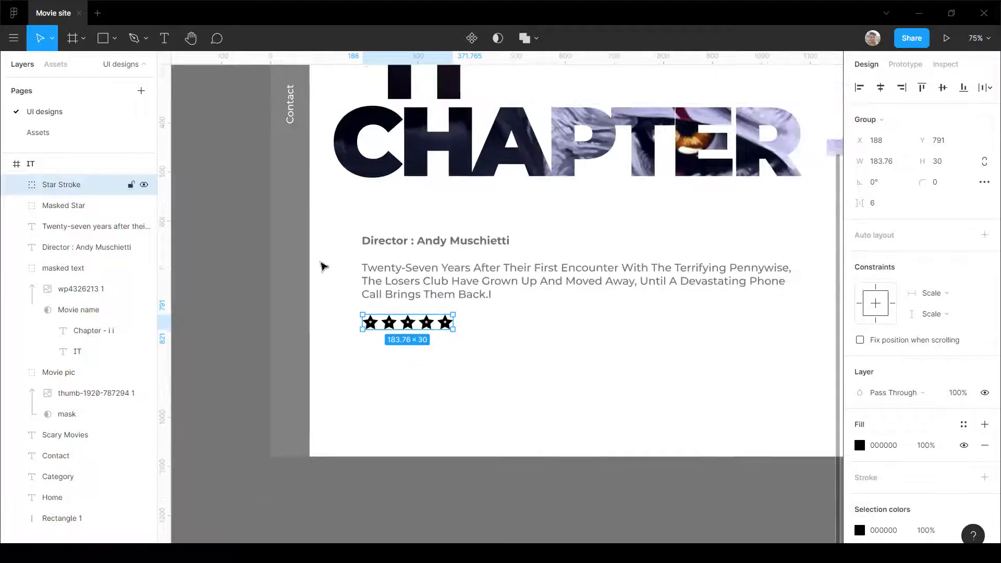
click(144, 185)
scroll(314, 301, up, 3)
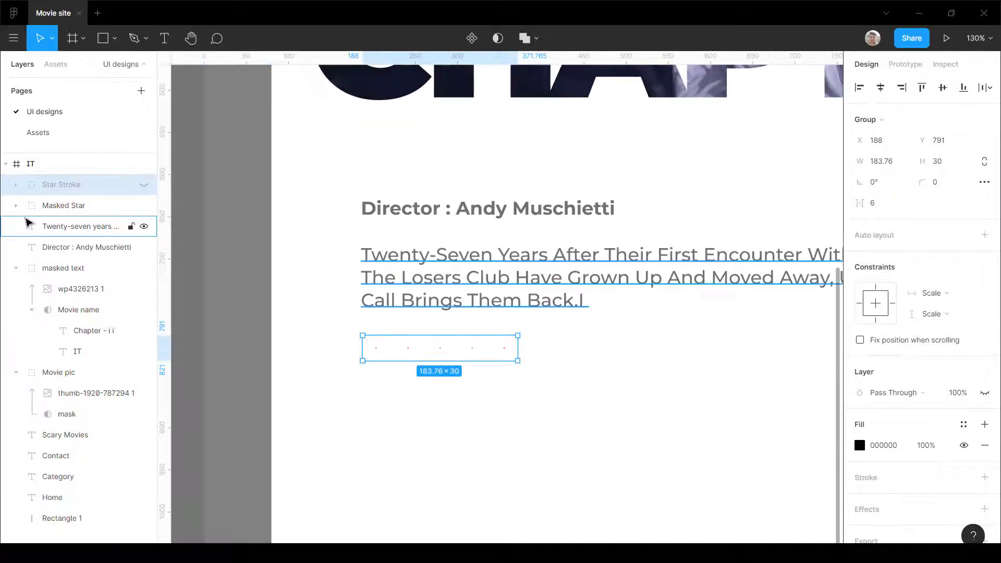
Step: Move the rectangle inside Masked Star over the star mask, to about X 194, Y 789
click(24, 211)
click(16, 206)
click(65, 228)
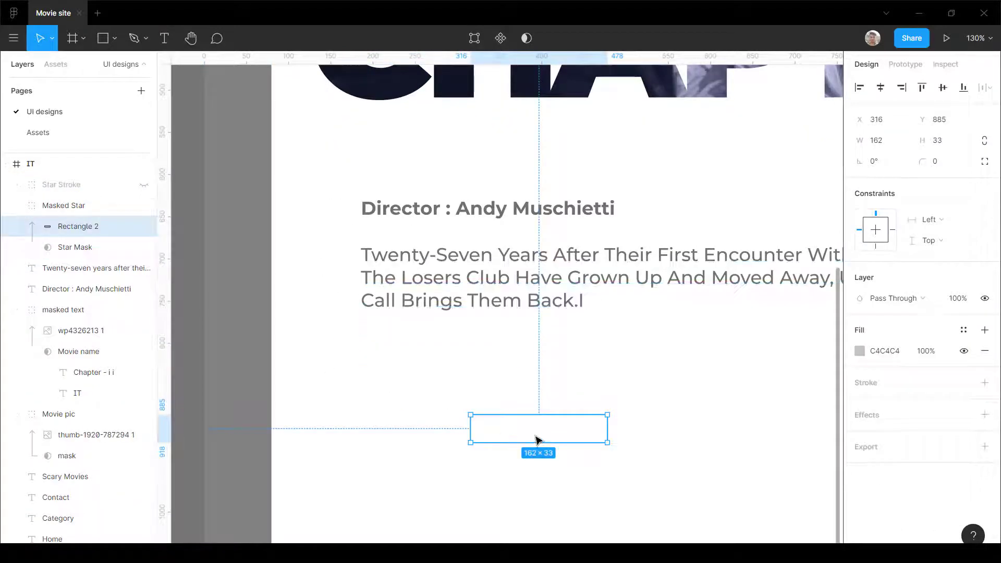
drag(535, 436, 432, 358)
scroll(375, 342, up, 10)
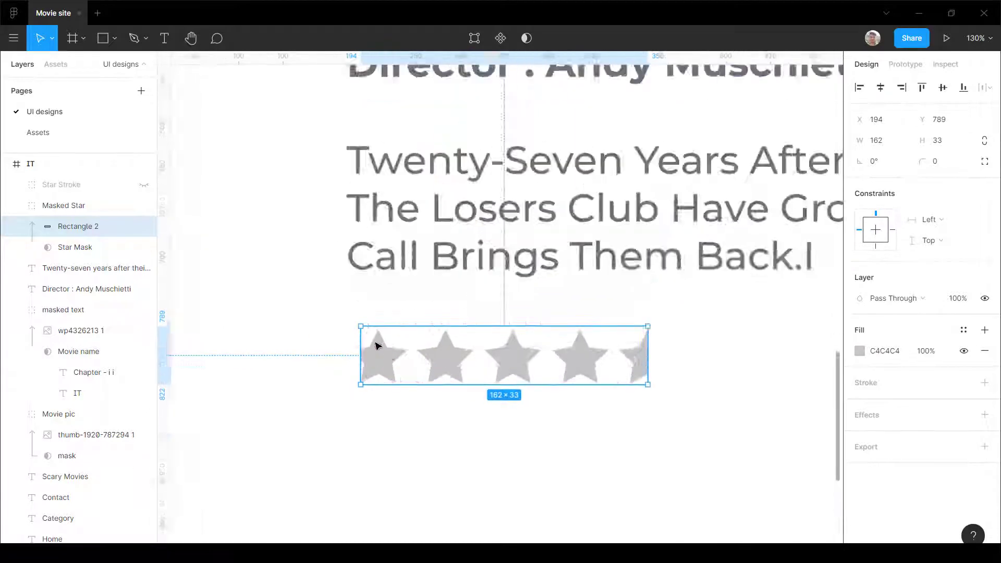
Step: Fit the masked rectangle to the star row's left, bottom and top edges, at X 188, Y 791 and size 168 × 30
drag(343, 366, 323, 369)
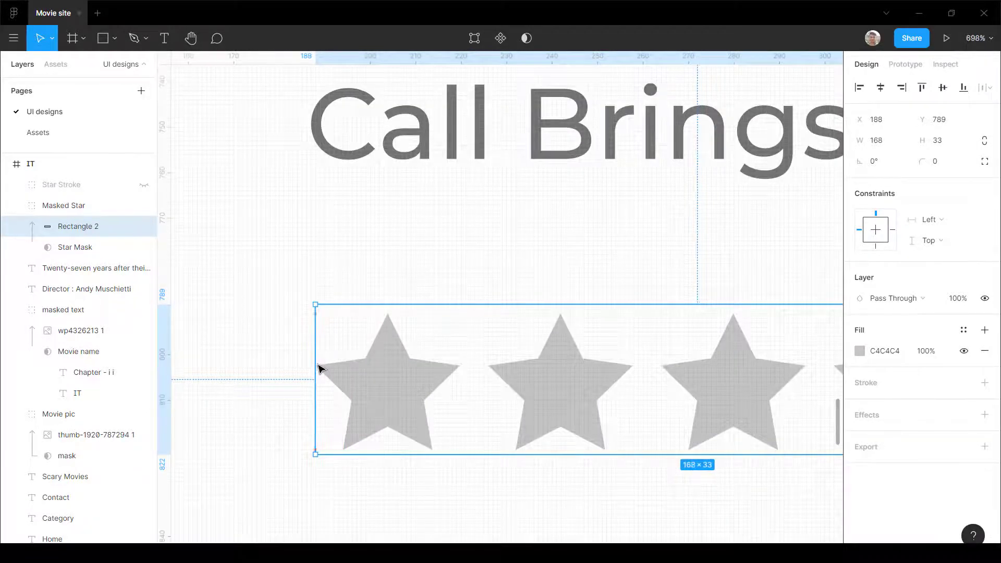
scroll(358, 457, up, 3)
drag(362, 457, 362, 447)
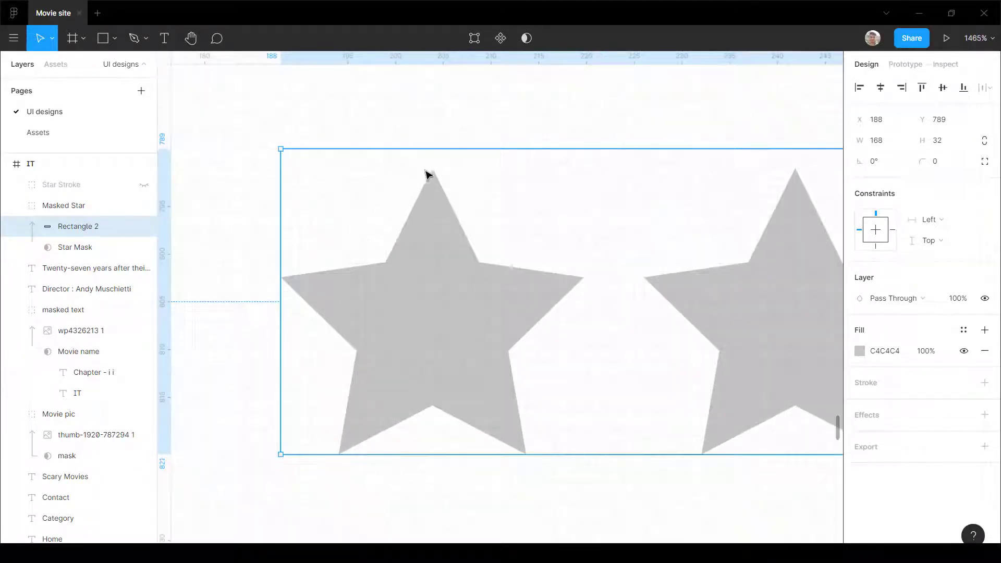
drag(426, 150, 427, 171)
scroll(302, 239, down, 5)
scroll(521, 229, up, 4)
scroll(721, 266, down, 3)
scroll(721, 267, up, 4)
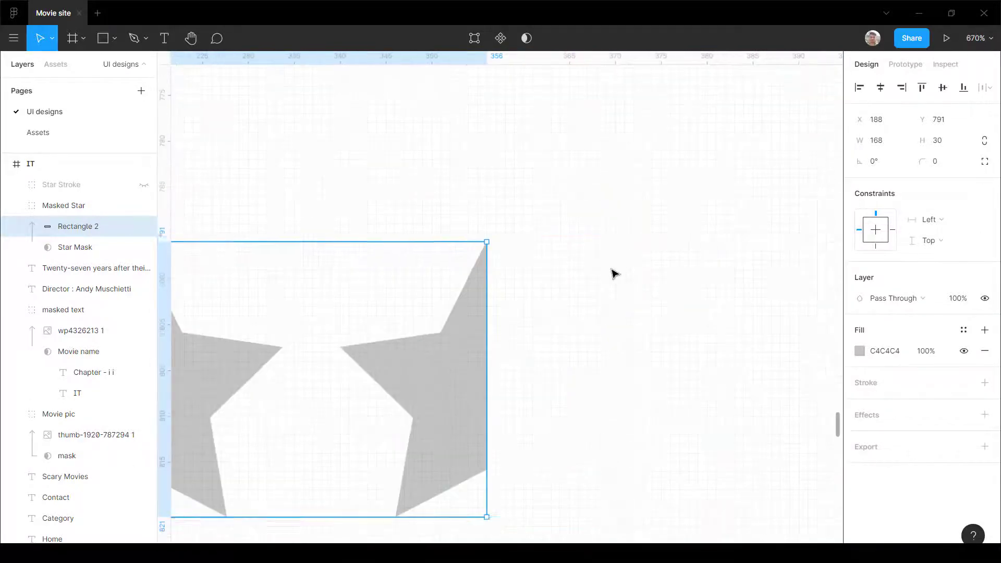
Step: Widen the masked rectangle to 184 × 30 so it covers all five stars and fill it with yellow FFF854
drag(484, 318, 634, 353)
scroll(771, 259, down, 5)
click(860, 351)
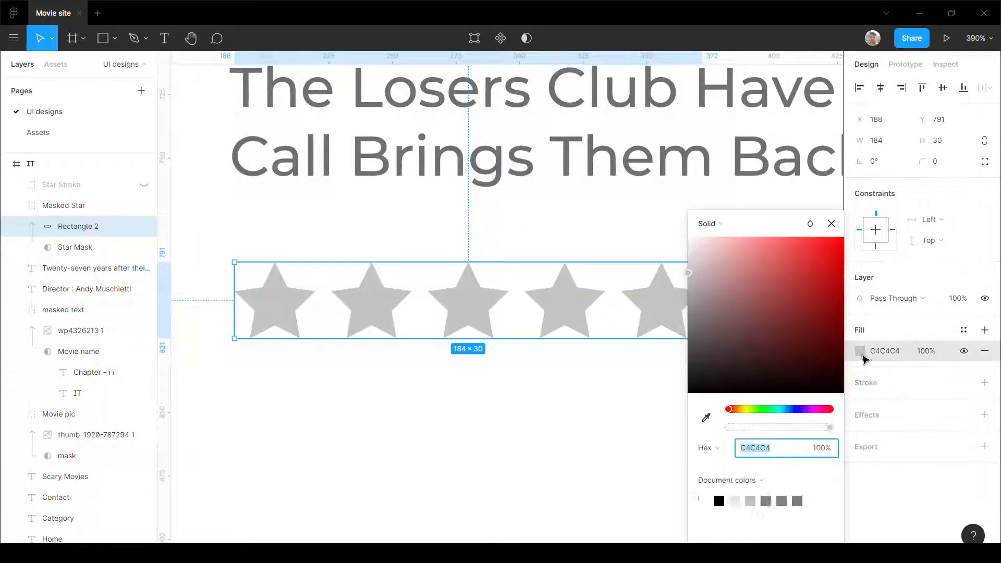
mouse_move(751, 410)
mouse_down()
mouse_move(759, 410)
mouse_move(745, 410)
mouse_up()
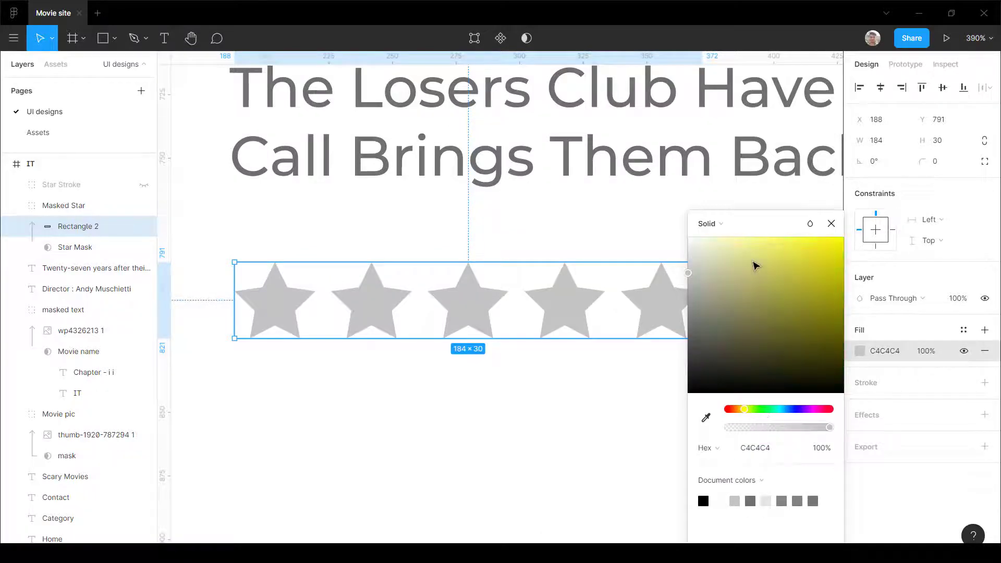
drag(755, 266, 784, 230)
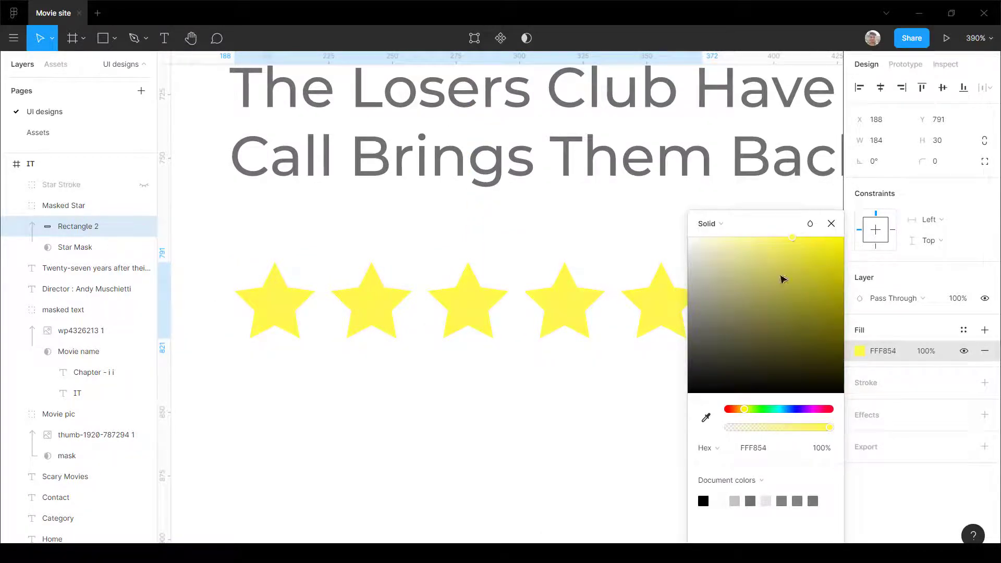
scroll(384, 287, down, 5)
click(429, 384)
scroll(429, 385, down, 4)
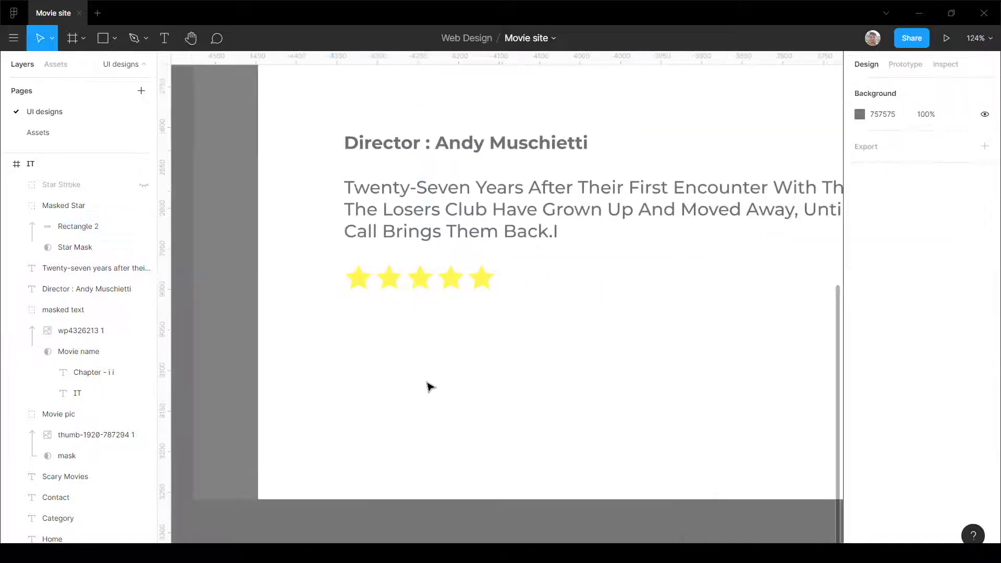
Step: Try narrowing the yellow rectangle across the star row, and undo the resize
scroll(432, 366, up, 5)
click(557, 362)
scroll(565, 362, up, 3)
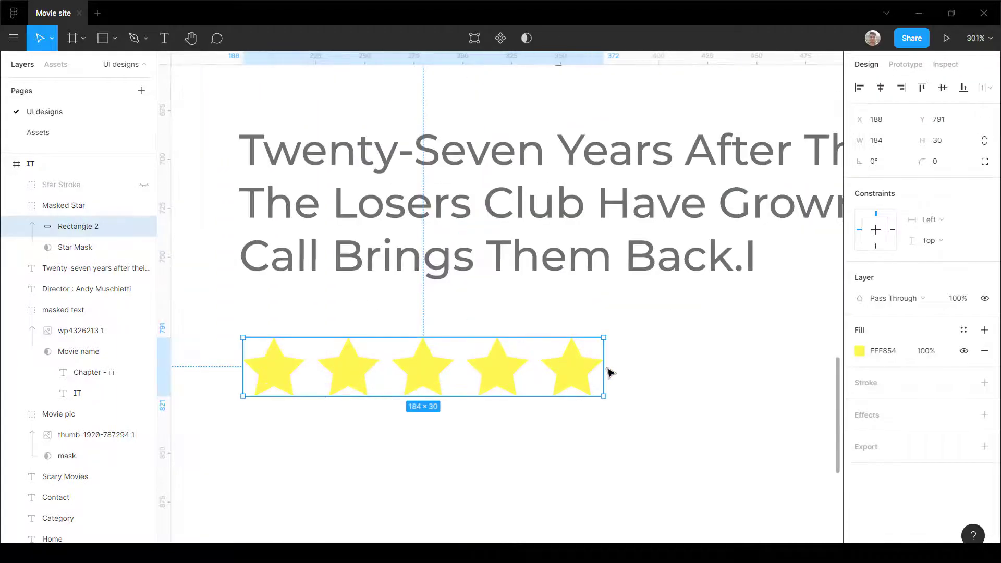
drag(607, 371, 455, 393)
key(ctrl+z)
click(538, 477)
Step: Show the Star Stroke group and replace its black fill with a 1-wide inside stroke
click(145, 185)
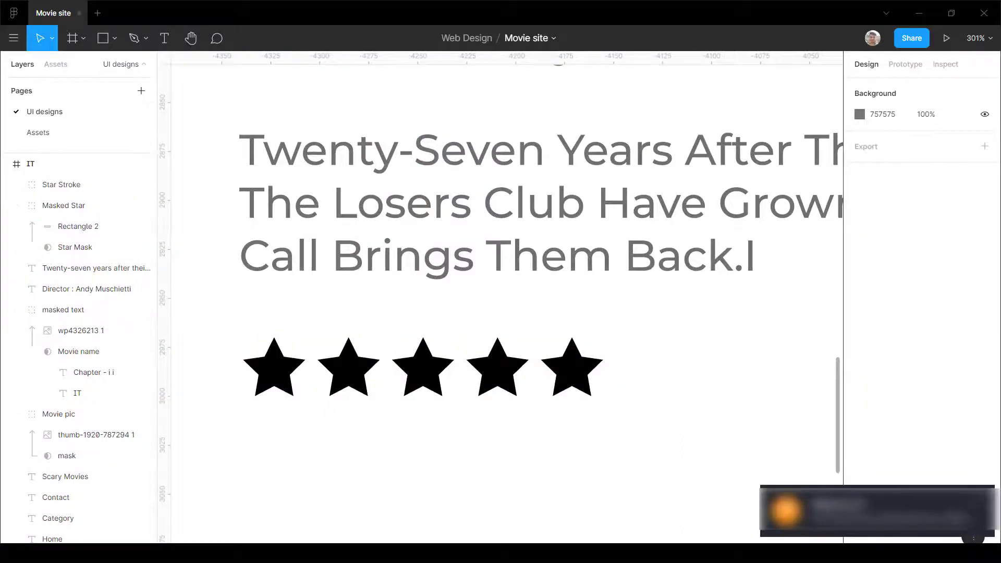
click(85, 192)
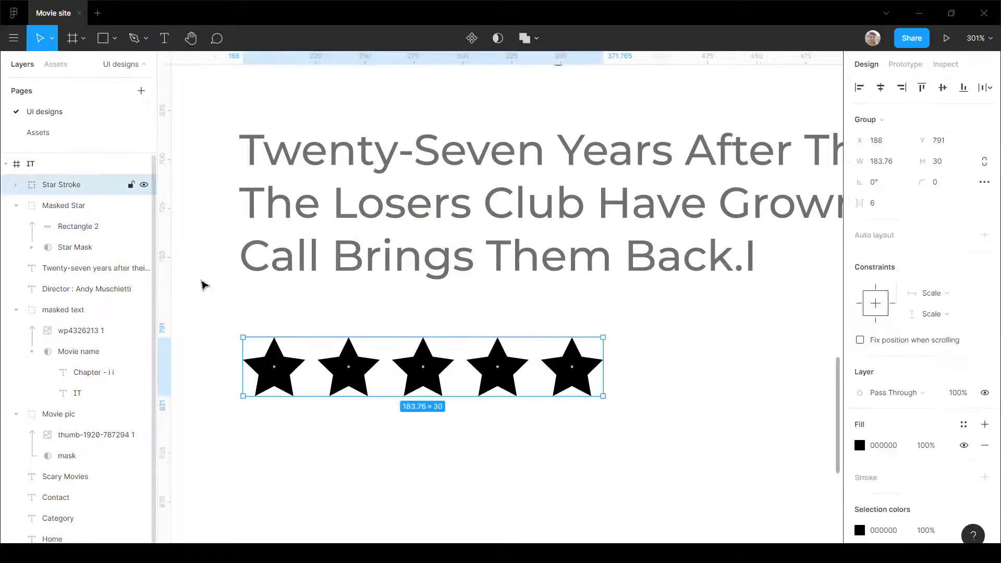
click(984, 446)
click(984, 457)
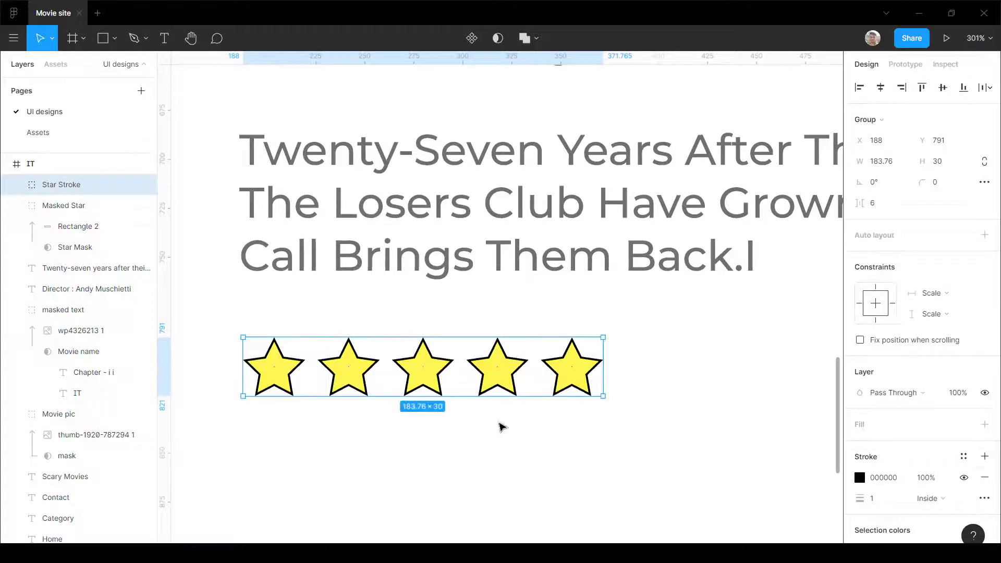
Step: Set the Star Stroke outline colour to grey 8D8D8D
click(858, 480)
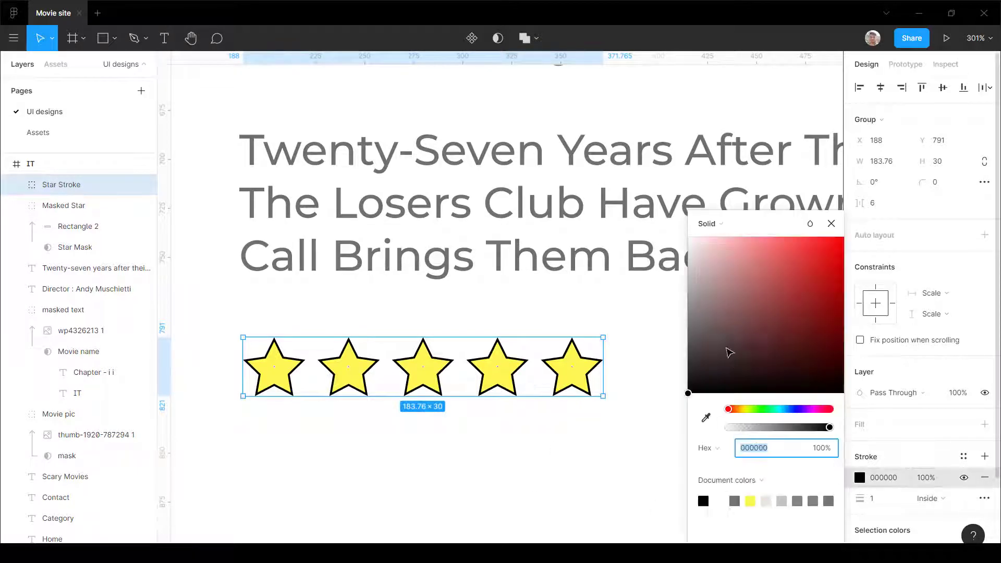
mouse_move(727, 314)
mouse_down()
mouse_move(670, 284)
mouse_move(644, 284)
mouse_move(636, 311)
mouse_up()
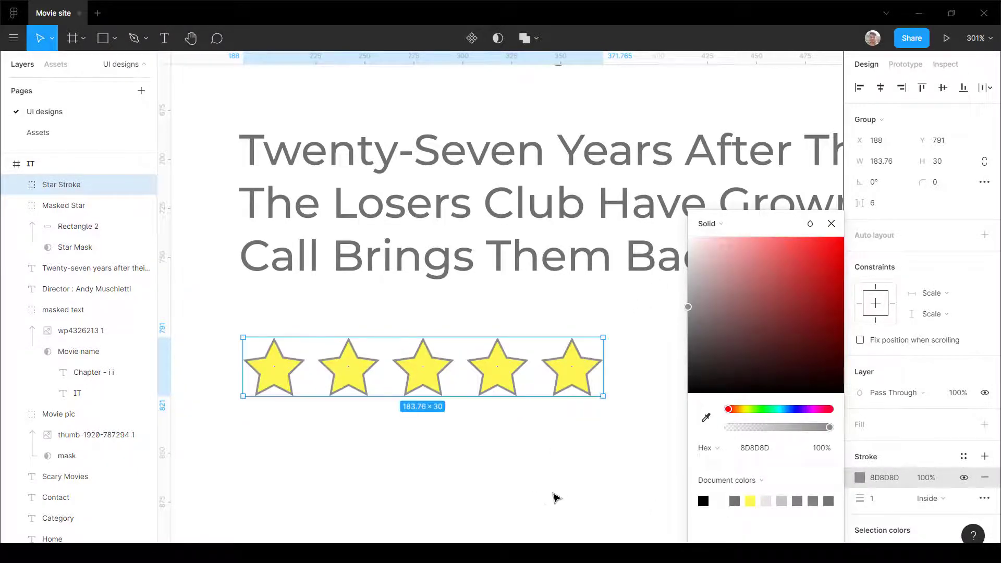
click(554, 496)
Step: Try resizing the yellow rectangle from its right edge and restore its width of 184
scroll(516, 359, down, 5)
scroll(516, 356, up, 5)
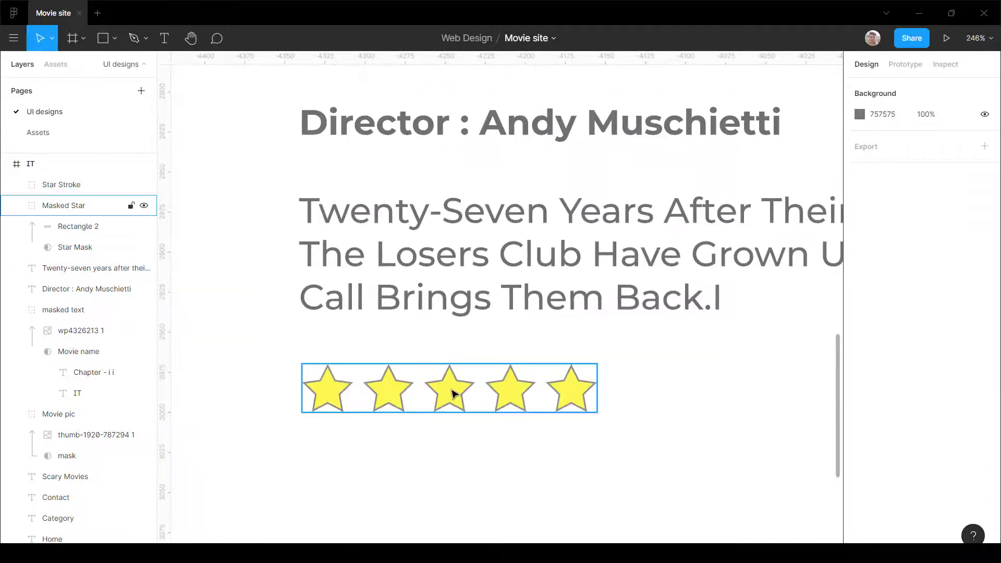
scroll(472, 359, down, 4)
scroll(471, 360, up, 8)
scroll(472, 362, down, 4)
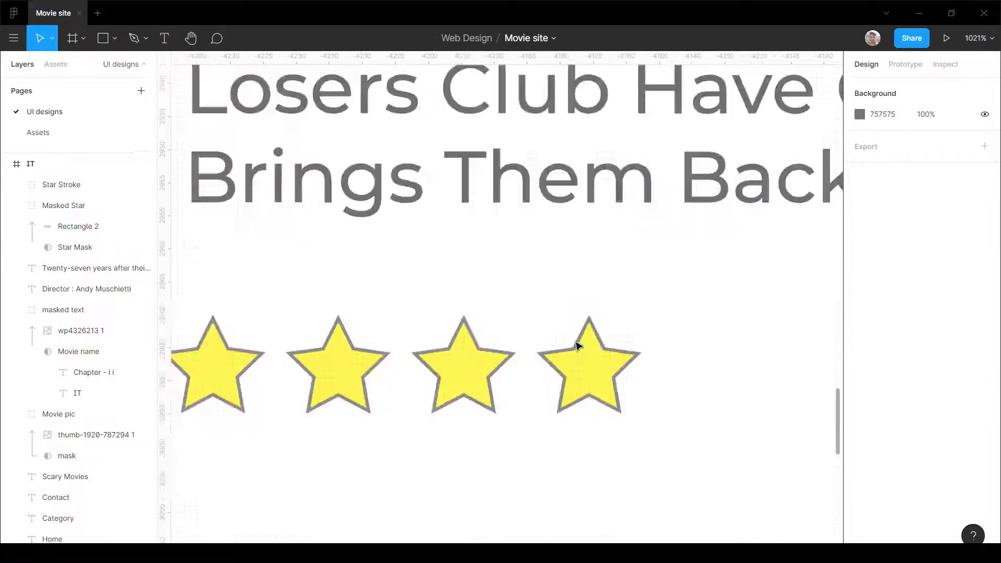
scroll(583, 328, up, 8)
click(724, 371)
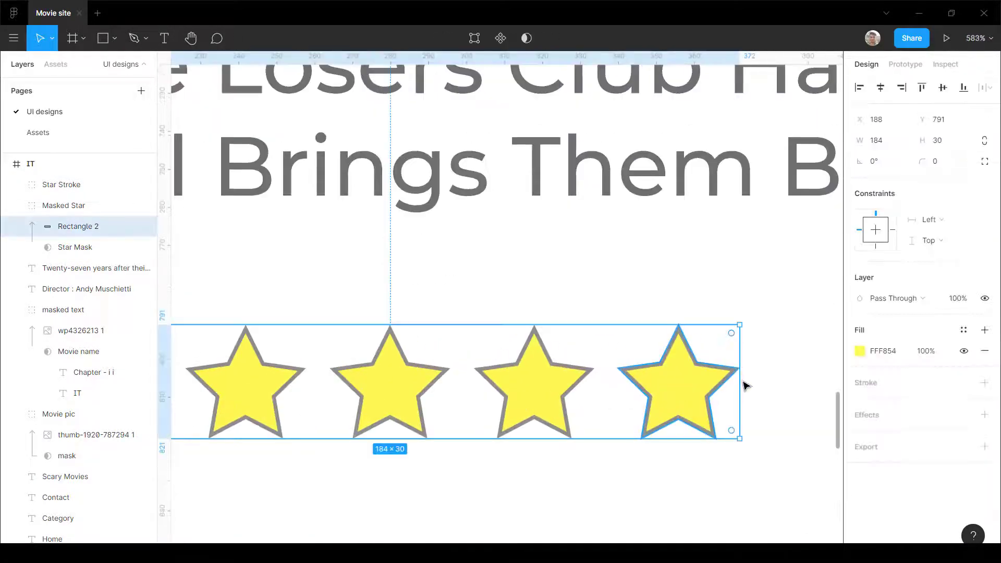
mouse_move(744, 384)
mouse_down()
mouse_move(509, 397)
mouse_move(744, 400)
mouse_up()
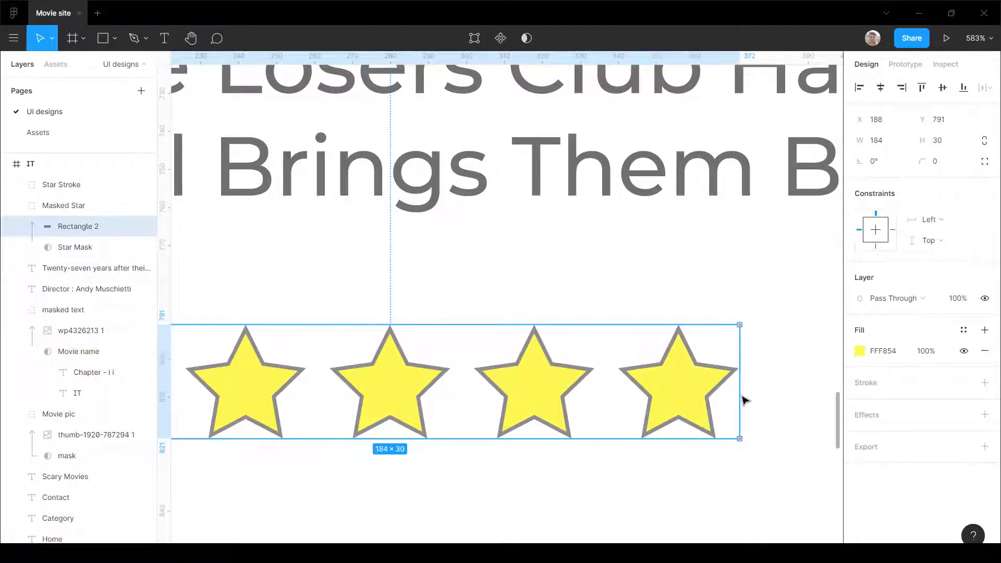
scroll(558, 379, down, 3)
click(636, 516)
Step: Duplicate the director line beside the stars at X 394, Y 794 and change the copy's text to 6.5 / 10
scroll(428, 297, down, 3)
scroll(428, 298, down, 1)
scroll(473, 284, up, 4)
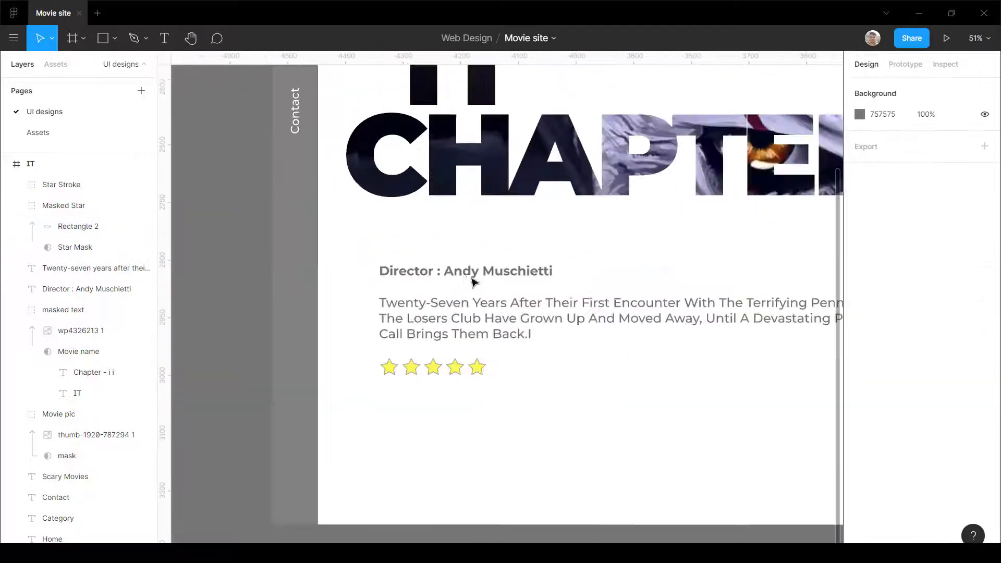
scroll(417, 294, down, 4)
scroll(417, 293, up, 4)
click(429, 276)
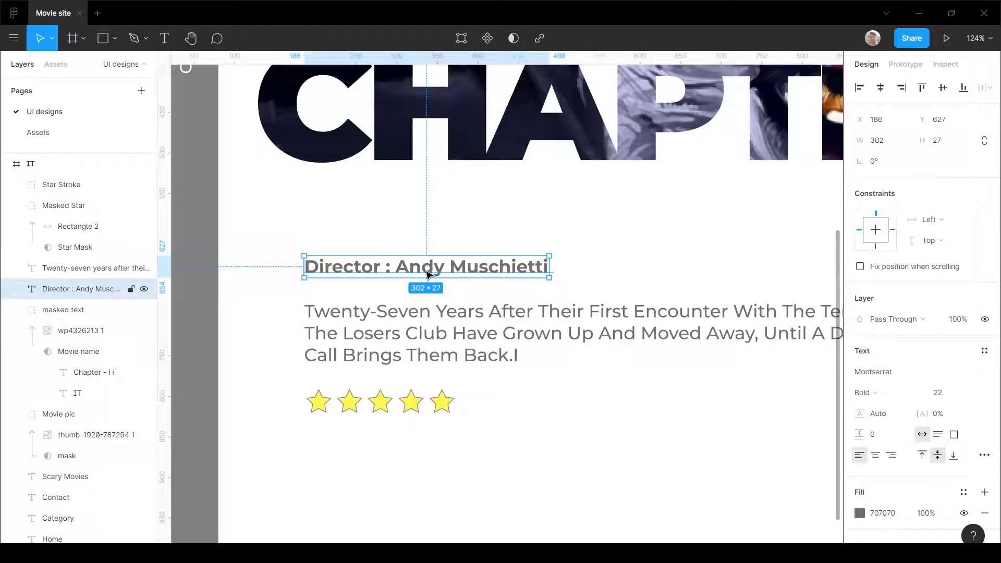
drag(426, 275, 596, 412)
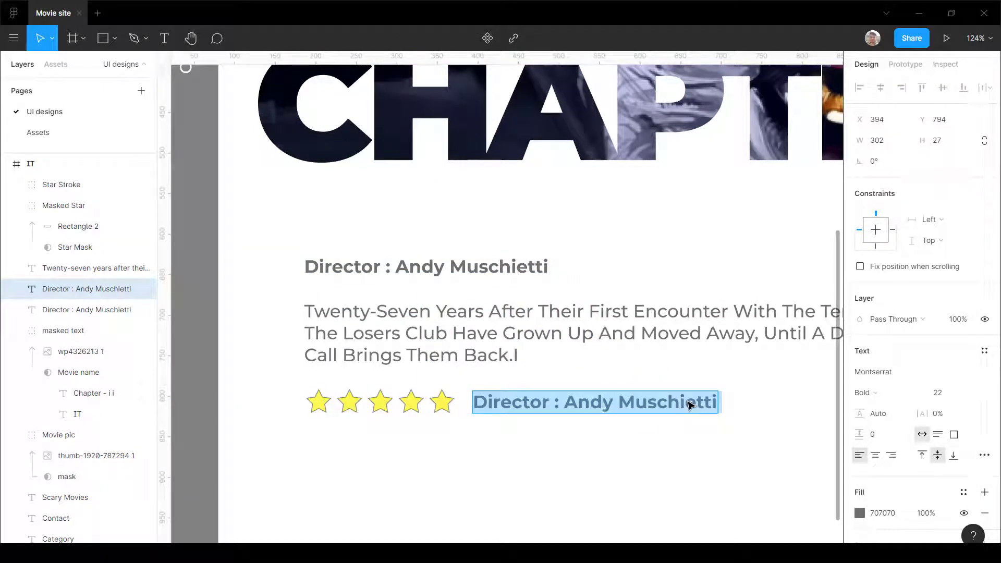
text(6.5 / 10)
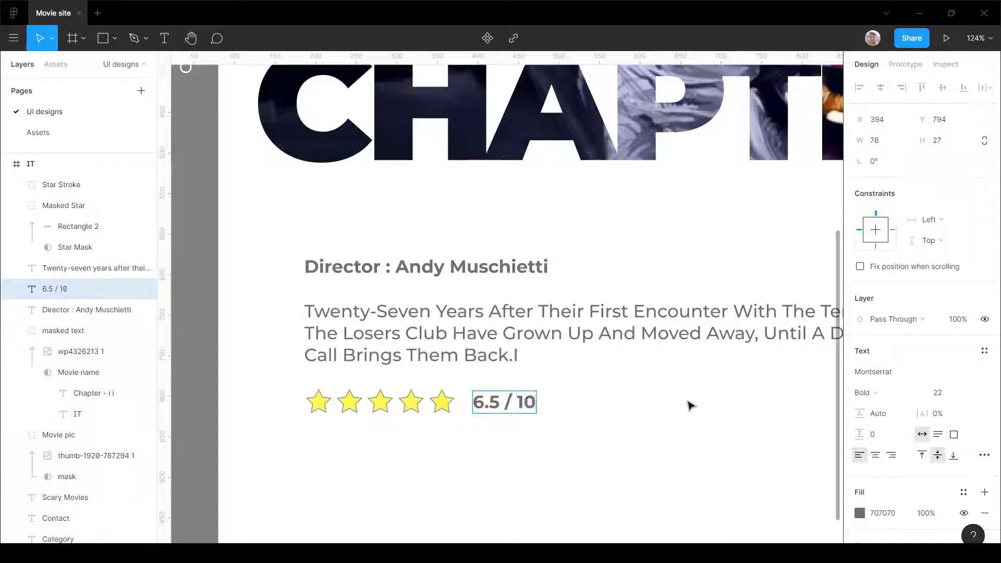
click(690, 406)
Step: Narrow the yellow masked rectangle to a width of 129 so it fills about three and a half stars
scroll(421, 403, up, 4)
ctrl+click(472, 407)
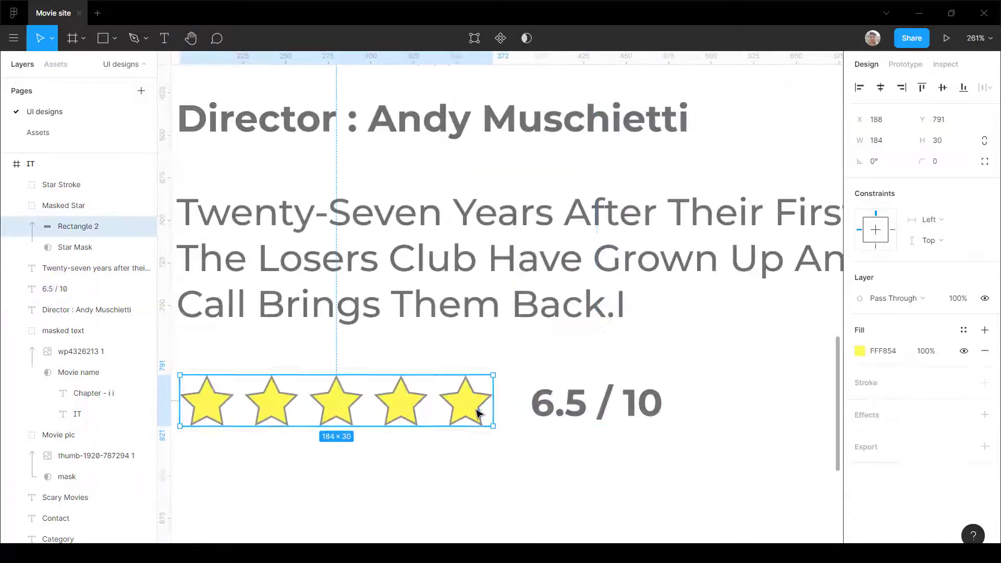
drag(492, 405, 410, 400)
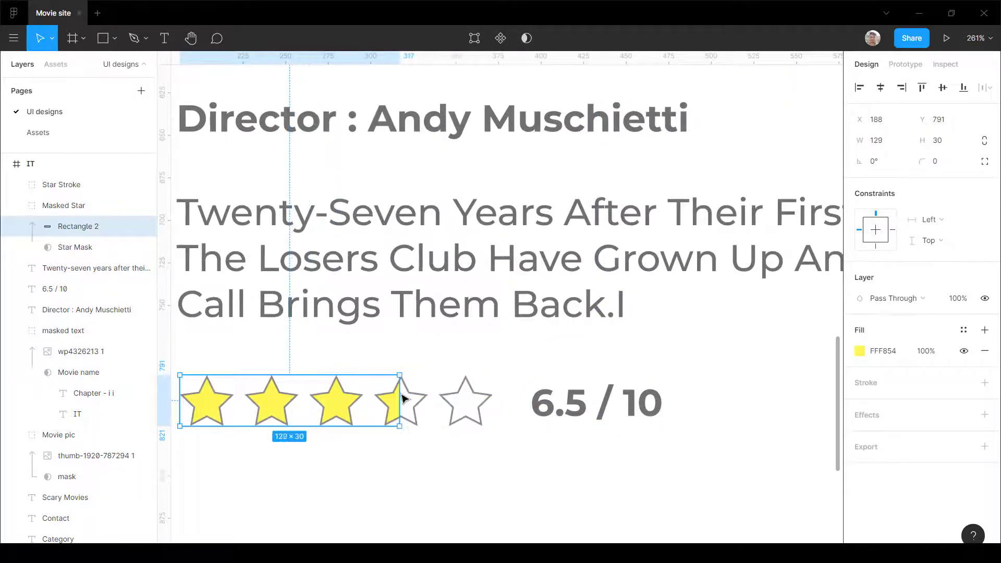
scroll(554, 367, down, 4)
click(551, 466)
Step: Set the fill colour of the 6.5 / 10 text to dark grey 4B4B4B
scroll(569, 390, up, 5)
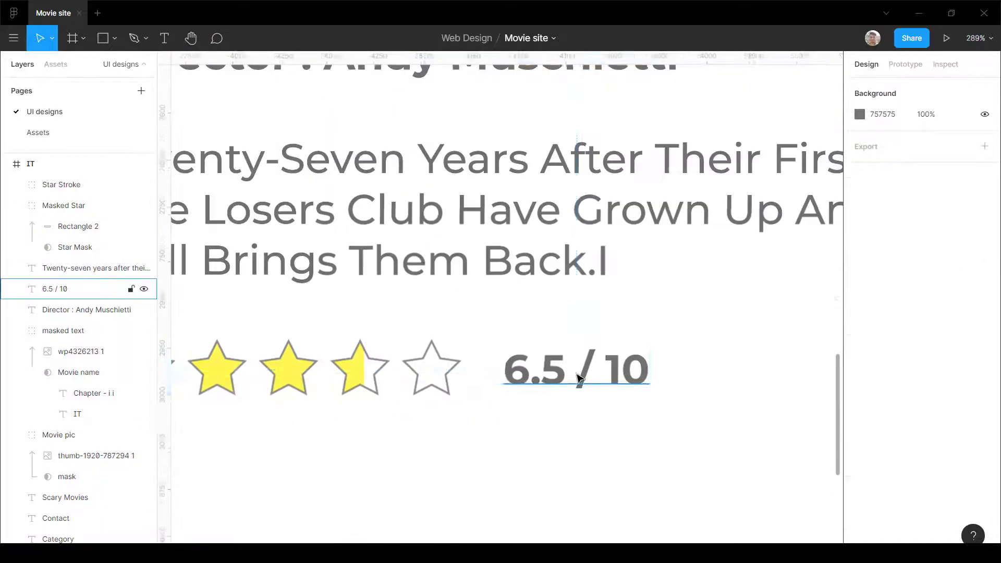
click(580, 376)
click(864, 511)
drag(731, 328, 675, 348)
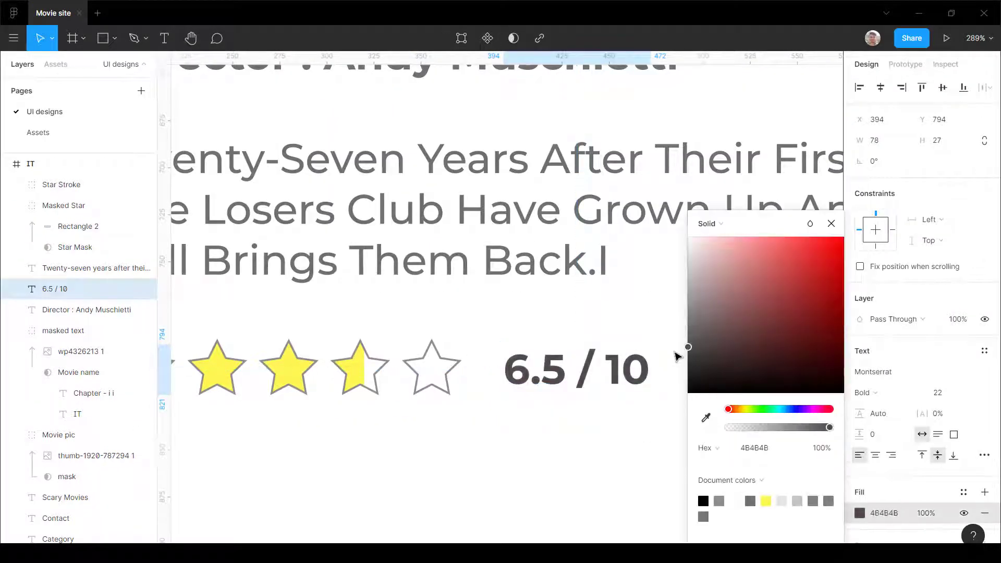
click(482, 375)
scroll(397, 370, down, 4)
scroll(452, 369, up, 3)
Step: Set the 6.5 / 10 text's font size to 48 and position it at X 417, Y 776, level with the stars
click(455, 382)
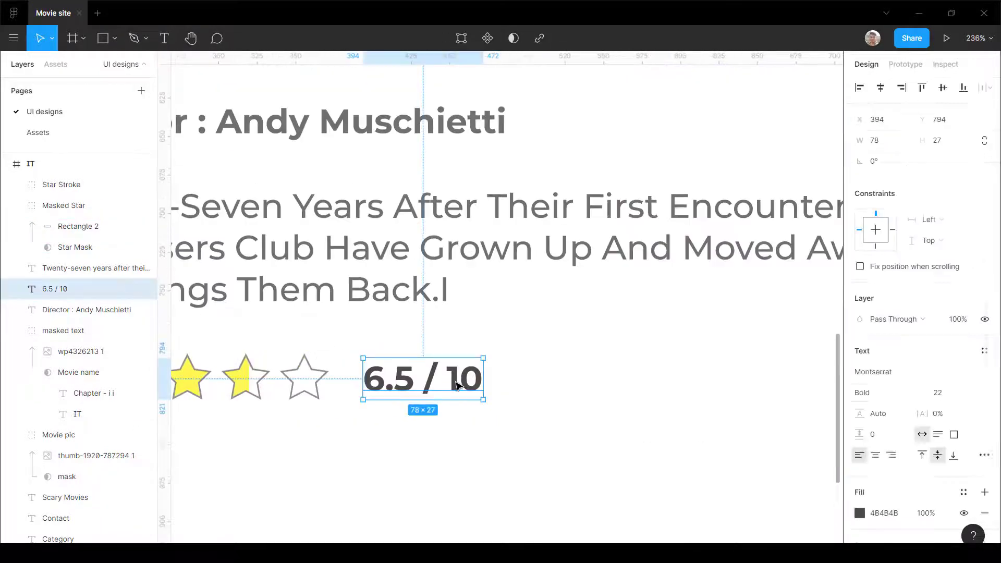
click(976, 392)
click(959, 498)
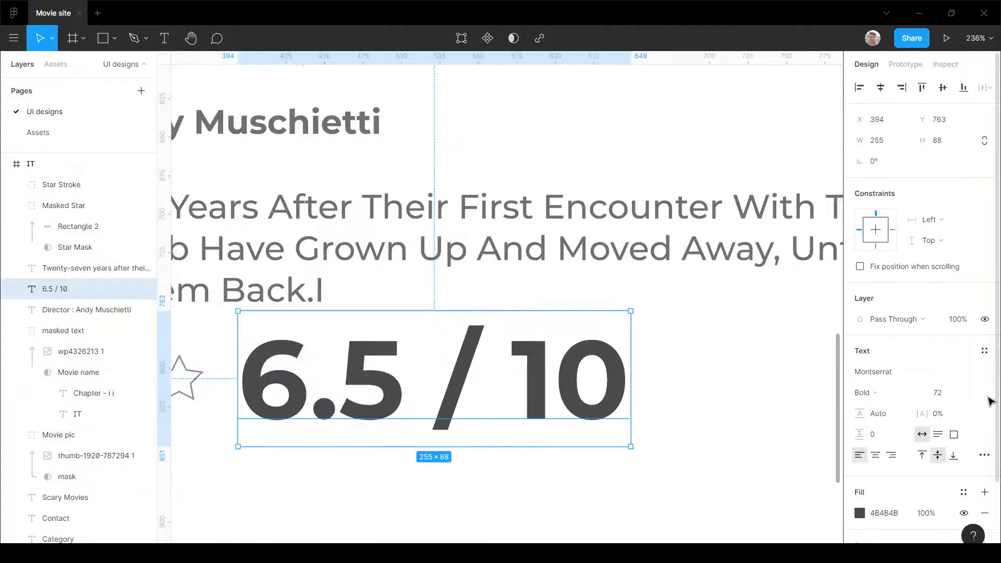
click(972, 392)
click(967, 368)
scroll(719, 385, down, 3)
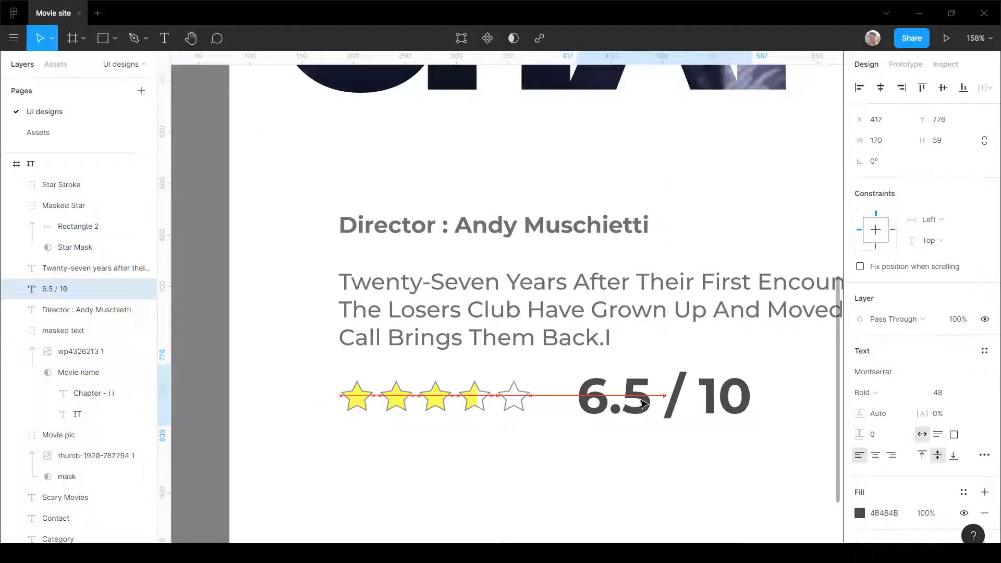
drag(641, 399, 641, 400)
scroll(485, 394, down, 4)
scroll(507, 405, up, 3)
Step: Select the stars and the rating text together and move them down to 28 below the synopsis
drag(610, 434, 419, 378)
drag(484, 385, 484, 397)
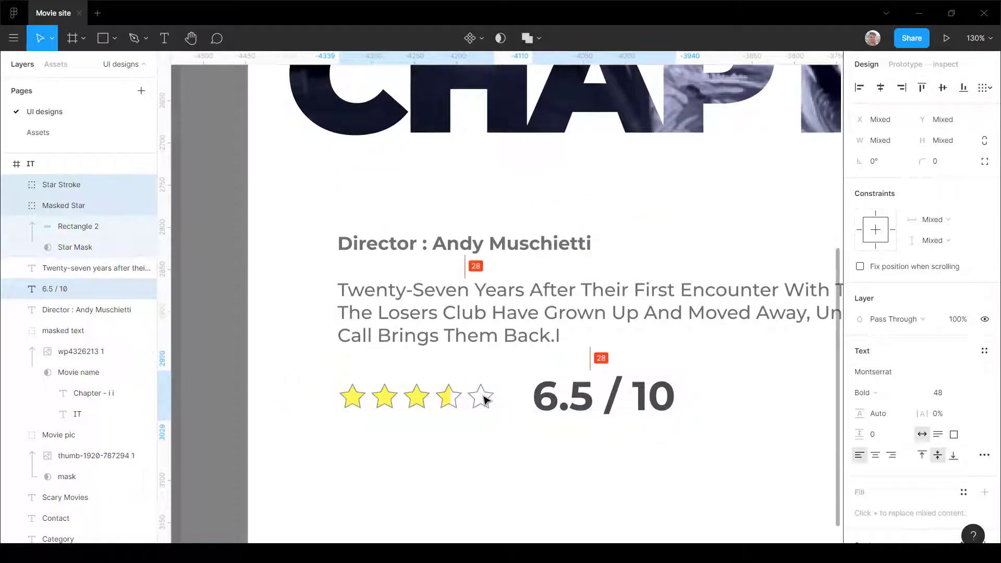
click(529, 446)
Step: Examine the rating row and how it sits in the whole IT page layout
scroll(520, 397, down, 4)
scroll(524, 399, up, 4)
scroll(628, 380, down, 4)
scroll(628, 380, up, 3)
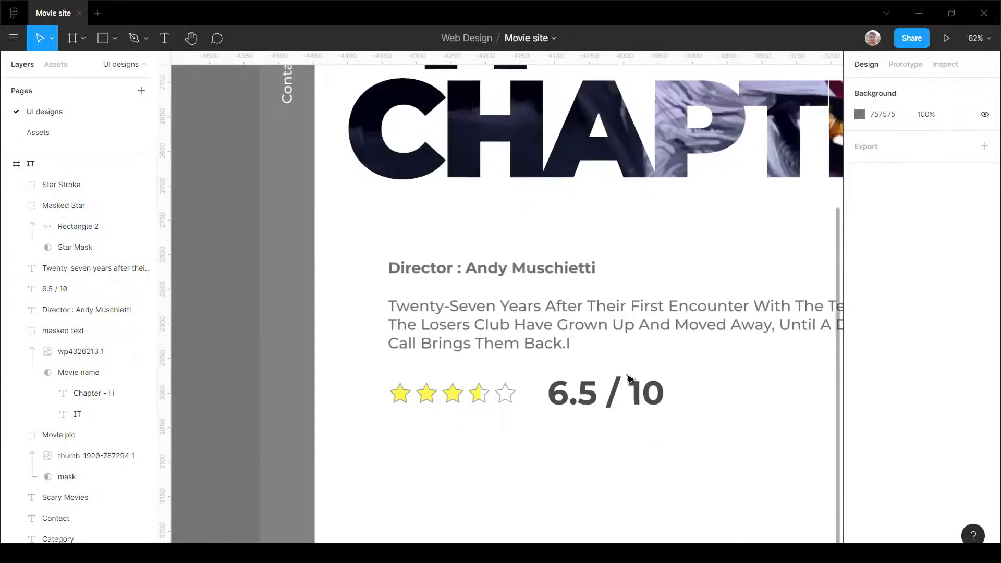
scroll(364, 319, down, 5)
scroll(393, 336, up, 3)
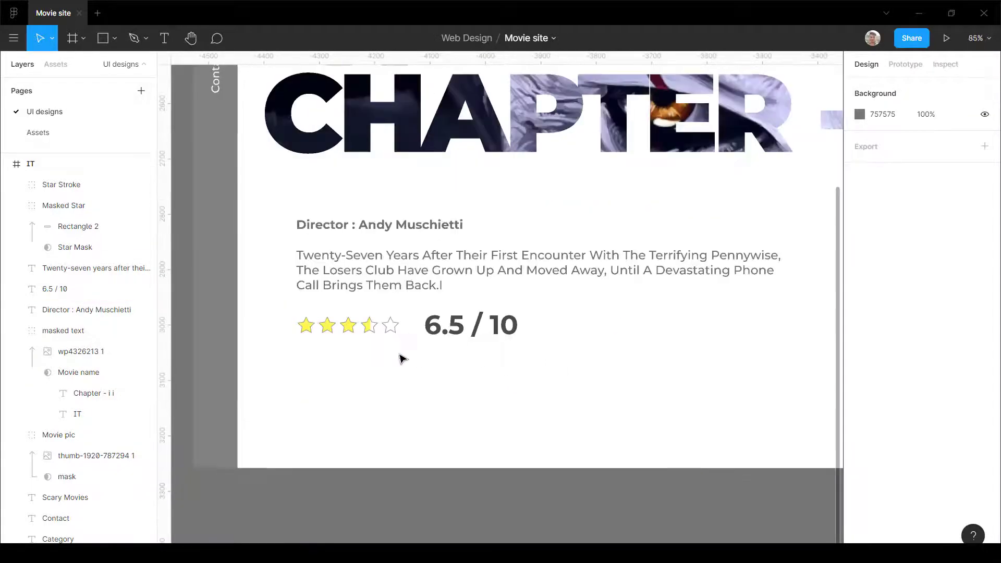
scroll(402, 358, down, 3)
scroll(401, 361, up, 3)
scroll(413, 368, down, 3)
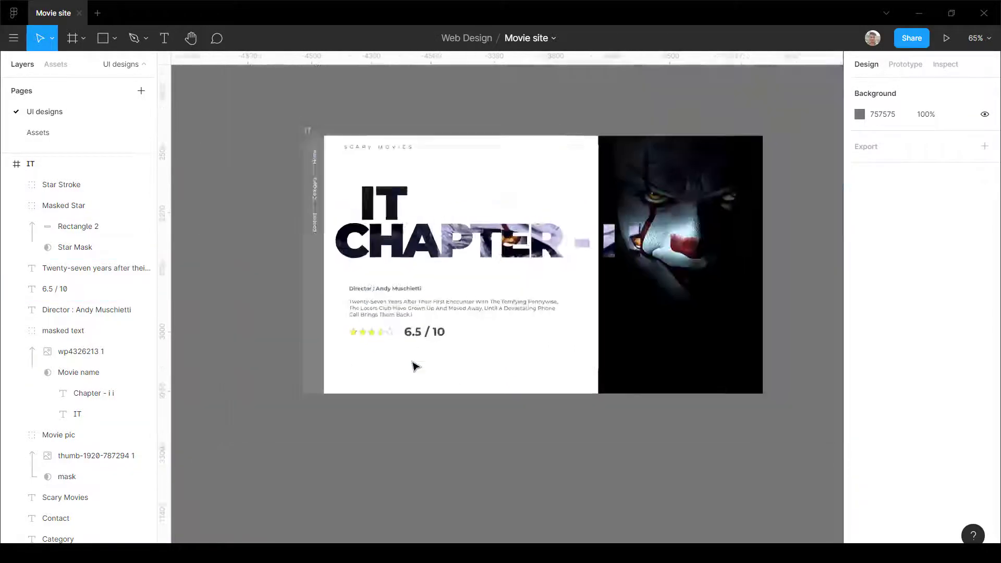
scroll(507, 387, up, 4)
scroll(505, 381, down, 3)
scroll(506, 381, down, 4)
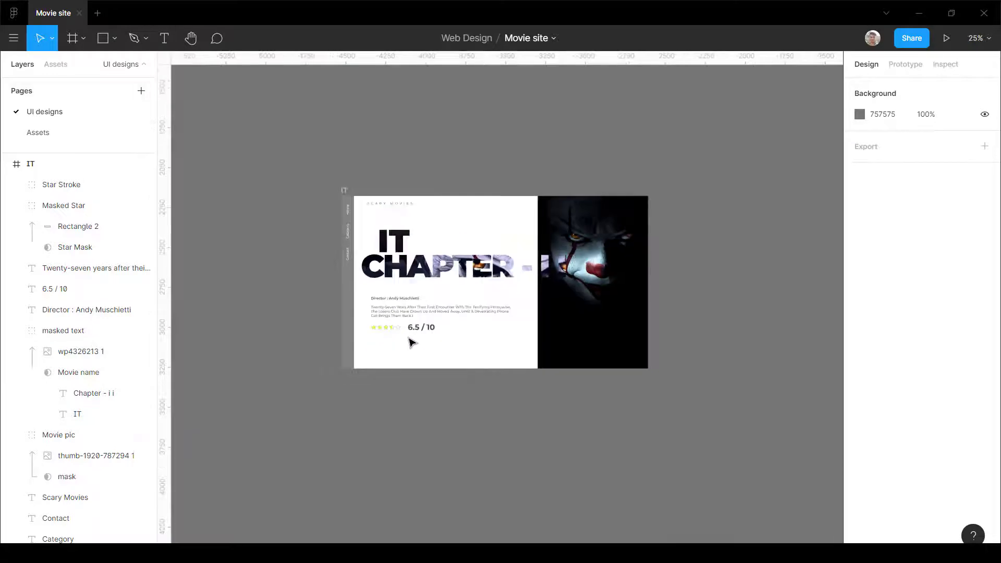
scroll(410, 340, up, 6)
scroll(573, 259, down, 5)
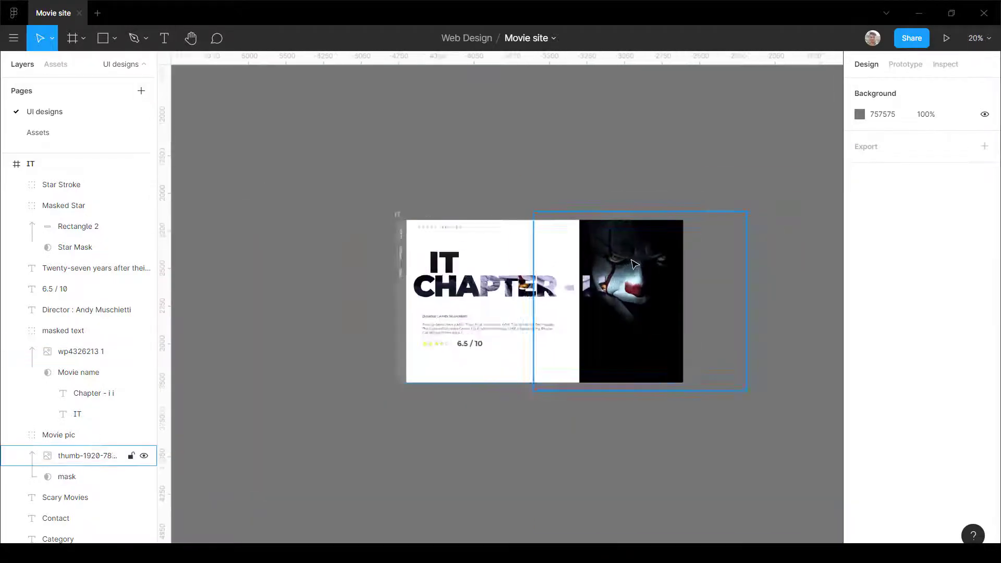
scroll(630, 259, up, 3)
scroll(633, 260, down, 3)
scroll(462, 354, up, 4)
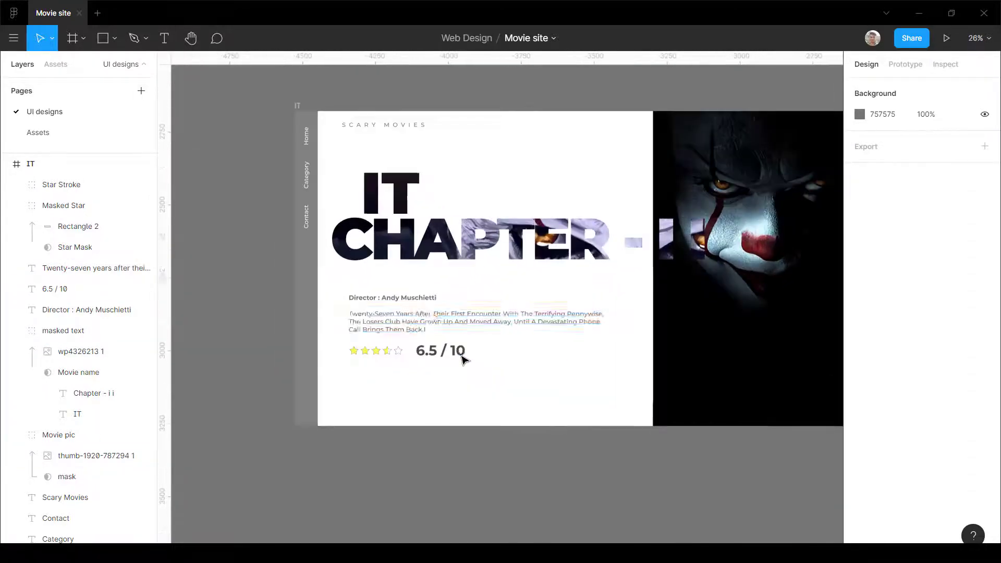
Step: Draw a wide grey rectangle in the empty area below the 6.5 / 10 rating, near the IT frame's lower edge
scroll(450, 367, down, 2)
scroll(449, 367, up, 4)
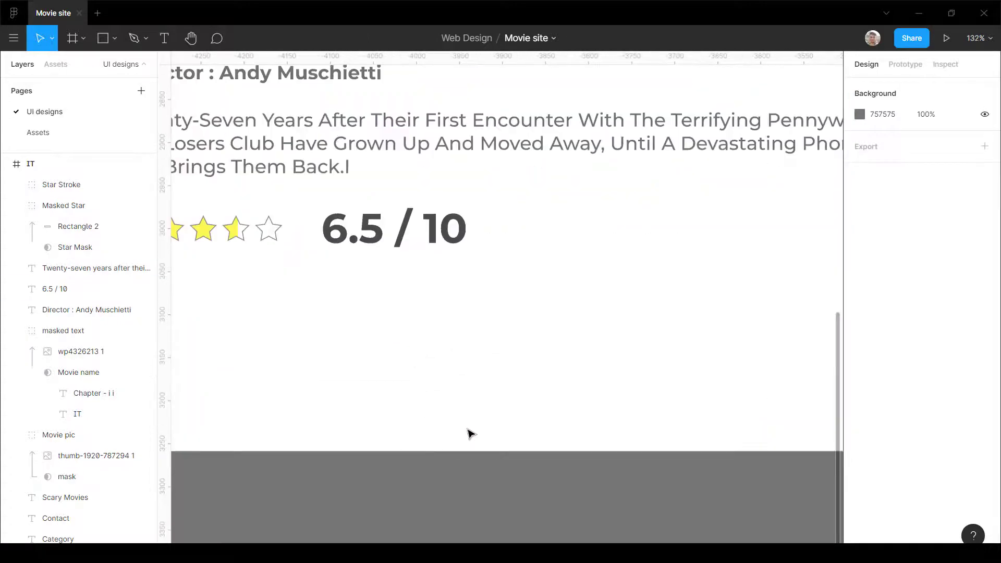
scroll(440, 405, up, 2)
scroll(509, 398, down, 5)
scroll(486, 361, up, 4)
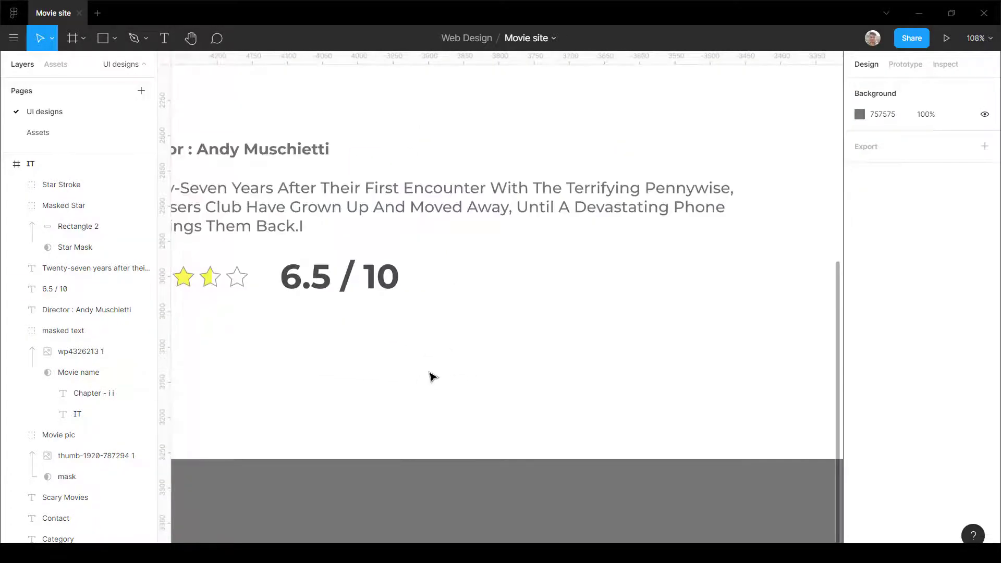
drag(382, 369, 612, 424)
key(Escape)
scroll(486, 409, up, 3)
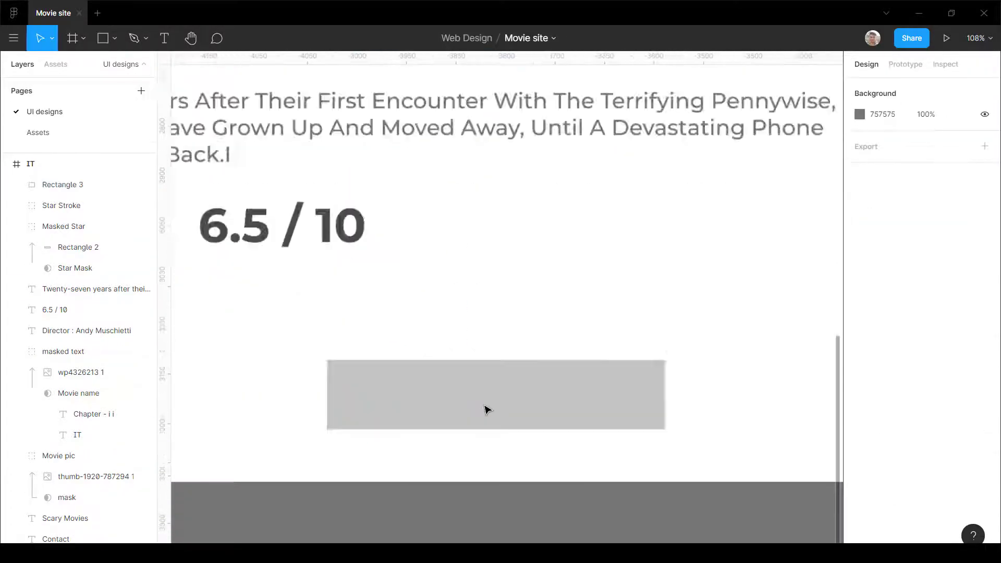
Step: Add the text "Watch Now" over the grey rectangle below the rating
key(t)
click(494, 395)
text(Watc)
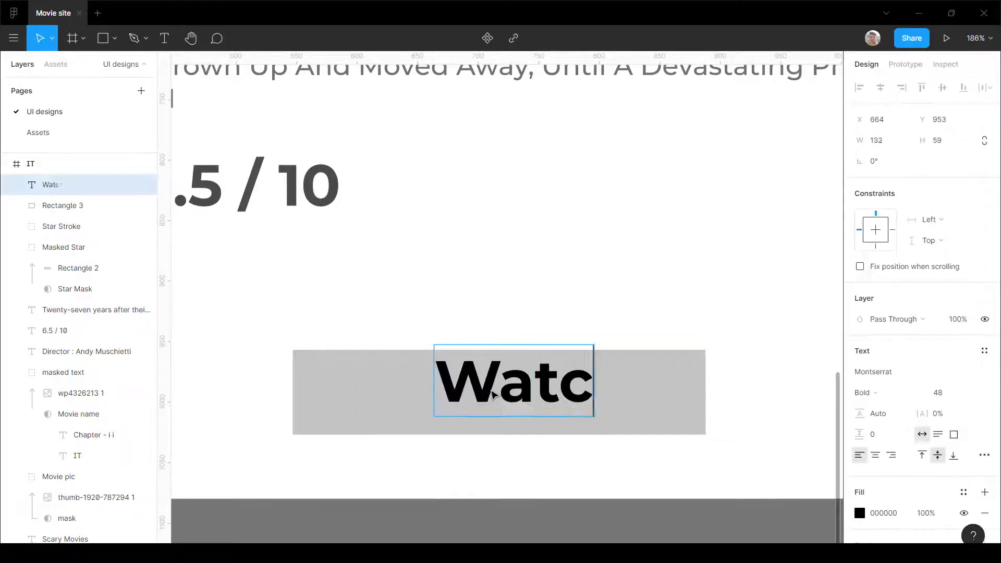
text(h Now)
key(Escape)
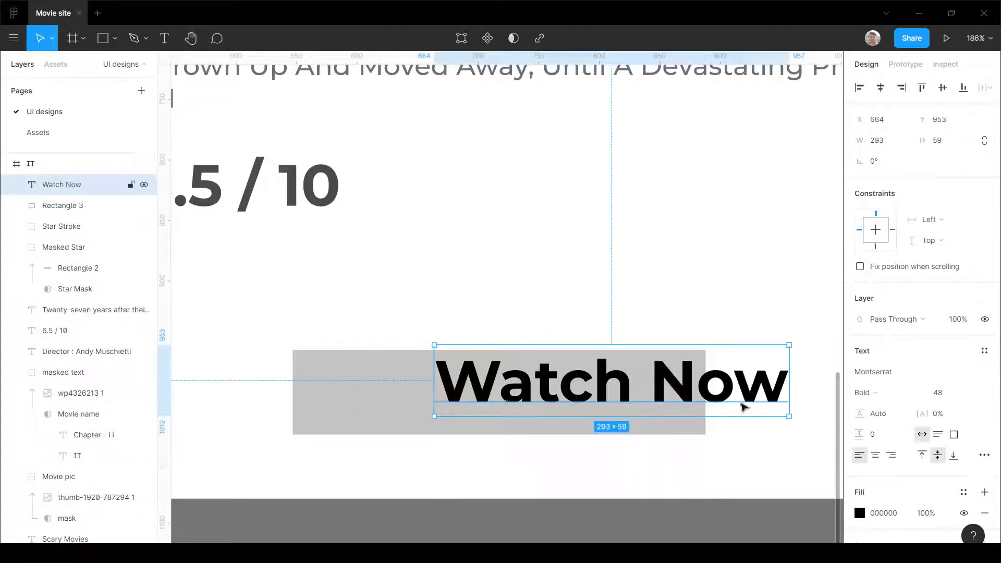
Step: Set the Watch Now text to SemiBold weight and font size 24
click(863, 393)
click(888, 346)
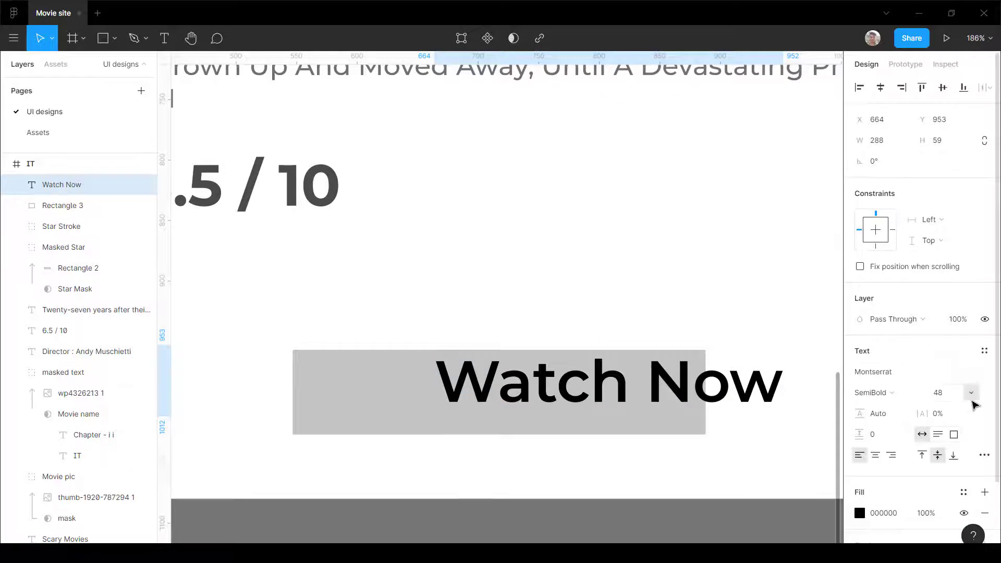
click(970, 393)
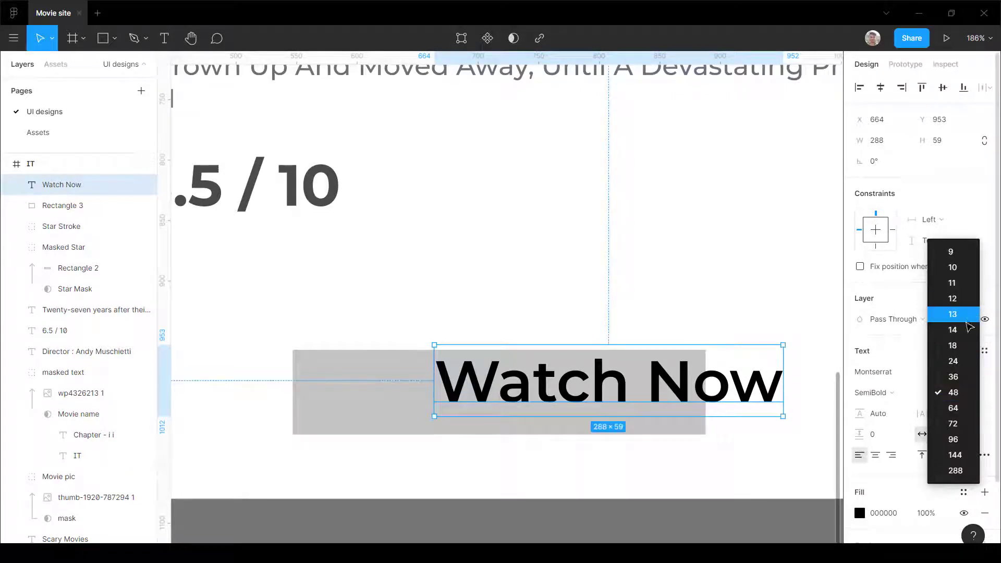
click(962, 360)
Step: Move the Watch Now text to about X 633, Y 977 inside the grey rectangle and set its letter case to uppercase
drag(604, 394, 566, 423)
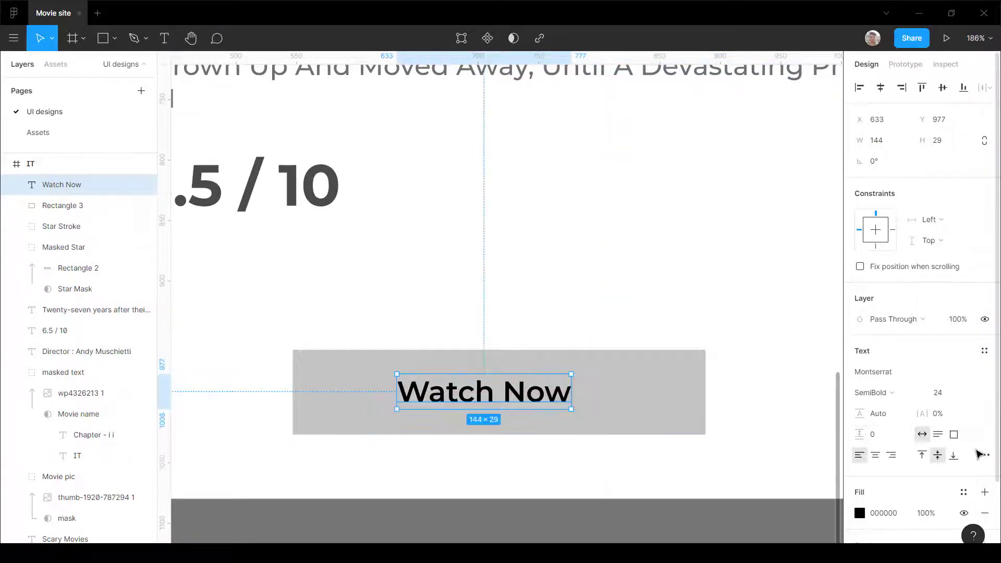
click(984, 454)
click(765, 435)
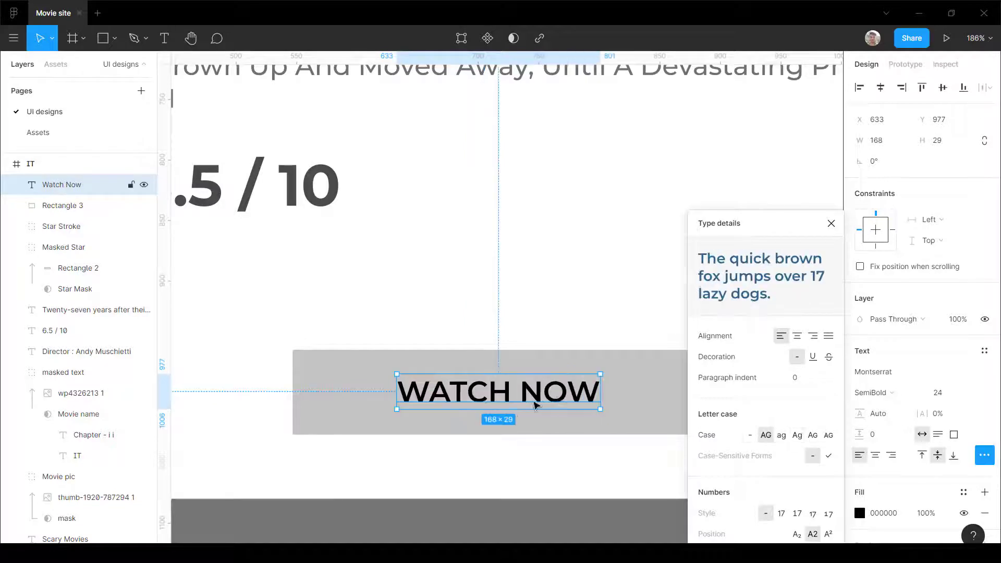
Step: Set the WATCH NOW text's letter spacing to 24% and recentre it on the grey button rectangle
key(shift+1)
scroll(423, 414, up, 2)
drag(922, 414, 935, 414)
drag(476, 417, 453, 418)
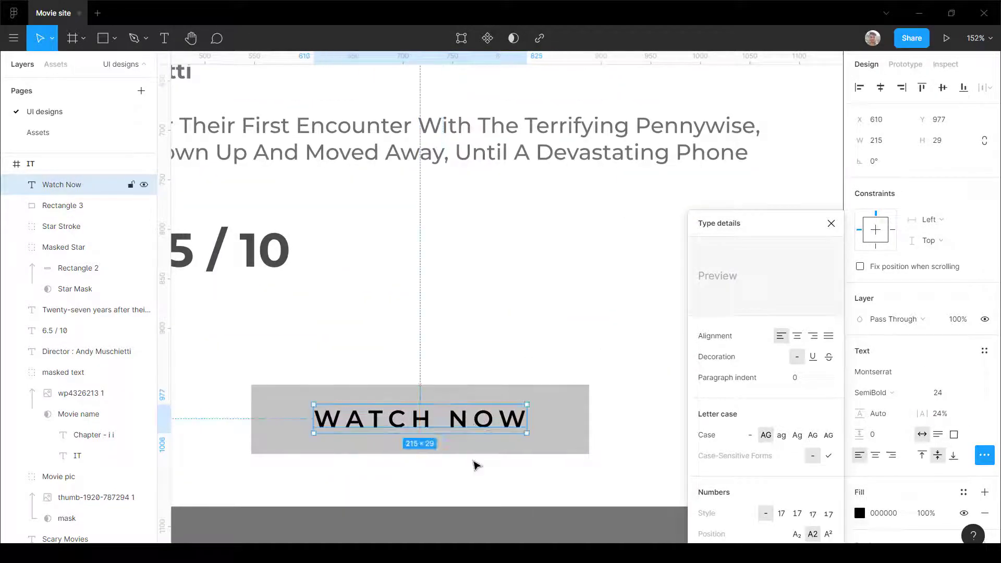
Step: Round the grey button rectangle's corners fully into a pill shape with a radius of 35
click(573, 416)
click(574, 415)
scroll(573, 412, up, 3)
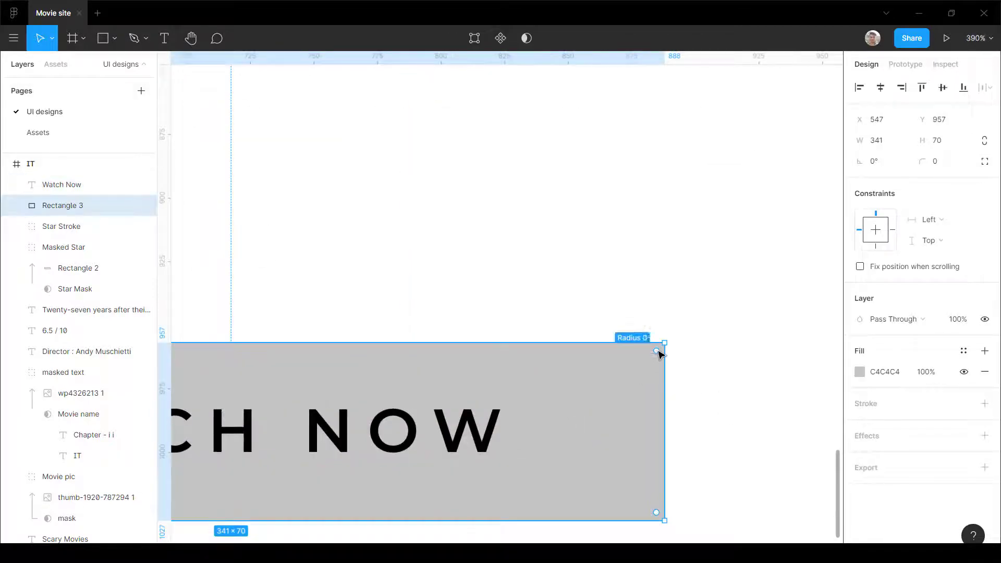
drag(657, 352, 385, 527)
scroll(684, 322, down, 3)
click(741, 357)
scroll(565, 363, down, 5)
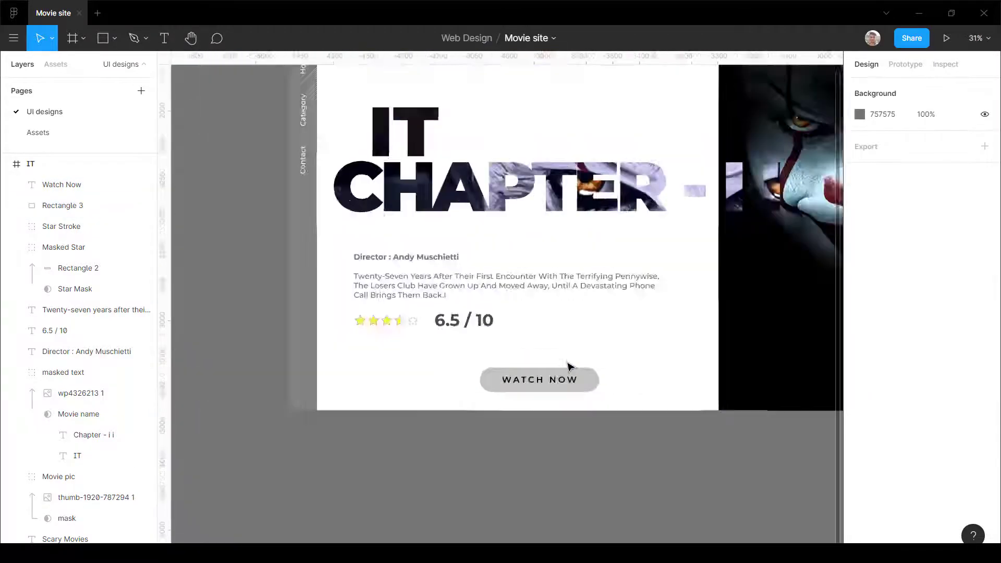
Step: Change the WATCH NOW text's fill colour to white
scroll(570, 366, up, 8)
click(518, 408)
click(964, 492)
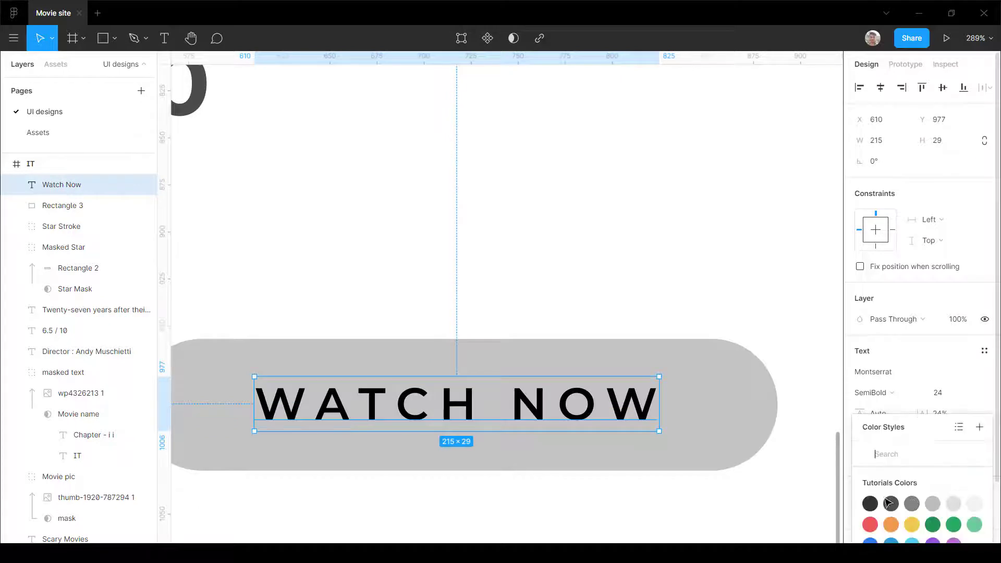
click(899, 372)
click(862, 514)
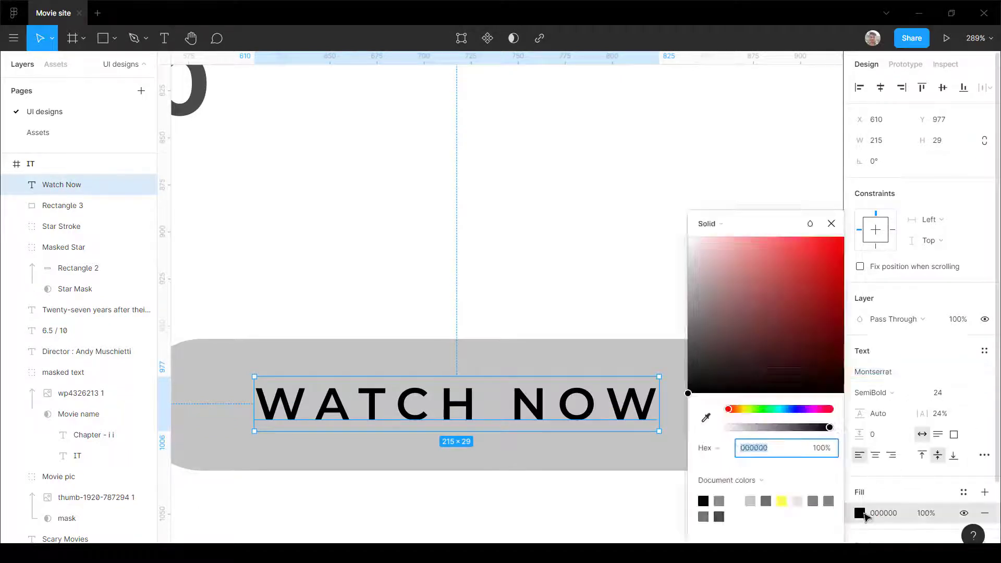
drag(751, 323, 589, 190)
click(567, 327)
Step: Fill the pill-shaped button rectangle with dark navy blue 002249
click(572, 366)
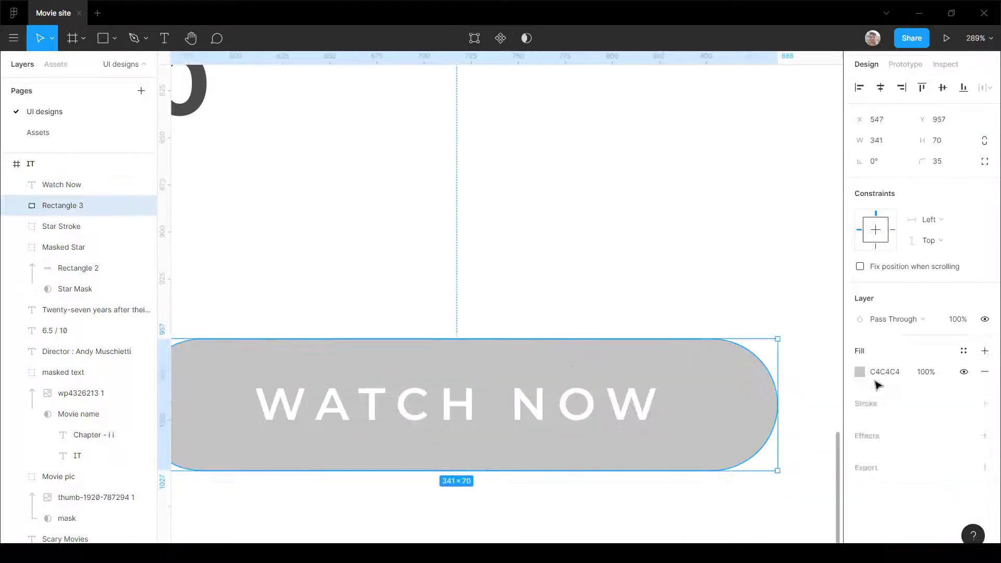
click(963, 352)
click(902, 352)
click(859, 372)
drag(779, 410, 788, 409)
drag(787, 317, 859, 349)
scroll(438, 342, down, 3)
scroll(463, 342, down, 3)
click(493, 423)
Step: Group the WATCH NOW text with its navy rectangle and name the group "Watch now btn"
scroll(428, 337, up, 6)
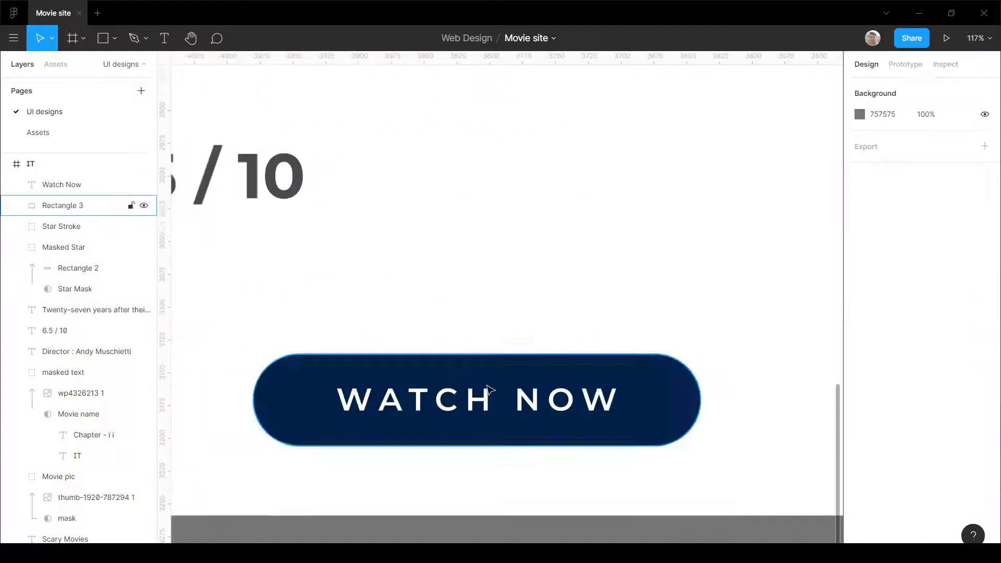
drag(586, 339, 597, 488)
key(ctrl+g)
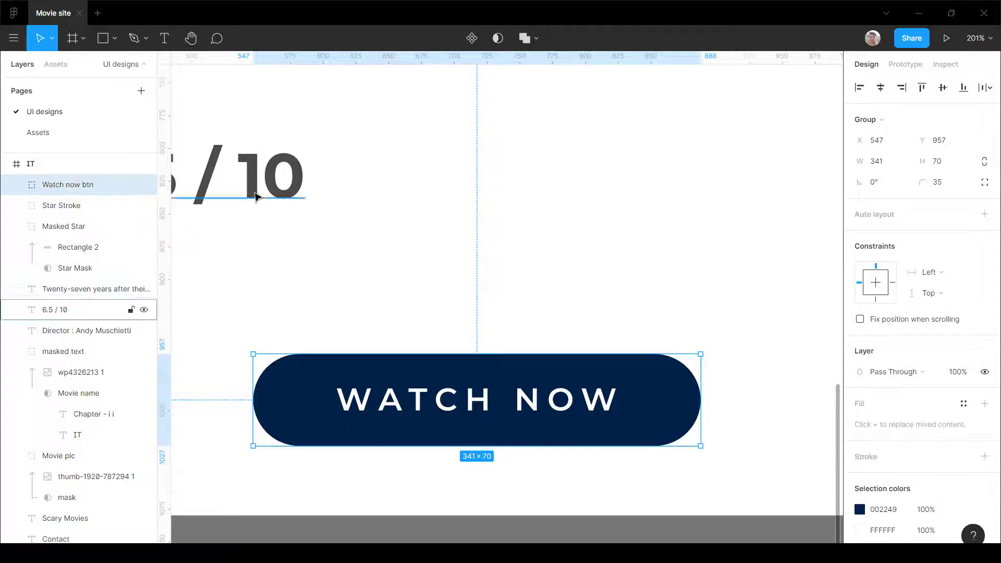
click(396, 277)
Step: Shrink the Watch now btn group to about 252 × 52
click(560, 427)
drag(700, 446, 585, 392)
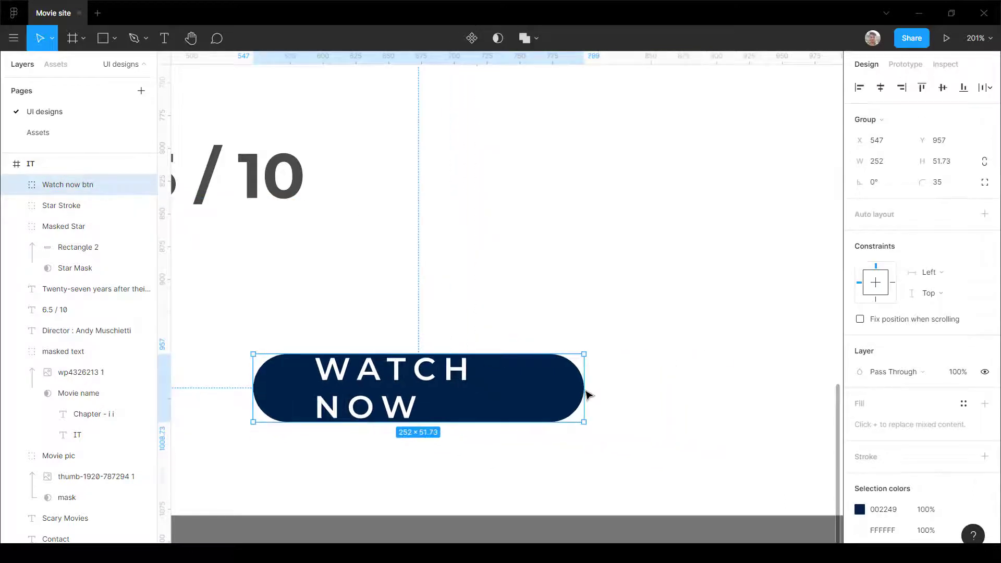
click(645, 471)
Step: Set the WATCH NOW text to auto width and centre it horizontally and vertically inside the button
ctrl+click(414, 379)
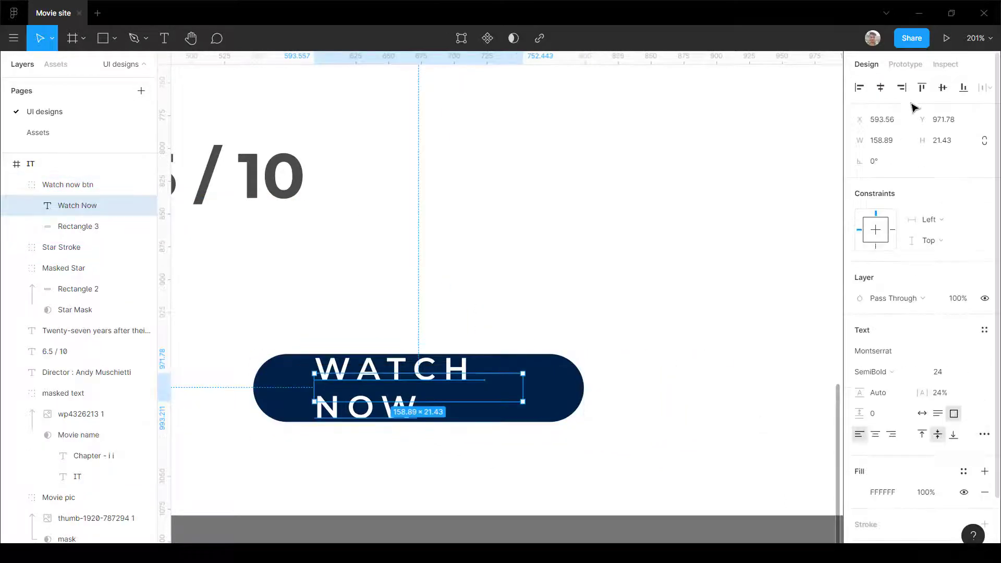
click(923, 414)
click(881, 87)
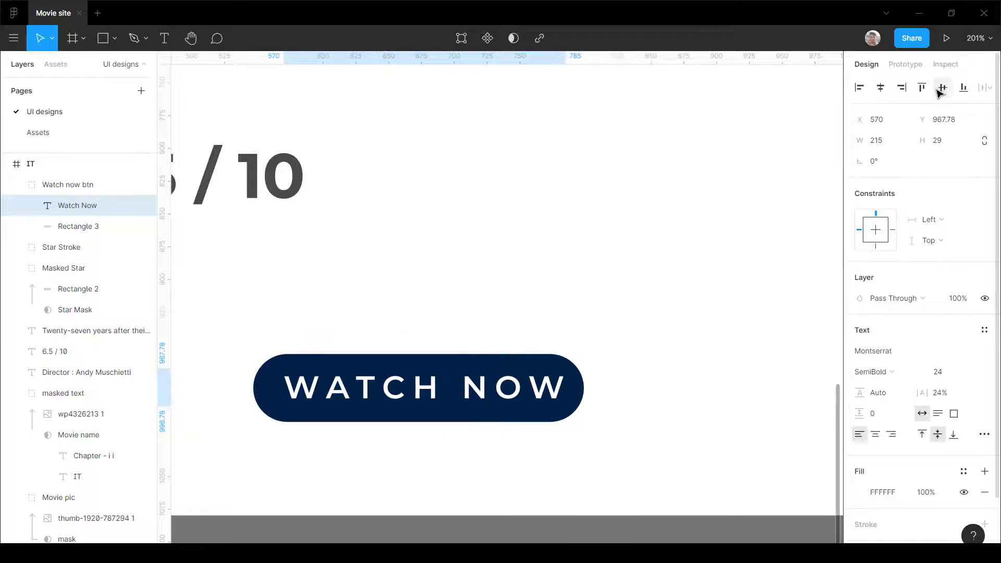
click(942, 89)
scroll(632, 362, up, 3)
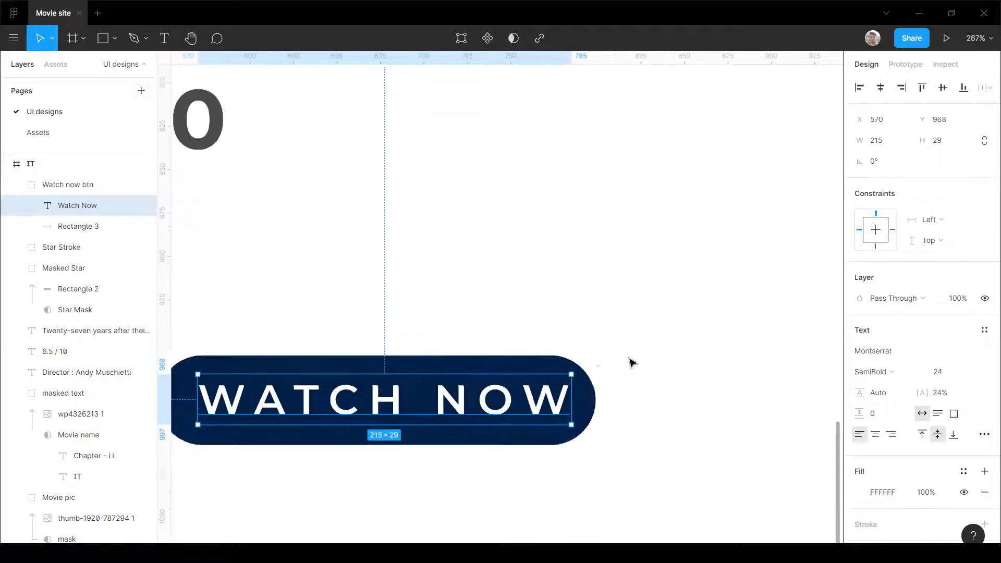
Step: Set the WATCH NOW text's font size to 22 and centre it in the button
scroll(633, 362, down, 2)
click(959, 378)
text(22)
key(Return)
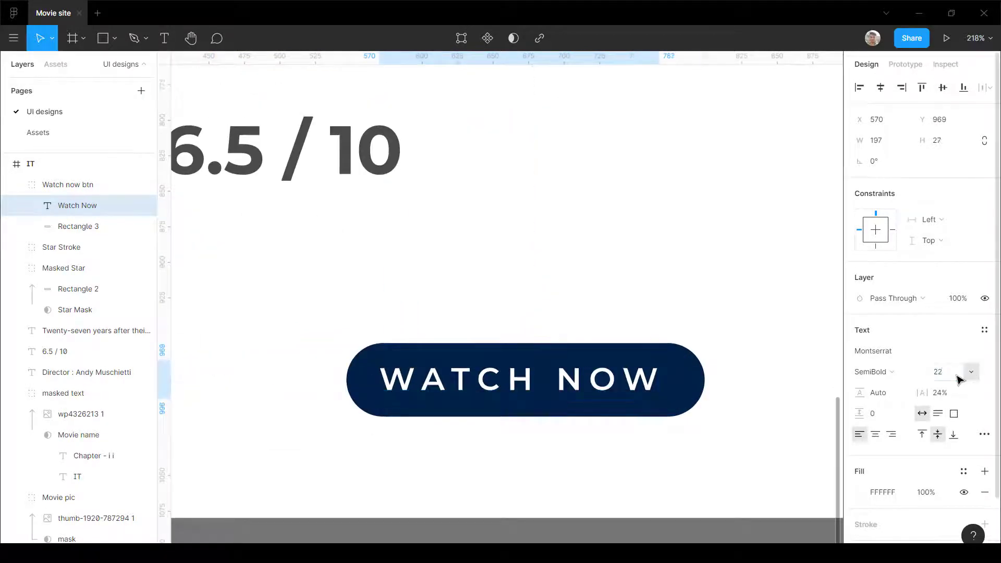
scroll(630, 352, up, 3)
scroll(627, 352, down, 7)
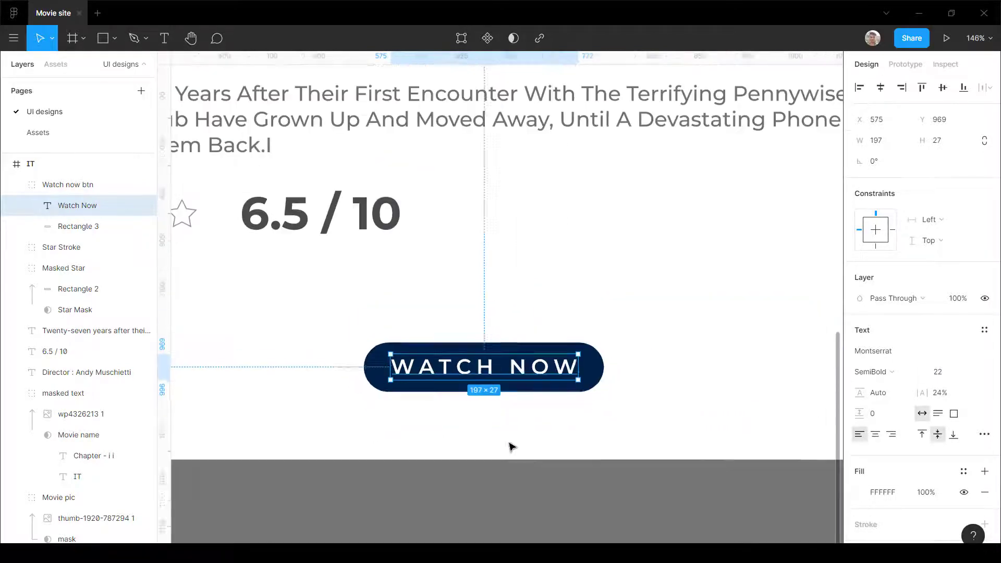
Step: Enlarge the navy rectangle behind the WATCH NOW text to 300 × 62, keeping it centred around the text
scroll(509, 447, up, 4)
click(609, 358)
drag(617, 326, 628, 322)
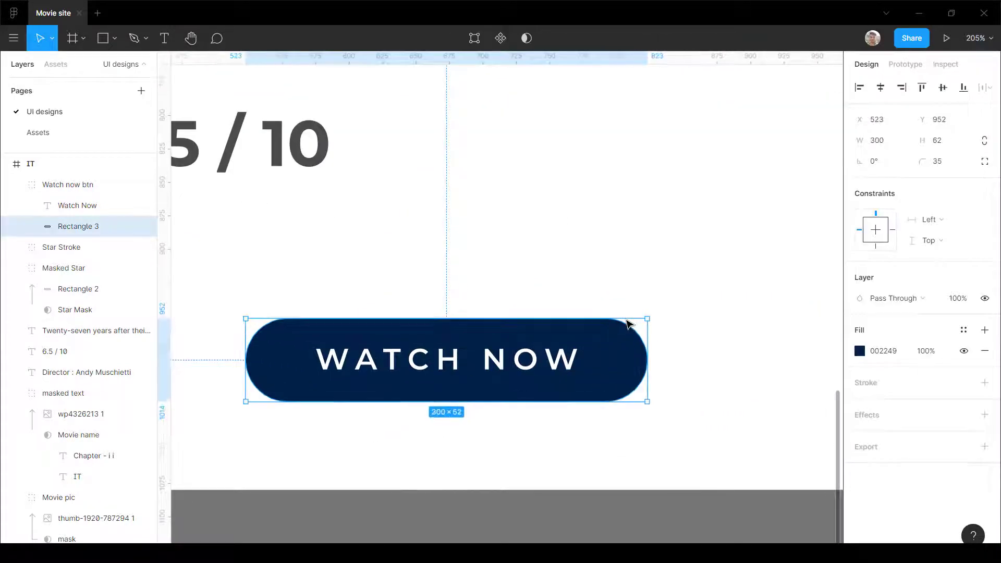
click(617, 483)
scroll(500, 437, down, 7)
scroll(386, 328, up, 2)
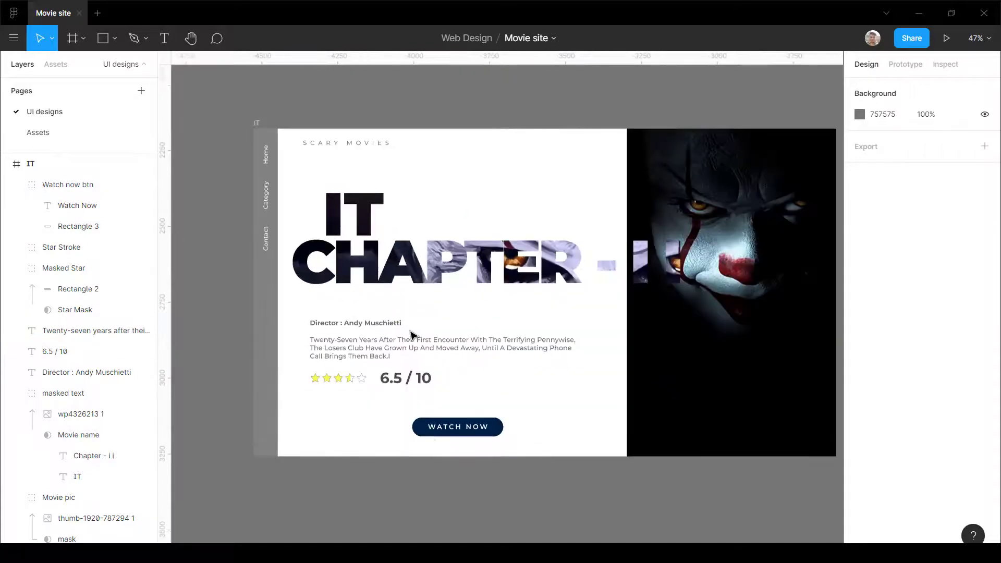
Step: Duplicate the Watch now button onto the black area below the clown's face and rename the copied group "Login btn"
scroll(484, 465, up, 2)
scroll(486, 467, up, 2)
scroll(474, 329, down, 4)
scroll(469, 318, up, 3)
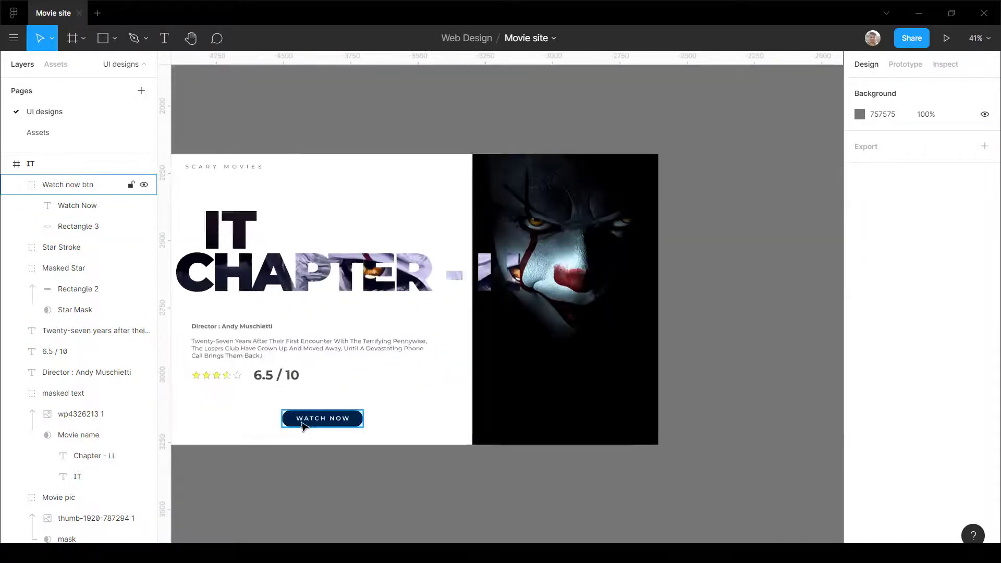
drag(309, 425, 542, 356)
scroll(563, 344, up, 5)
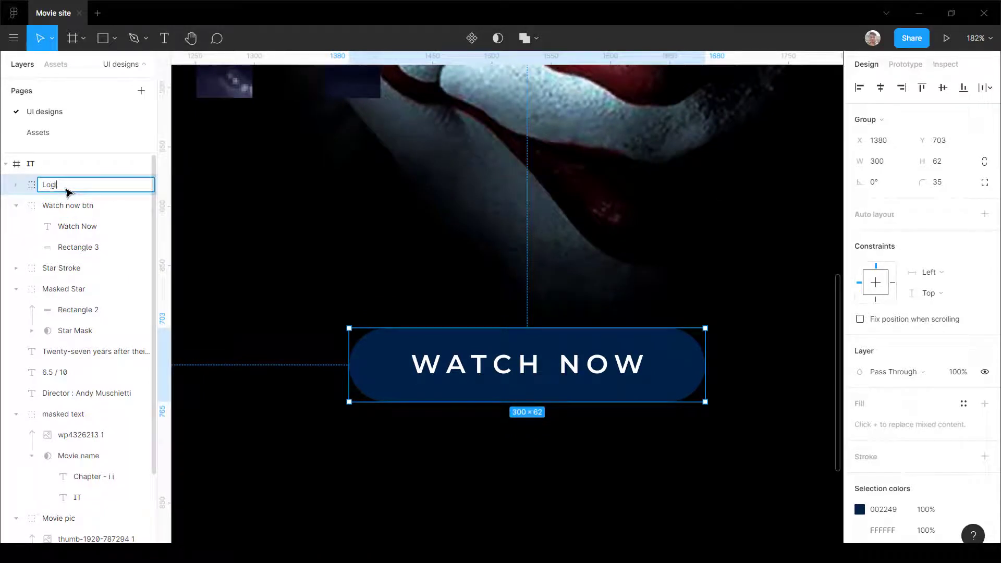
key(Return)
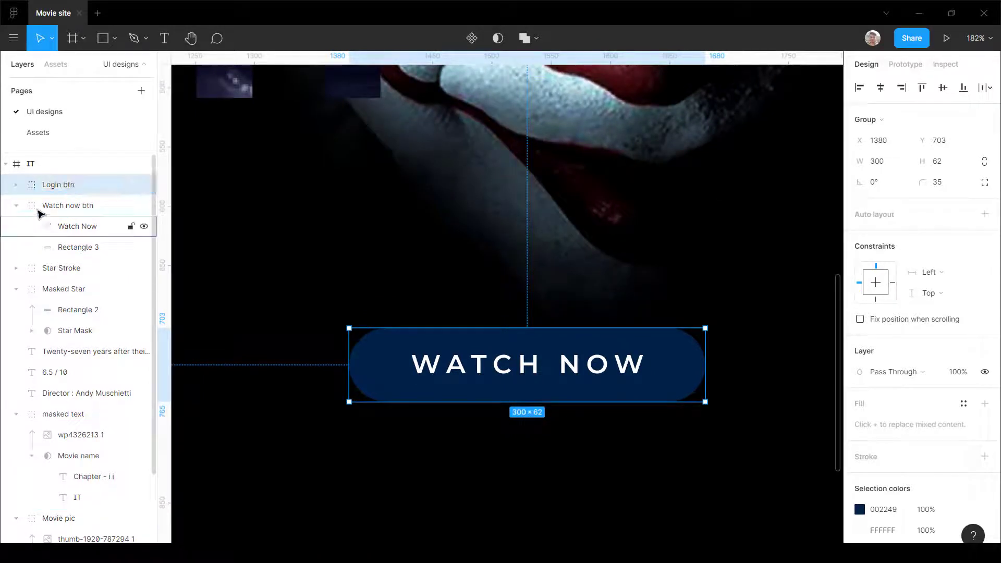
Step: Remove the navy fill from the Login btn group's rectangle and add a stroke to it
scroll(459, 292, up, 2)
double_click(585, 421)
scroll(500, 318, down, 3)
scroll(641, 357, up, 2)
click(641, 356)
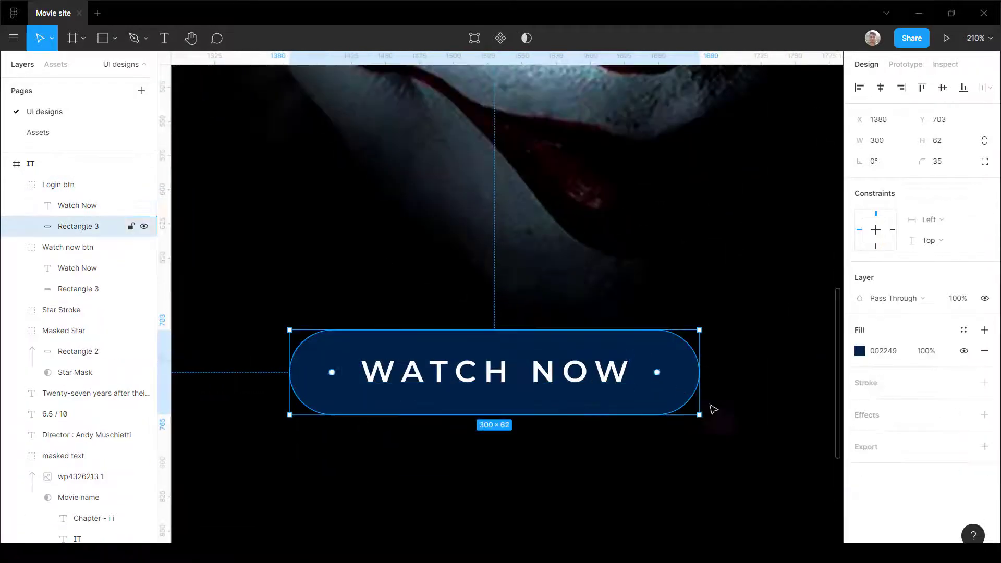
click(985, 351)
click(984, 362)
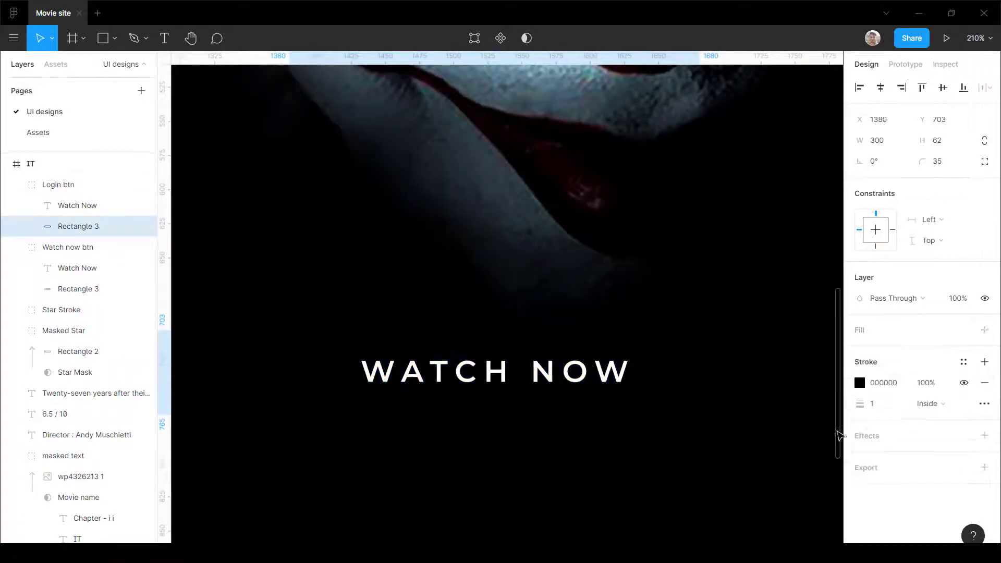
click(965, 363)
click(964, 364)
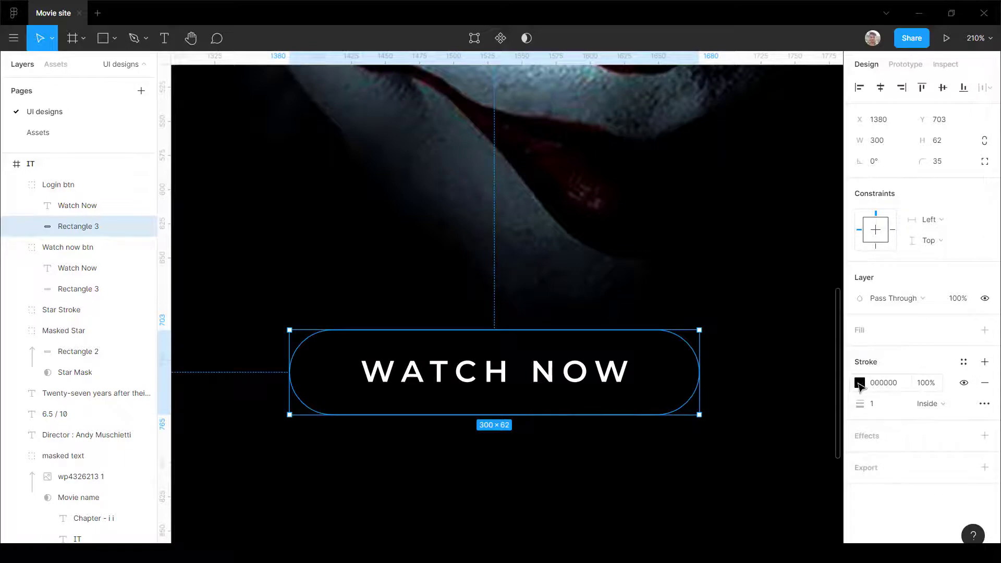
Step: Set the Login button outline's colour to white FFFFFF and its stroke width to 2
click(860, 385)
drag(750, 312, 565, 186)
text(2)
key(Return)
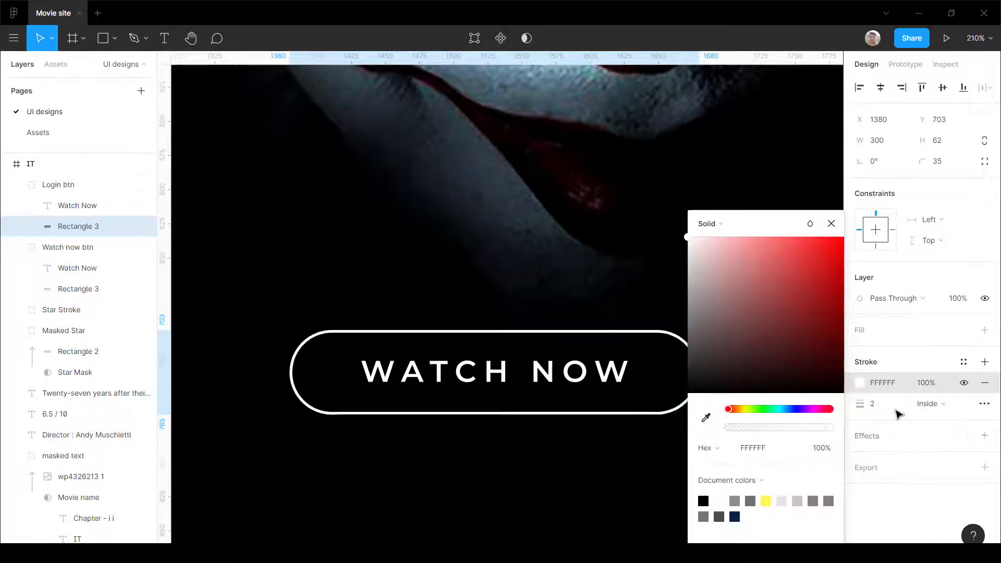
scroll(456, 291, down, 5)
click(592, 278)
Step: Centre-align the text in the outlined button and replace it with "Login"
scroll(407, 283, up, 5)
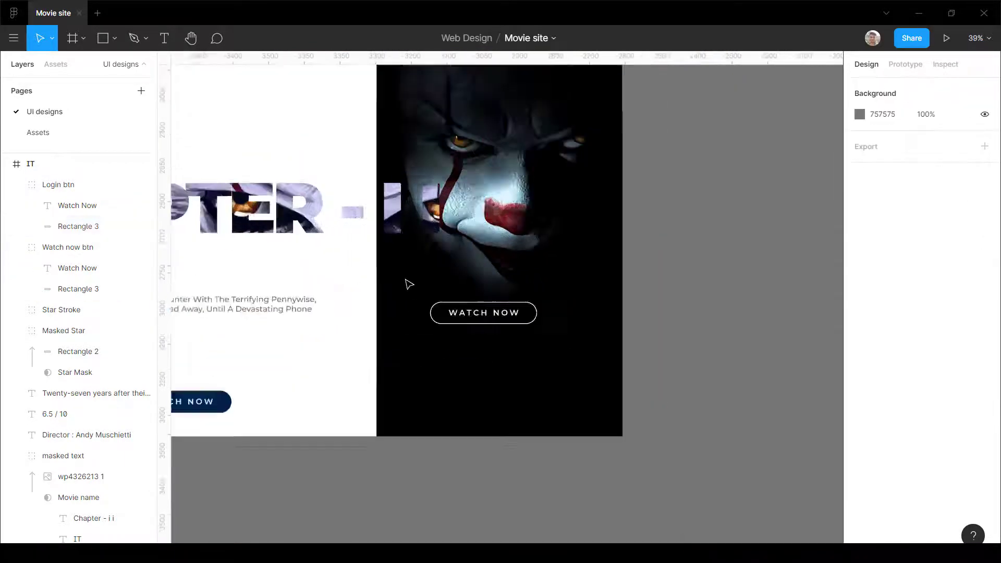
click(525, 360)
key(Return)
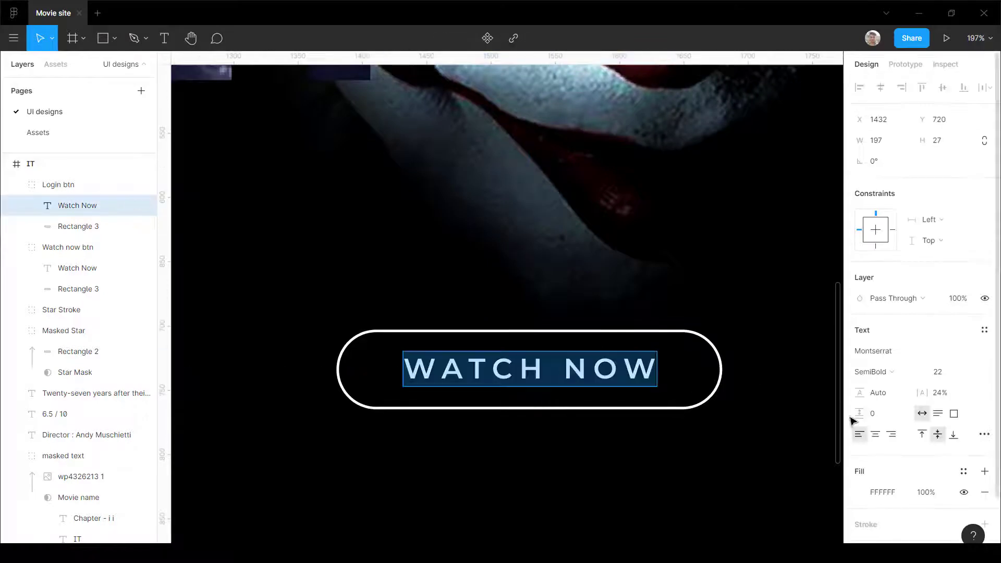
click(875, 434)
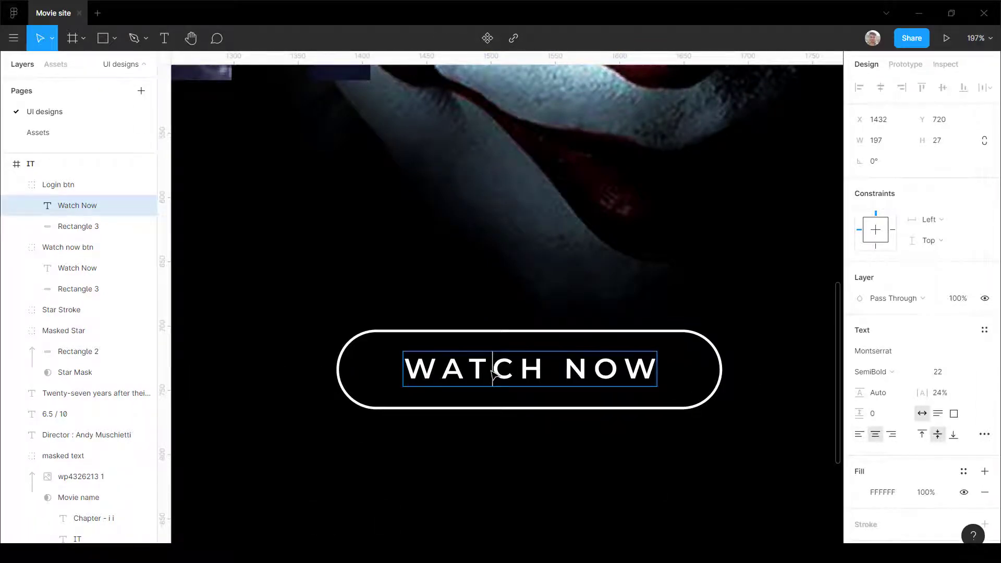
key(ctrl+a)
text(Lo)
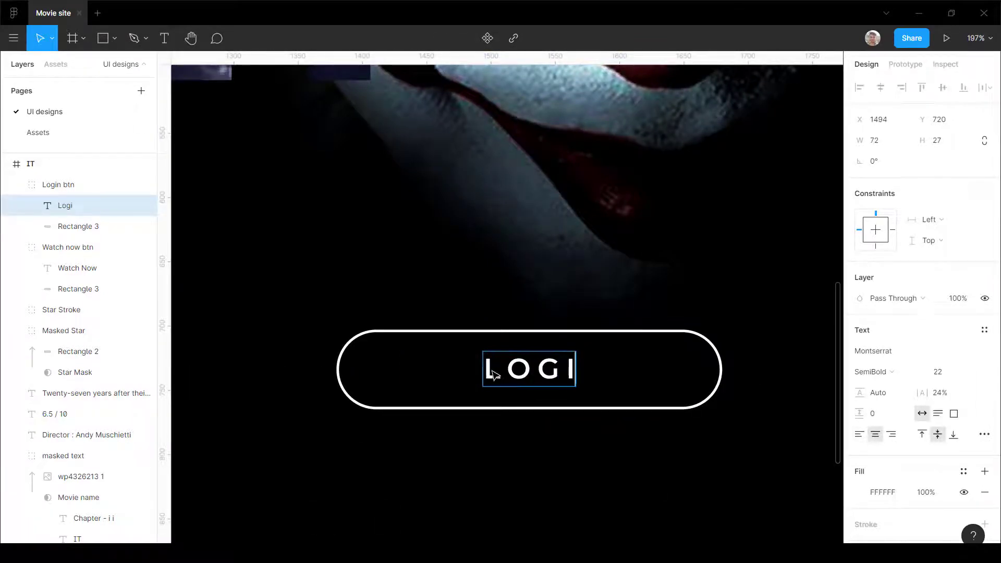
click(447, 348)
scroll(446, 347, down, 5)
scroll(504, 338, up, 5)
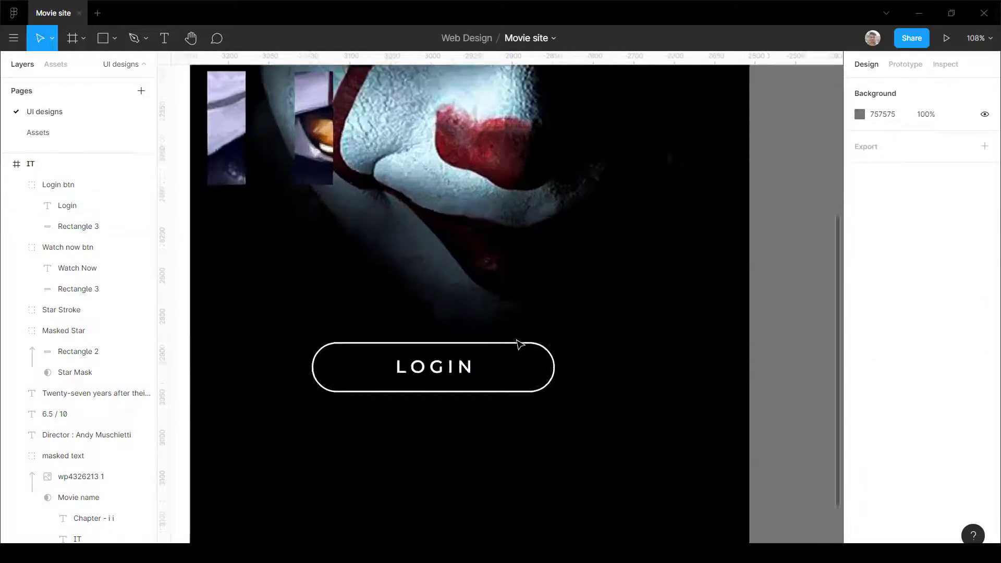
Step: Set the layer opacity of the Login button's outlined rectangle to 50%
click(527, 355)
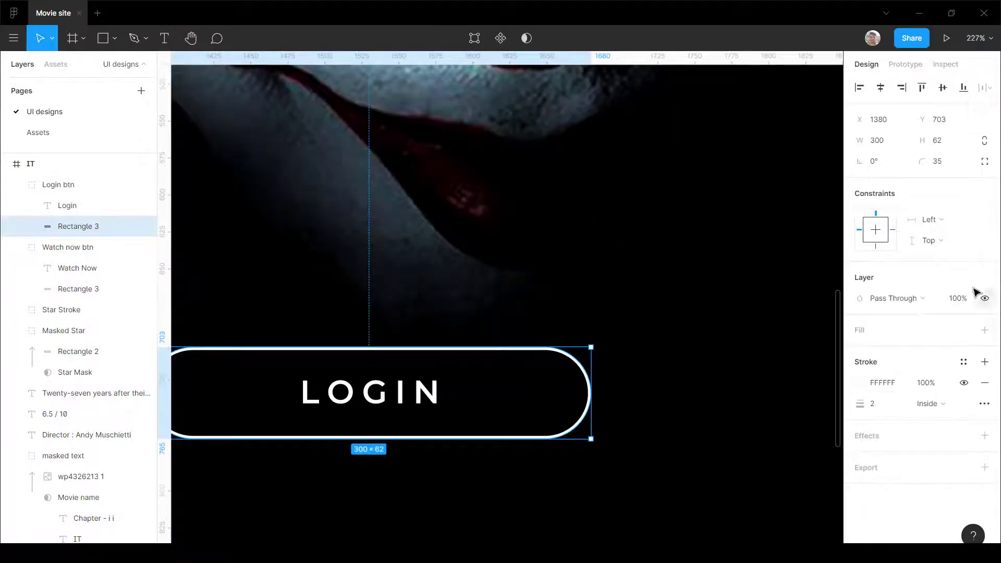
key(Return)
scroll(765, 324, down, 4)
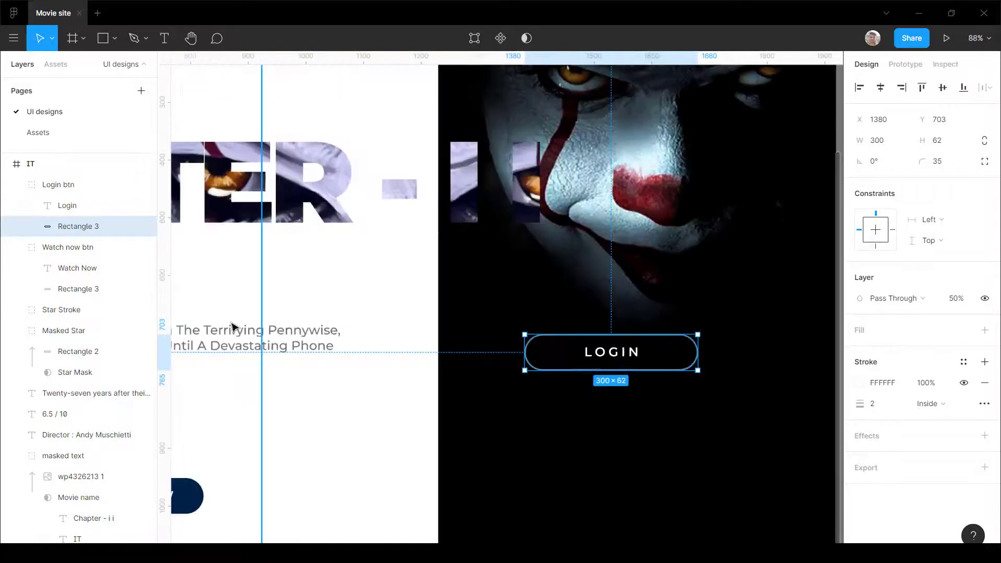
scroll(232, 325, down, 4)
click(632, 342)
Step: Duplicate the Login button directly below itself at Y 796 and change the copy's text to "Signup"
scroll(341, 334, up, 4)
scroll(468, 307, up, 5)
click(576, 306)
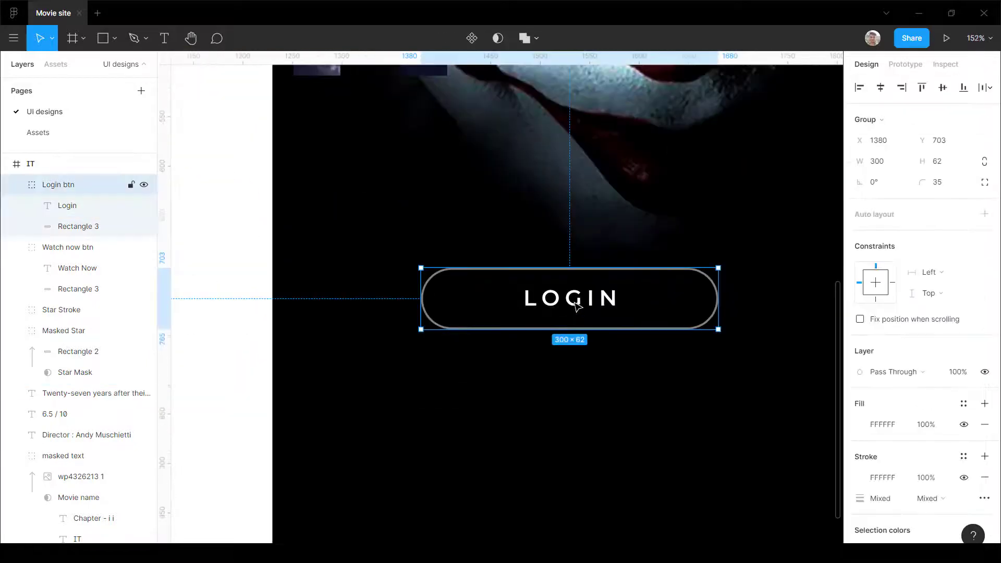
drag(584, 310, 584, 402)
double_click(573, 392)
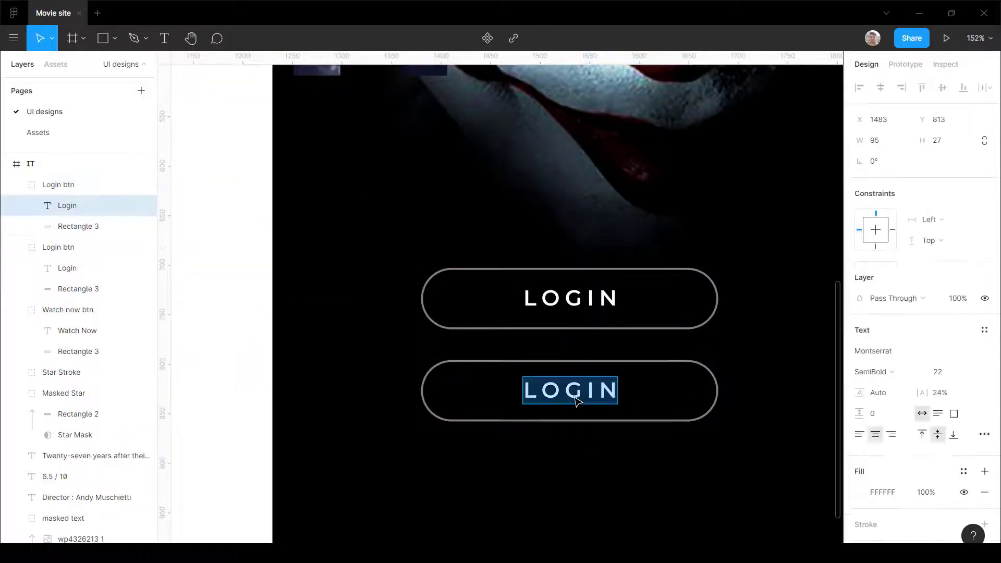
text(Si)
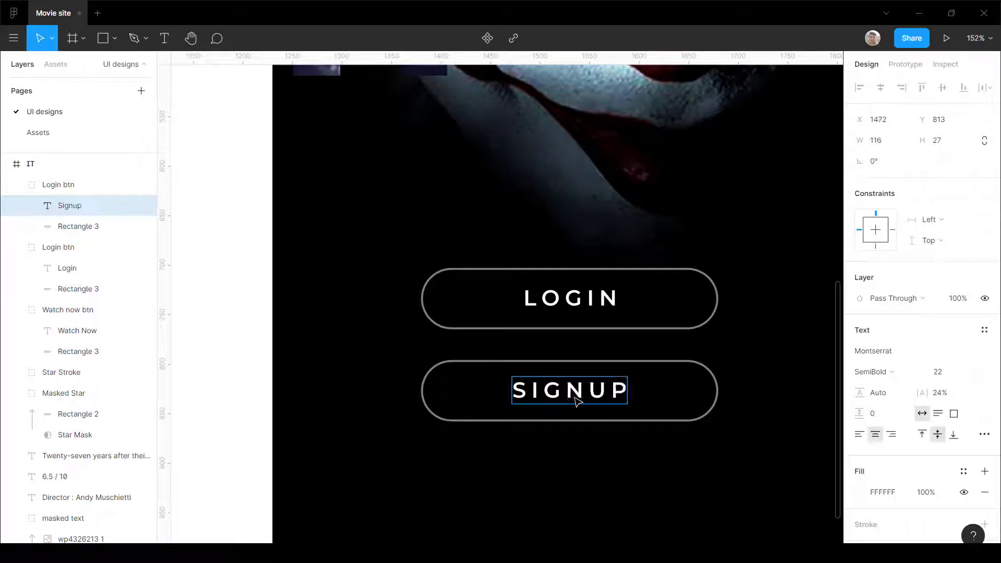
key(Escape)
Step: Replace the Signup button rectangle's outline with a solid white FFFFFF fill
click(685, 370)
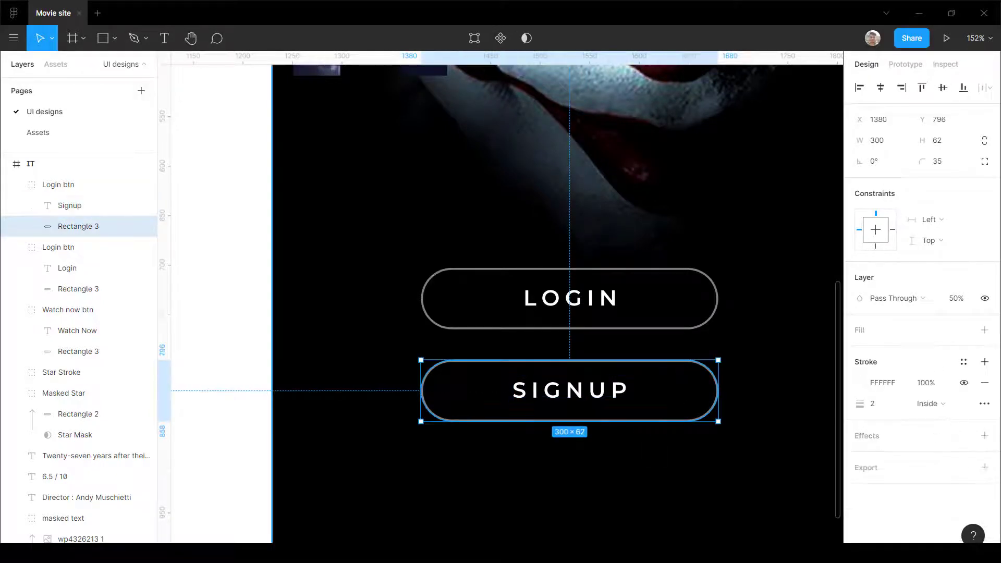
click(984, 382)
click(984, 329)
click(859, 351)
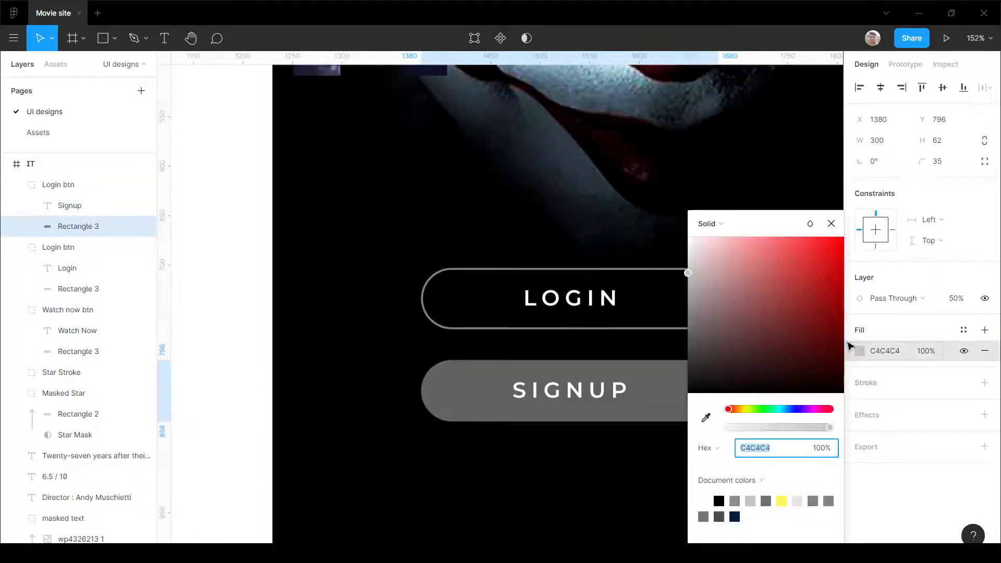
drag(746, 305, 686, 234)
click(958, 319)
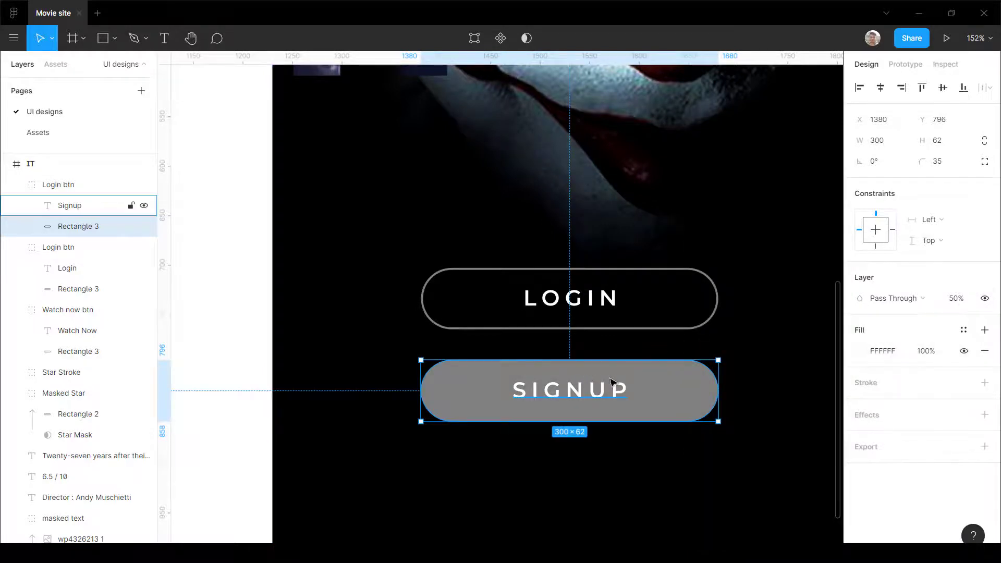
scroll(611, 383, down, 5)
click(683, 431)
scroll(490, 369, up, 3)
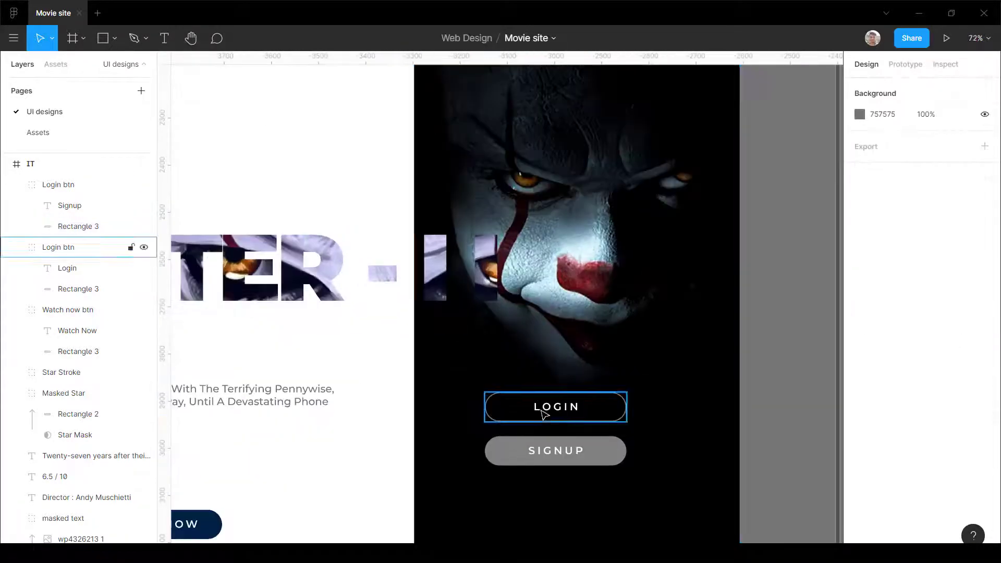
Step: Move the Signup button beside the Login button, level with it at the same height
click(543, 413)
shift+click(556, 451)
click(578, 429)
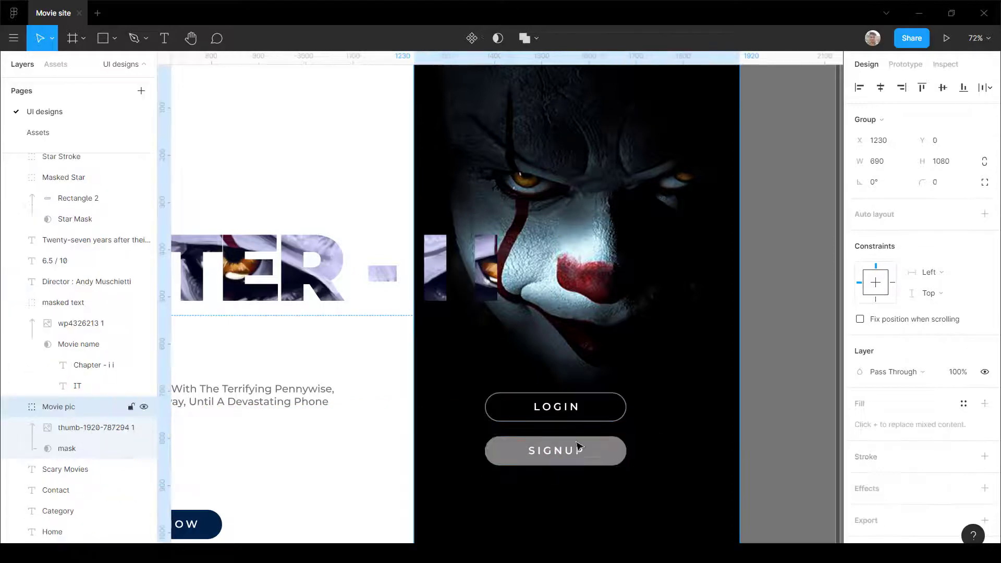
drag(574, 456, 674, 416)
key(ctrl+z)
click(584, 458)
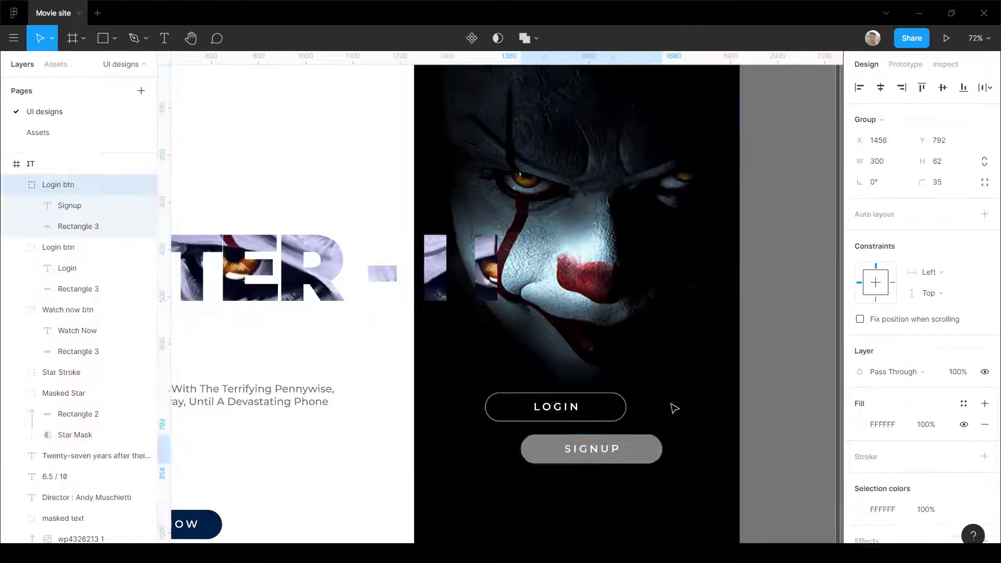
drag(583, 457, 739, 414)
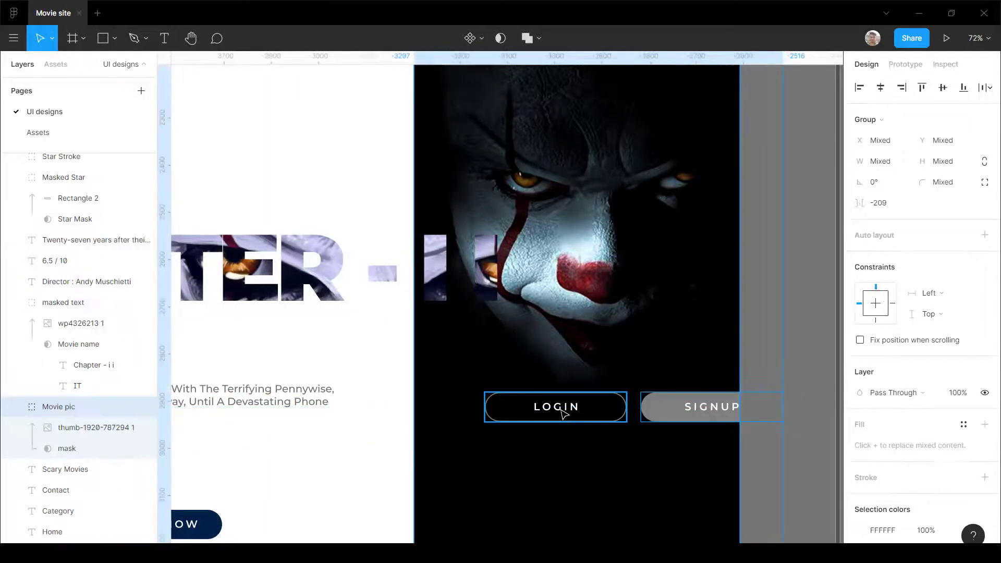
Step: Move the Login and Signup buttons together up to Y 55, above the clown's face
scroll(550, 440, down, 5)
shift+click(568, 429)
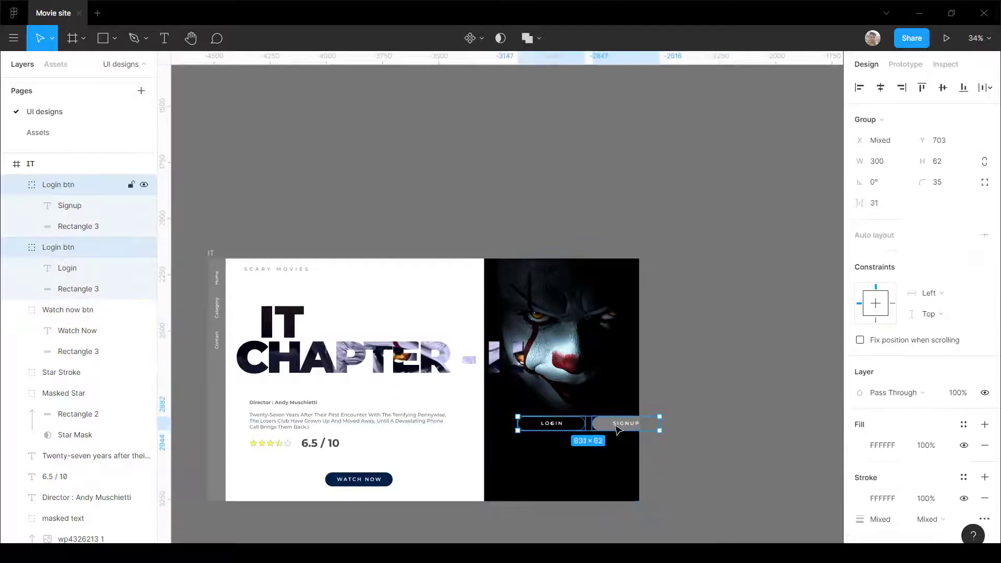
drag(568, 429, 571, 271)
scroll(572, 270, up, 5)
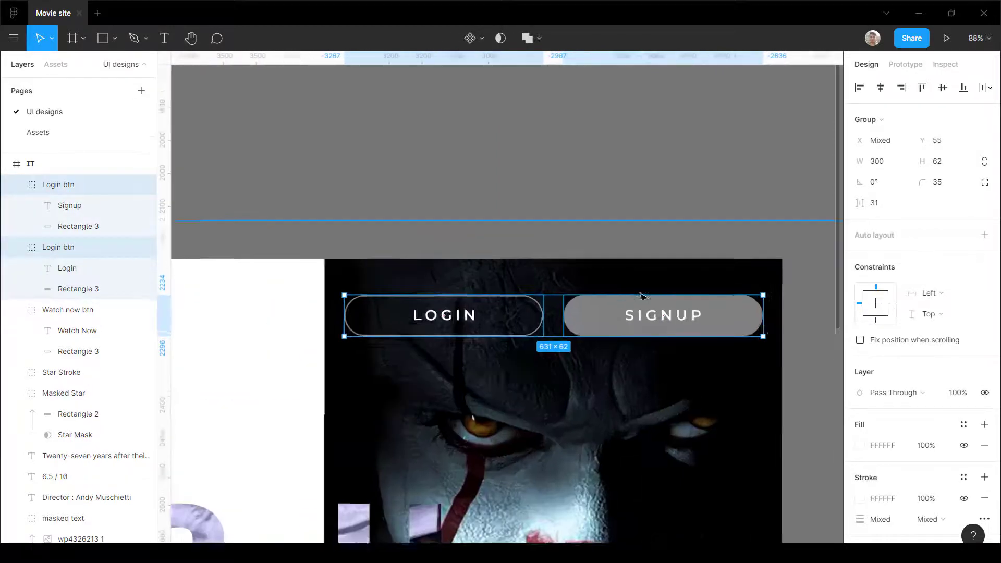
Step: Scale the Login and Signup buttons down together to about 243 × 50 each and shift them back over the movie picture
scroll(677, 304, down, 2)
scroll(708, 323, up, 3)
drag(748, 343, 656, 324)
drag(516, 314, 553, 317)
scroll(417, 302, up, 1)
Step: Set the Login and Signup labels to auto width so each word fits on one line
double_click(417, 303)
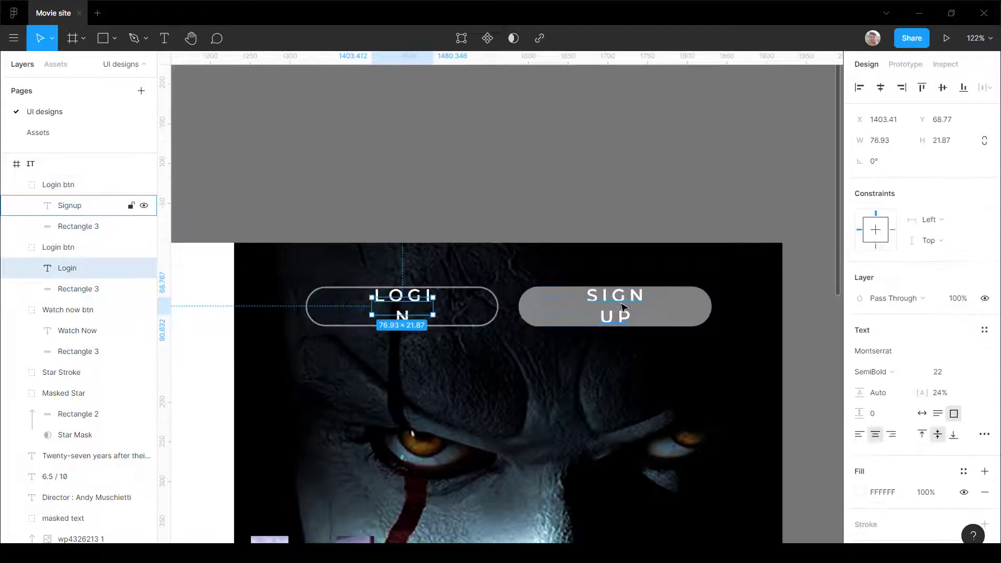
click(922, 415)
scroll(547, 364, down, 5)
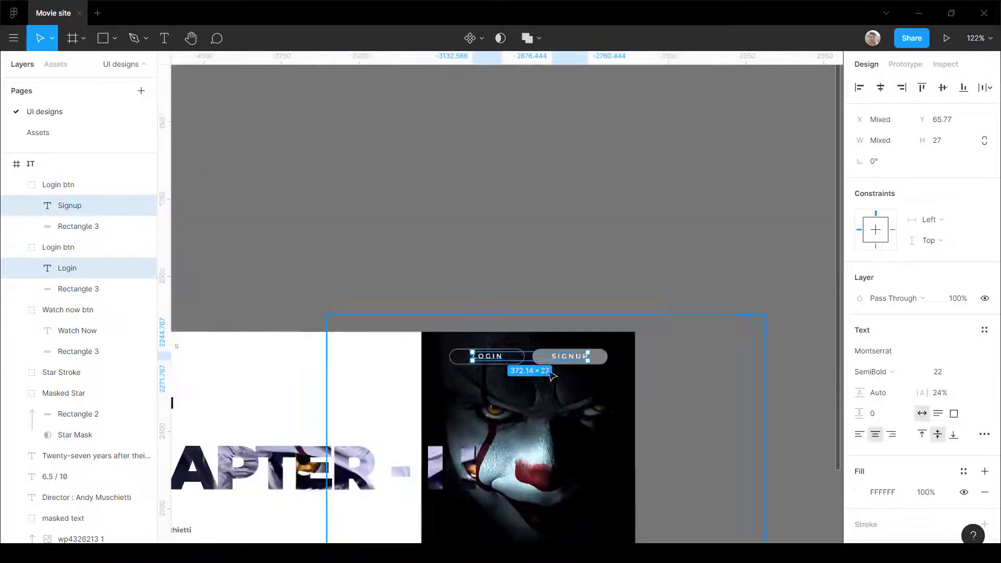
click(612, 240)
scroll(658, 265, up, 3)
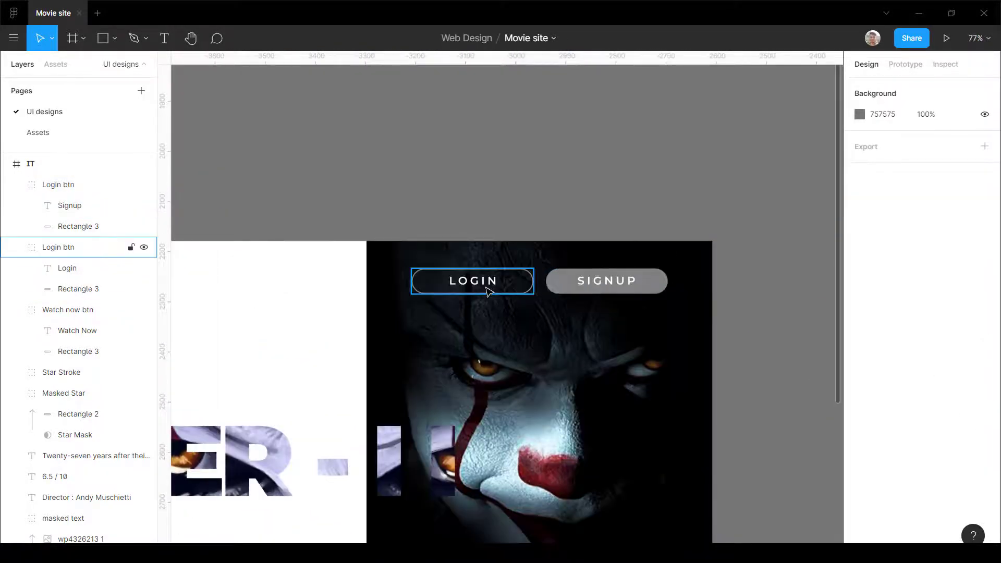
Step: Shift the Login and Signup buttons together slightly to the right within the movie picture
click(486, 290)
shift+click(597, 292)
drag(594, 292, 600, 290)
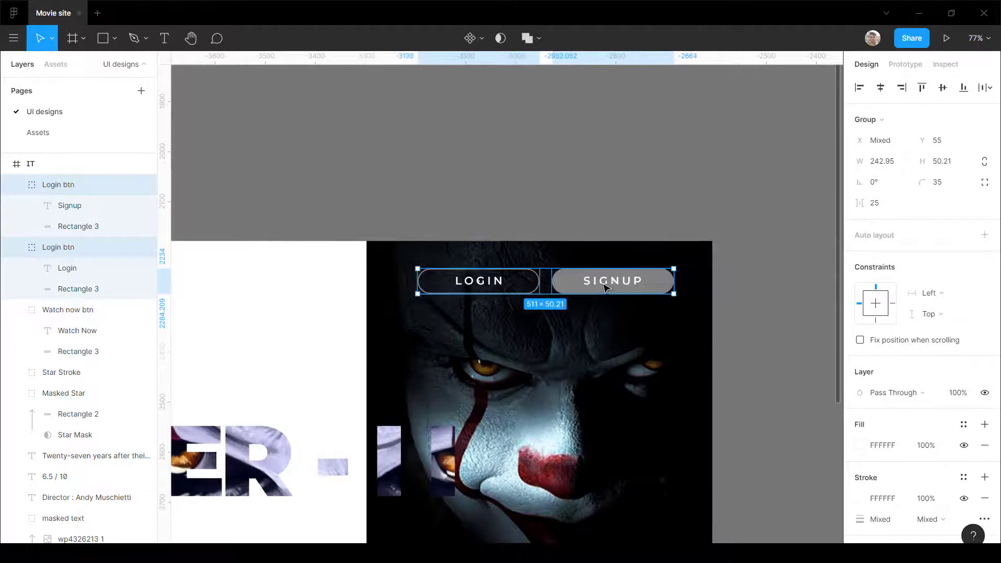
click(625, 181)
Step: Add the text "01" in the black area below the clown's face and colour it white FFFFFF
scroll(625, 181, down, 5)
scroll(641, 253, up, 5)
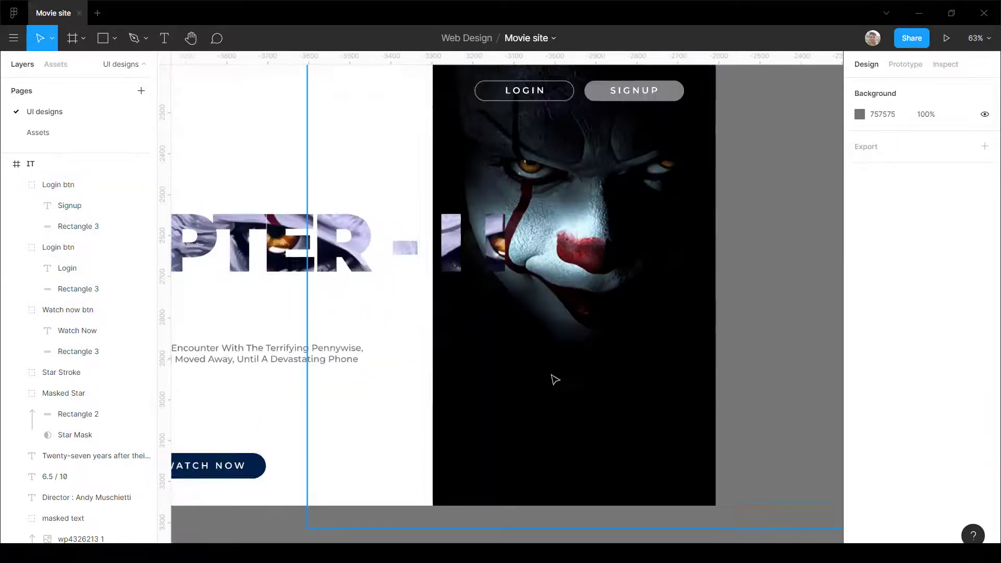
scroll(554, 380, down, 3)
scroll(511, 304, up, 3)
scroll(485, 402, down, 3)
scroll(563, 341, up, 5)
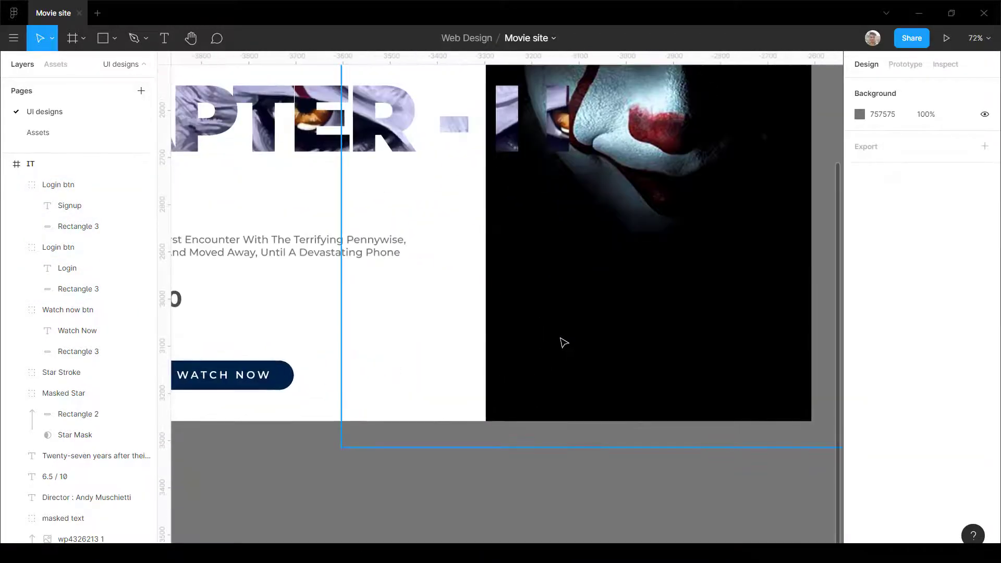
key(t)
click(531, 343)
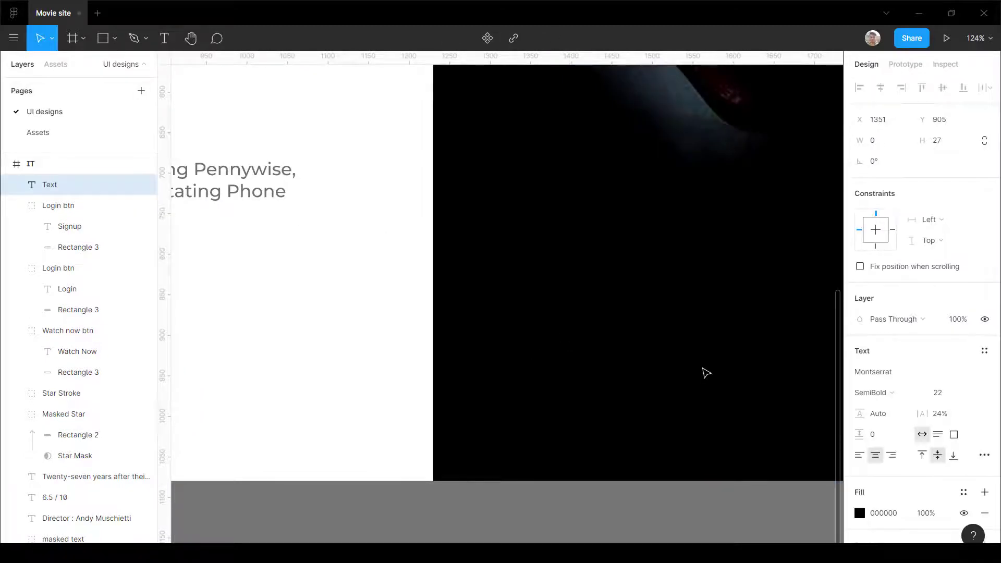
key(Escape)
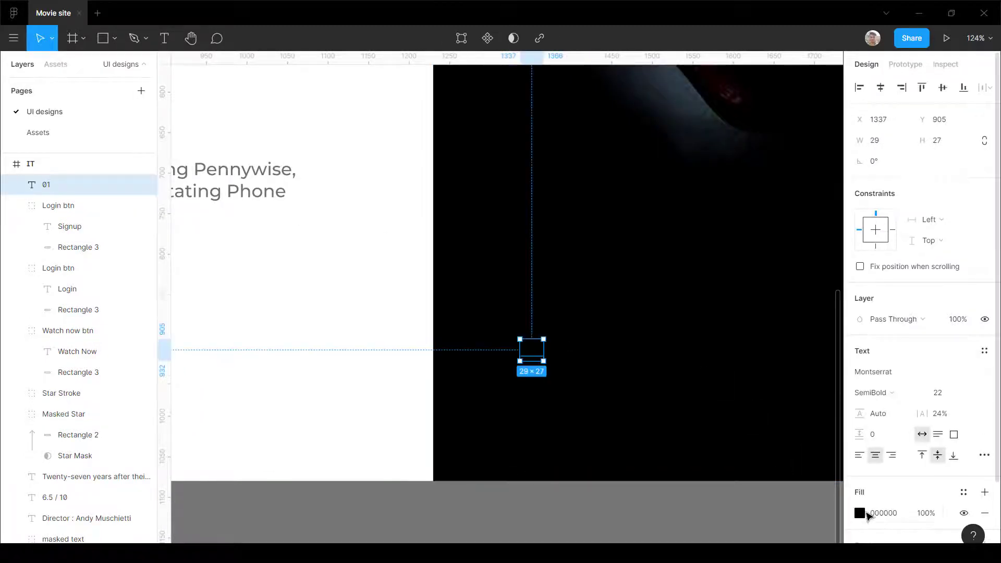
click(859, 513)
drag(688, 393, 638, 195)
click(594, 365)
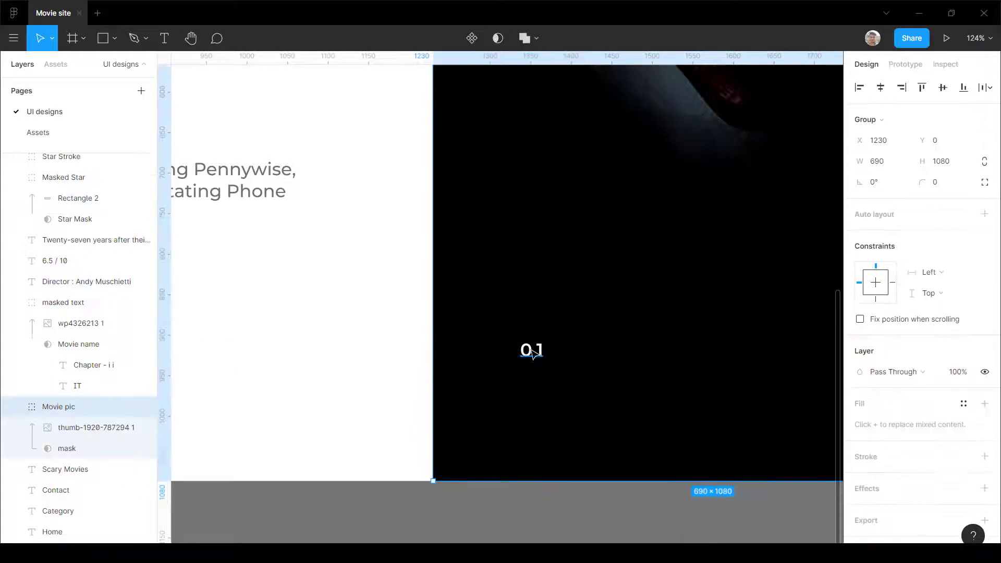
Step: Change the font of the "01" text to Federation
click(533, 352)
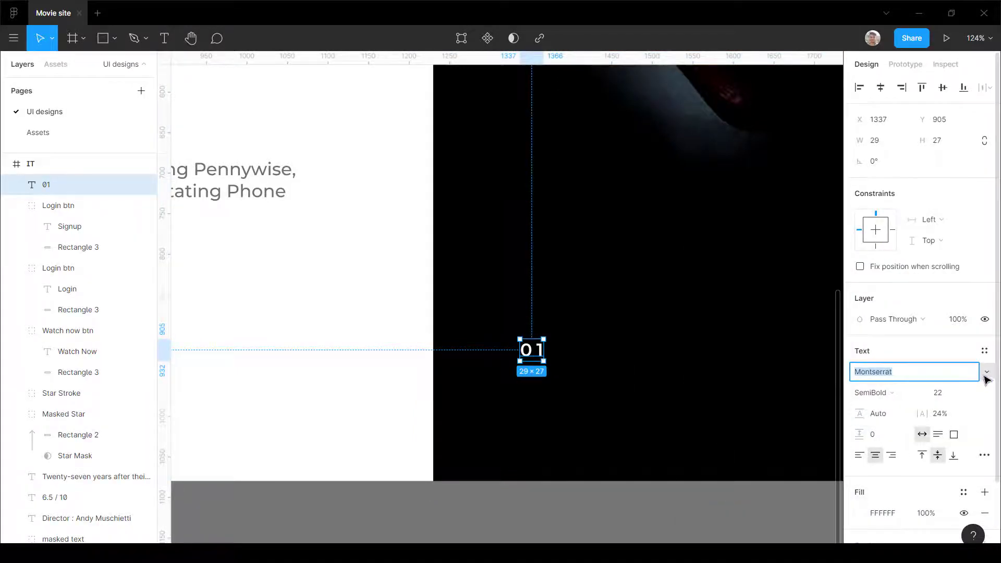
click(985, 373)
scroll(947, 382, up, 20)
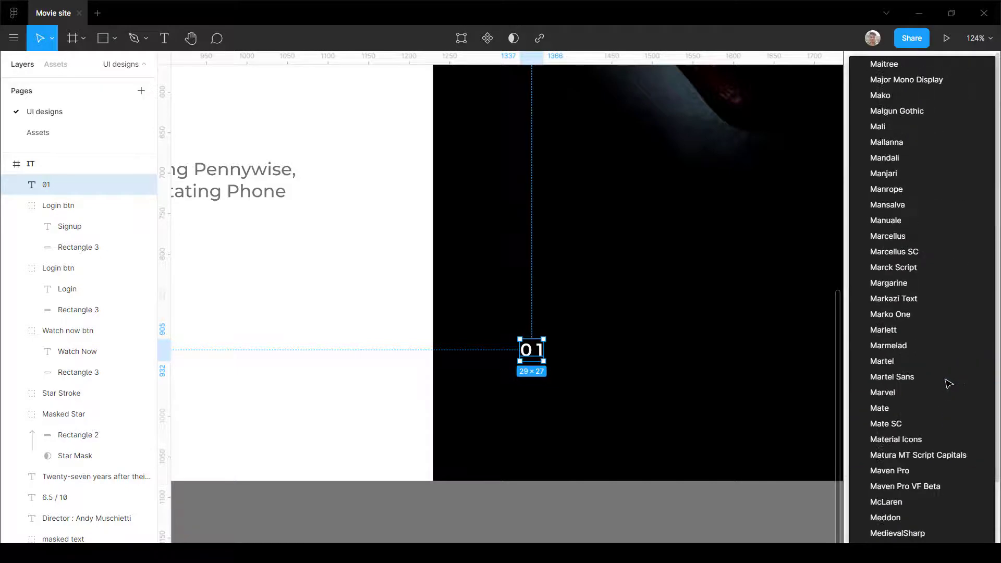
scroll(947, 383, up, 20)
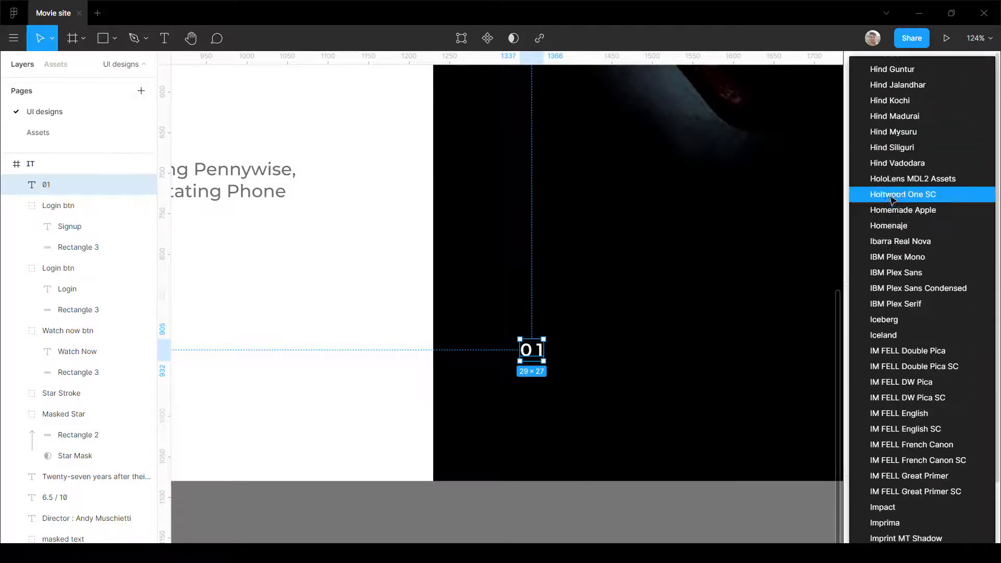
scroll(914, 224, up, 9)
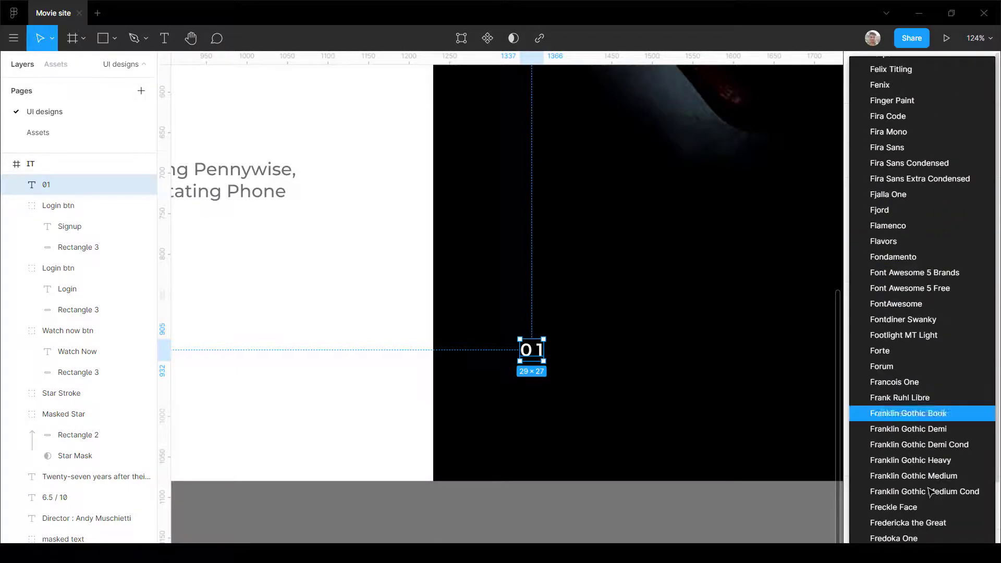
scroll(947, 397, down, 1)
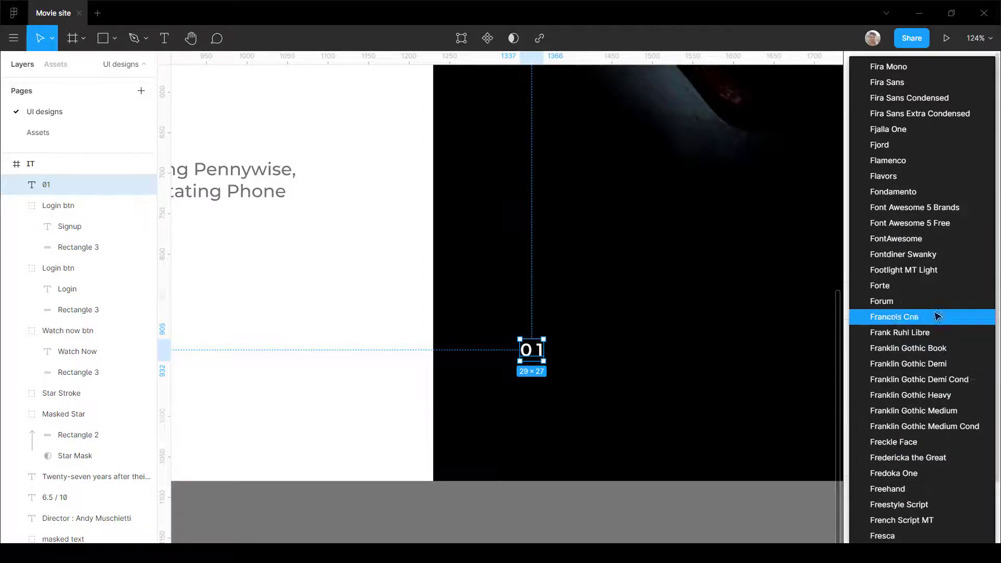
scroll(936, 256, up, 7)
scroll(933, 206, up, 3)
scroll(933, 205, down, 2)
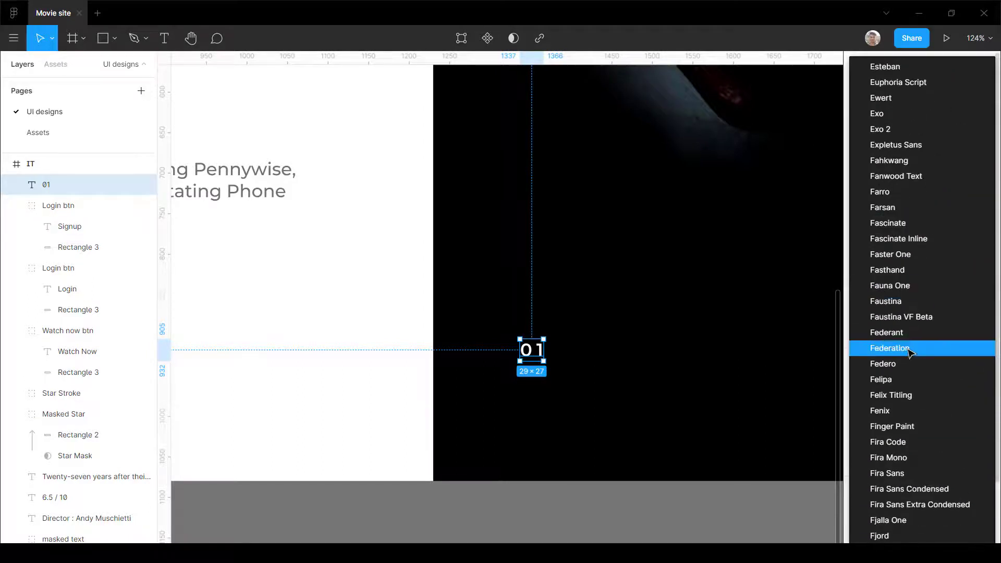
click(909, 347)
scroll(532, 365, up, 4)
scroll(519, 314, down, 5)
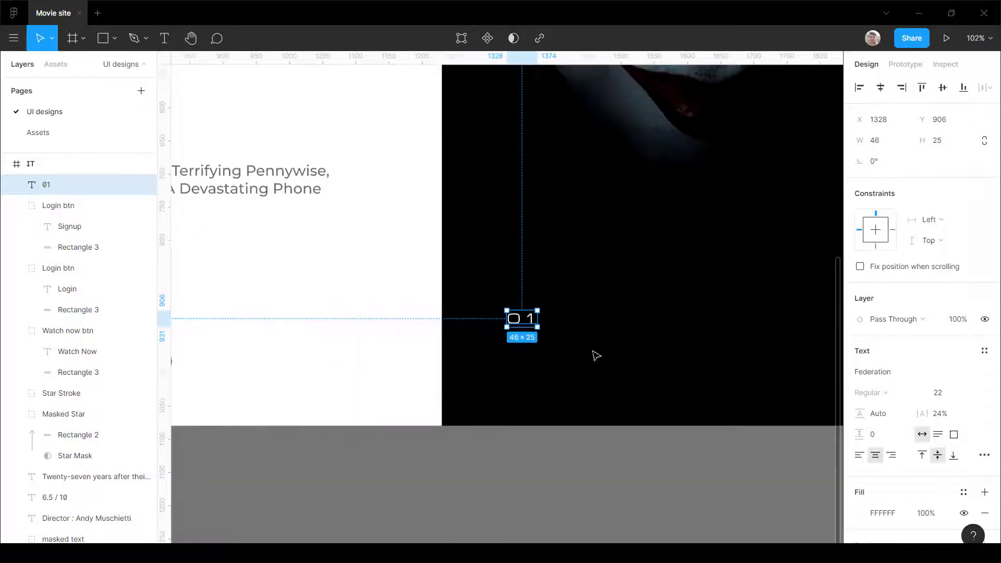
Step: Add an outside stroke of width 1 in white FFFFFF to the "01" text
scroll(916, 409, down, 2)
click(984, 450)
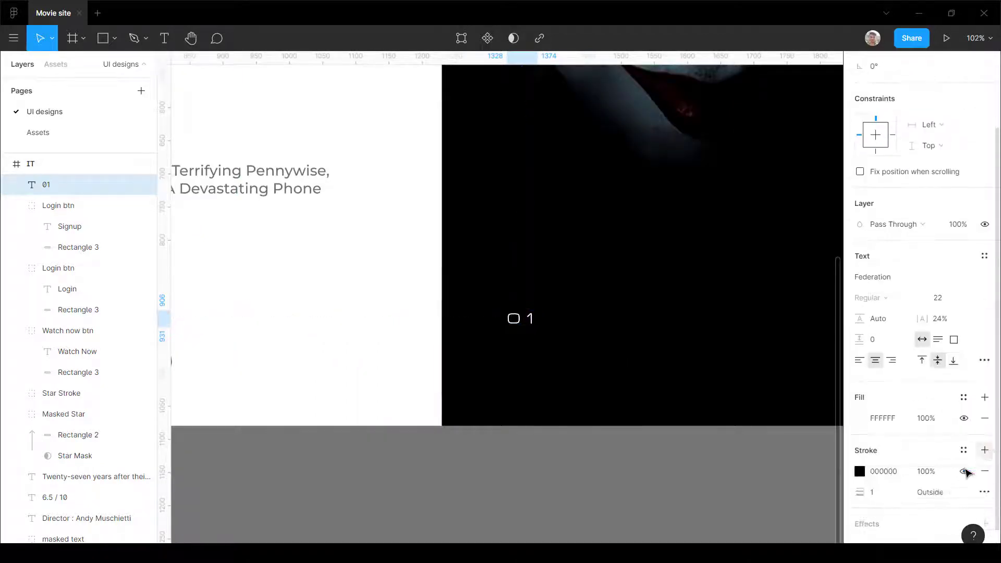
click(937, 495)
click(859, 473)
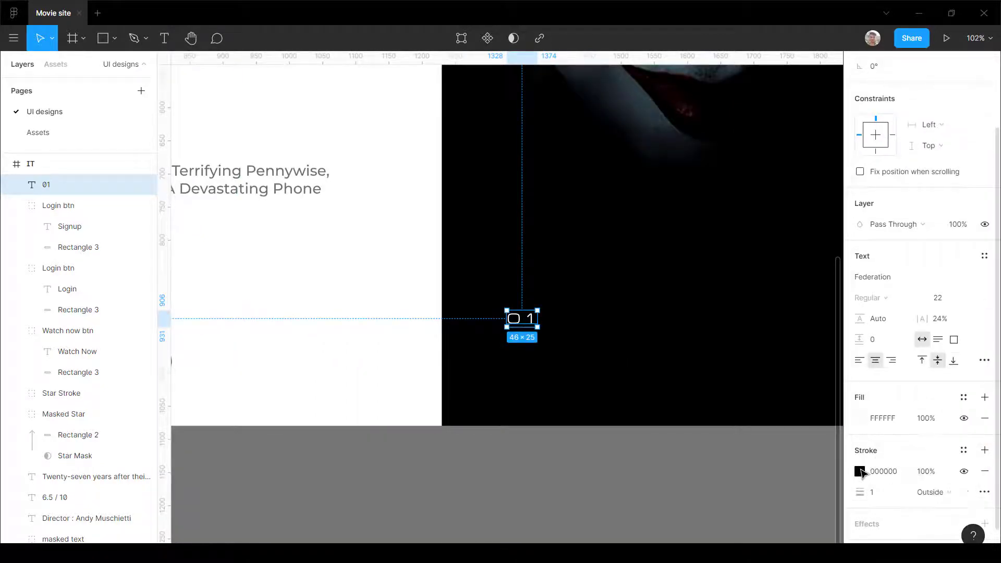
click(859, 472)
text(FFFFFF)
key(Return)
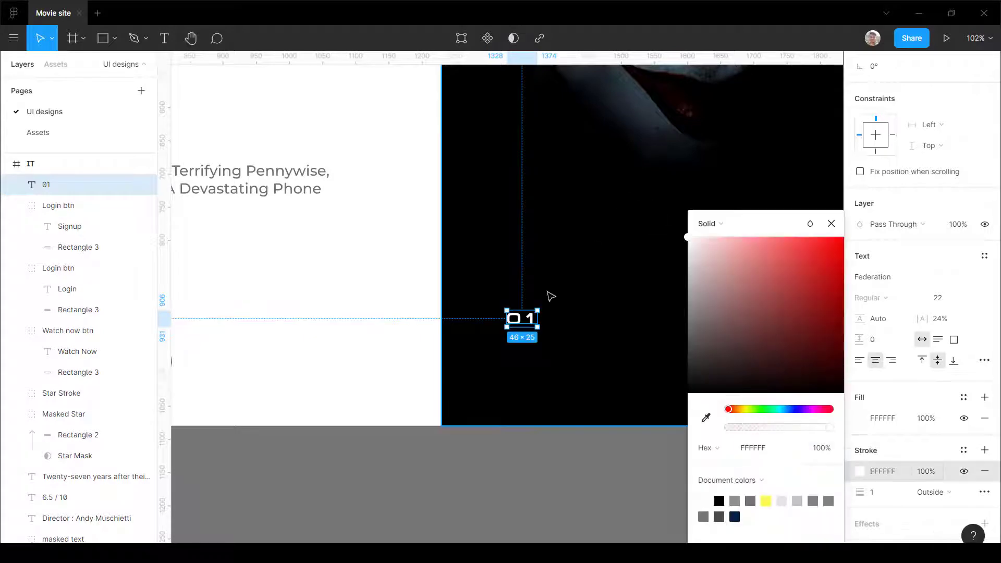
scroll(541, 346, up, 5)
click(626, 304)
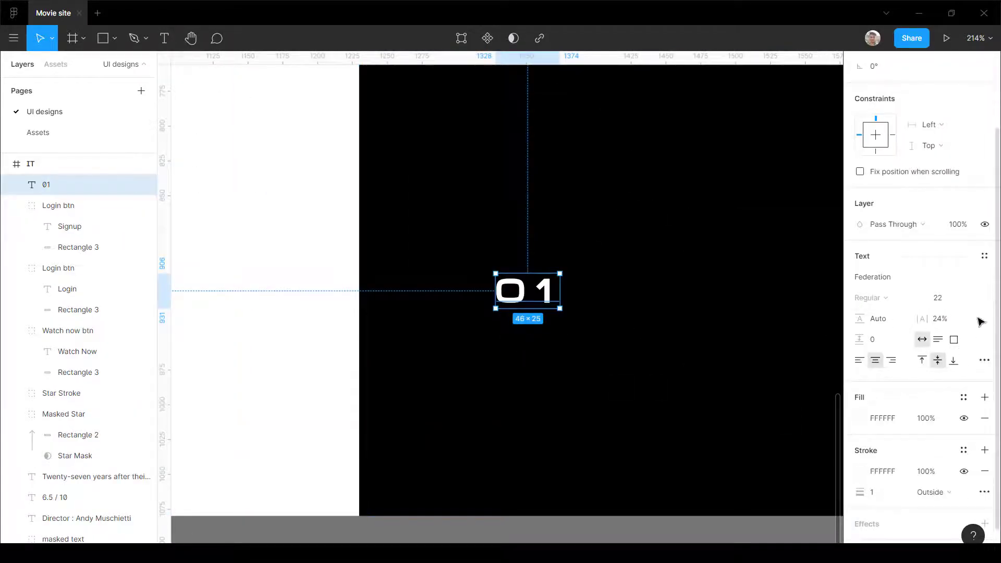
Step: Set the "01" text's font size to 64 and move it to X 1352, Y 893
click(971, 299)
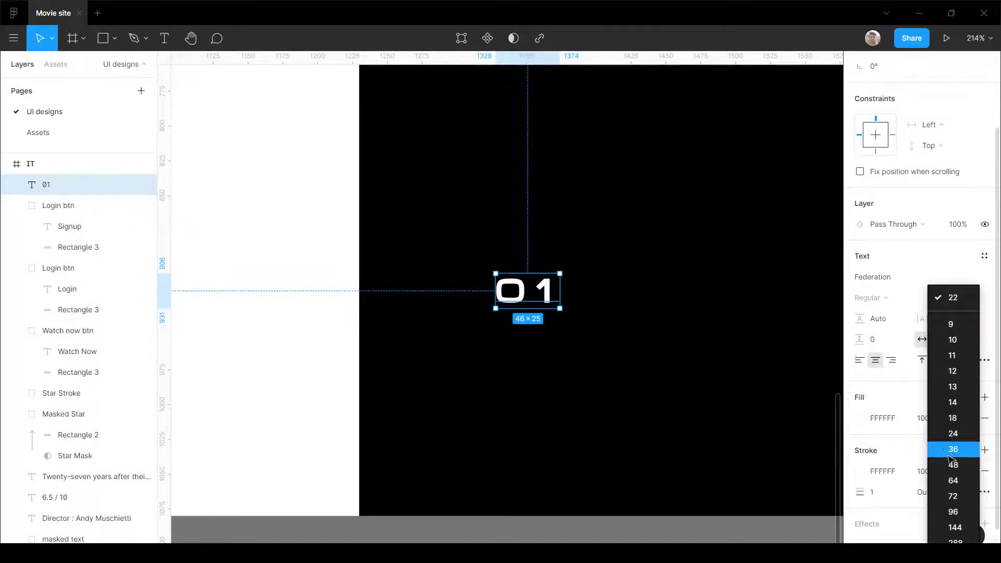
click(953, 480)
scroll(443, 389, down, 5)
scroll(451, 385, up, 3)
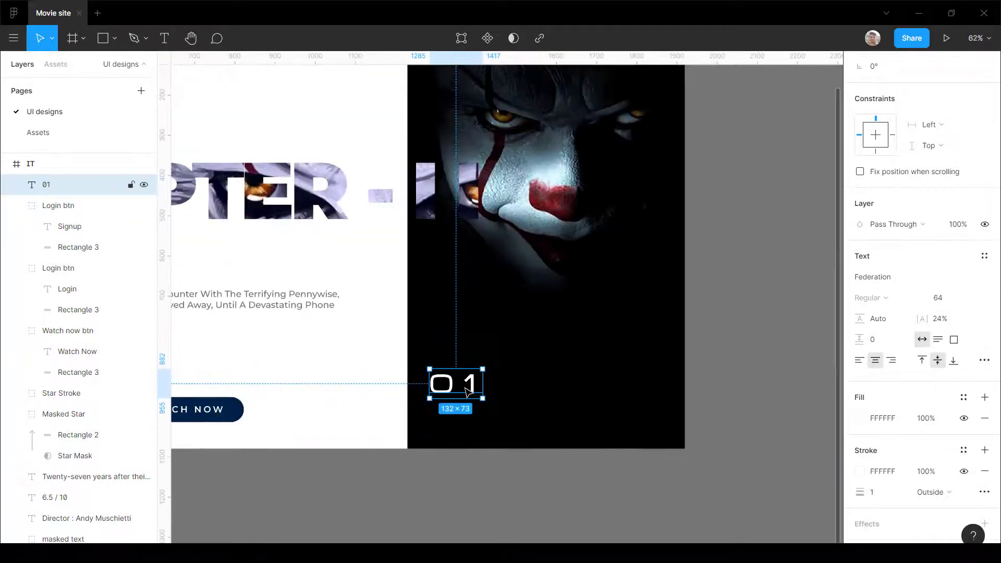
drag(466, 388, 488, 388)
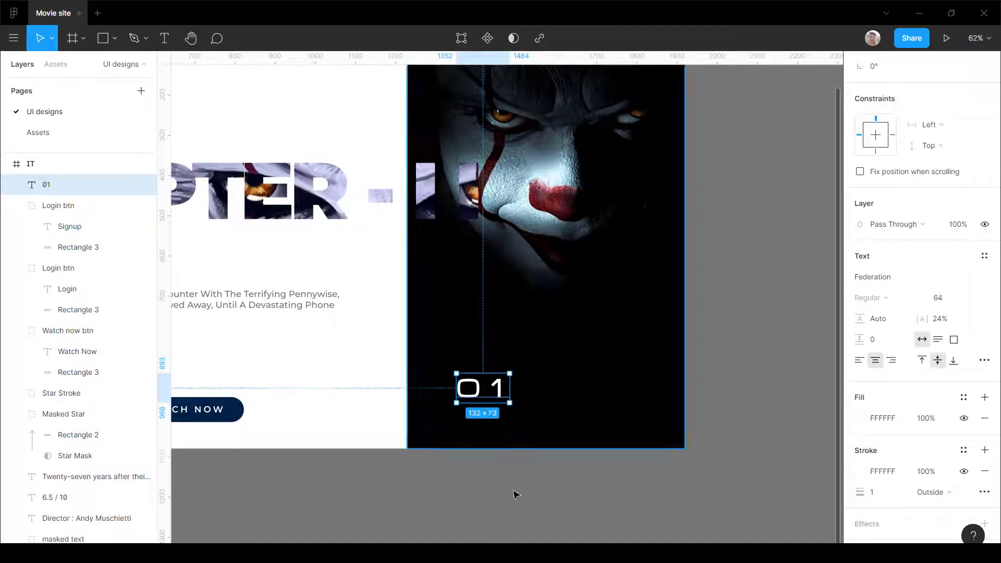
click(516, 494)
Step: Set the layer opacity of the "01" text to 80%
click(481, 397)
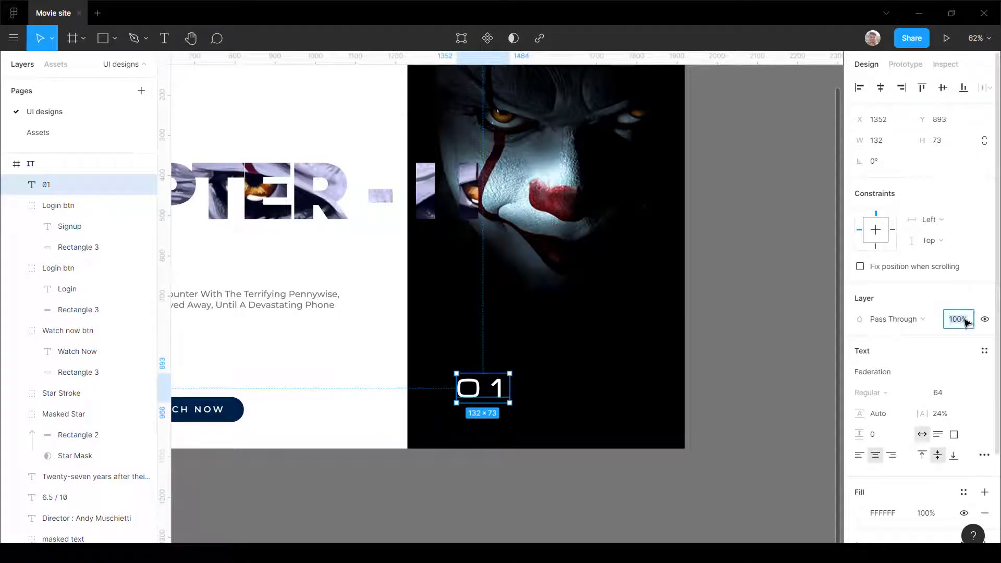
text(80)
key(Return)
scroll(259, 417, down, 3)
click(384, 465)
Step: Launch the Iconify plugin
scroll(294, 375, up, 2)
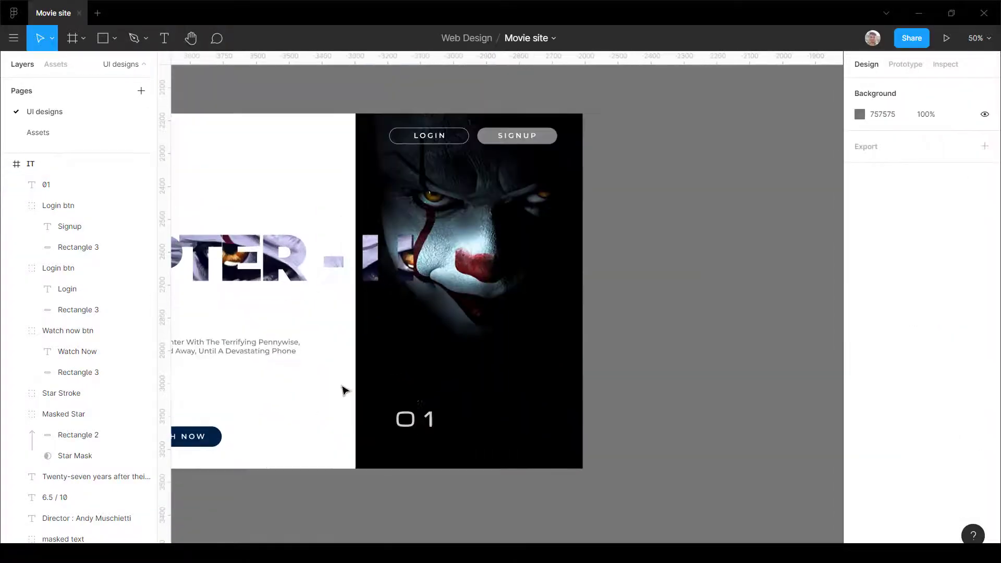
scroll(365, 389, down, 3)
scroll(386, 429, up, 3)
key(ctrl+alt+p)
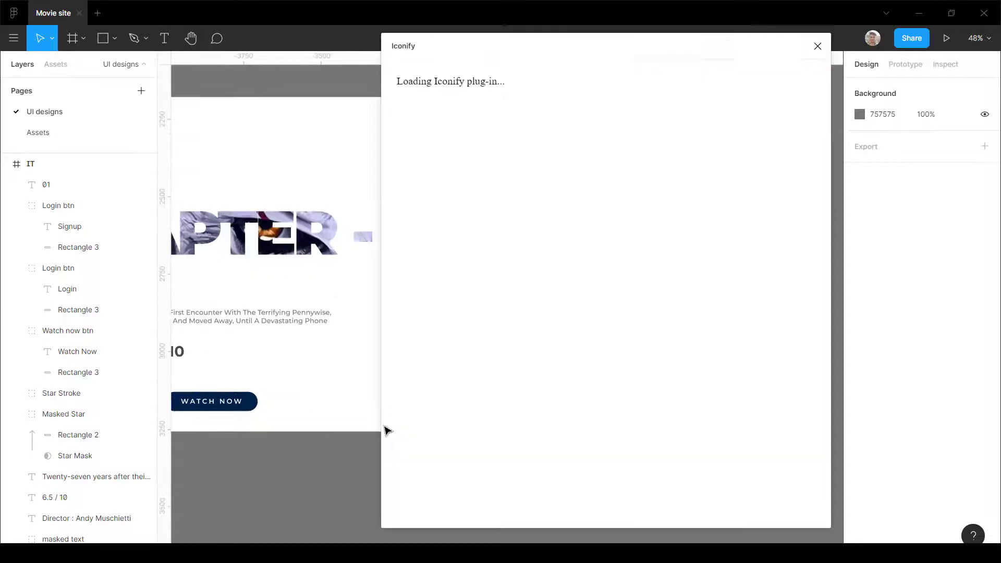
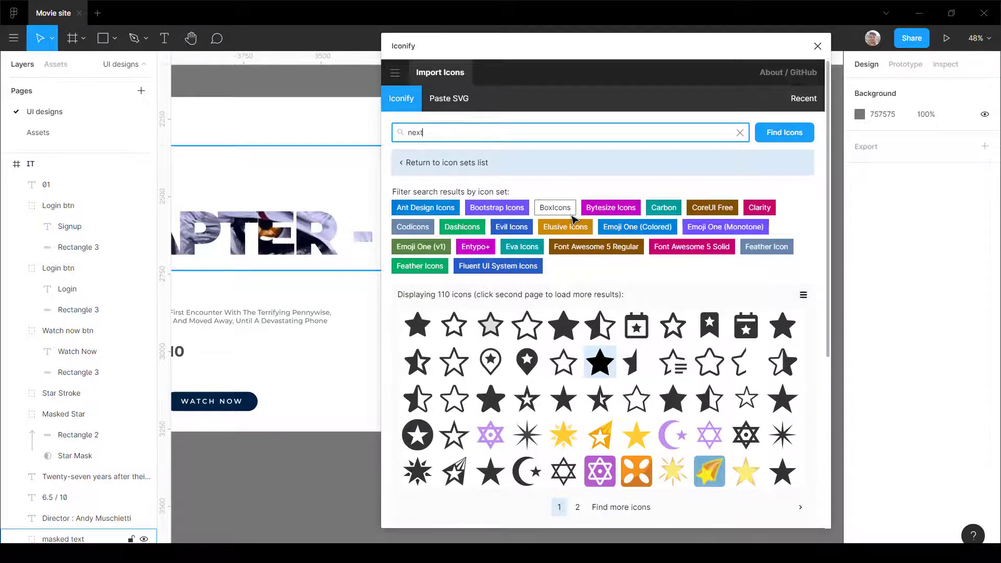
Step: Search Iconify for "next", import the flat-color-icons:next arrow into the page and close the plugin
key(Return)
click(418, 400)
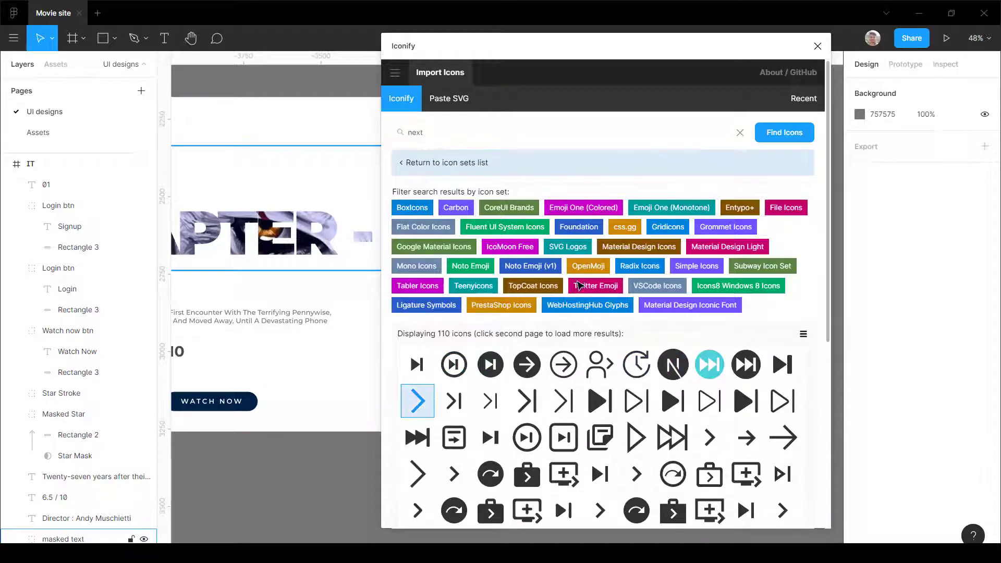
click(783, 498)
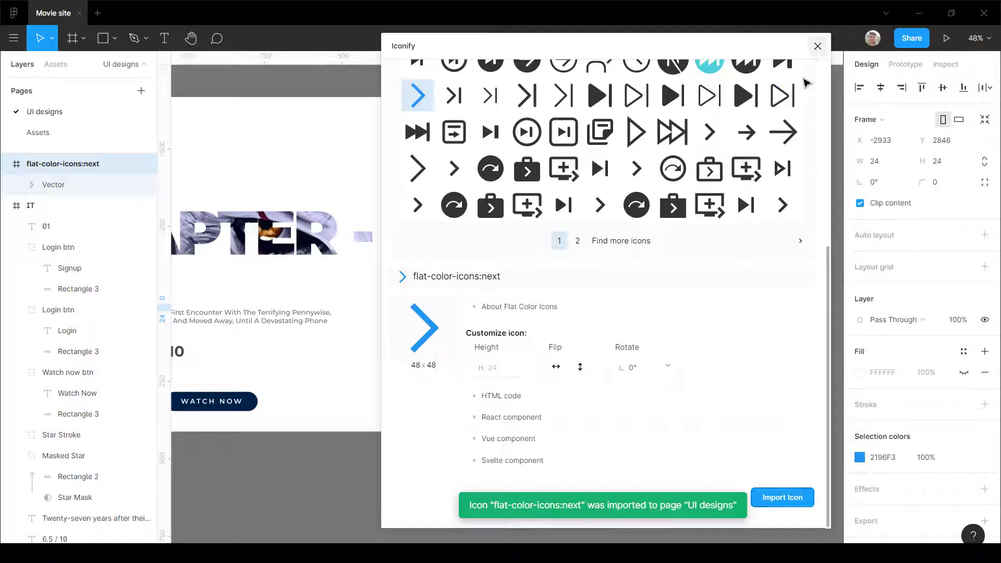
click(817, 46)
Step: Change the imported arrow vector's fill to white FFFFFF
scroll(497, 307, up, 10)
click(504, 341)
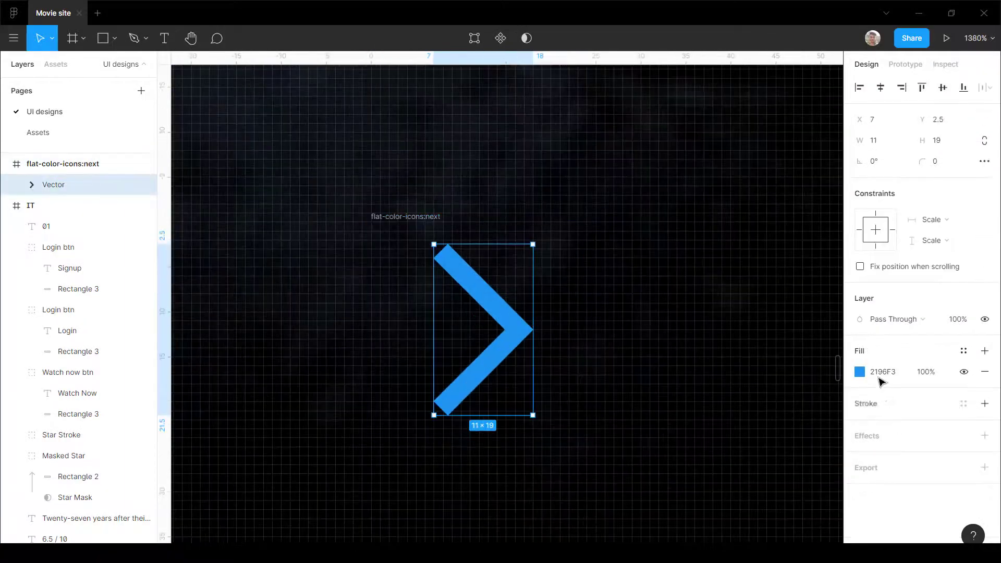
click(860, 372)
text(ffffff)
key(Return)
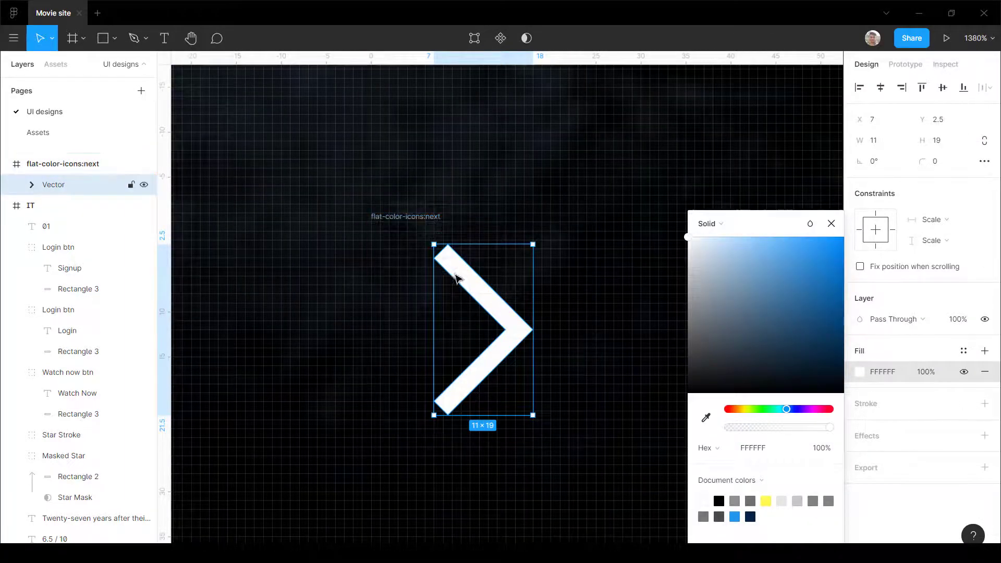
Step: Take the arrow vector out of its icon frame, delete the empty frame and place the arrow at X 1749, Y 942
drag(456, 275, 303, 523)
click(408, 221)
key(Delete)
scroll(484, 190, down, 3)
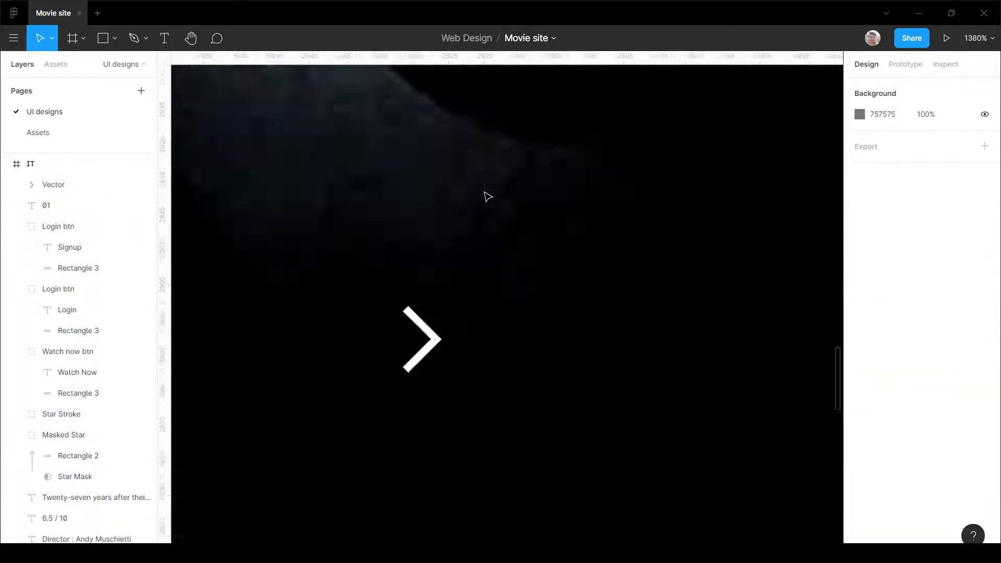
scroll(480, 197, down, 10)
drag(472, 221, 578, 389)
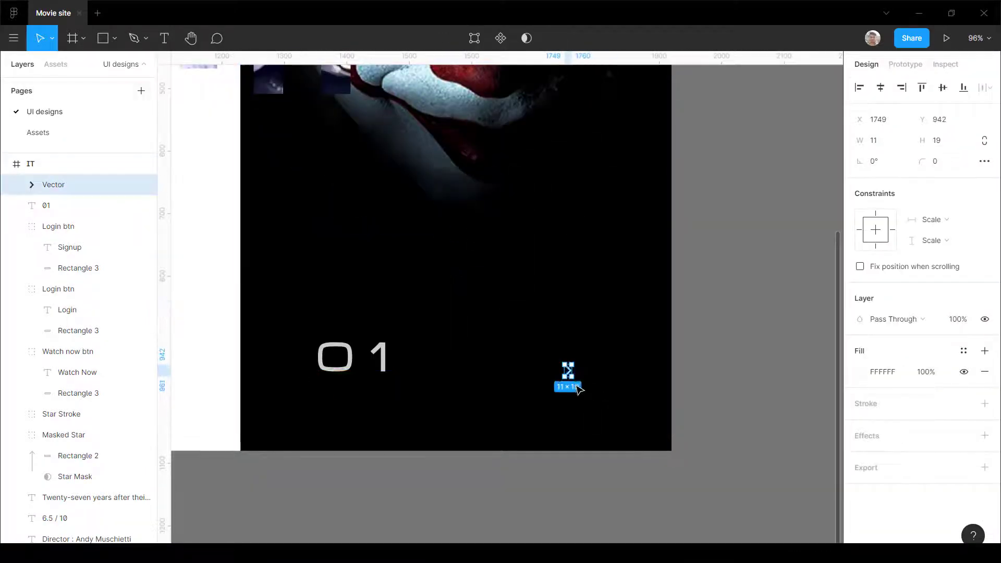
Step: Draw a circle about 73 × 73 and centre it around the arrow at about X 1718, Y 918
scroll(579, 386, up, 5)
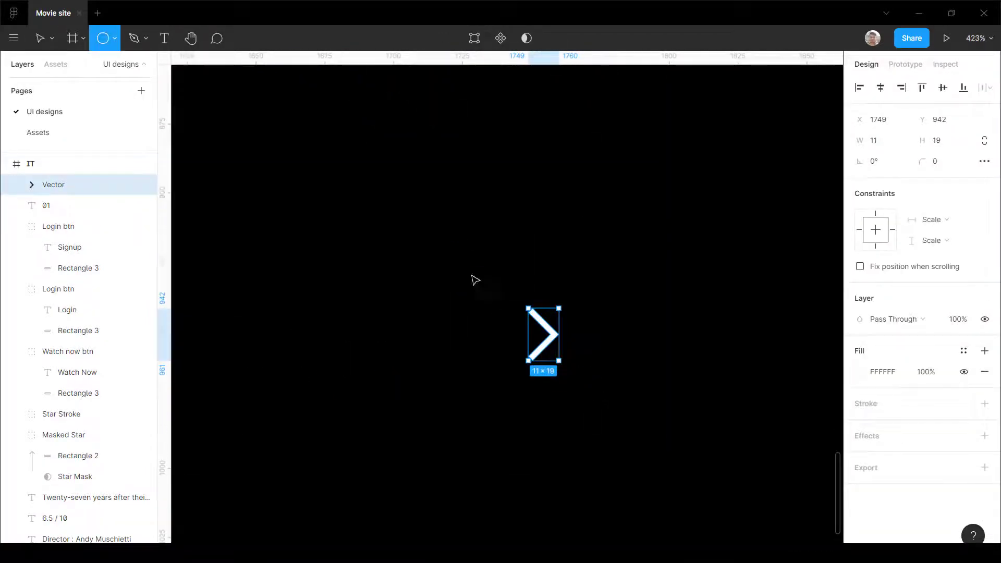
mouse_move(465, 248)
mouse_down()
mouse_move(652, 470)
mouse_move(624, 426)
mouse_move(664, 449)
mouse_up()
drag(610, 385, 588, 379)
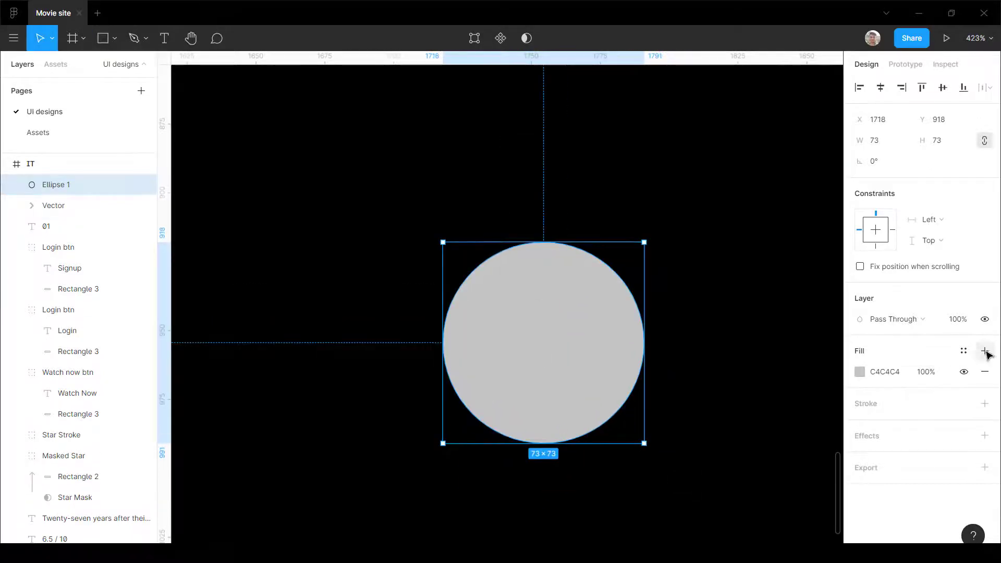
Step: Replace the circle's fill with an inside stroke of width 2 in white FFFFFF
click(984, 372)
click(858, 403)
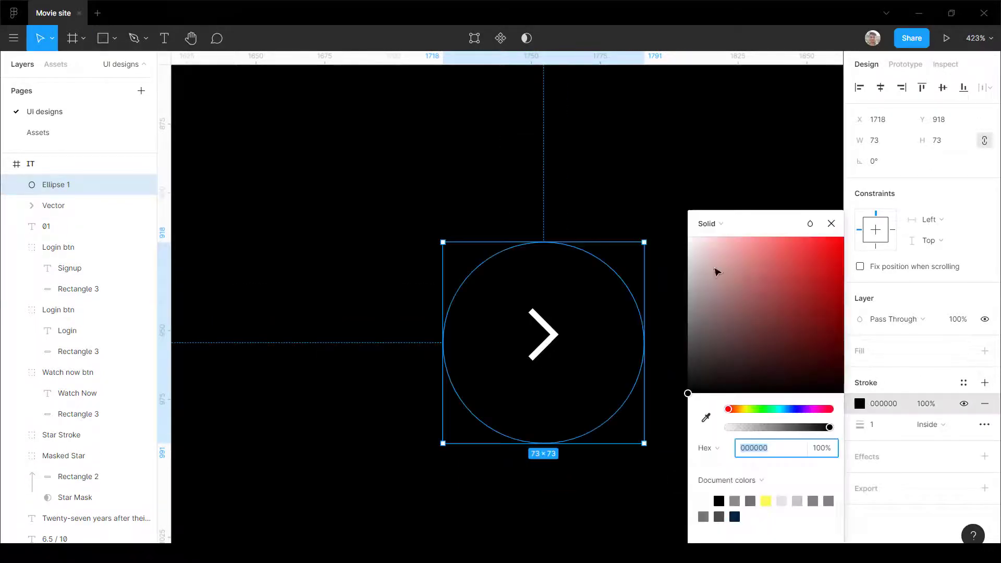
drag(715, 269, 683, 232)
key(Return)
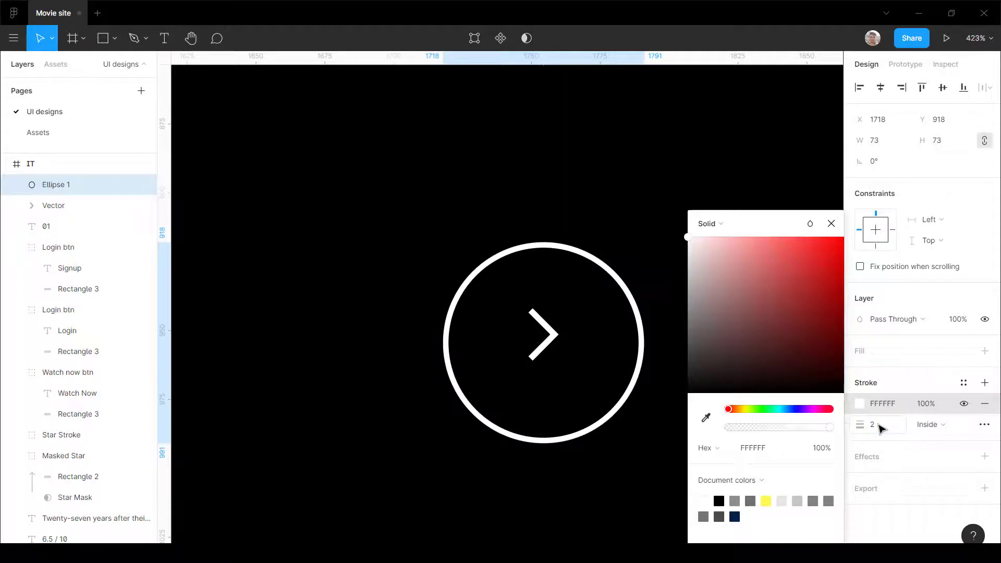
scroll(432, 350, down, 5)
scroll(466, 344, up, 4)
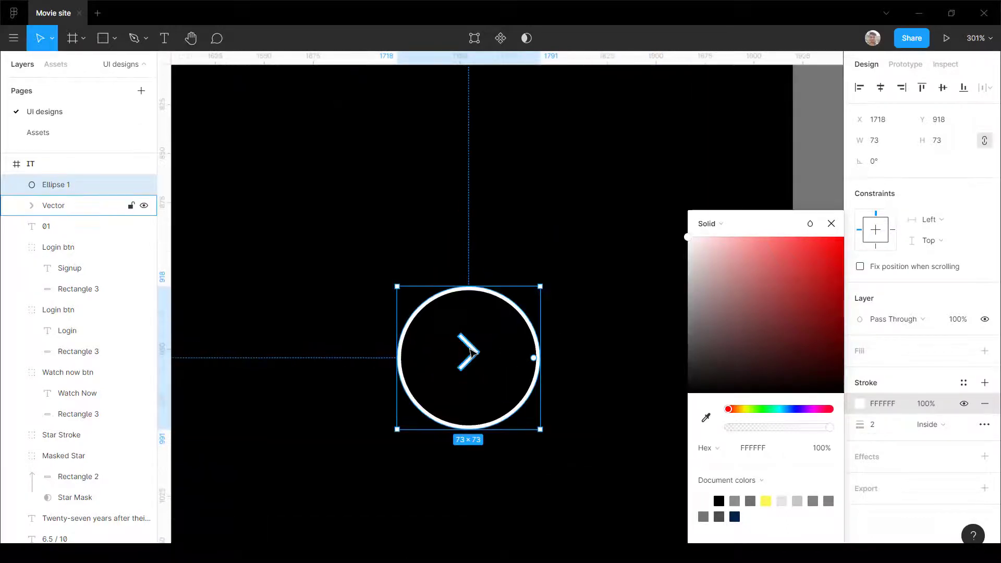
Step: Group the circle with the arrow, enlarge the group to about 142 × 142 and place it at X 1727, Y 859
shift+click(468, 352)
key(ctrl+g)
scroll(521, 369, down, 5)
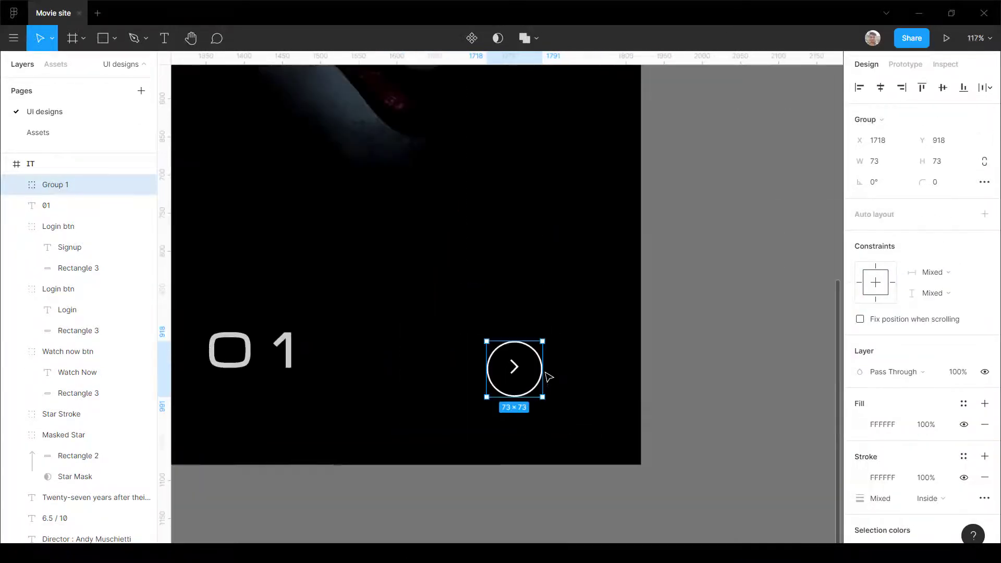
drag(525, 369, 615, 404)
drag(588, 376, 567, 368)
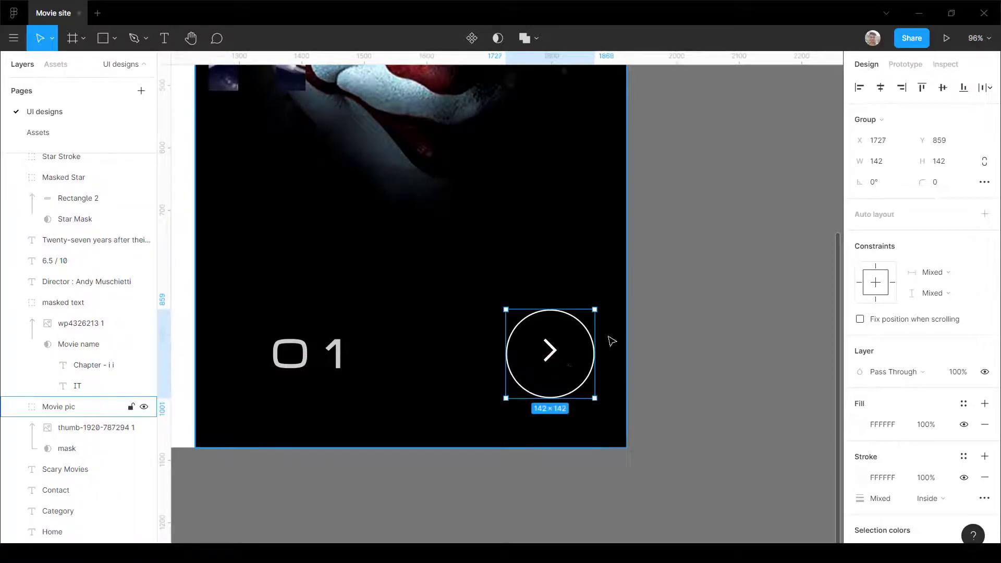
Step: Centre the arrow vector within the circle by moving it to about X 1790, Y 912
scroll(612, 341, up, 1)
click(644, 338)
scroll(575, 363, up, 3)
ctrl+click(542, 353)
click(943, 88)
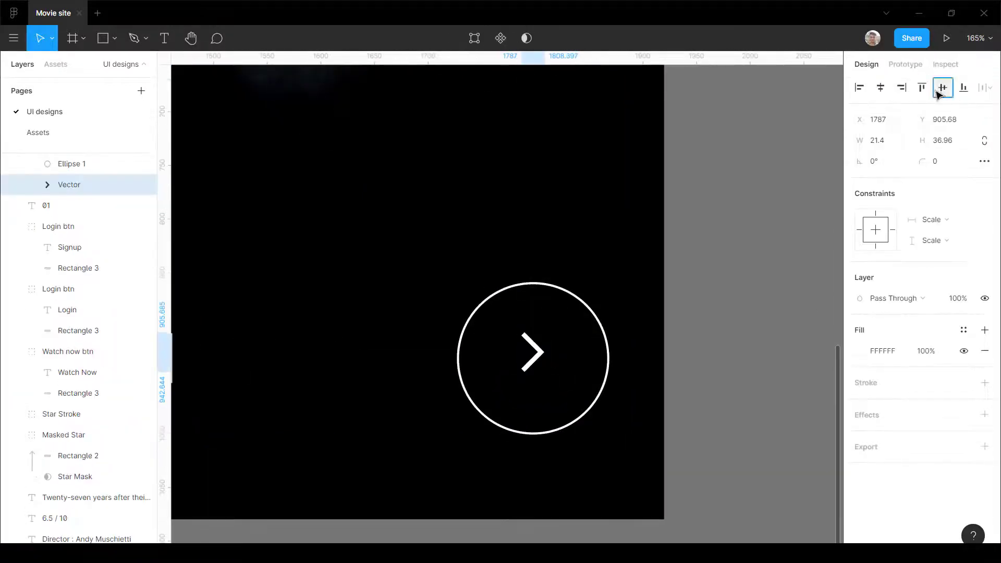
scroll(523, 398, up, 5)
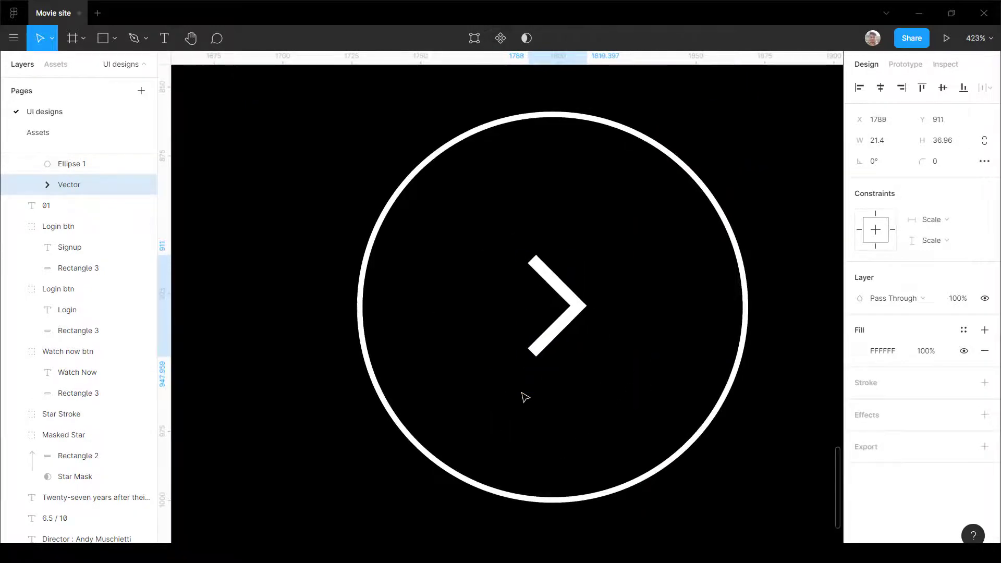
key(Right)
key(Right)
key(Down)
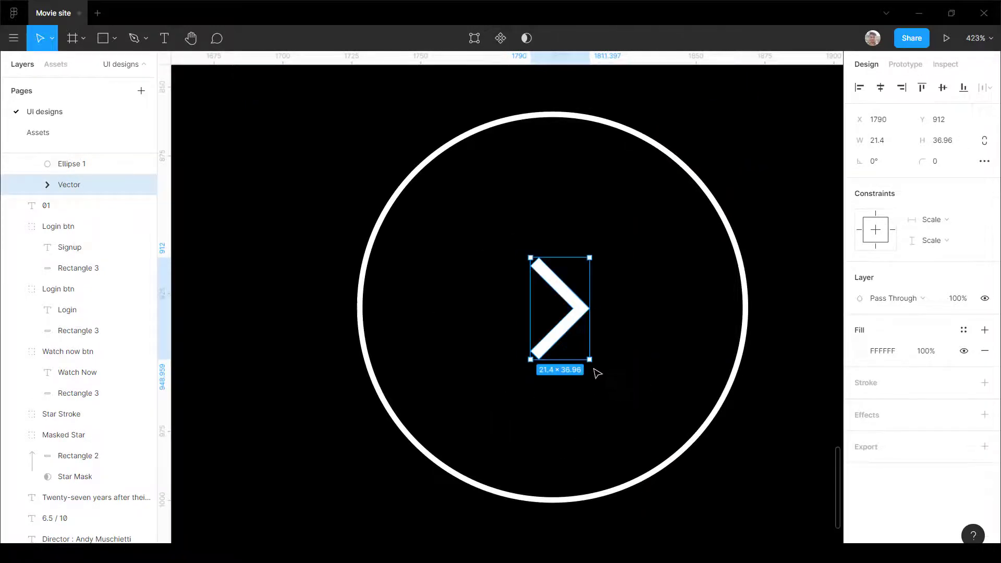
Step: Enlarge the arrow vector inside the circle to about 31 × 53
mouse_move(597, 373)
mouse_down()
mouse_move(610, 380)
mouse_move(603, 375)
mouse_up()
scroll(516, 307, down, 5)
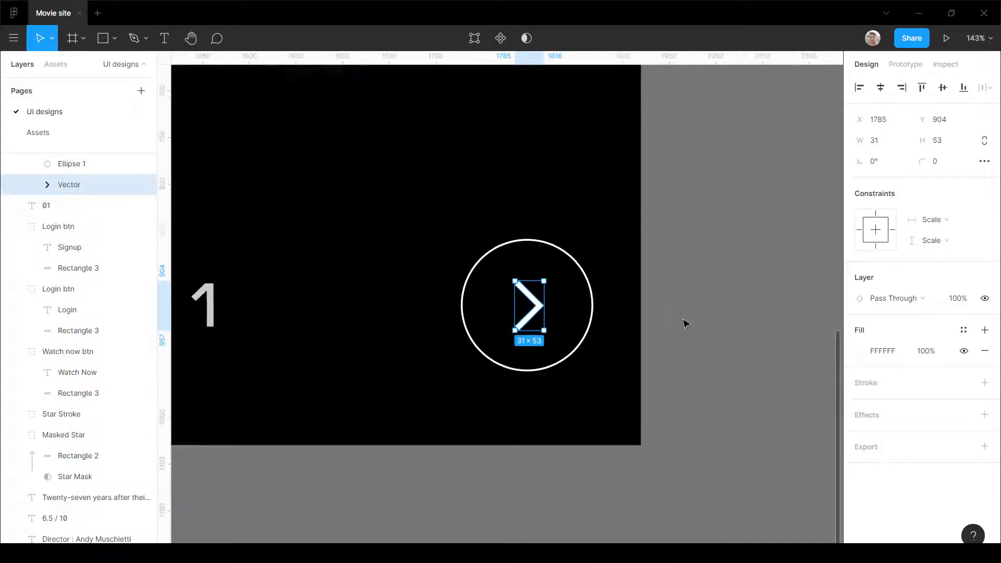
click(686, 323)
scroll(753, 370, down, 6)
scroll(527, 365, up, 4)
Step: Move the arrow button group up to Y 810 and the "01" text up to Y 855
click(572, 422)
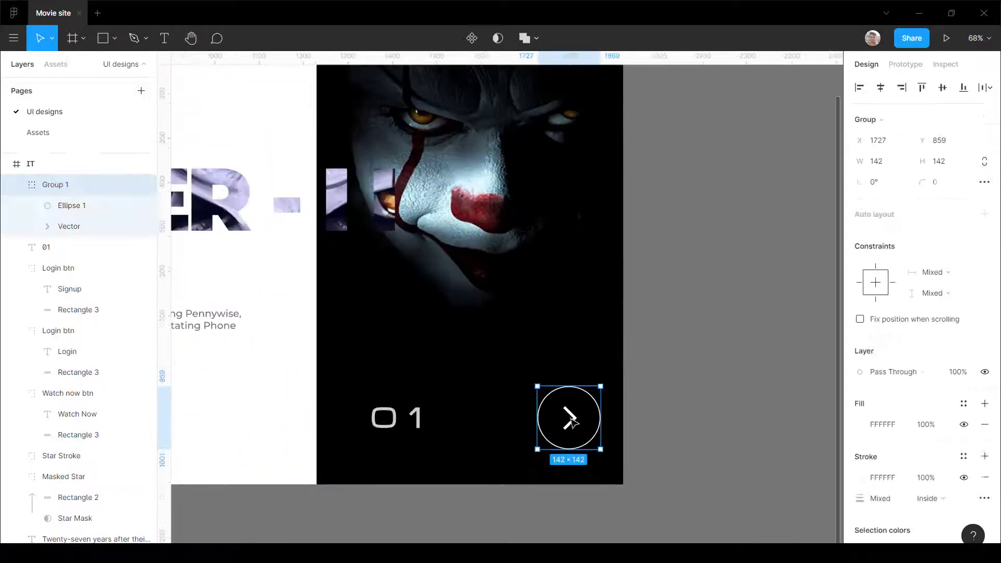
drag(571, 425, 570, 403)
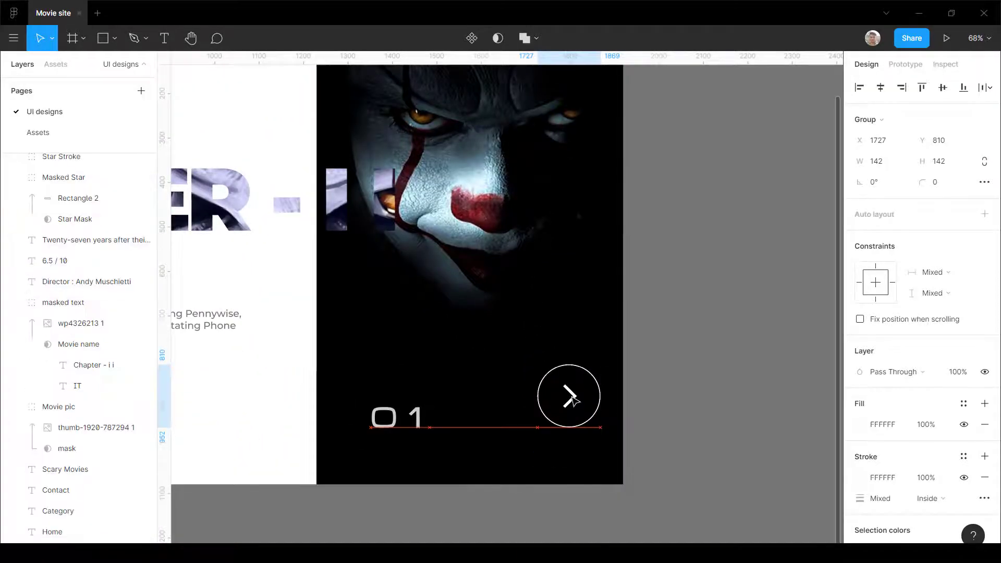
drag(396, 423, 396, 406)
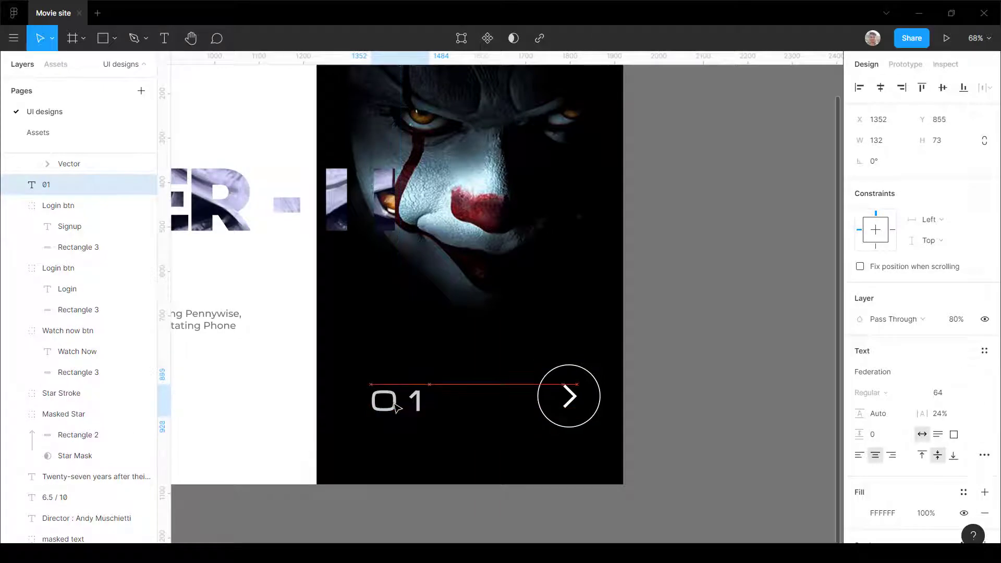
Step: Set the stroke width of the arrow button's circle to 3
double_click(599, 397)
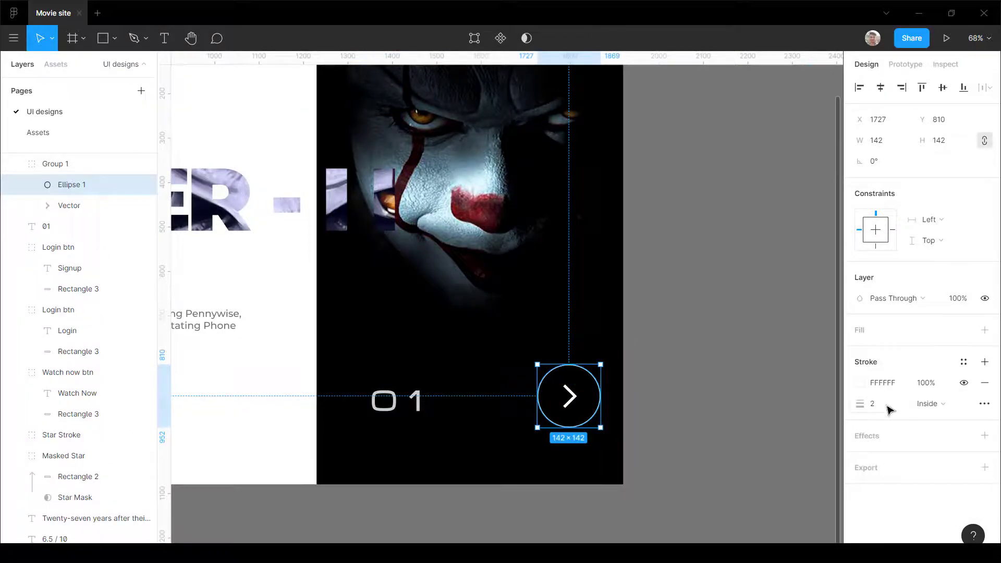
text(3)
key(Return)
click(729, 383)
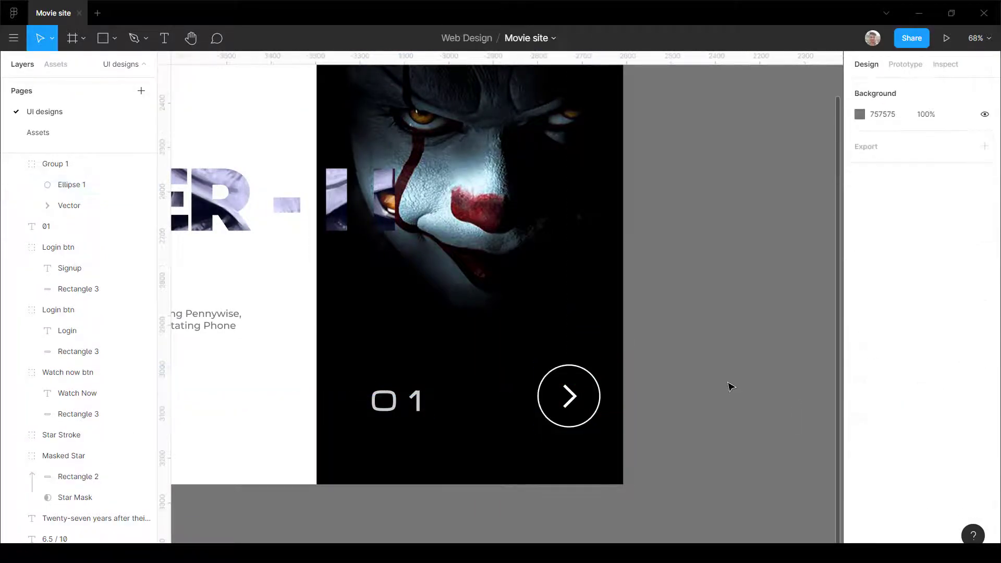
scroll(728, 384, down, 4)
scroll(704, 388, up, 3)
click(632, 390)
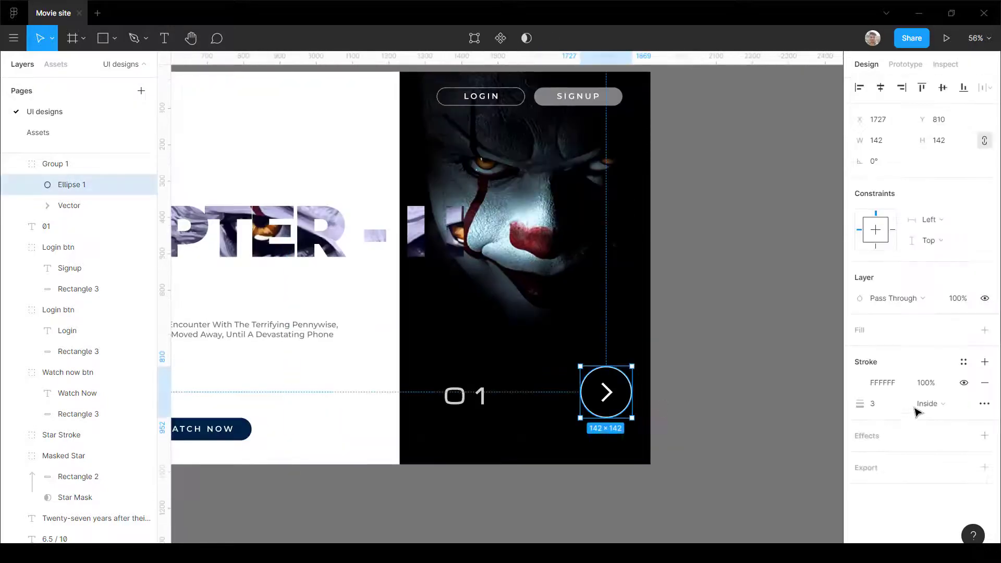
click(800, 417)
Step: Duplicate the IT_2 frame and place the copy beside the original, on its left
scroll(677, 431, down, 4)
scroll(632, 424, up, 4)
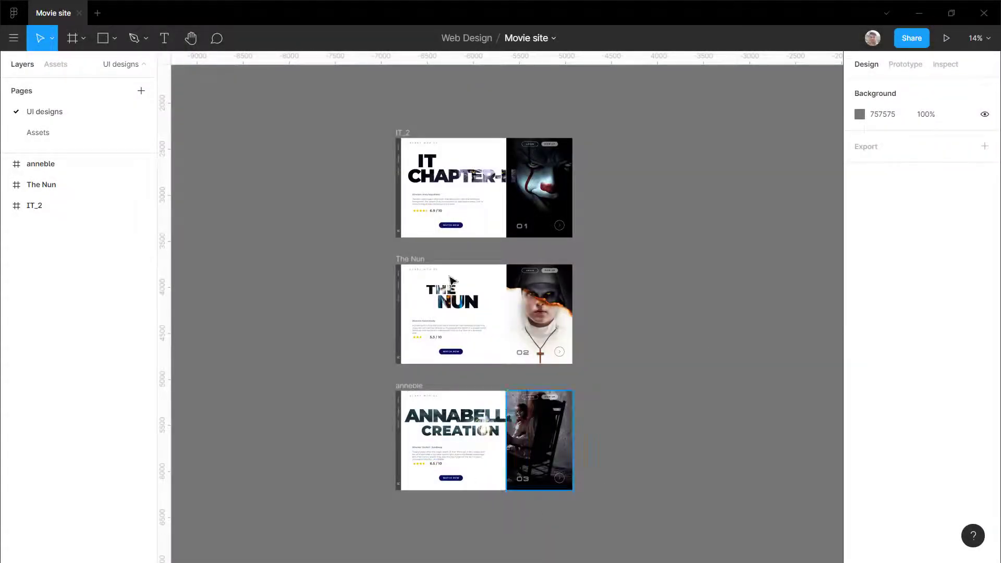
scroll(371, 124, up, 3)
scroll(767, 229, down, 4)
scroll(658, 192, up, 3)
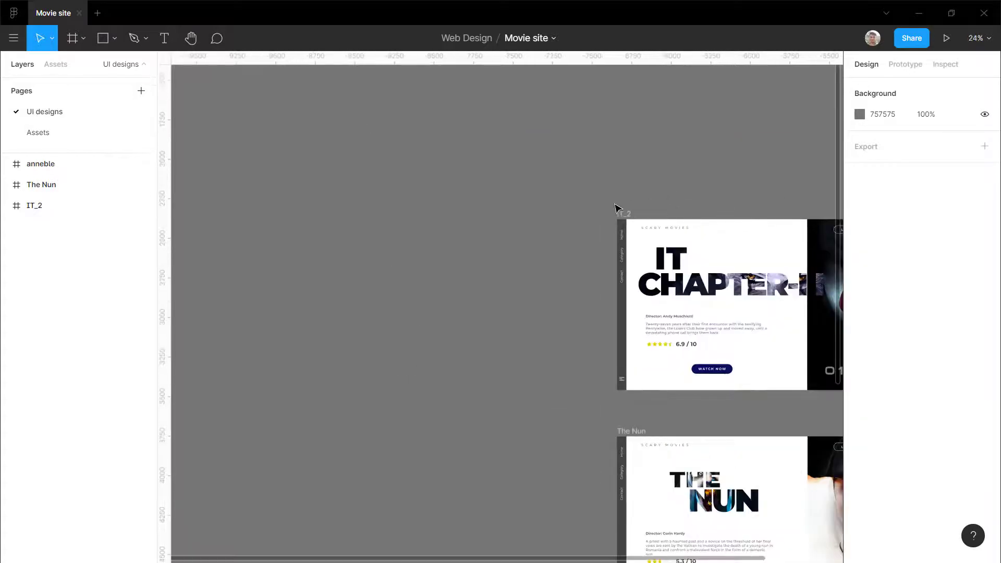
click(624, 215)
drag(624, 216, 287, 216)
click(398, 153)
scroll(342, 246, left, 3)
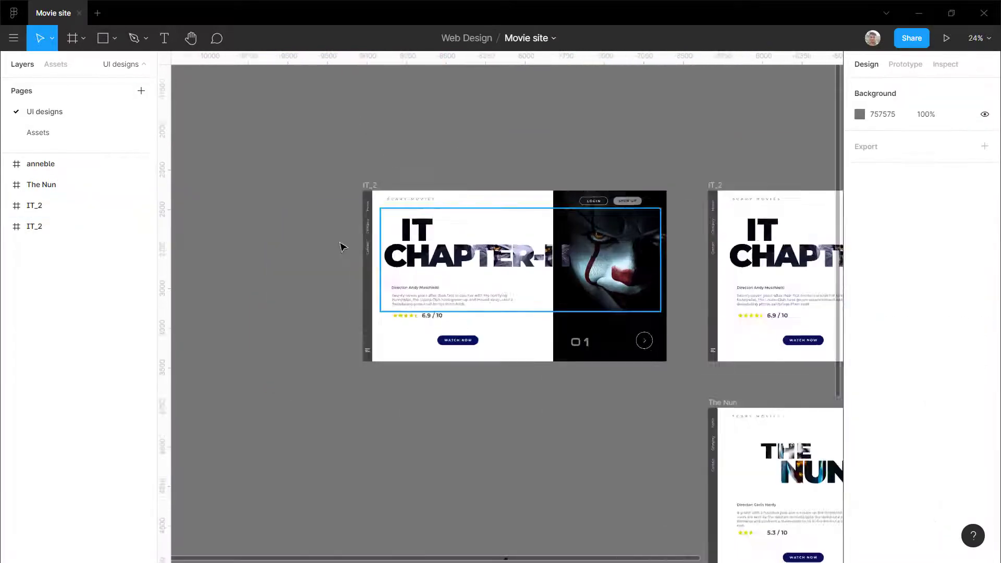
Step: Move the Nav Bar group in the copied IT_2 frame out past the frame's left edge to X -60
scroll(364, 224, up, 3)
scroll(374, 234, down, 3)
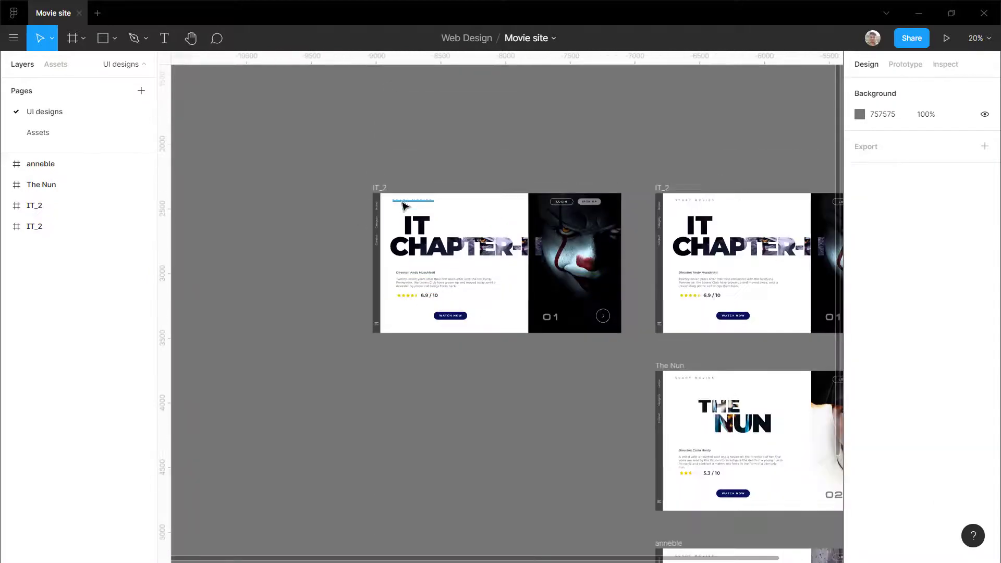
scroll(358, 243, up, 3)
click(359, 242)
scroll(357, 250, up, 3)
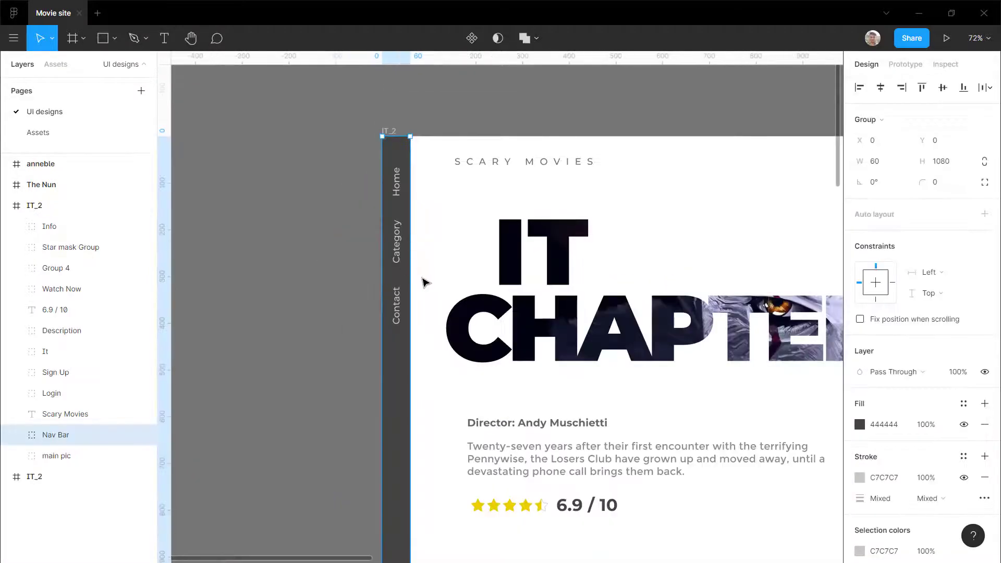
key(shift+Left)
key(shift+Left)
key(shift+Left)
key(shift+Left)
key(shift+Left)
key(shift+Left)
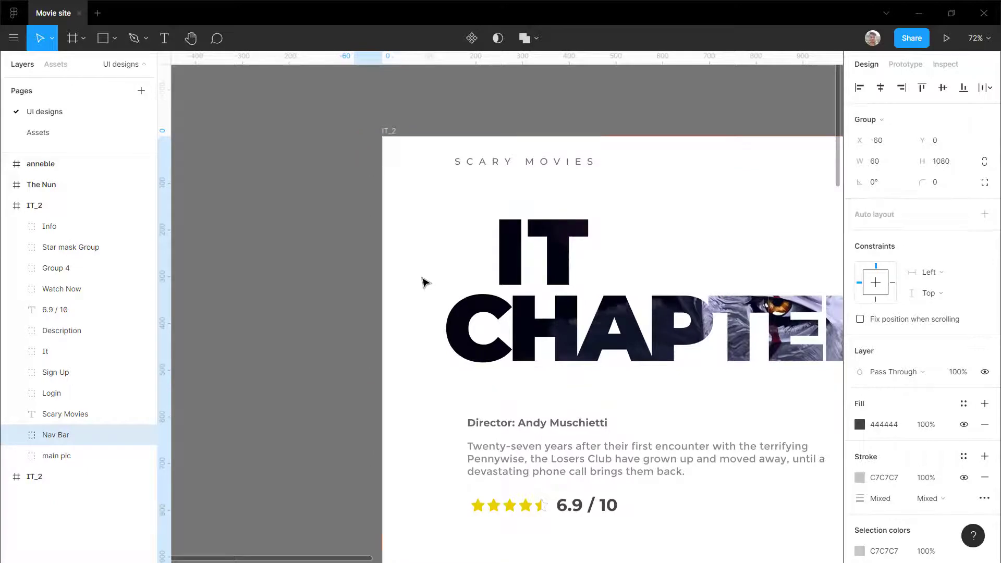
scroll(422, 284, down, 4)
Step: Shift the "It" title group in the copied frame right to X 601
click(489, 288)
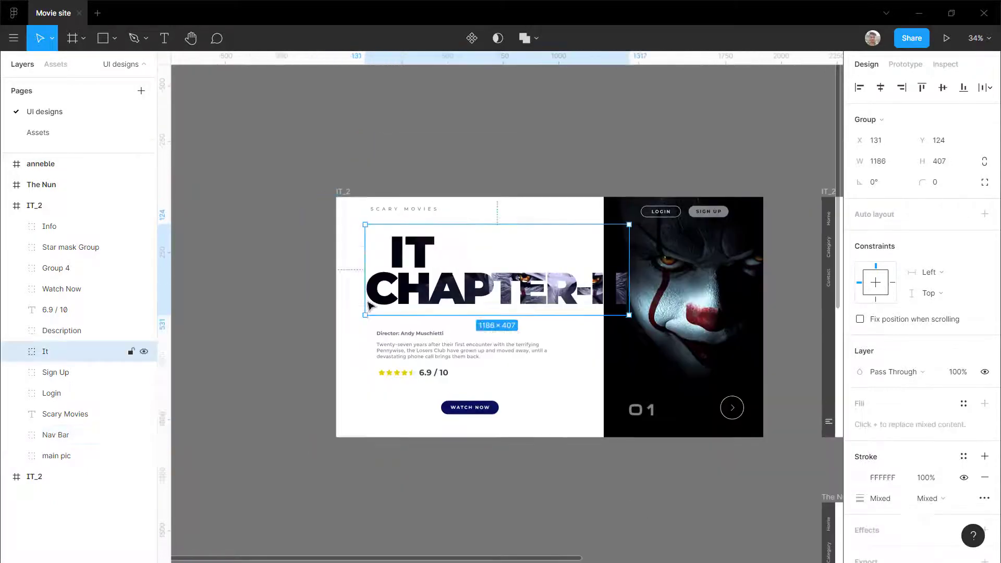
key(shift+Right)
key(shift+Right)
key(shift+Right)
key(shift+Right)
key(shift+Right)
key(shift+Right)
key(shift+Right)
key(shift+Right)
key(shift+Right)
key(shift+Right)
key(shift+Right)
key(shift+Right)
key(shift+Right)
key(shift+Right)
key(shift+Right)
key(shift+Right)
key(shift+Right)
key(shift+Right)
key(shift+Right)
key(shift+Right)
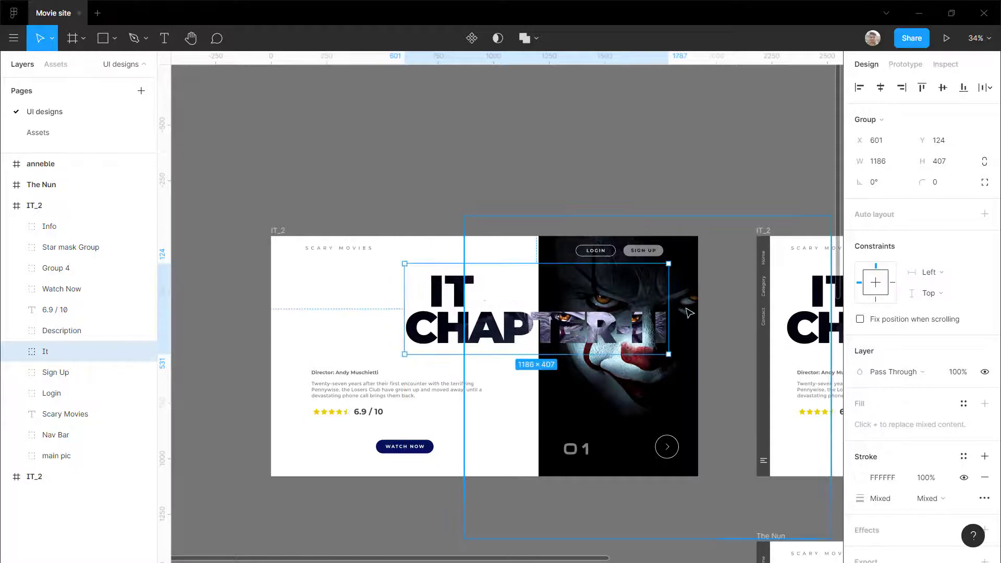
Step: Move the movie description paragraph in the copied frame down to Y 670
scroll(341, 392, up, 5)
double_click(344, 393)
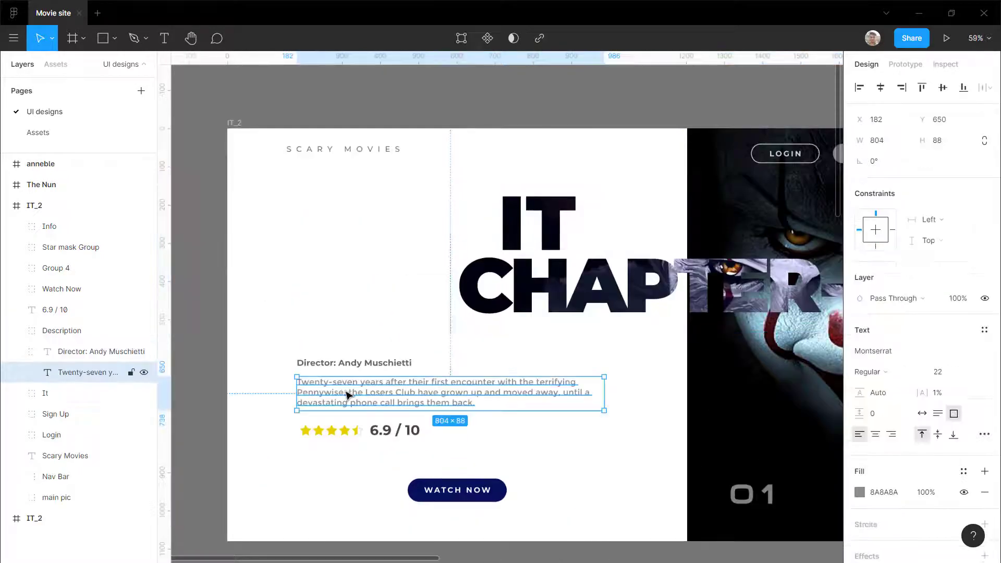
key(shift+Down)
key(shift+Down)
scroll(342, 462, up, 5)
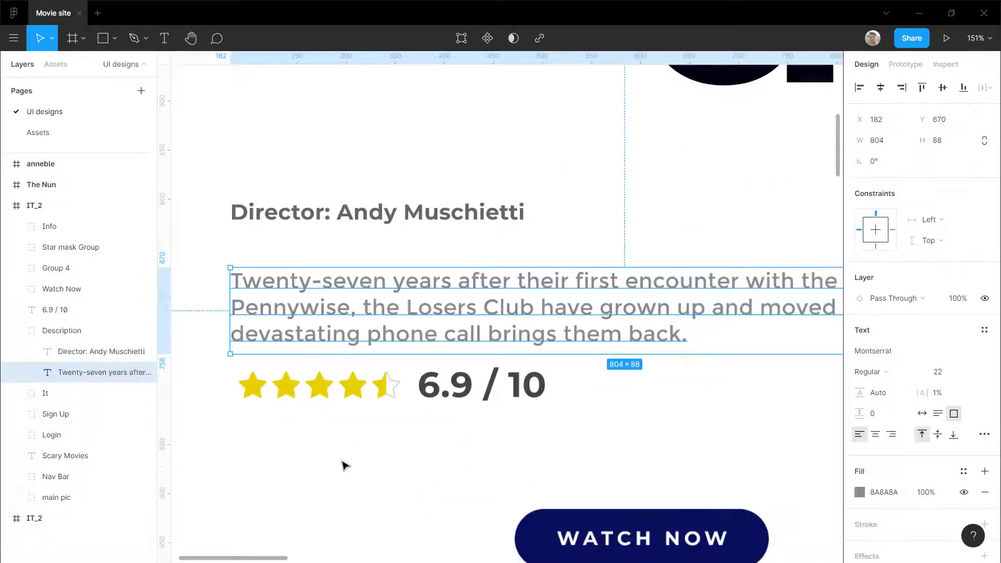
Step: Shrink the yellow fill rectangle in the copied frame's star rating from its right edge to 4 px wide, emptying the stars
click(341, 463)
scroll(327, 411, up, 3)
ctrl+click(428, 375)
scroll(457, 373, down, 3)
scroll(456, 373, up, 3)
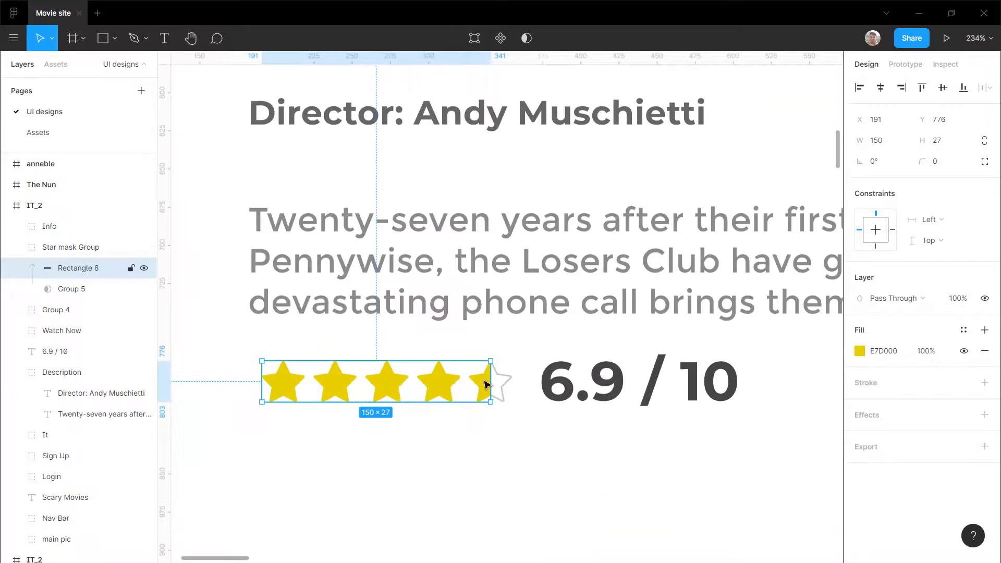
drag(444, 380, 281, 391)
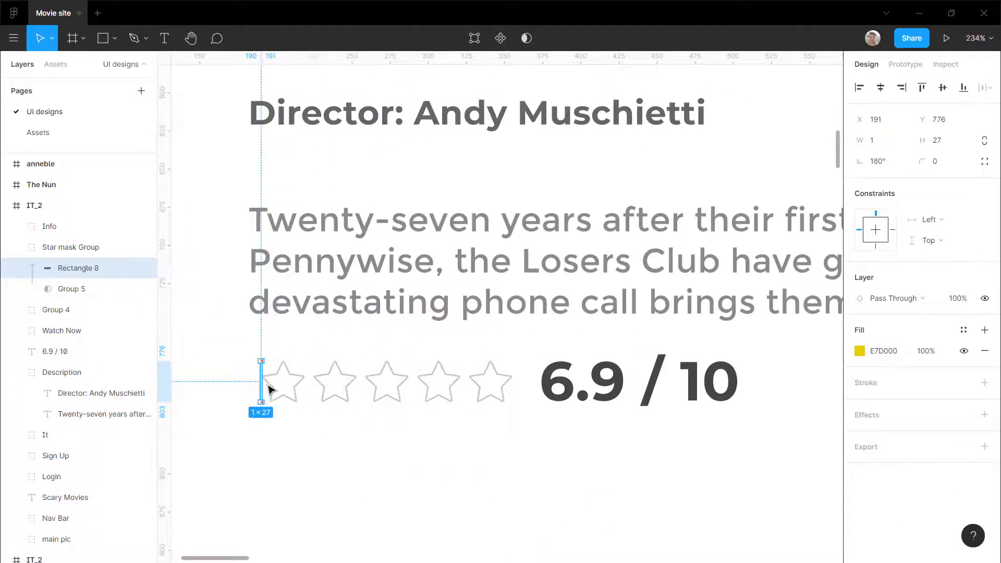
Step: Move the Watch Now button in the copied IT_2 frame down to Y 946
scroll(333, 376, down, 10)
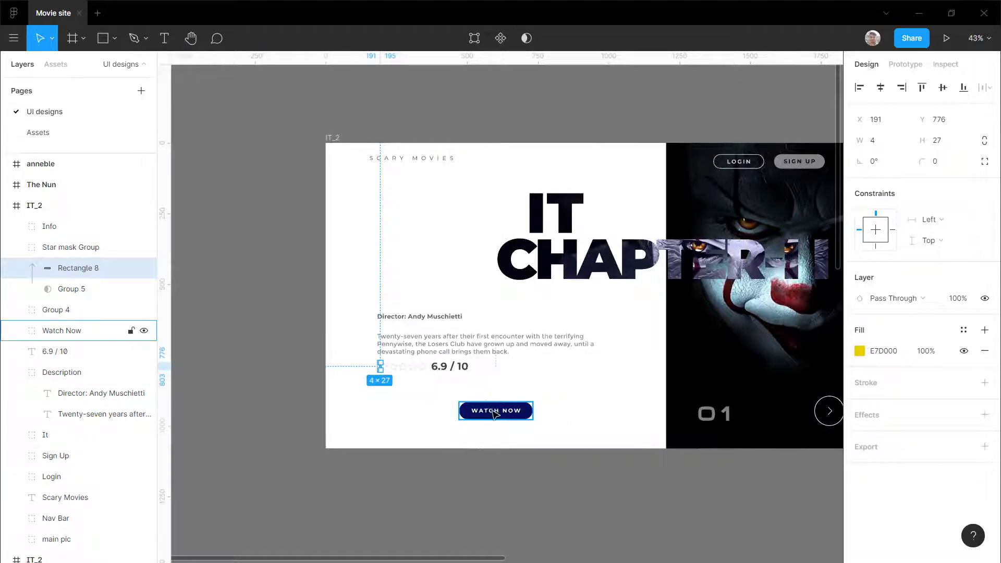
click(494, 414)
scroll(526, 412, down, 4)
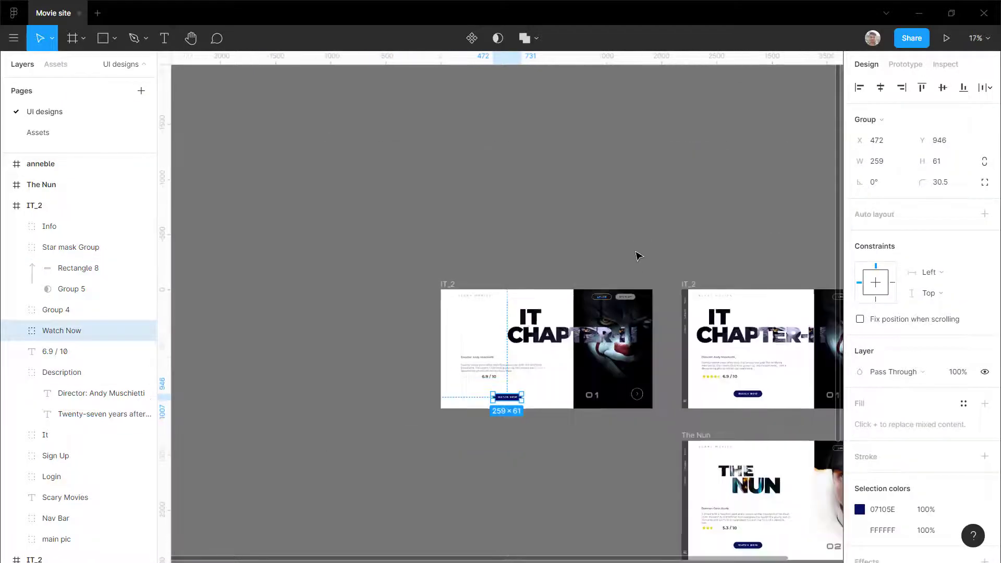
Step: Move the Login and Sign Up buttons in the copied IT_2 frame up together until they extend past the frame's top edge
scroll(567, 369, up, 8)
click(558, 377)
shift+click(643, 385)
key(shift+Up)
key(shift+Up)
key(shift+Up)
key(shift+Up)
key(shift+Up)
key(shift+Up)
key(shift+Up)
key(shift+Up)
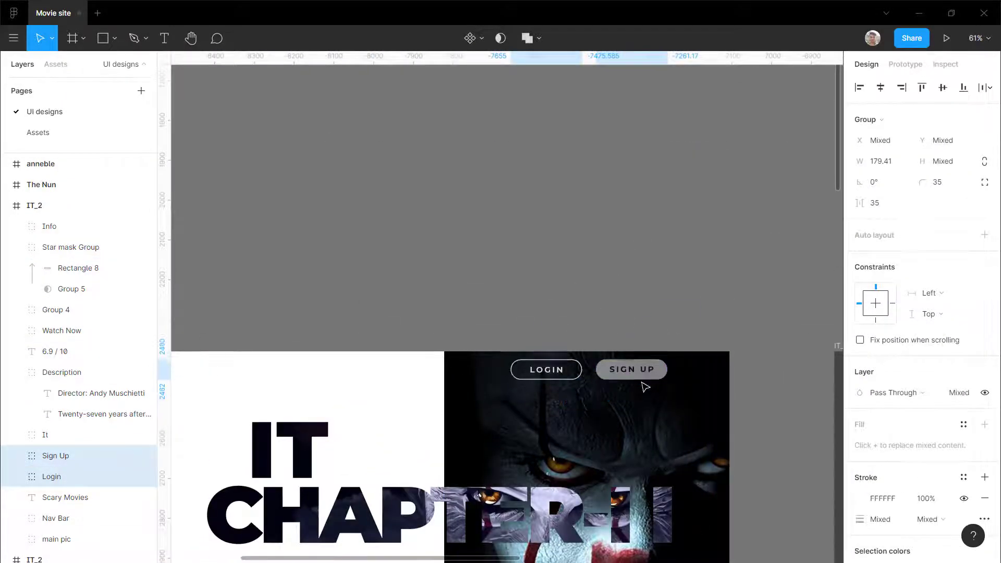
scroll(496, 163, down, 3)
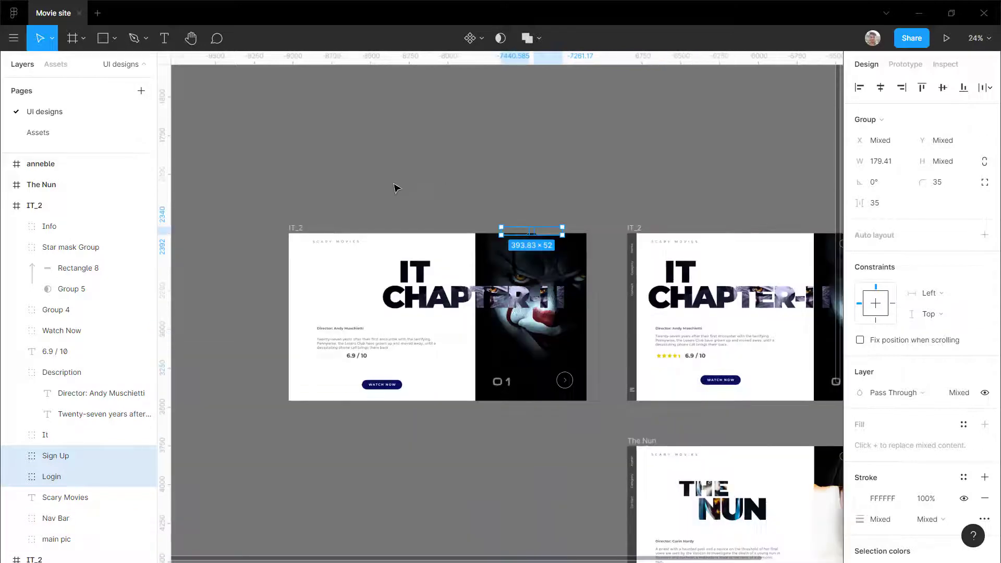
Step: Hide every layer of the copied IT_2 frame except the Nav Bar group
scroll(331, 231, up, 2)
key(ctrl+a)
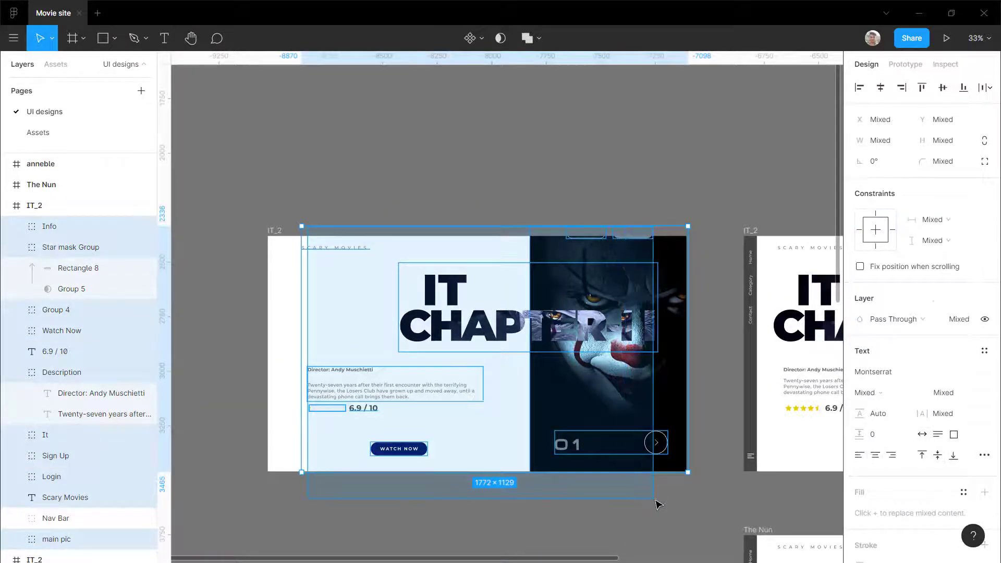
click(985, 320)
click(483, 179)
scroll(250, 198, down, 3)
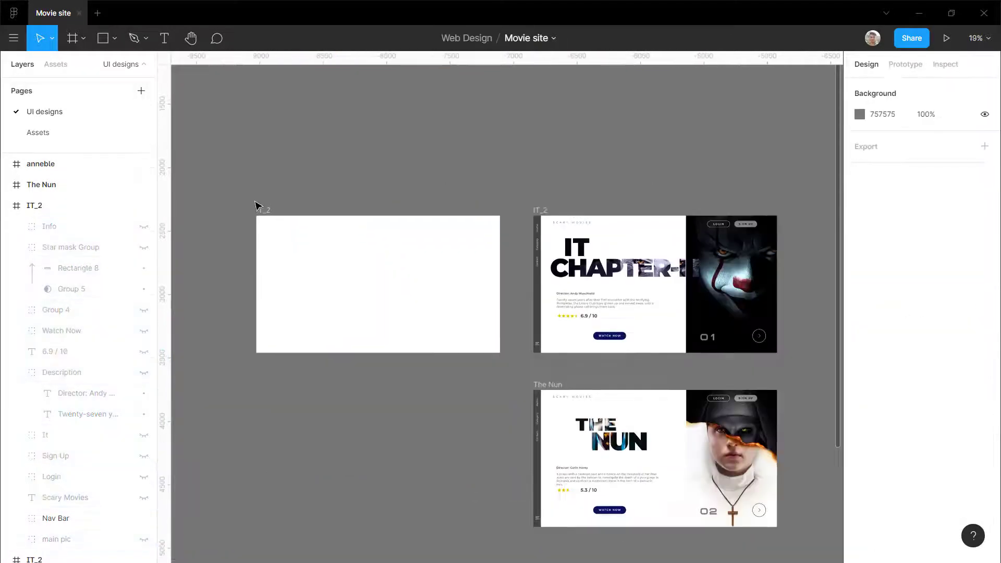
Step: Link the copied IT_2 frame to the original with an On click navigation and remove the leftover empty Click interaction
click(264, 209)
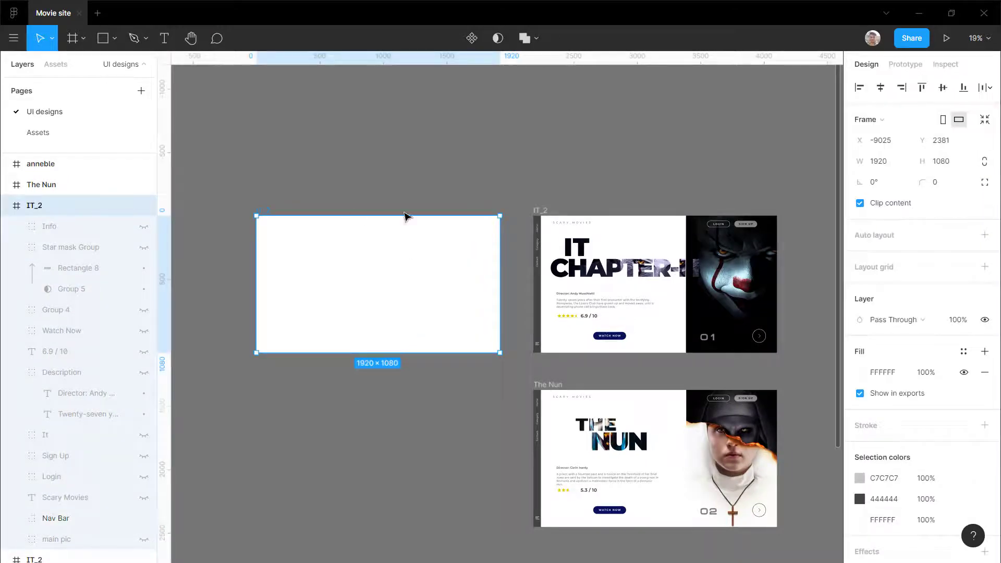
click(905, 64)
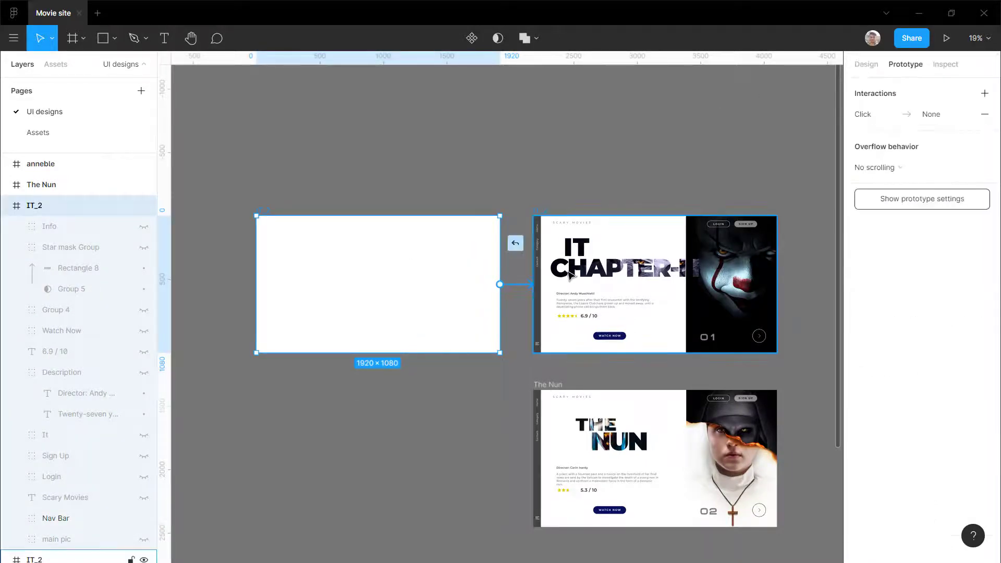
drag(570, 275, 688, 344)
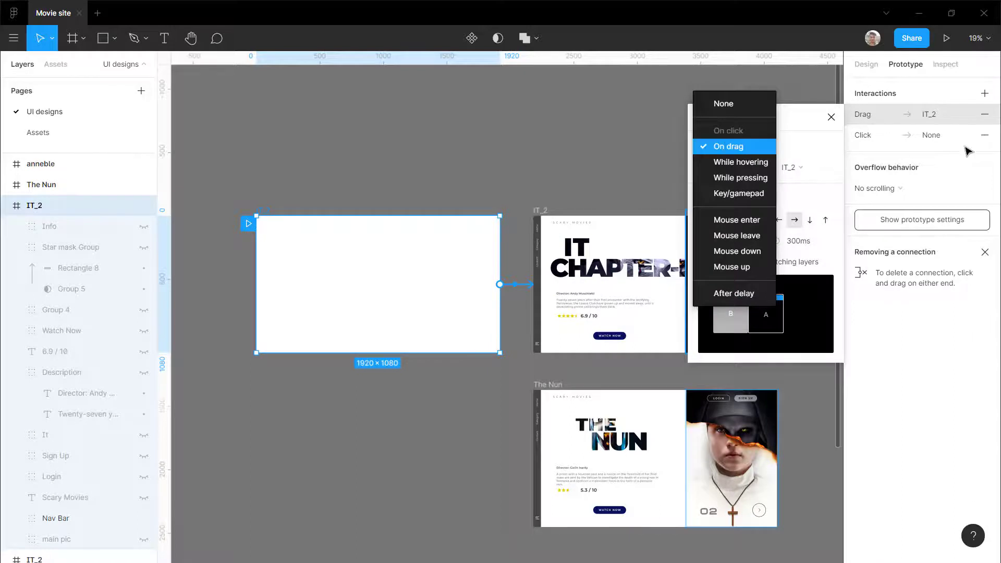
click(984, 135)
click(984, 136)
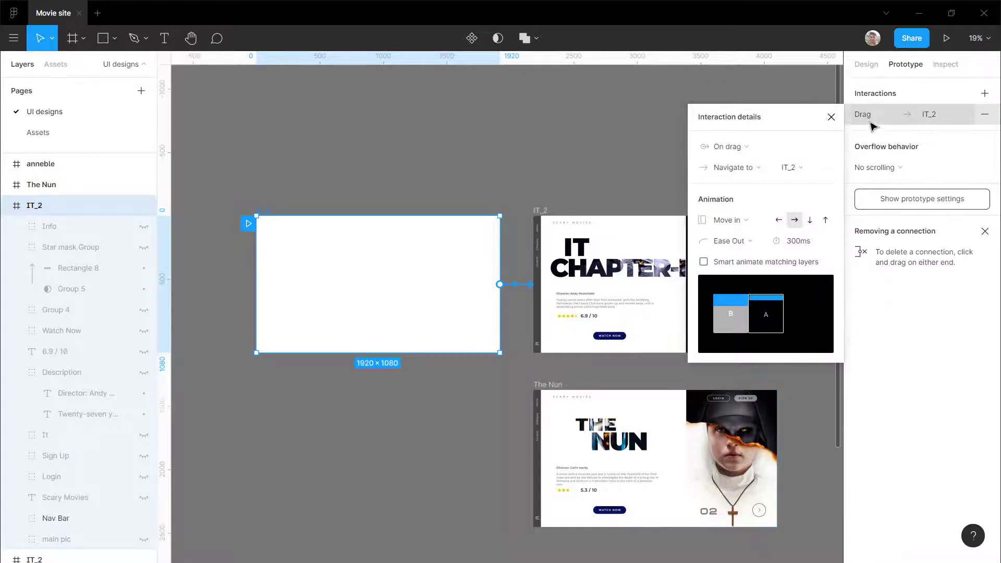
click(747, 150)
click(749, 136)
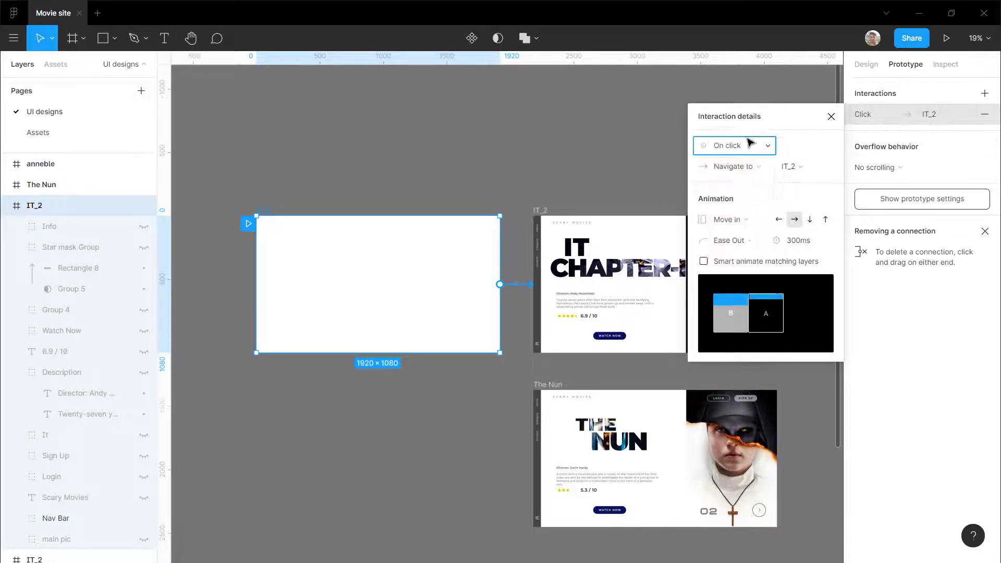
Step: Set the frame link's transition to Smart animate with ease-in-and-out easing over 1000 ms
click(749, 168)
click(745, 166)
click(732, 229)
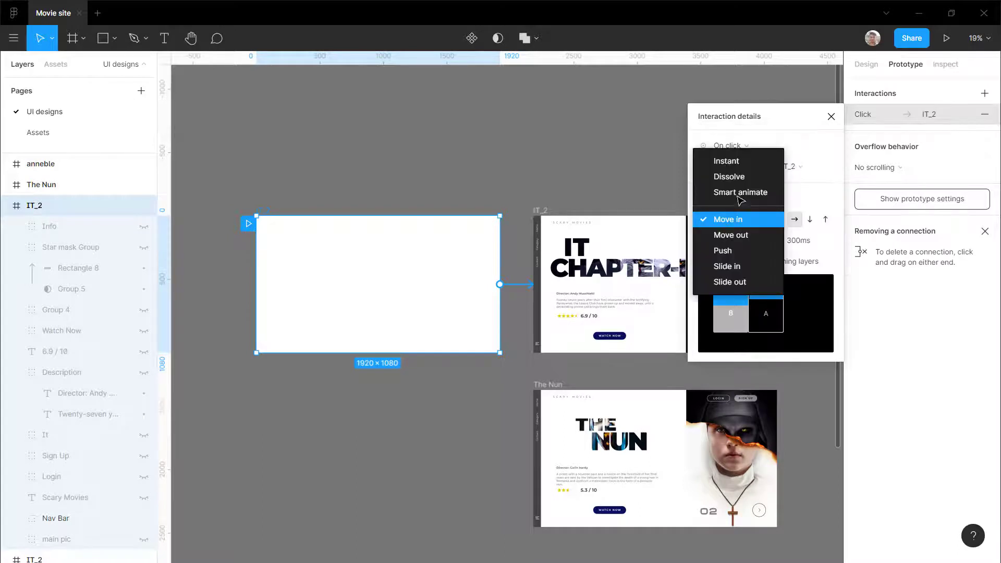
click(739, 195)
click(757, 241)
click(753, 255)
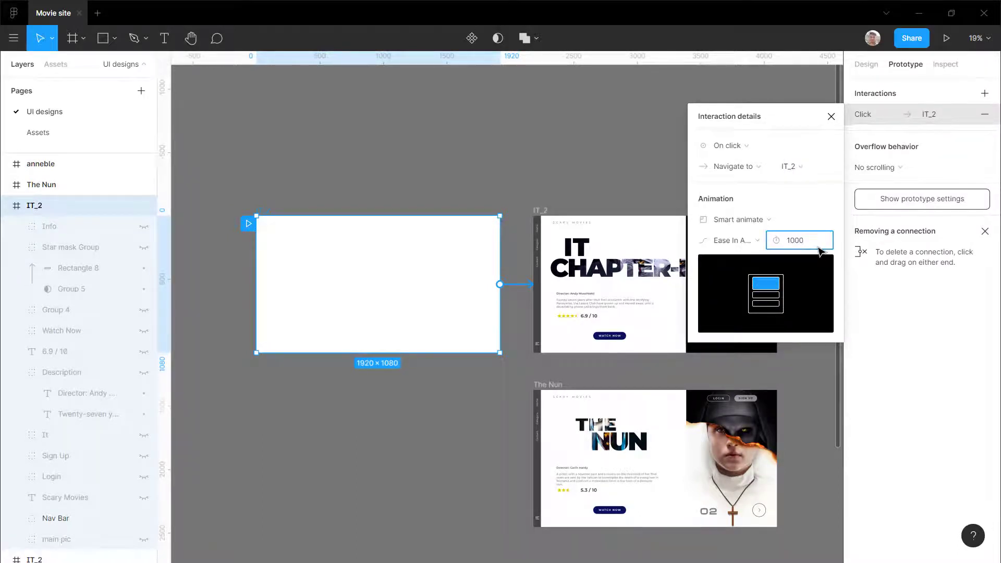
click(431, 116)
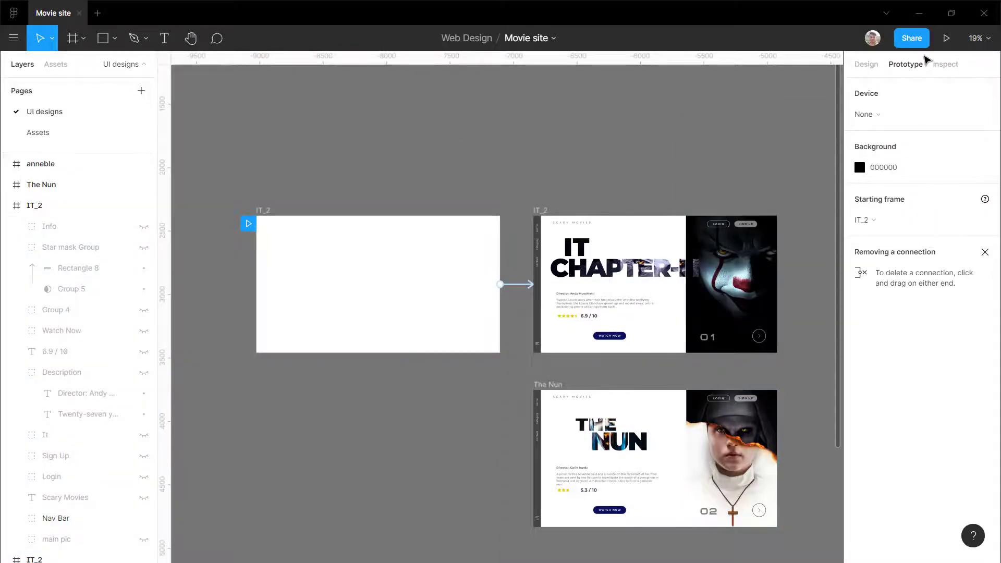
Step: Play the prototype to check the transition from the blank frame to the IT Chapter II page, and close the preview
click(946, 38)
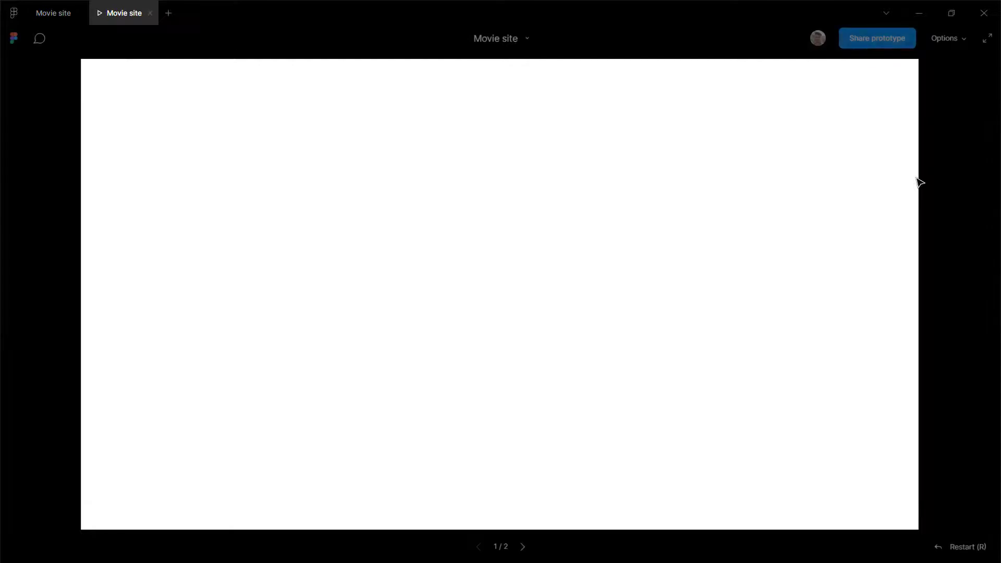
click(618, 234)
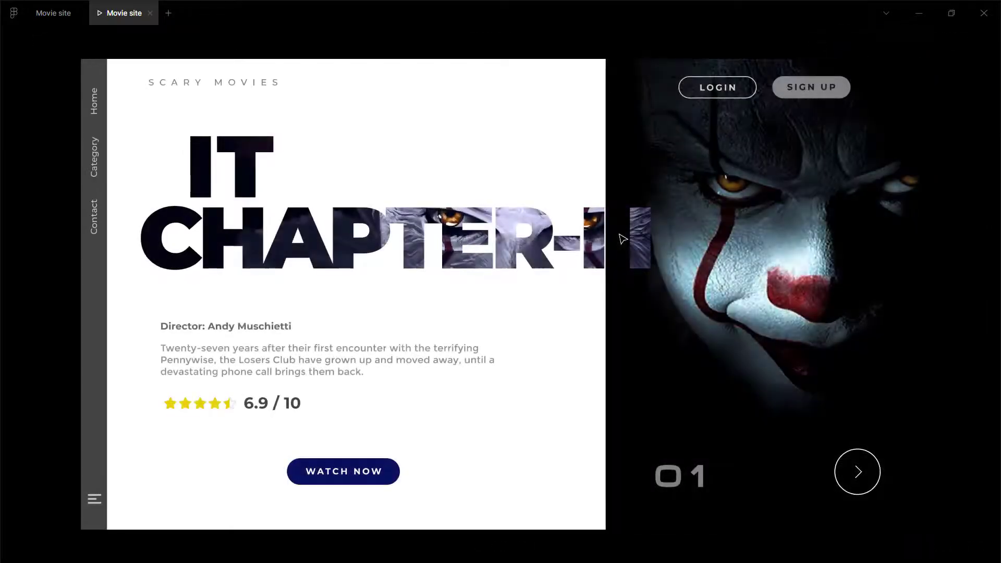
click(150, 14)
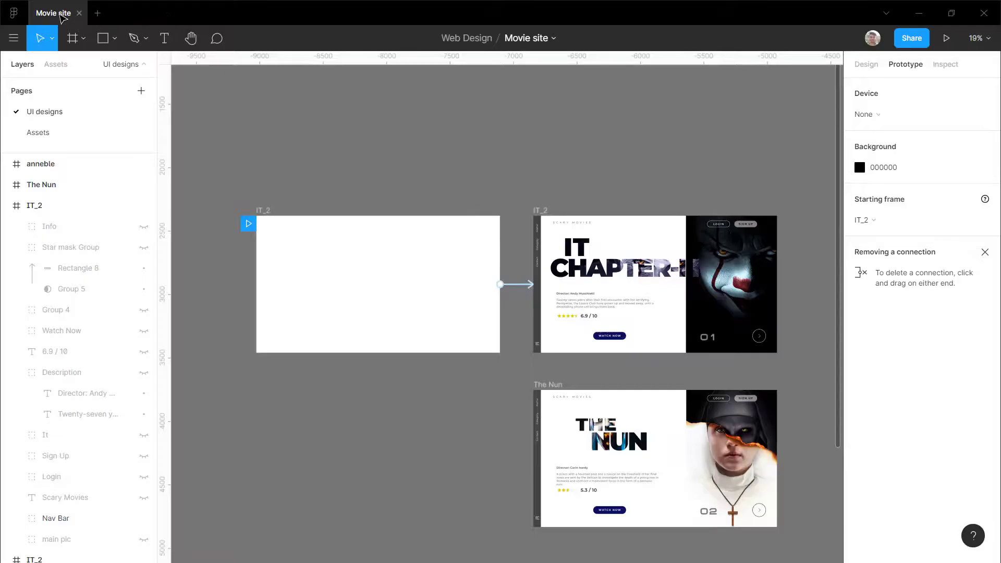
Step: Undo the frame link and the hiding of the copied frame's layers
click(403, 305)
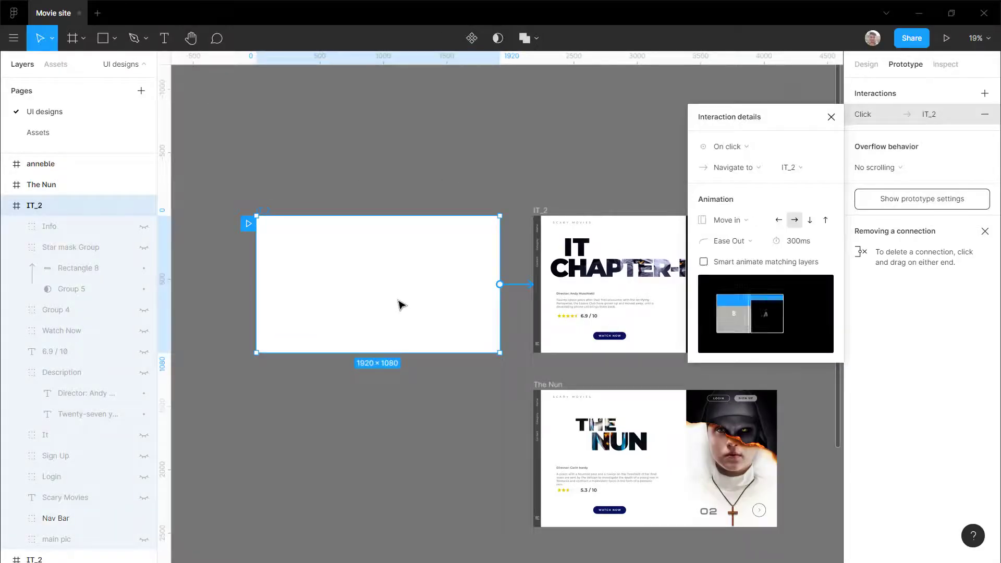
key(Return)
key(ctrl+z)
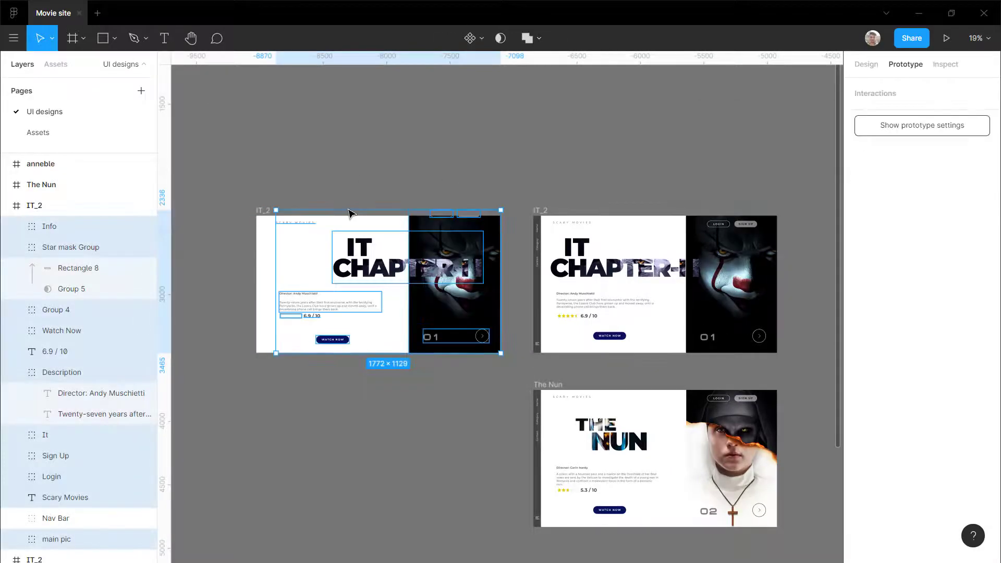
Step: Set the opacity of all the copied IT_2 frame's layers except Nav Bar to 0%
scroll(351, 213, down, 3)
scroll(297, 224, up, 5)
scroll(331, 212, up, 5)
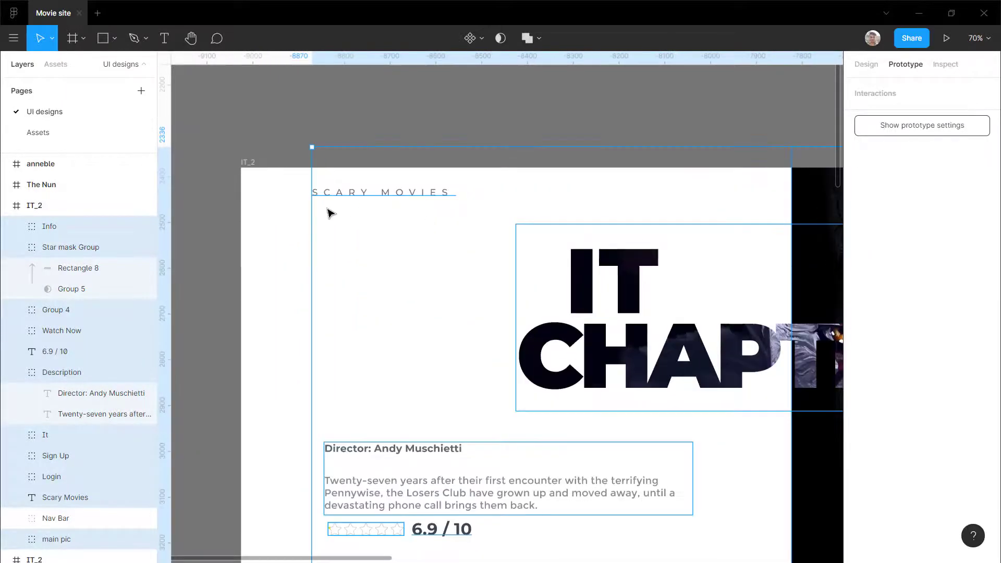
scroll(342, 213, down, 6)
scroll(360, 209, up, 3)
scroll(359, 209, up, 2)
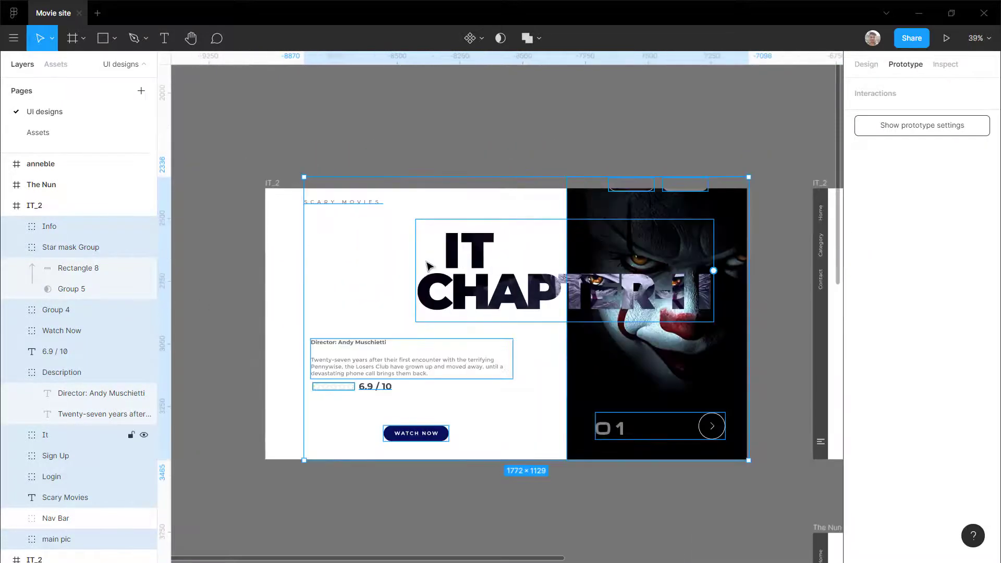
scroll(427, 266, down, 3)
scroll(393, 241, up, 2)
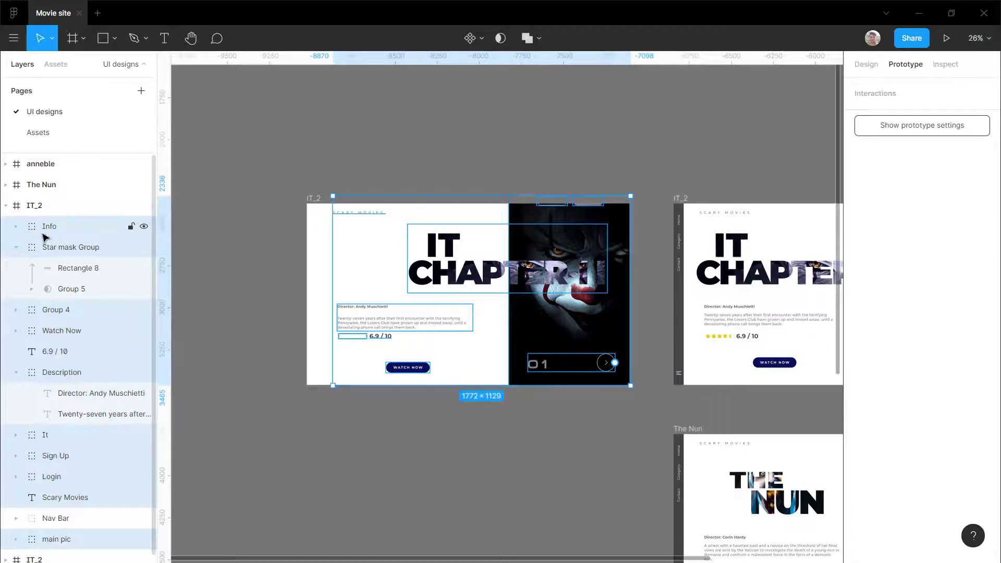
scroll(45, 237, down, 1)
click(866, 63)
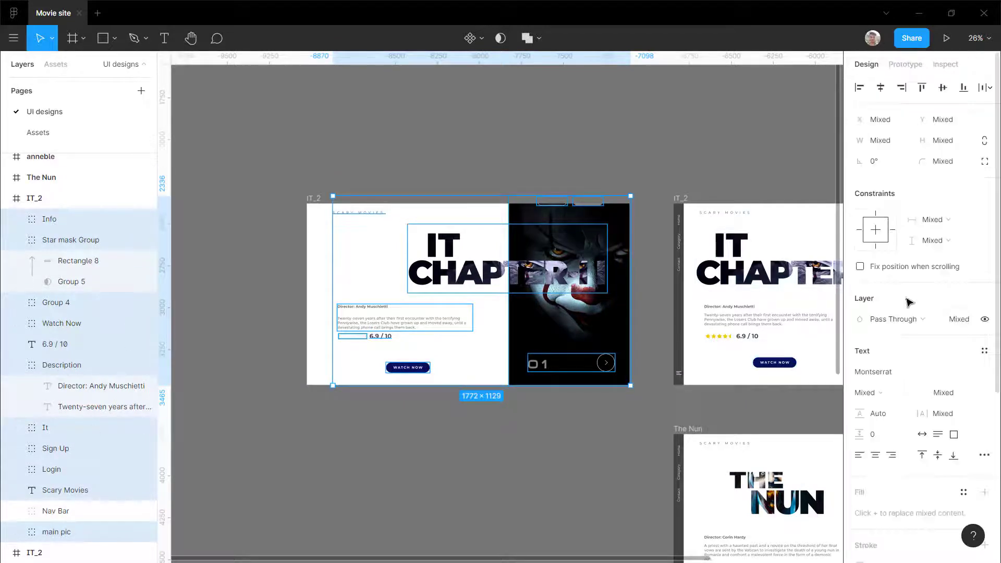
text(0)
key(Return)
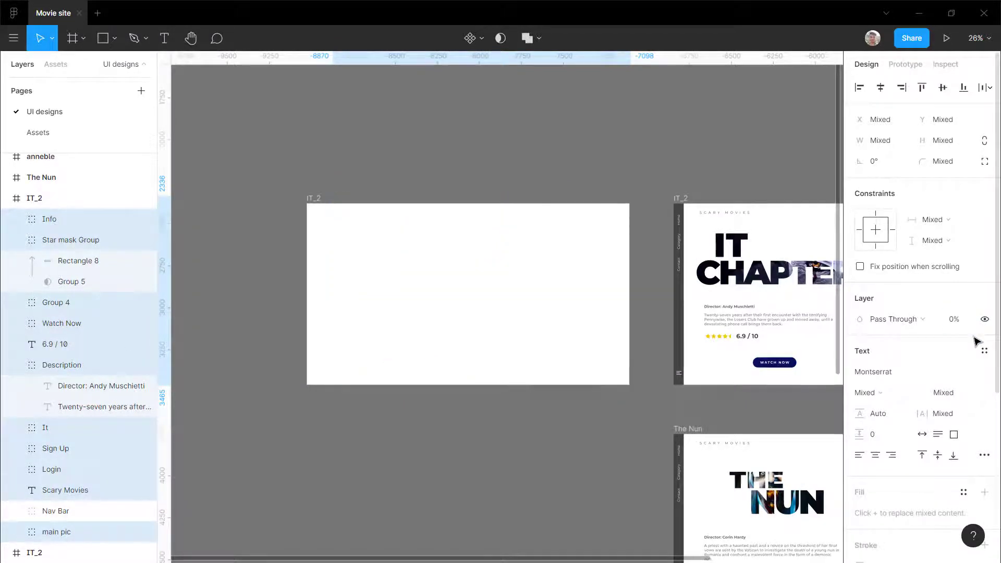
click(374, 153)
Step: Play the prototype to check the copied frame with its transparent layers, and return to the design file
click(946, 38)
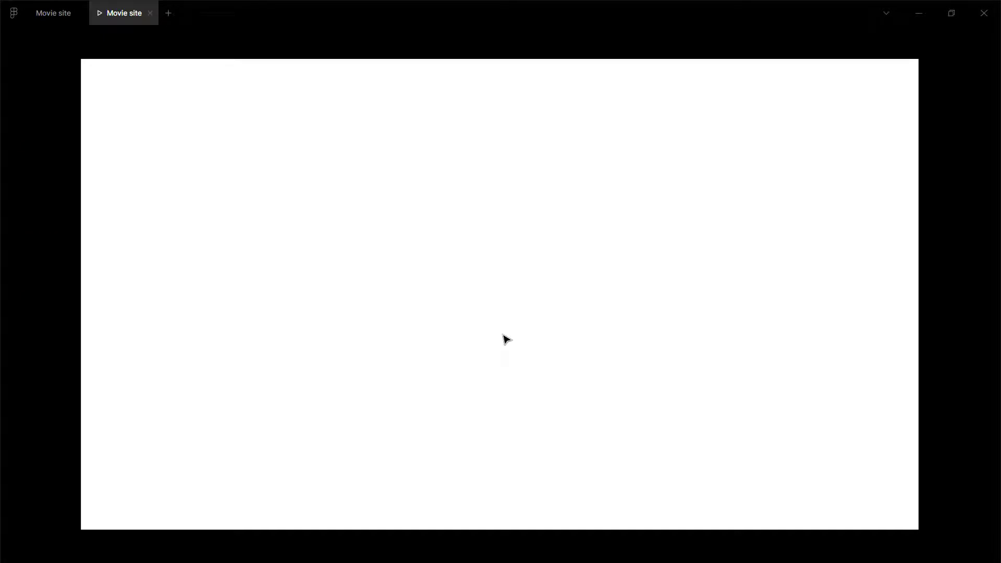
click(53, 14)
click(905, 64)
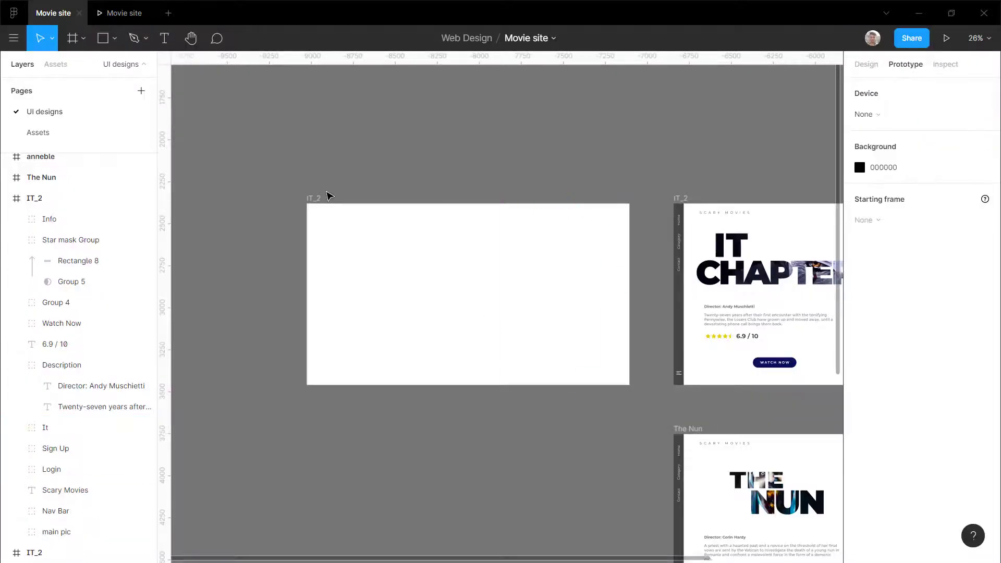
click(616, 267)
click(629, 294)
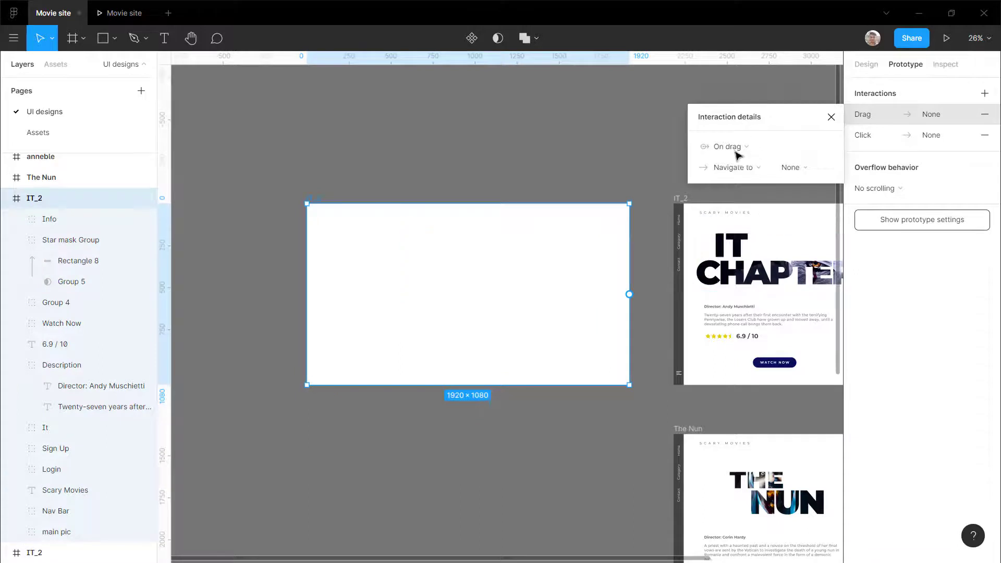
click(595, 295)
drag(557, 301, 523, 309)
scroll(678, 298, up, 5)
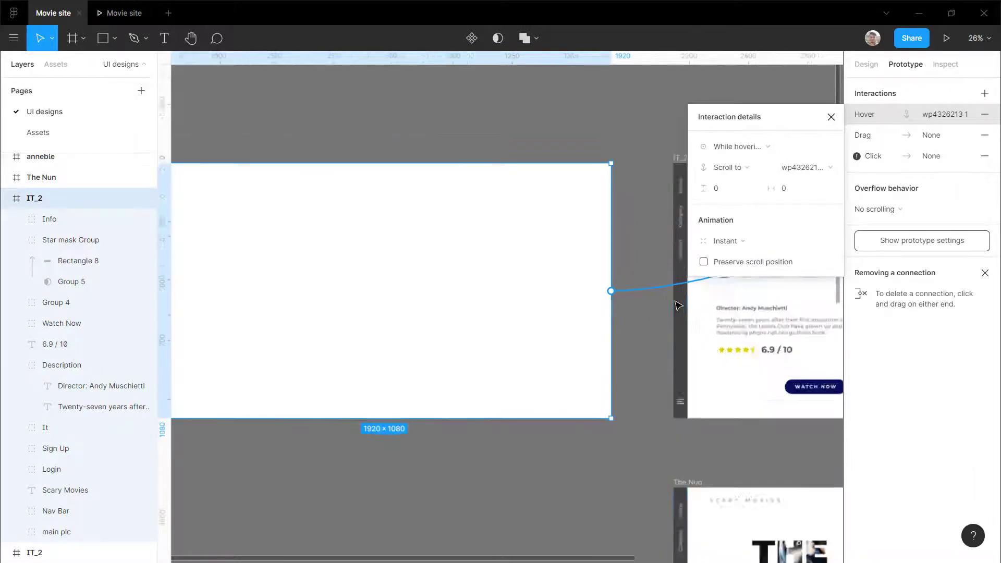
key(Escape)
click(636, 284)
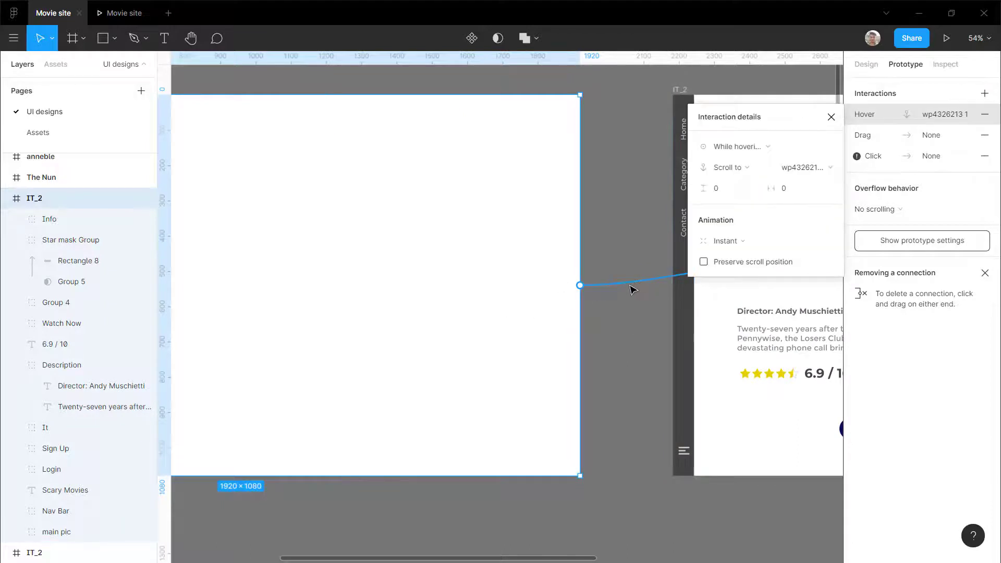
key(Delete)
scroll(595, 319, down, 6)
click(413, 174)
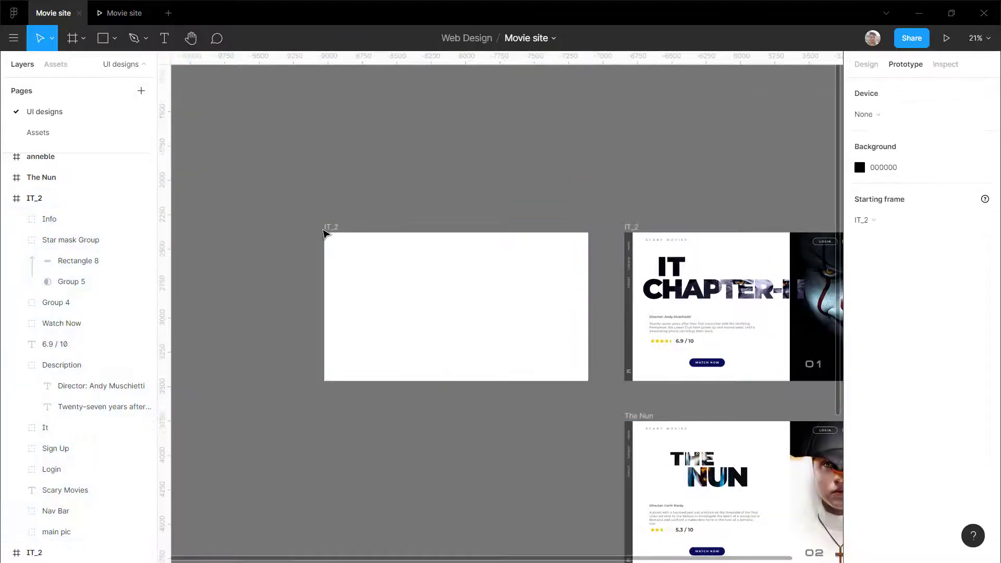
Step: Link the blank IT_2 frame to the original IT_2 frame with an On click Smart animate transition, deleting its targetless drag and click interactions
click(330, 228)
drag(590, 308, 696, 305)
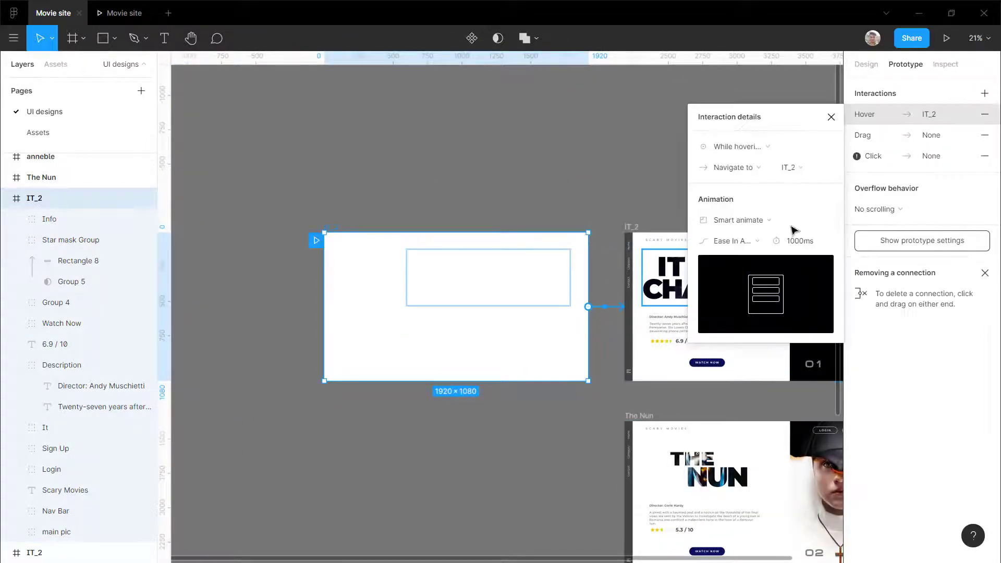
click(751, 148)
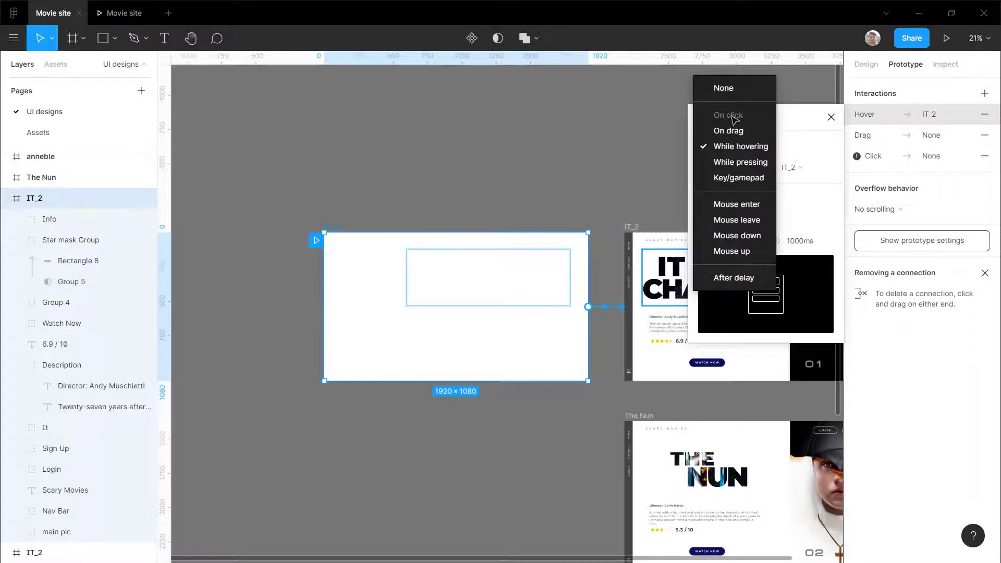
click(984, 156)
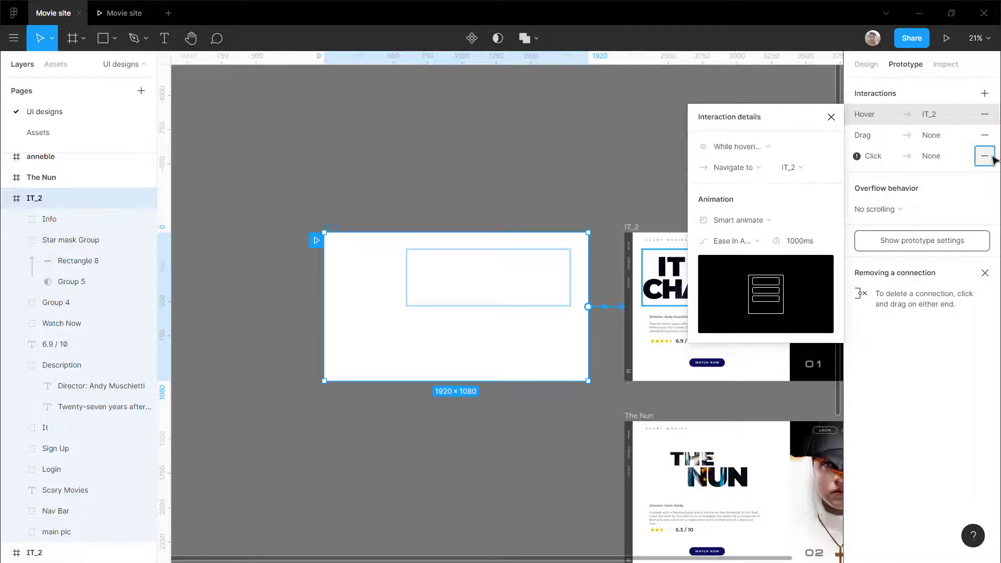
click(984, 156)
click(984, 135)
click(736, 148)
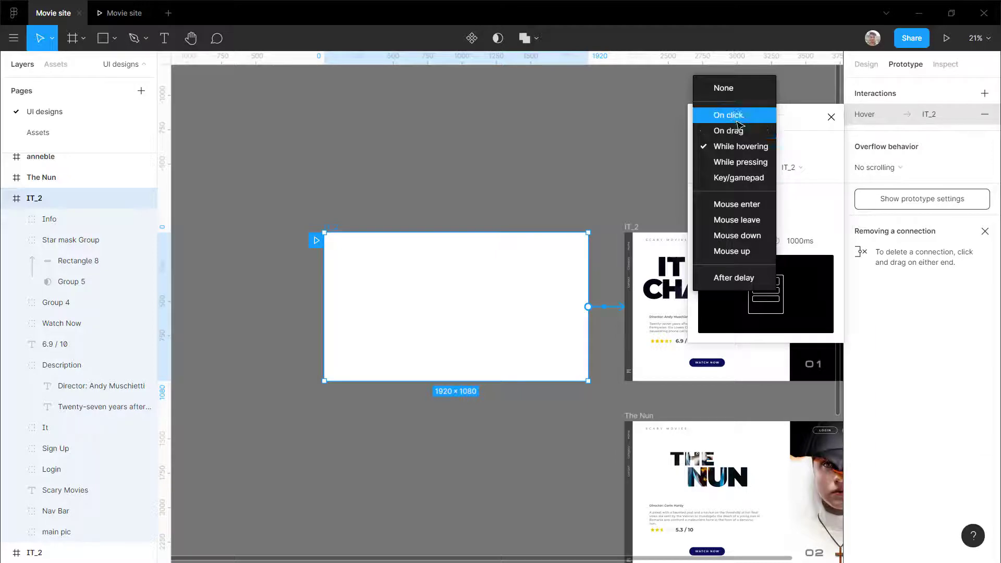
click(730, 112)
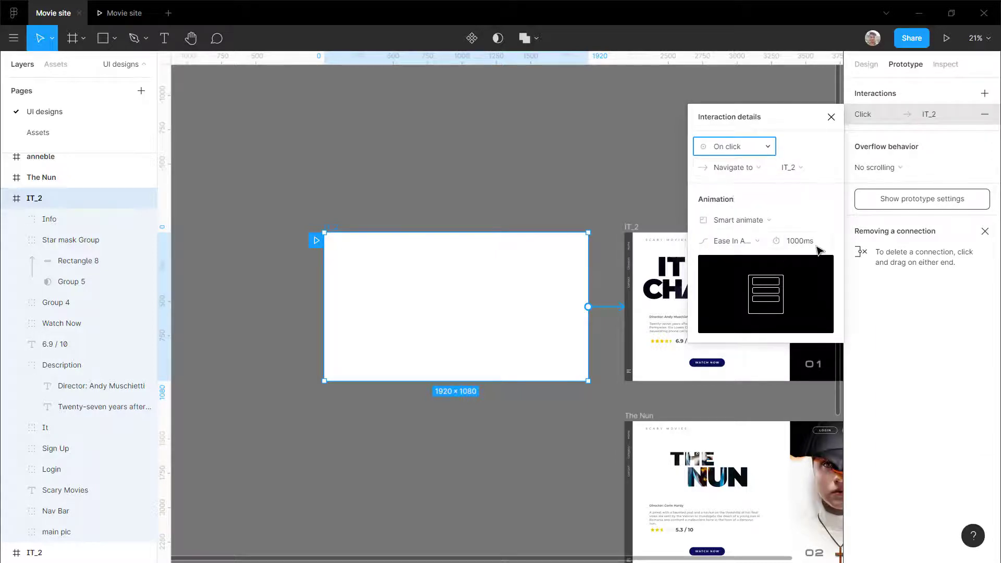
click(558, 163)
Step: Play the prototype to check the on-click transition to the IT Chapter II page, and return to the design file
click(115, 13)
click(426, 243)
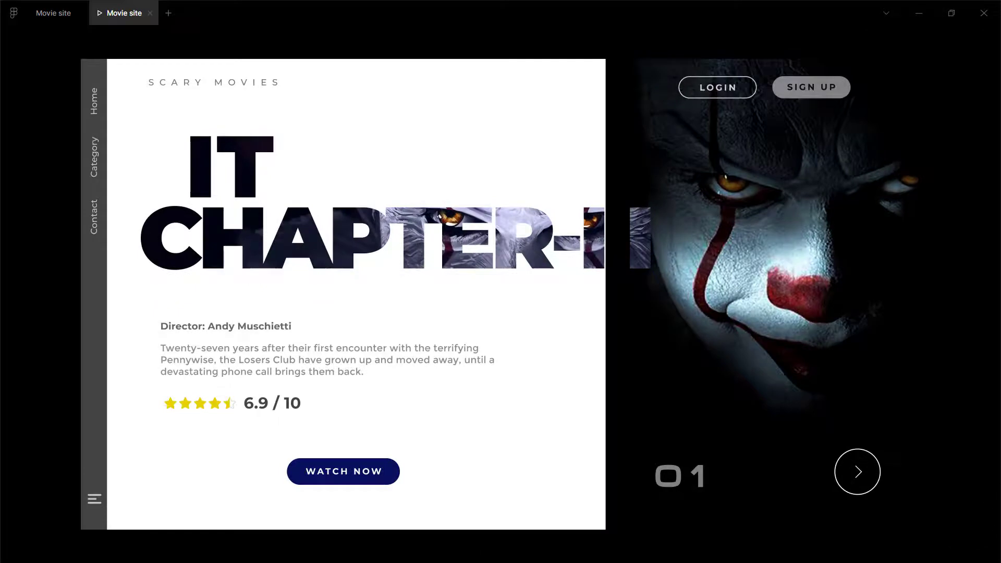
key(Escape)
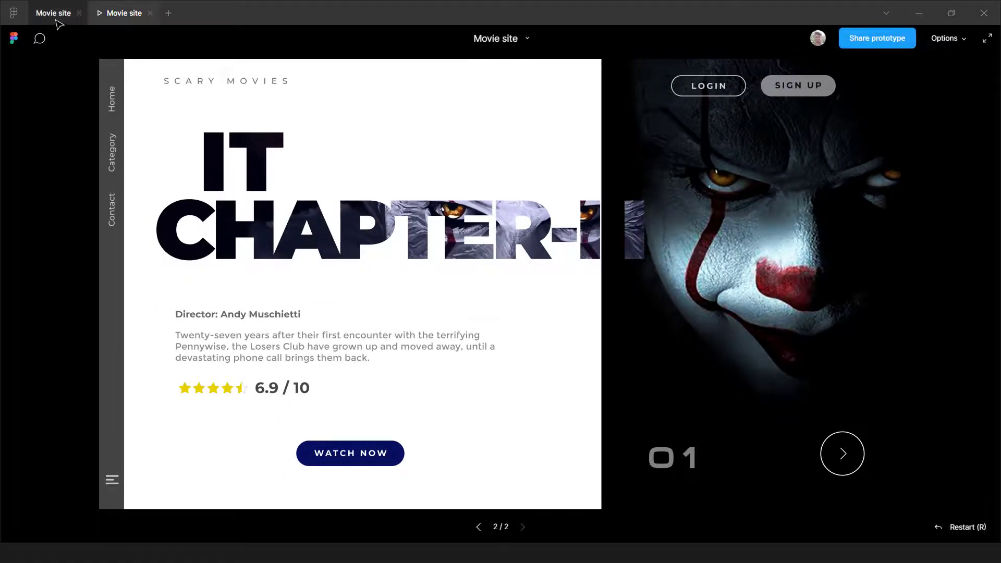
click(53, 13)
Step: Duplicate the original IT_2 frame into the empty canvas area to its right, level with it
scroll(417, 261, down, 3)
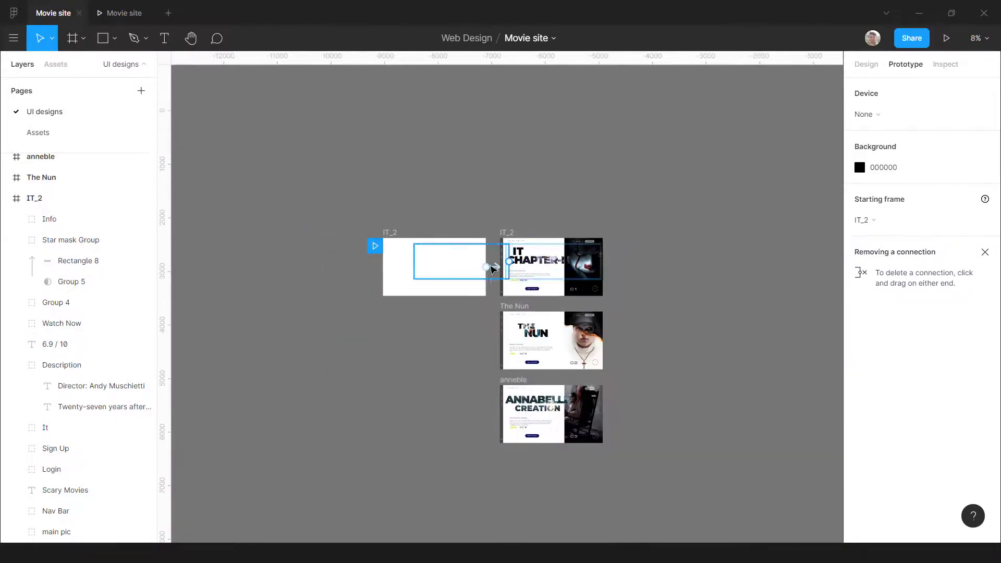
scroll(453, 264, up, 6)
scroll(393, 259, down, 5)
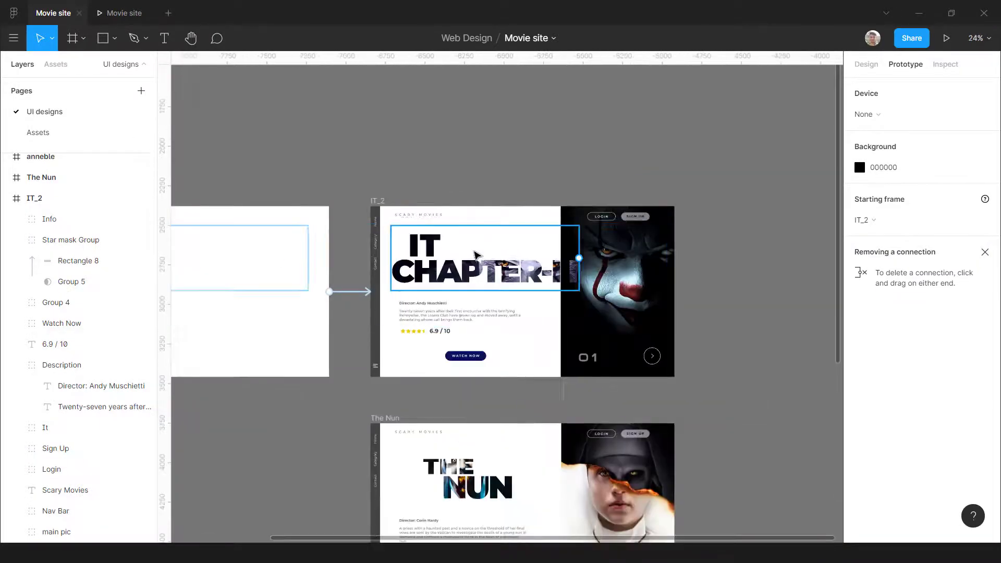
scroll(428, 260, up, 2)
scroll(457, 264, down, 2)
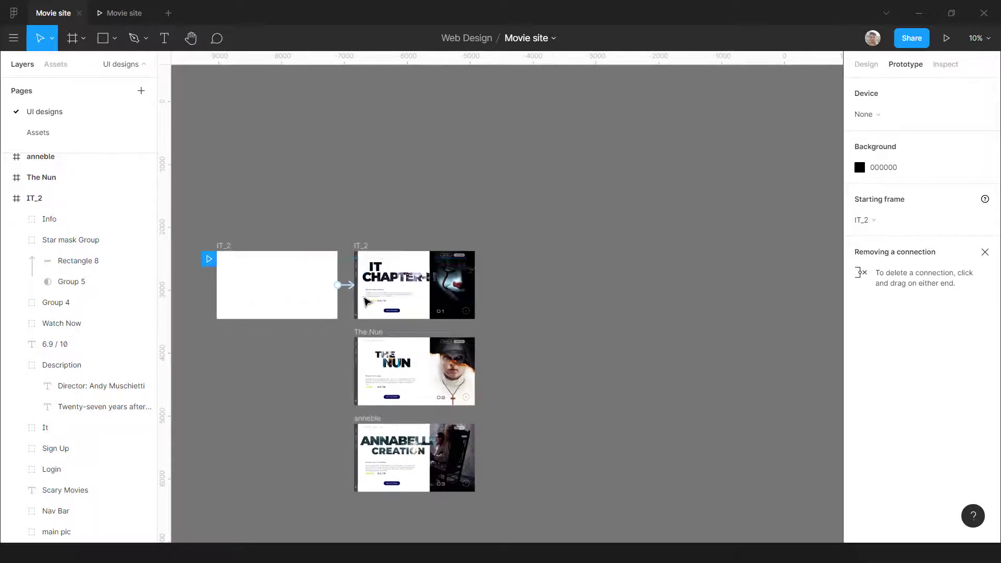
scroll(372, 292, up, 3)
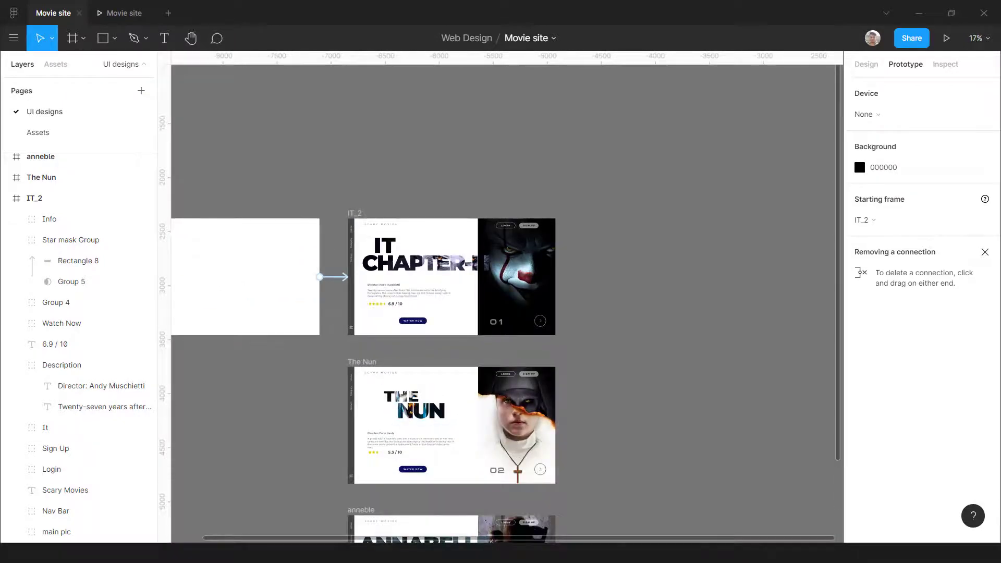
scroll(704, 285, down, 1)
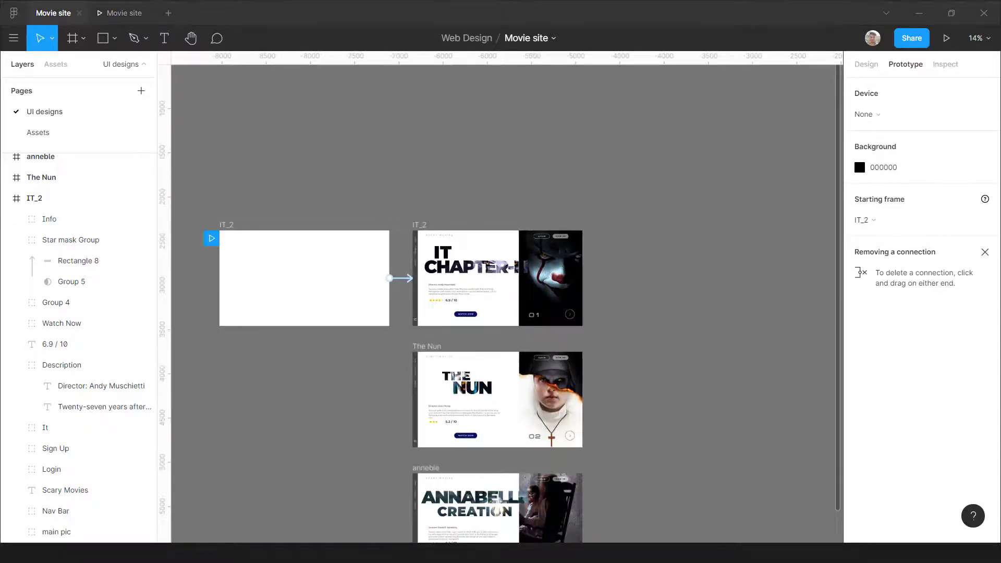
scroll(383, 213, down, 2)
scroll(577, 268, up, 3)
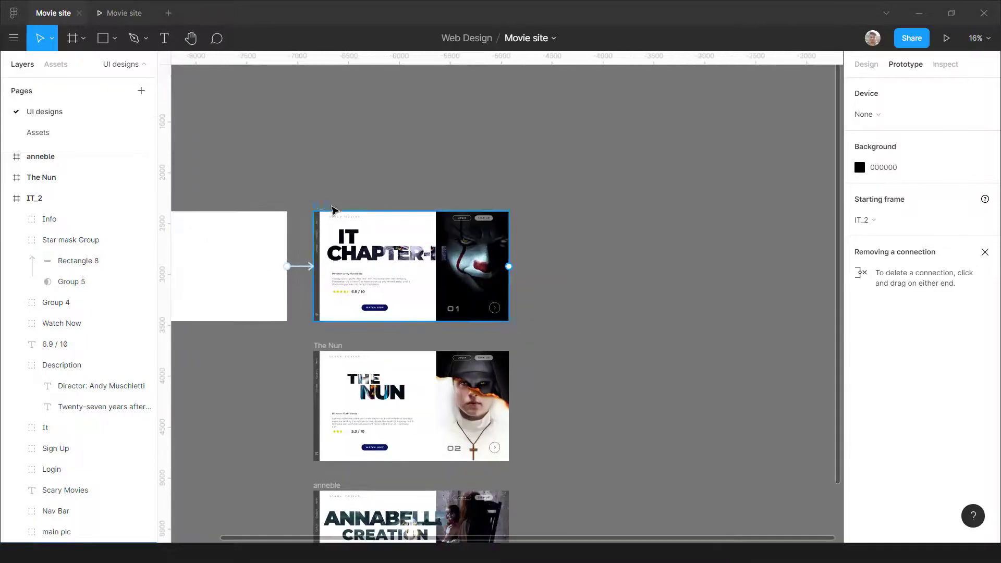
alt+drag(391, 217, 646, 217)
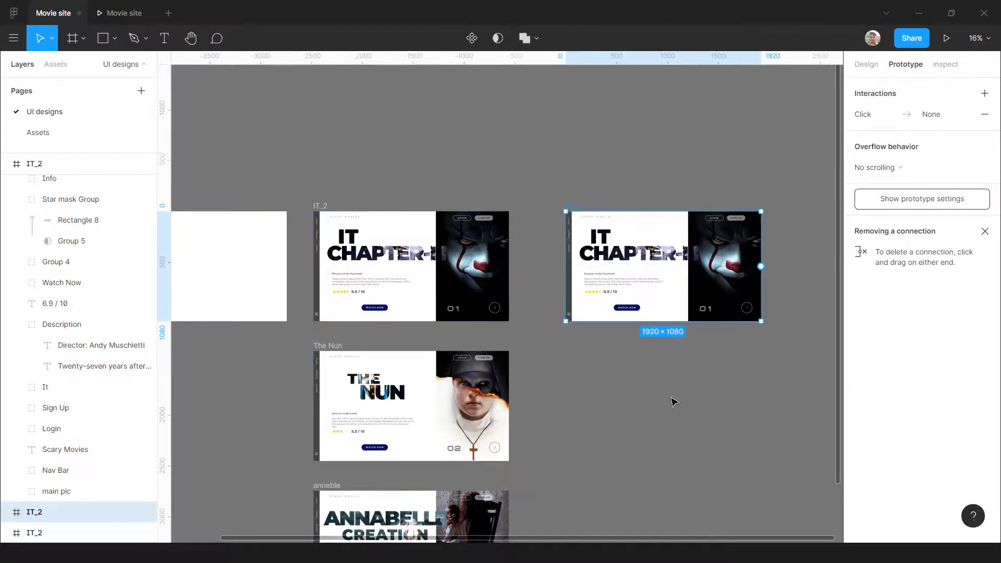
Step: Move the It title group in the new IT_2 copy left, partly outside the frame, to about X -533
scroll(595, 206, up, 2)
scroll(528, 213, down, 3)
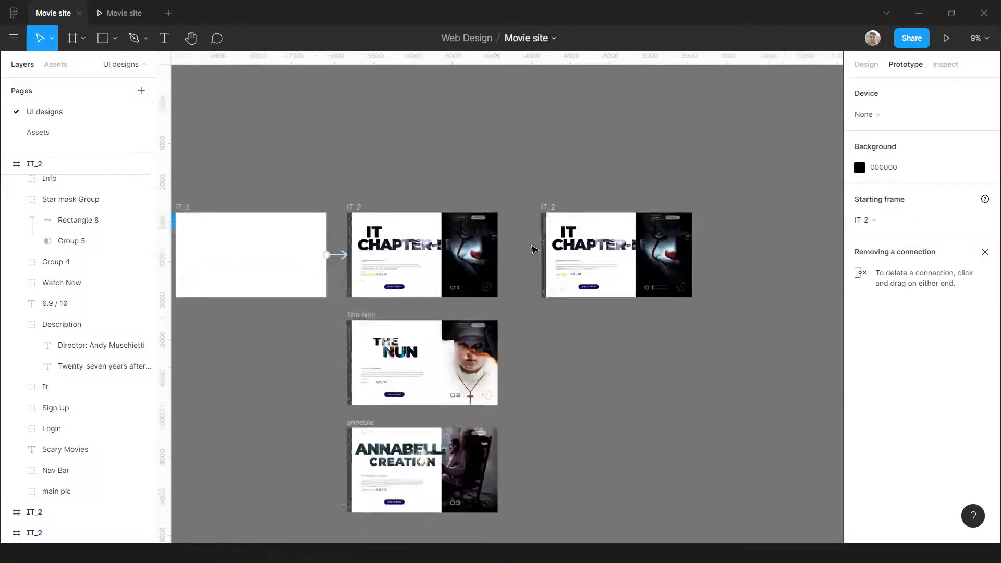
scroll(531, 245, up, 1)
scroll(615, 264, up, 3)
click(599, 198)
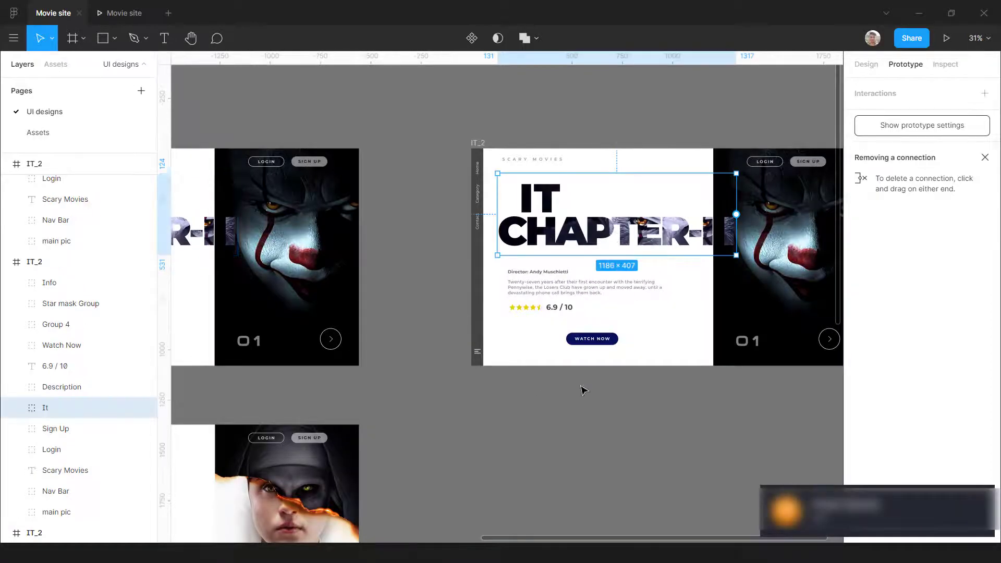
scroll(583, 393, down, 3)
scroll(626, 245, up, 3)
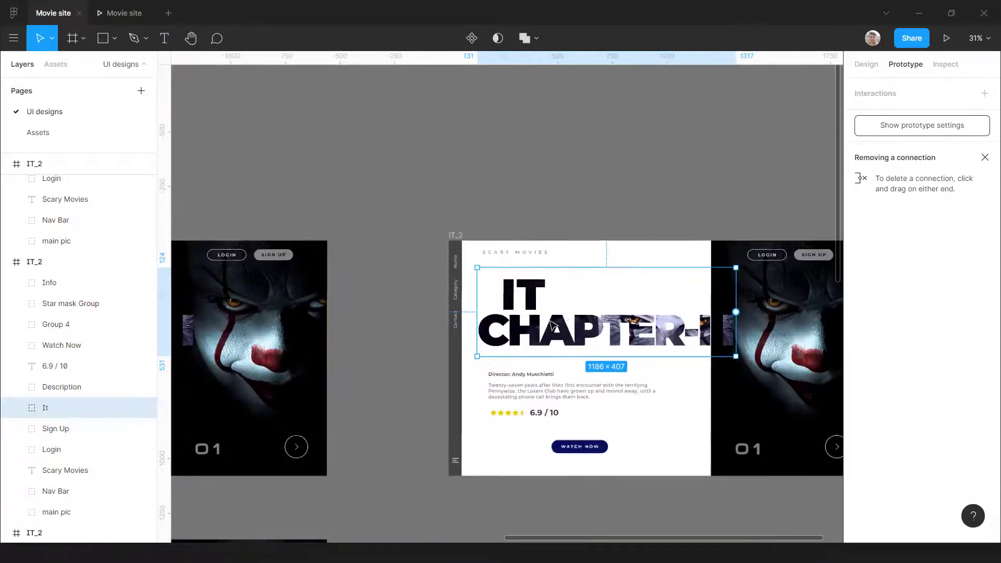
drag(597, 334, 435, 336)
scroll(537, 303, down, 4)
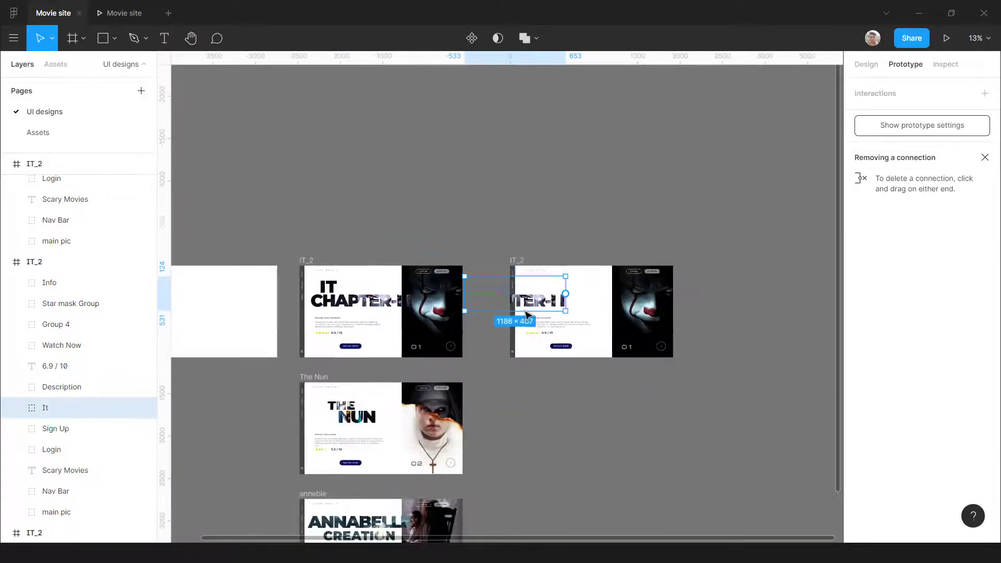
Step: Set the layer opacity of the shifted It title group to 0%
scroll(589, 303, up, 3)
click(866, 65)
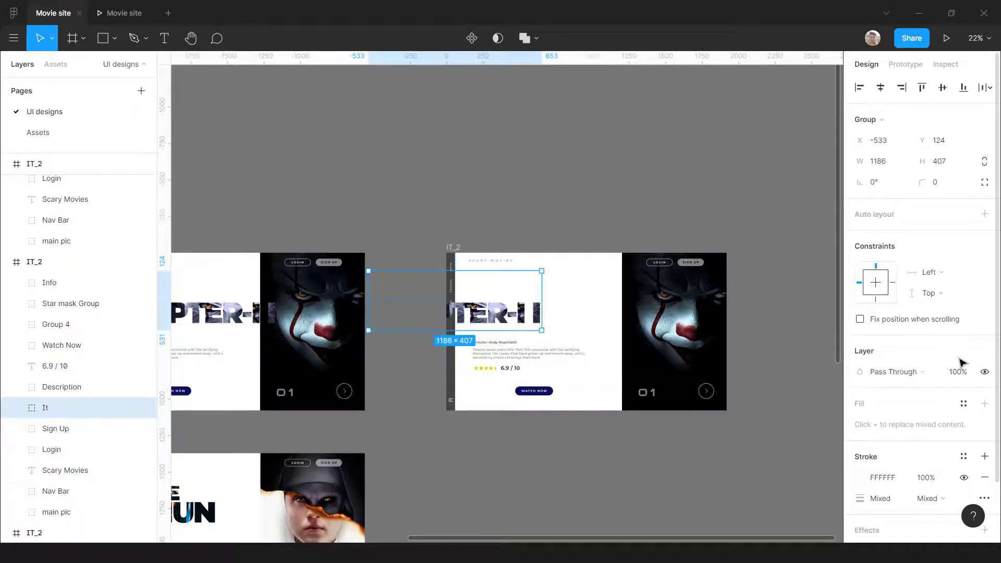
scroll(923, 323, down, 2)
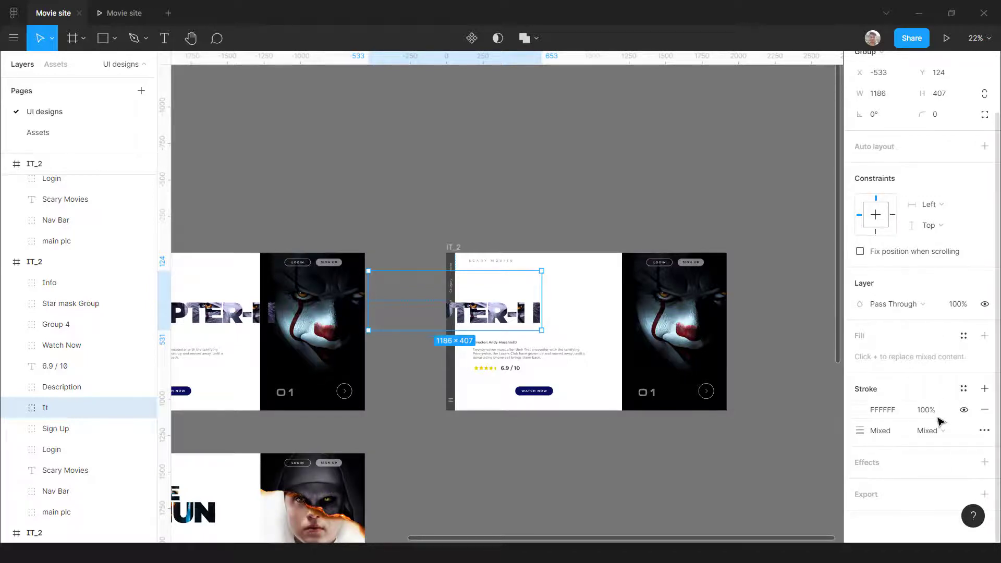
key(Return)
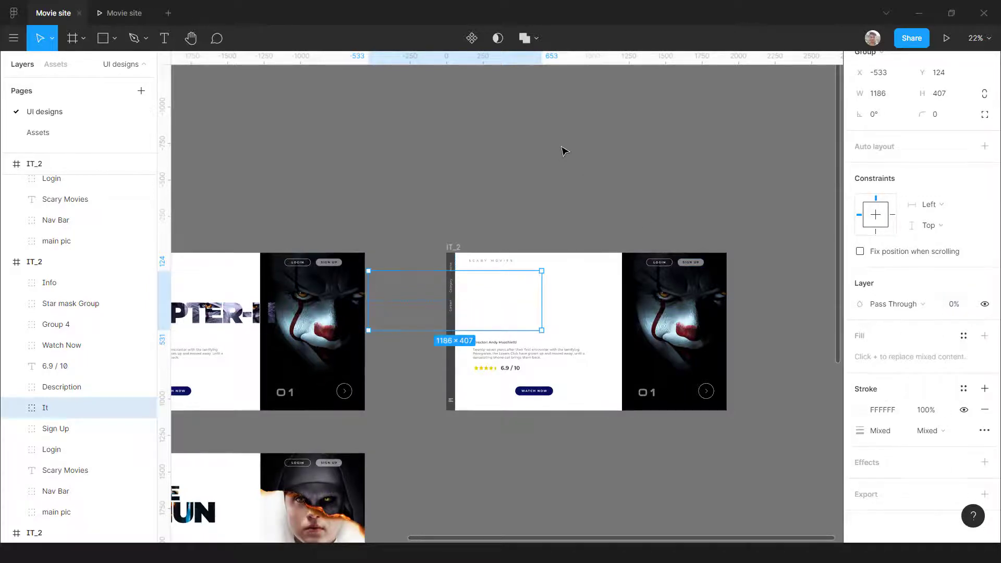
click(583, 214)
Step: Copy the nun title group from The Nun frame into the new IT_2 copy and move it right to X 960, Y 177
ctrl+scroll(583, 214, down, 3)
click(406, 342)
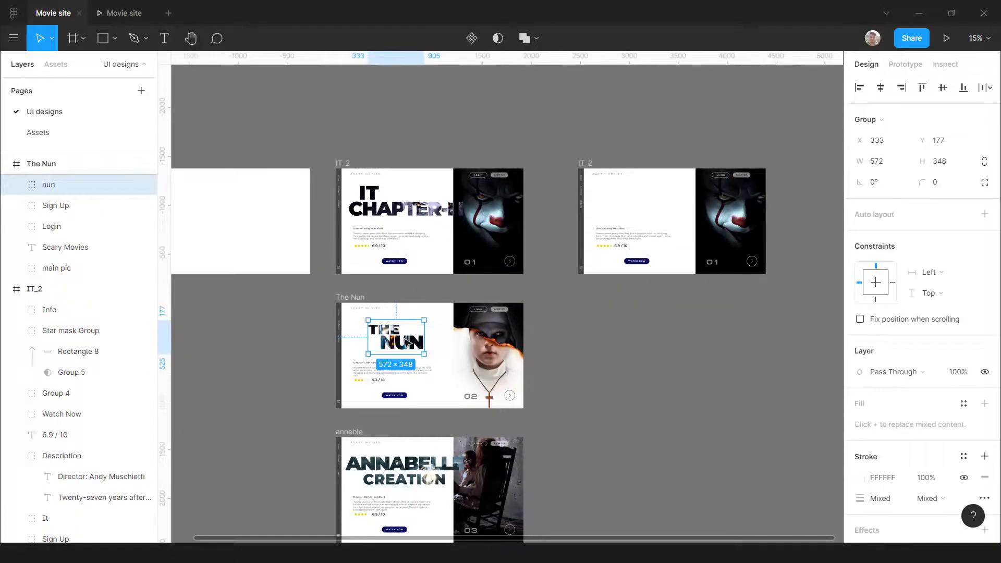
scroll(406, 342, down, 2)
scroll(523, 288, up, 2)
click(462, 224)
ctrl+scroll(492, 232, up, 2)
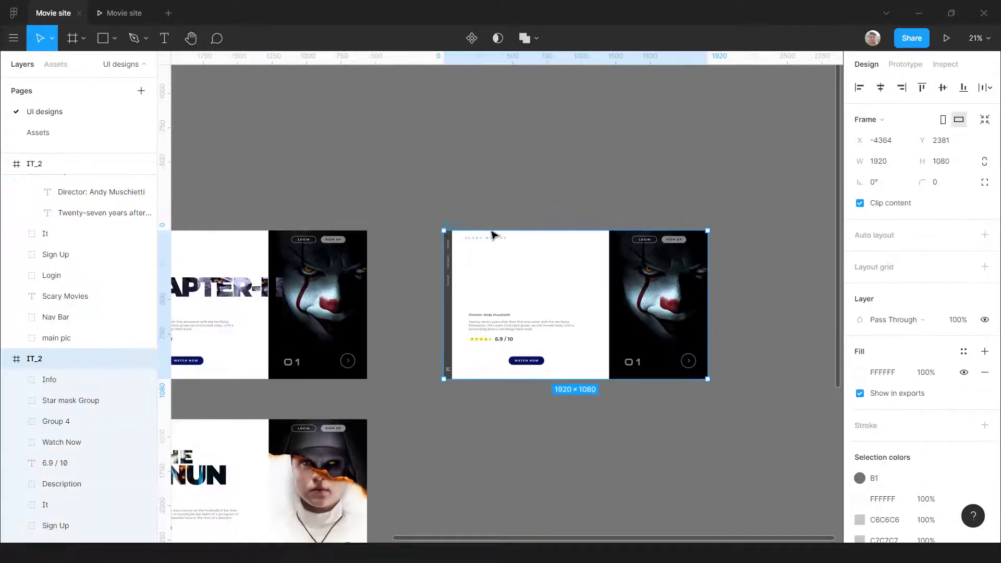
key(ctrl+v)
ctrl+scroll(522, 261, up, 4)
drag(530, 309, 714, 319)
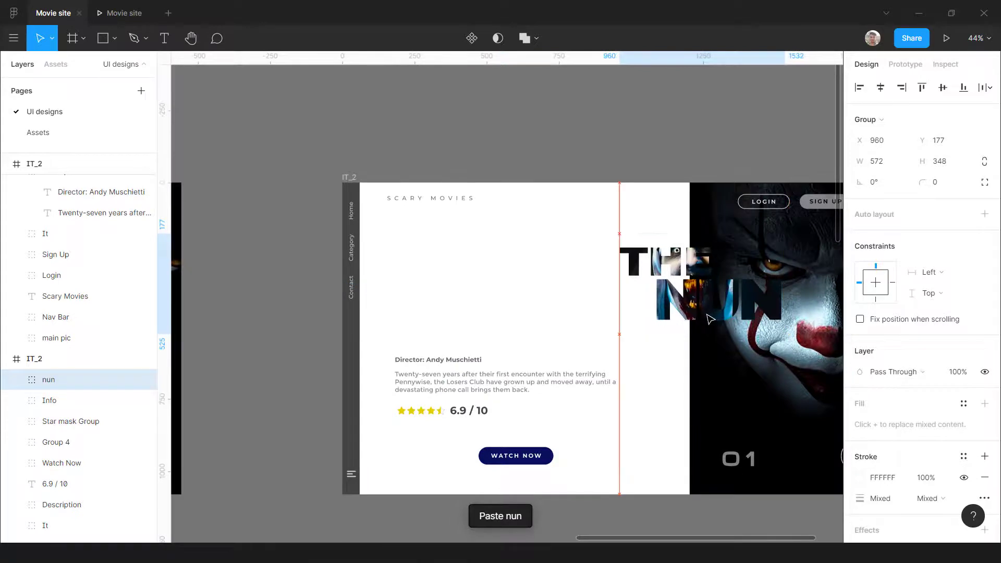
ctrl+scroll(474, 284, down, 3)
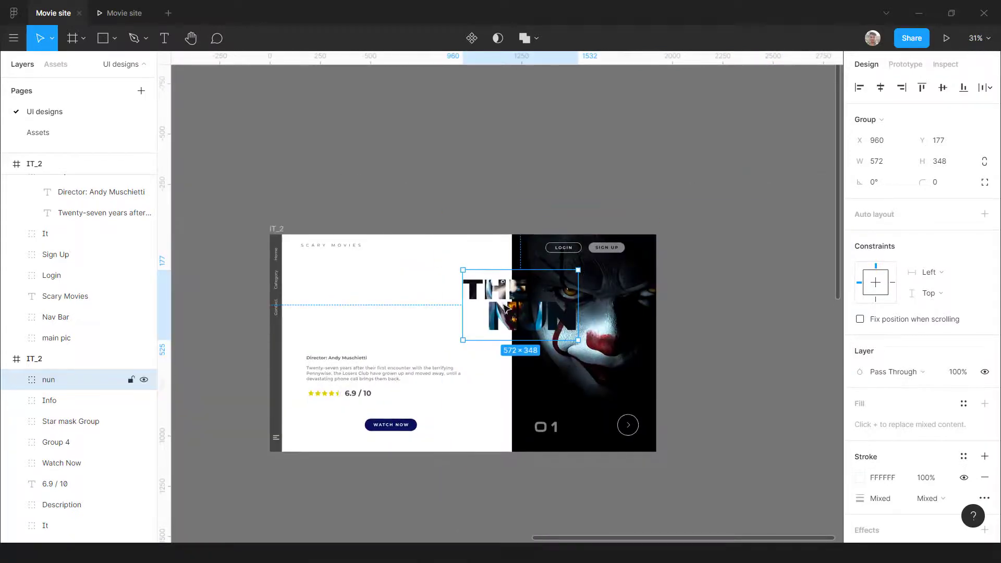
Step: Shift the masked image wp4326213 1 inside the pasted nun title group to about X 422, Y 23
key(Escape)
ctrl+scroll(521, 308, up, 3)
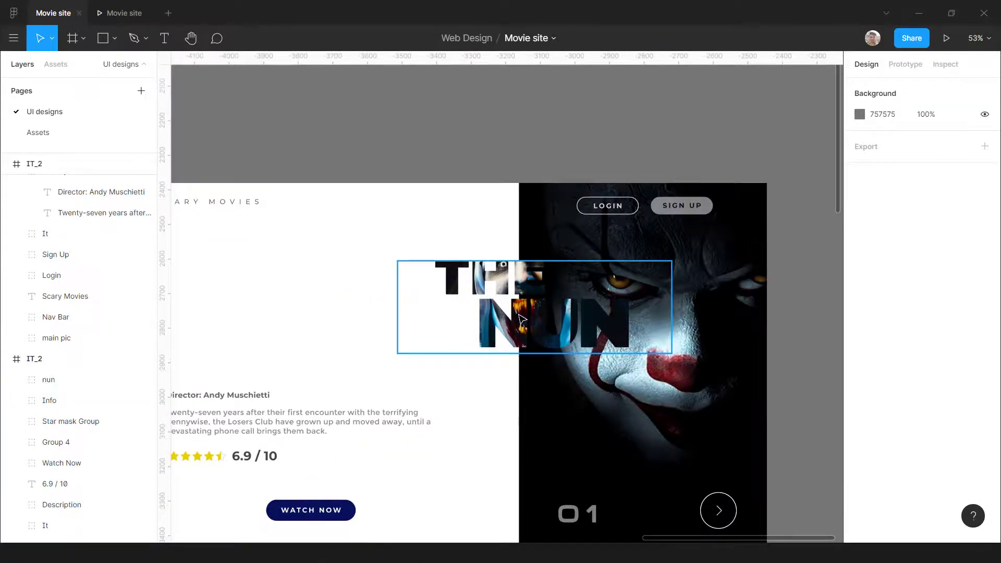
double_click(518, 315)
ctrl+scroll(488, 330, down, 2)
alt+drag(638, 274, 758, 217)
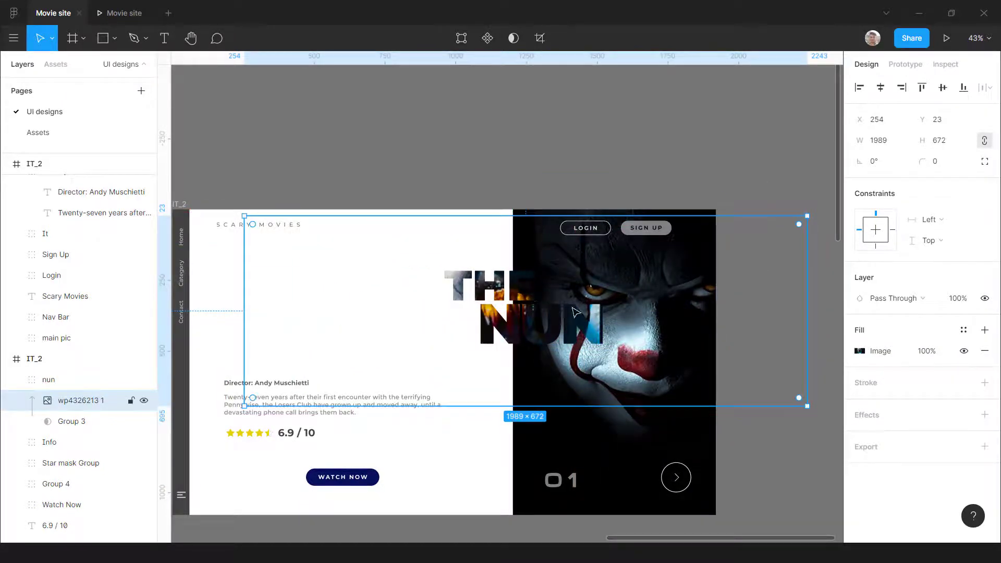
drag(584, 308, 635, 313)
ctrl+scroll(686, 410, down, 4)
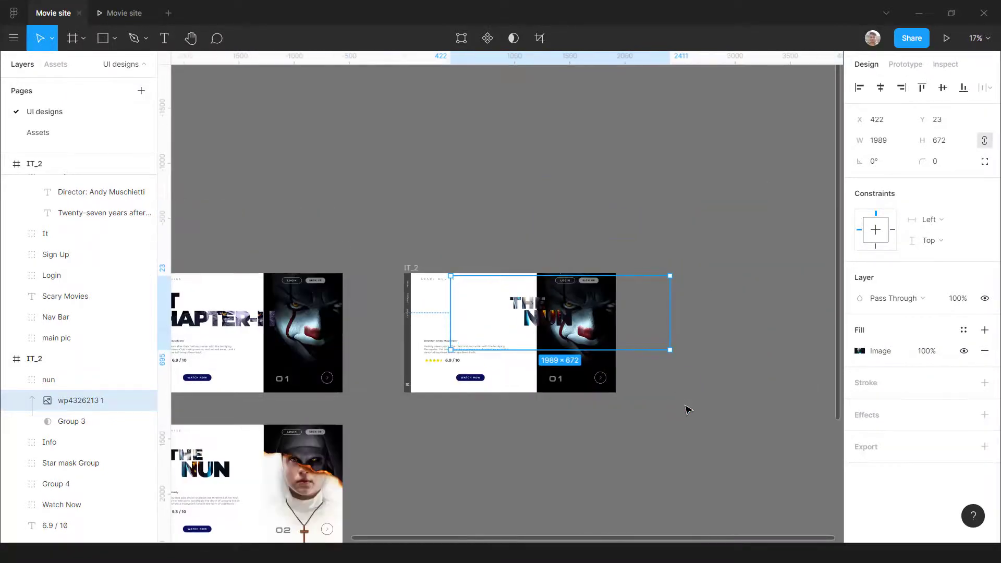
Step: Set the layer opacity of the pasted nun title group to 0%
key(Escape)
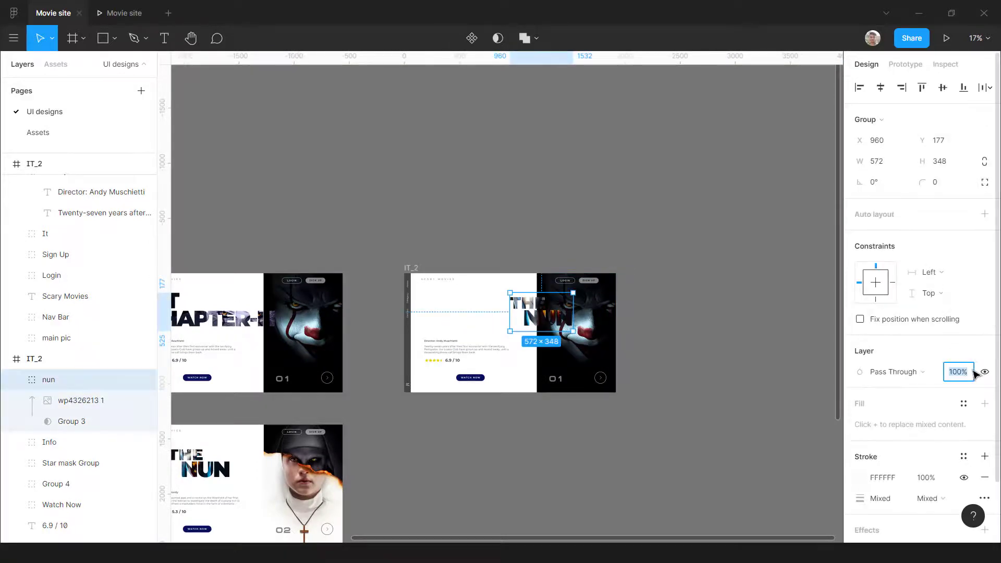
text(0)
key(Return)
scroll(534, 255, down, 3)
click(446, 233)
Step: Link the original IT_2 frame to the new copy with an On click Smart animate transition, deleting its targetless click interaction
scroll(389, 278, up, 3)
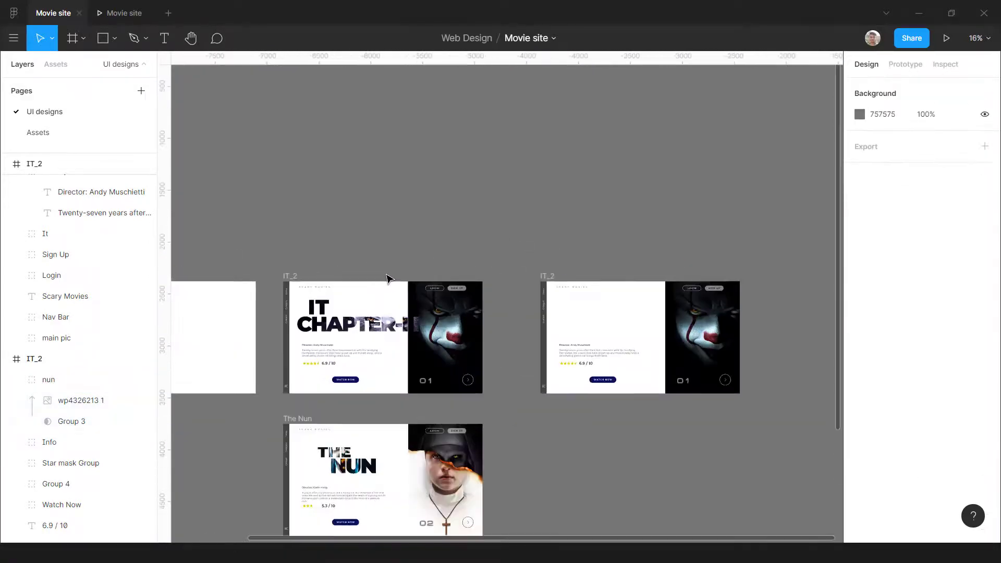
click(290, 276)
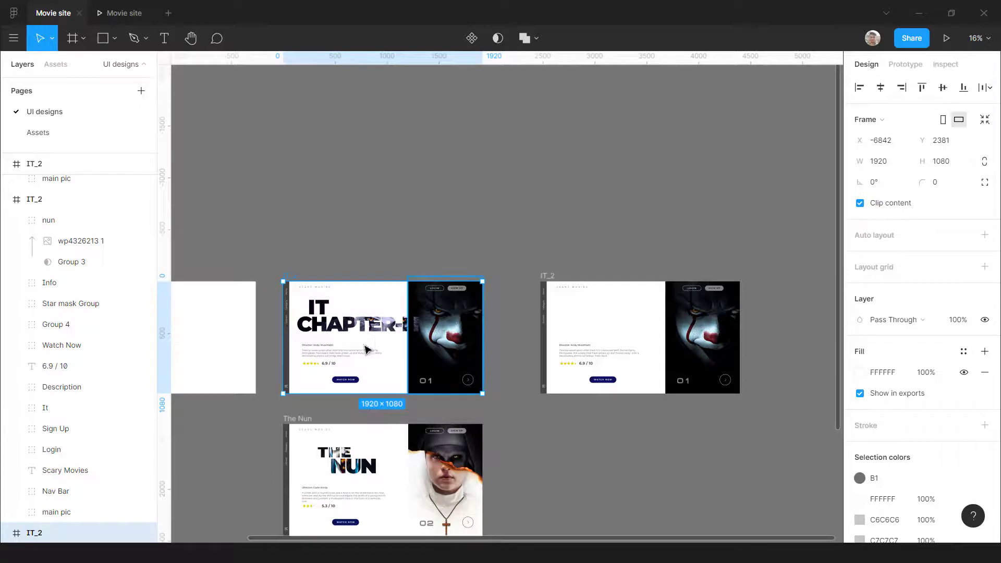
click(904, 65)
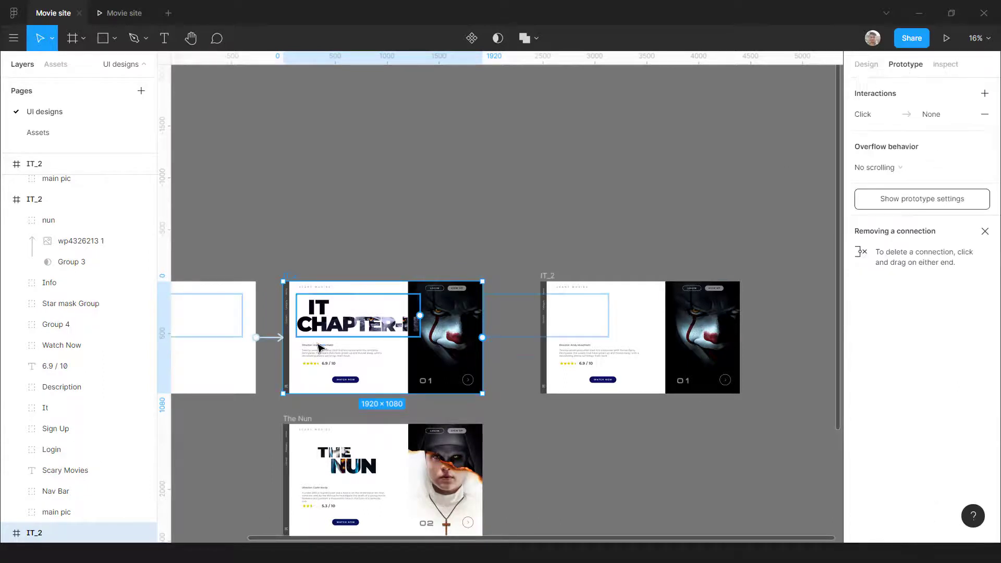
drag(482, 338, 607, 346)
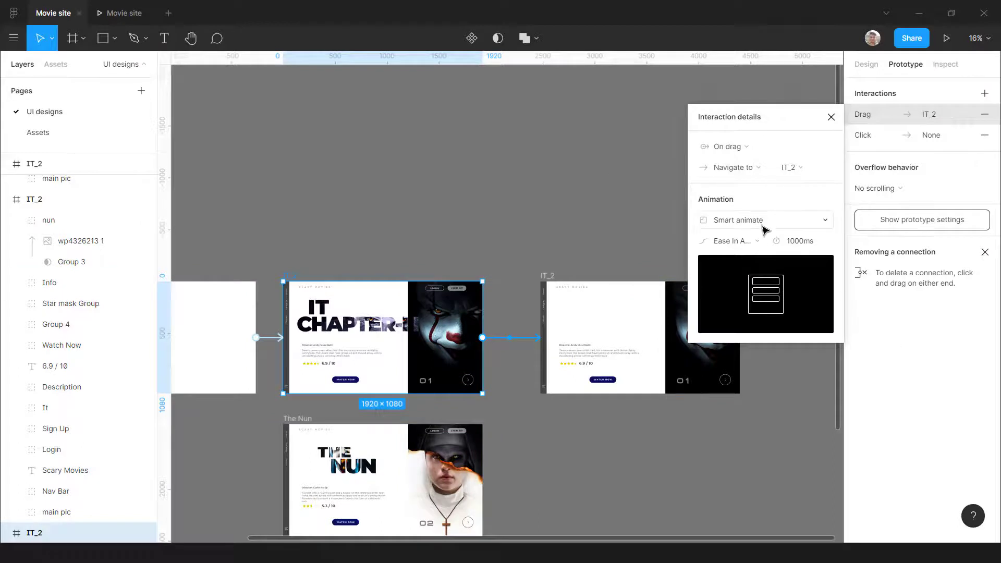
click(744, 147)
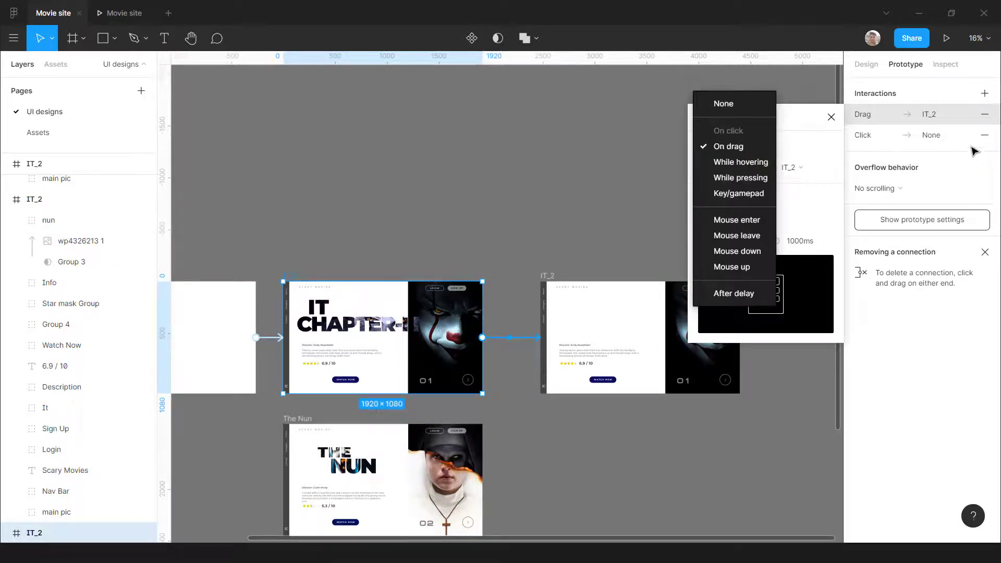
click(985, 135)
click(984, 135)
click(735, 150)
click(738, 140)
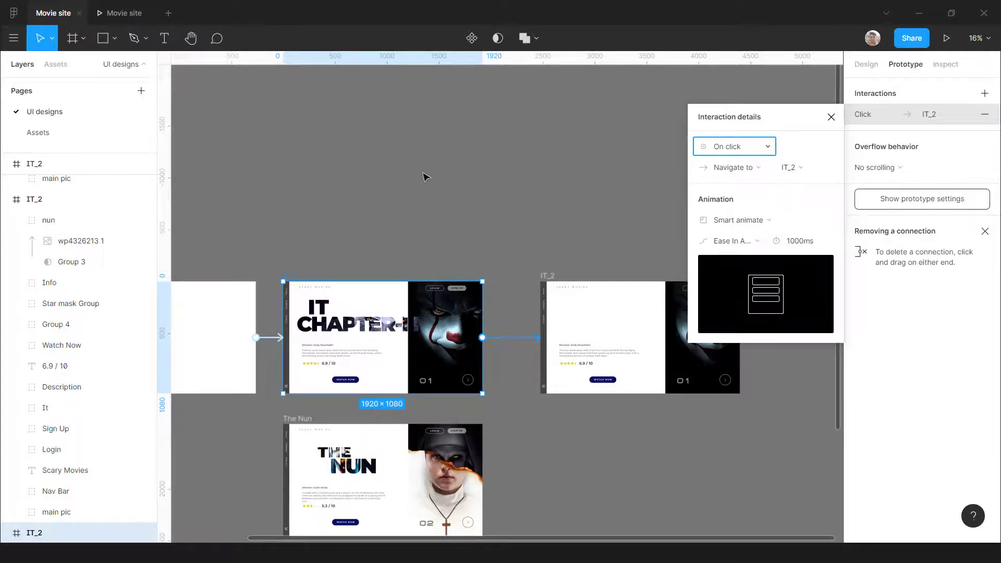
Step: Link the IT_2 copy to The Nun with an After delay Smart animate transition, deleting the copy's targetless click interaction
scroll(397, 172, down, 6)
scroll(367, 235, up, 5)
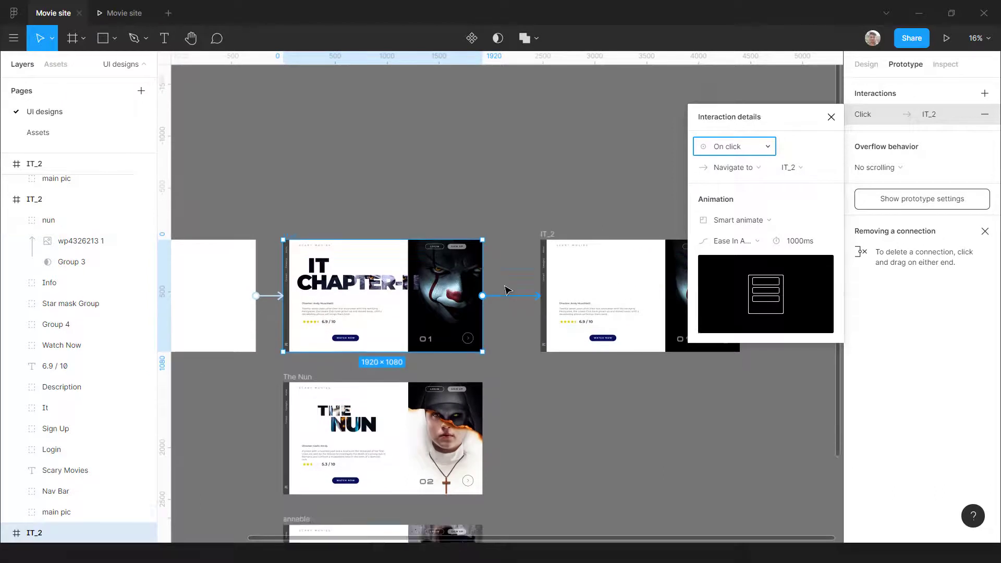
scroll(505, 290, down, 1)
click(704, 261)
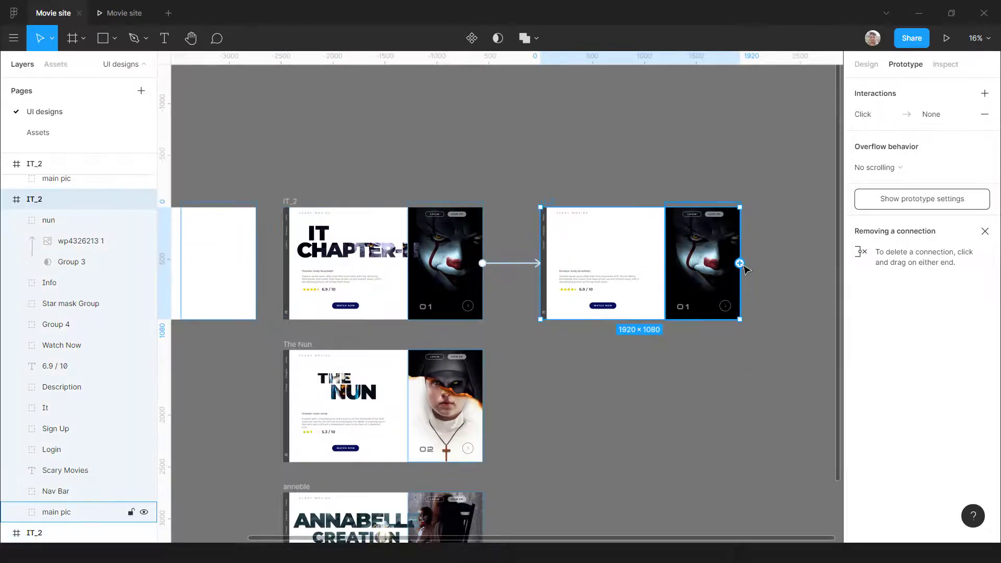
drag(739, 263, 390, 404)
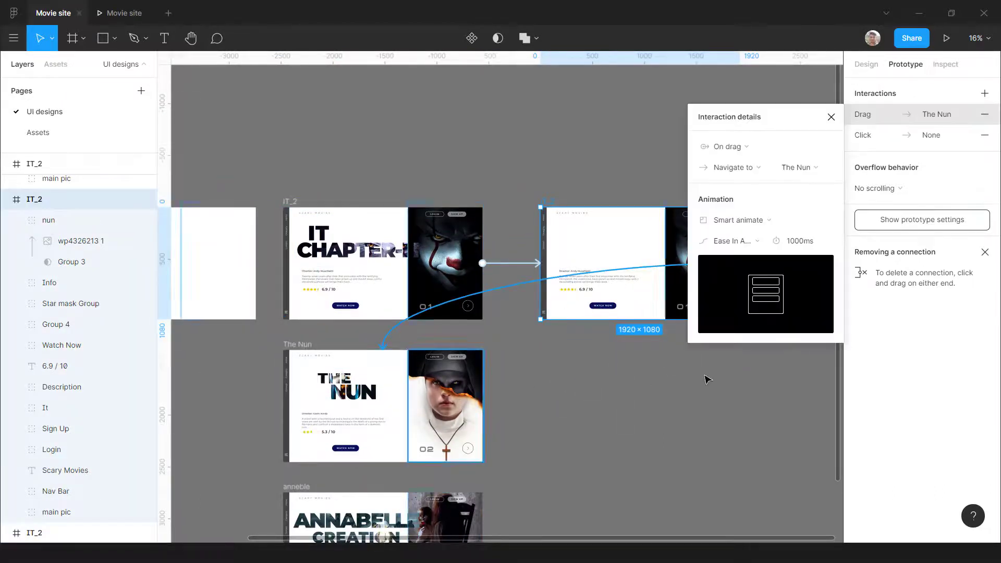
click(735, 147)
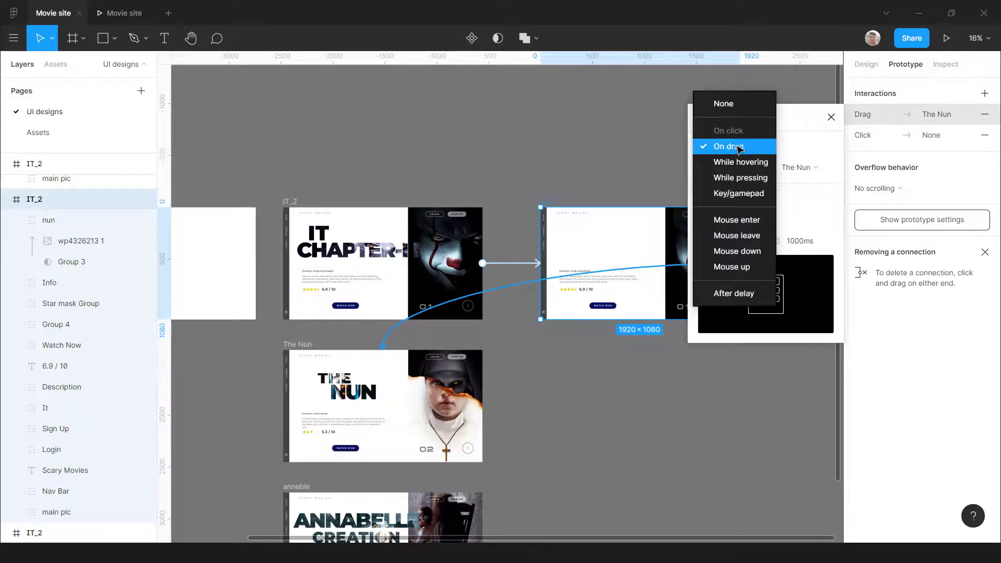
click(994, 141)
click(984, 135)
click(731, 155)
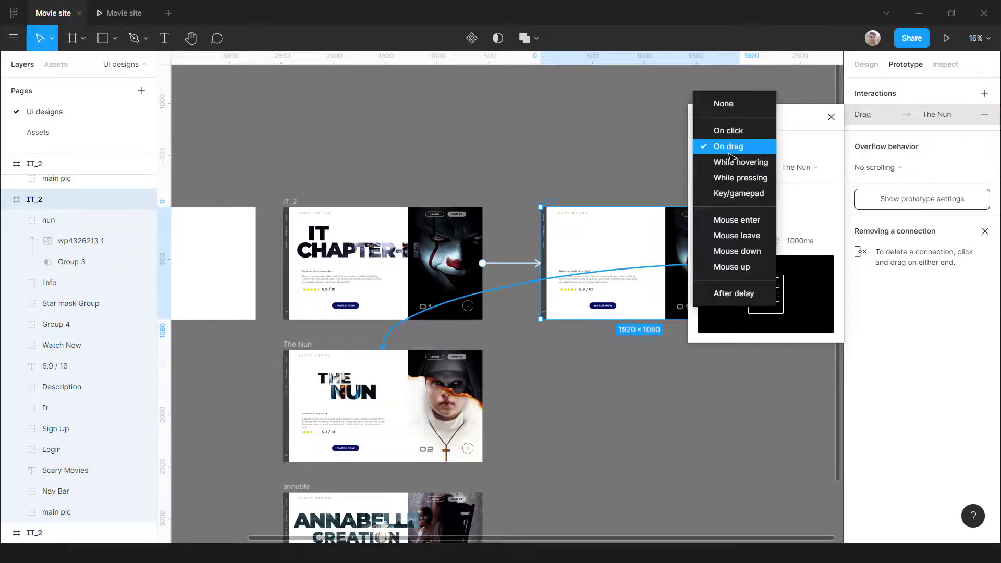
click(740, 292)
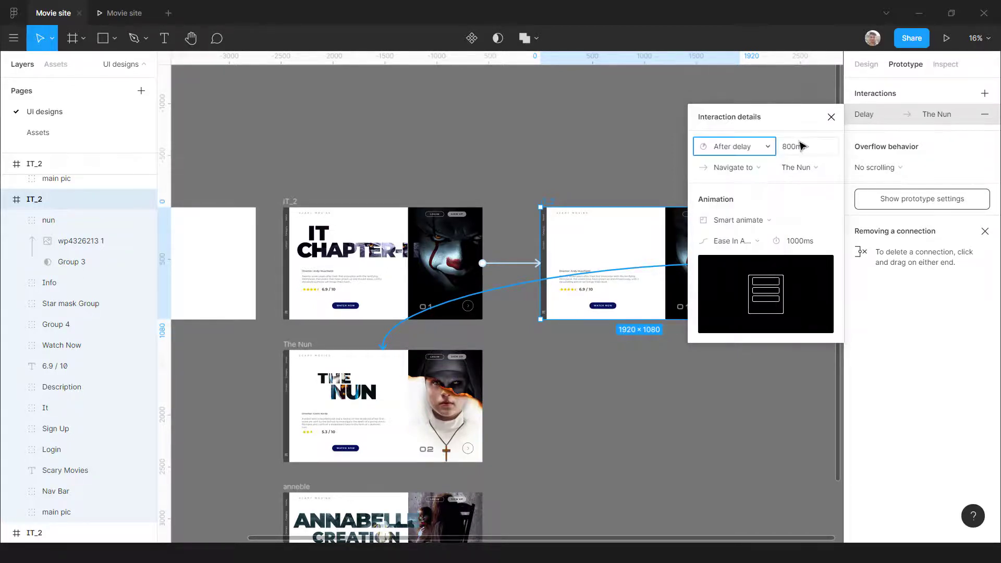
Step: Set the new transition's delay to 1 ms and its animation duration to 500 ms
click(812, 148)
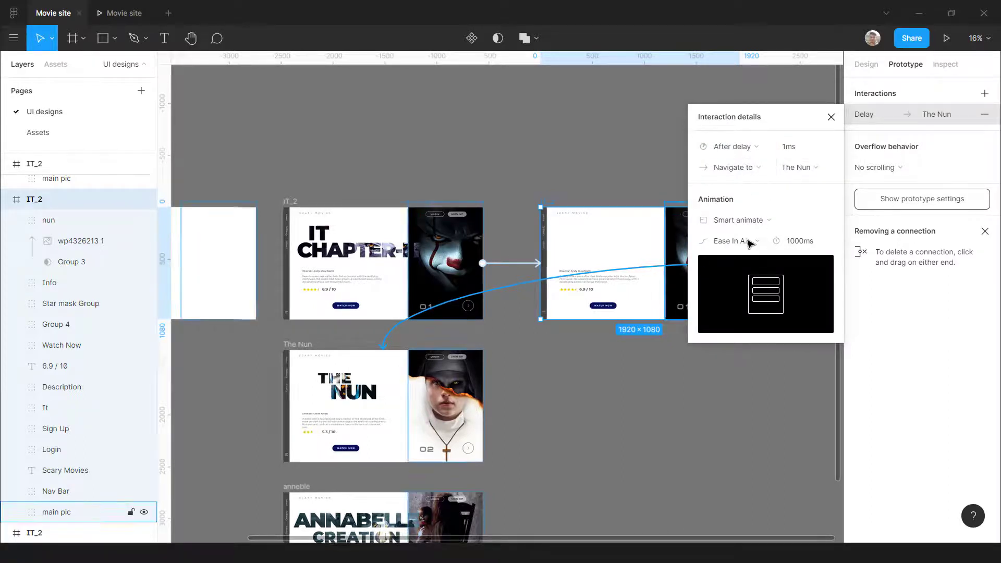
click(823, 248)
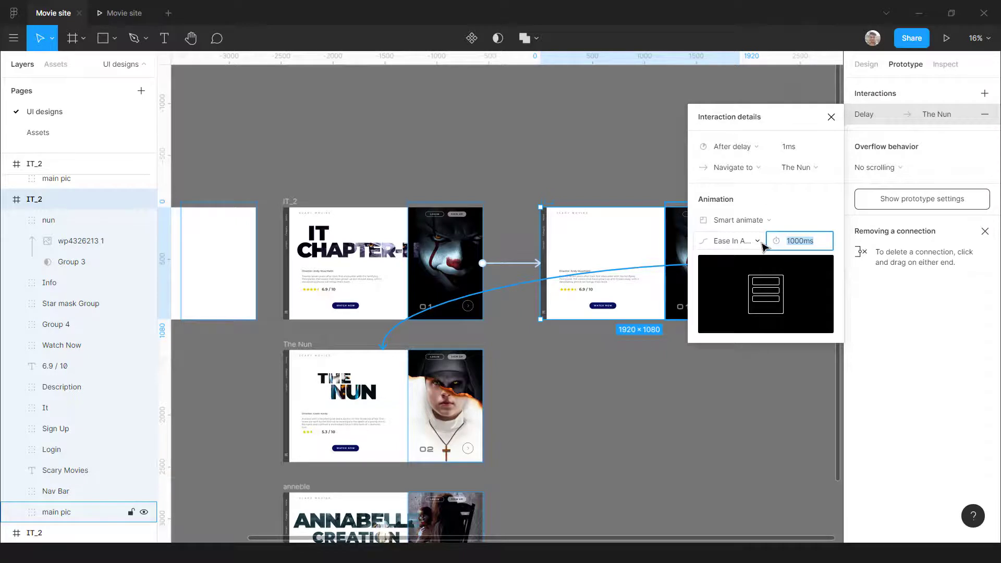
key(Return)
click(416, 103)
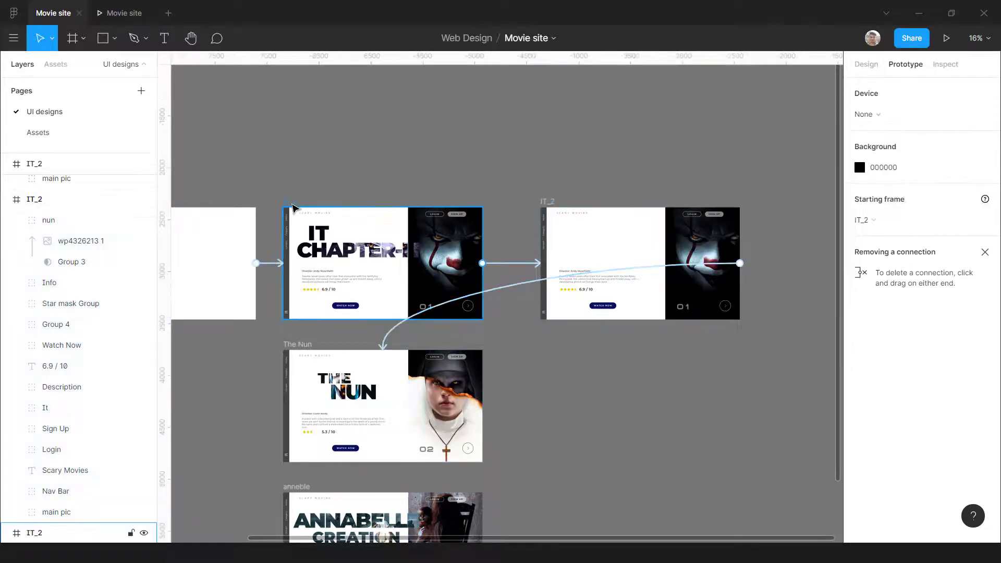
Step: Set the on-click transition from the original IT_2 frame to its copy to 500 ms with Ease In easing
click(290, 202)
click(513, 264)
click(825, 249)
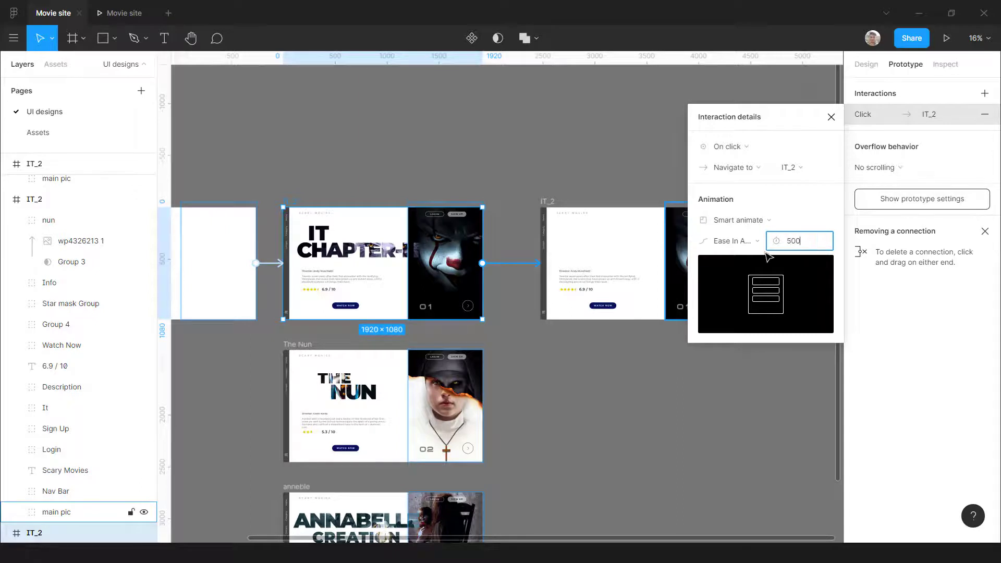
key(Return)
click(751, 241)
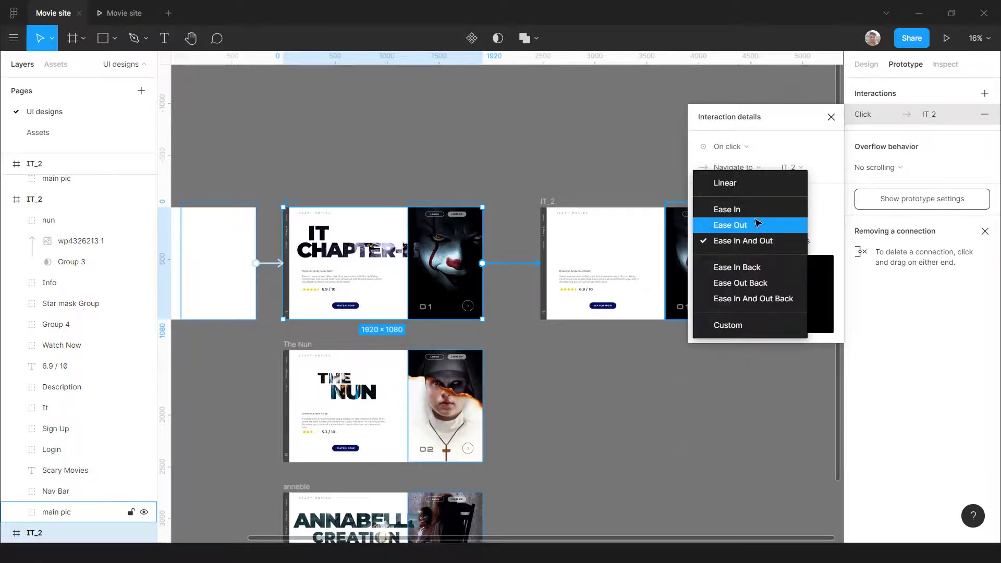
click(757, 215)
click(486, 181)
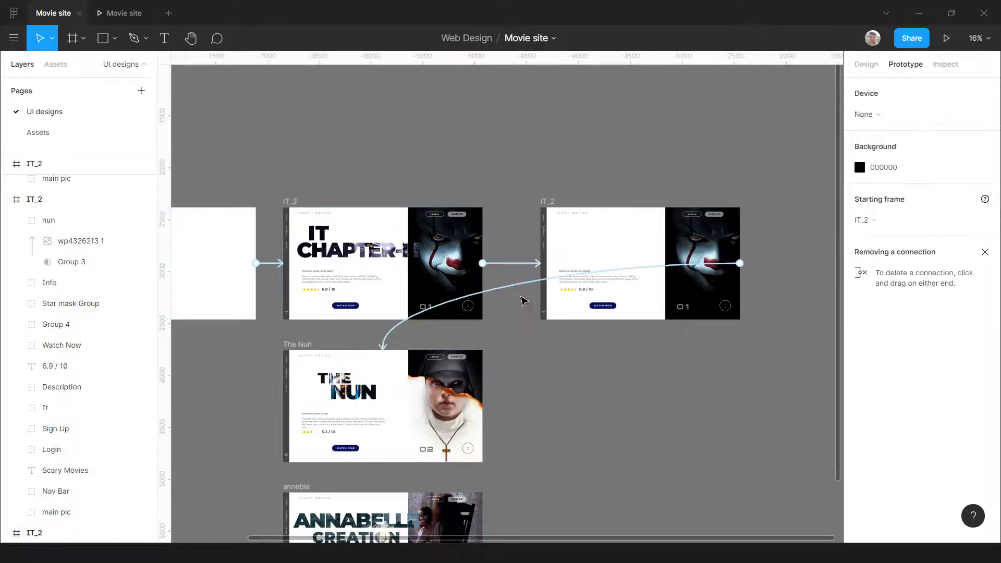
Step: Set the delayed transition to The Nun to Ease Out easing and preview the prototype
click(521, 284)
click(750, 241)
click(759, 233)
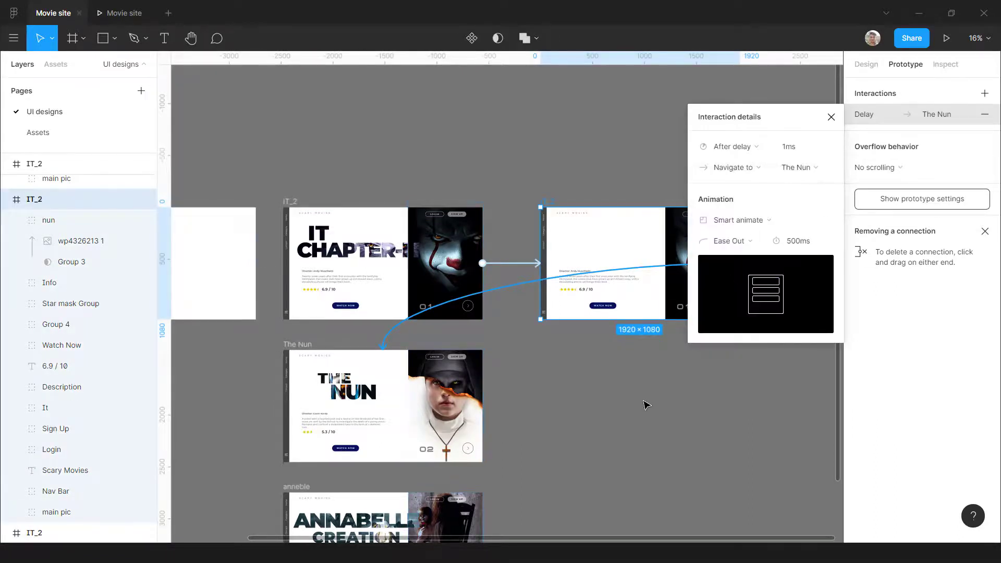
click(673, 421)
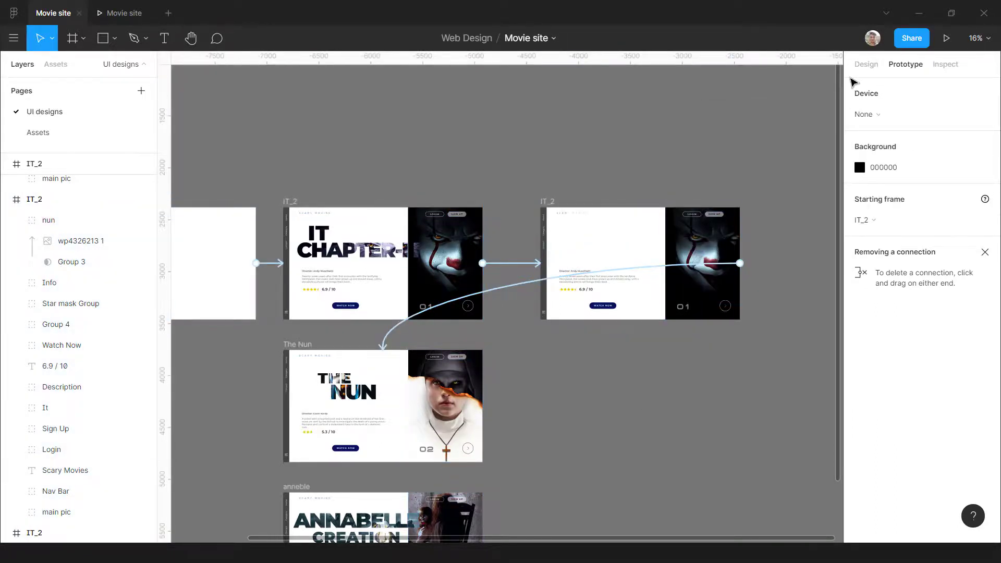
click(946, 38)
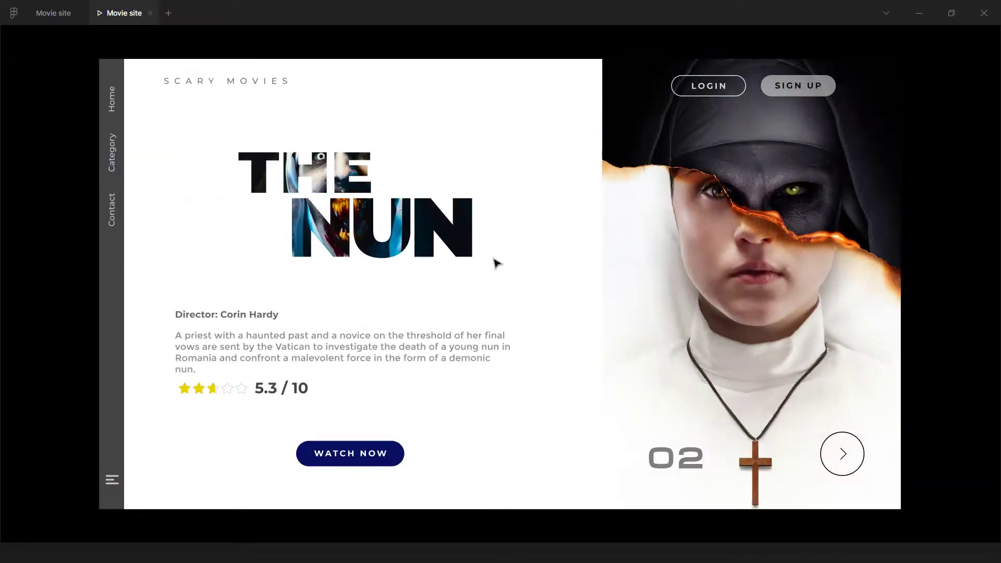
click(53, 13)
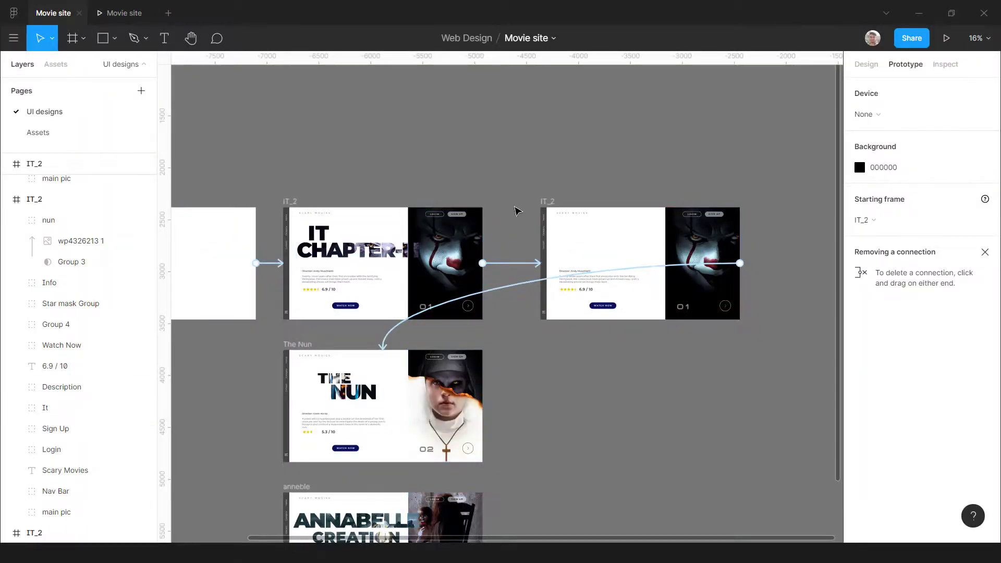
Step: Duplicate The Nun frame beside the original, below the IT_2 copy, at X -4364, Y 3754
scroll(517, 209, down, 3)
scroll(470, 257, up, 2)
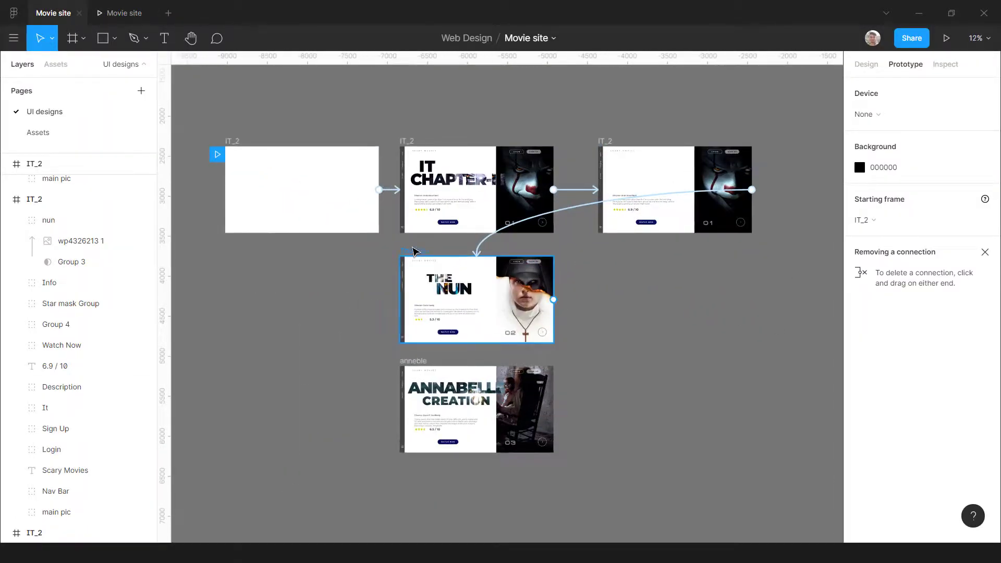
drag(412, 252, 526, 305)
Step: Move the nun title group in The Nun copy left to X -135, Y 177 and set its layer opacity to 0%
scroll(614, 281, up, 5)
click(598, 307)
scroll(508, 276, down, 4)
scroll(508, 276, up, 4)
click(867, 65)
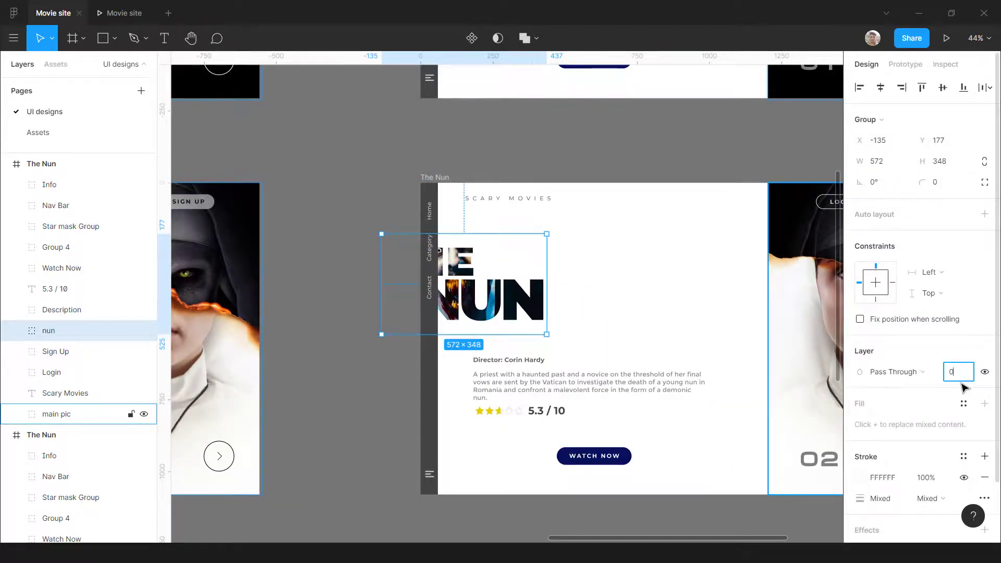
text(0)
key(Return)
scroll(574, 323, down, 6)
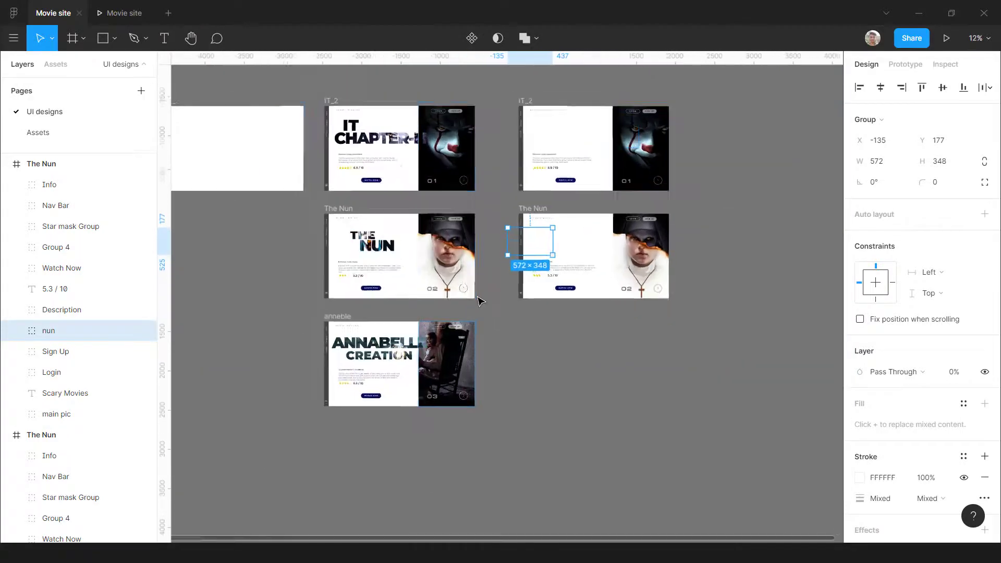
Step: Copy the Anneble title group from the anneble frame into The Nun copy and move it right to X 512, Y 146
scroll(481, 302, up, 2)
click(339, 374)
ctrl+scroll(613, 236, up, 5)
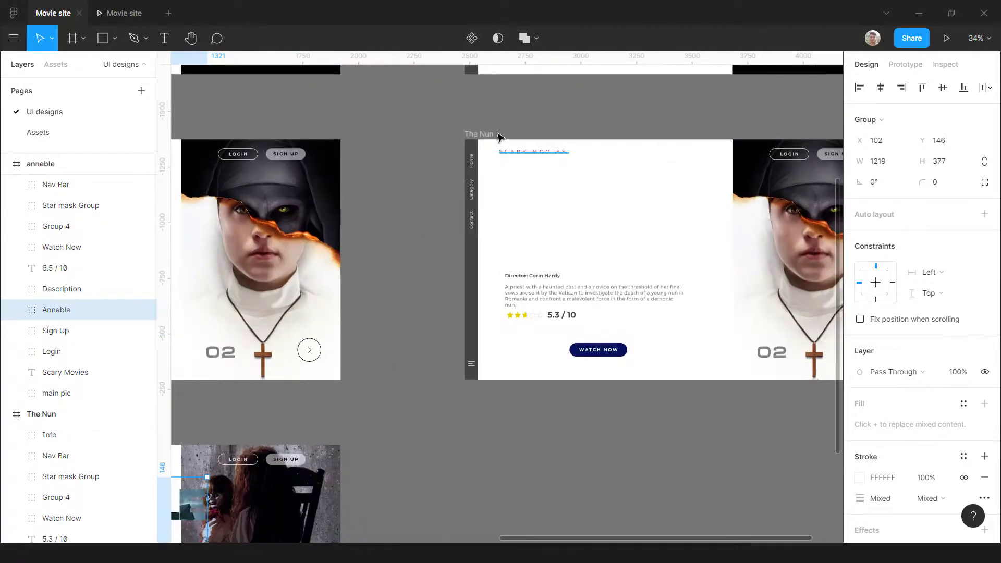
click(496, 134)
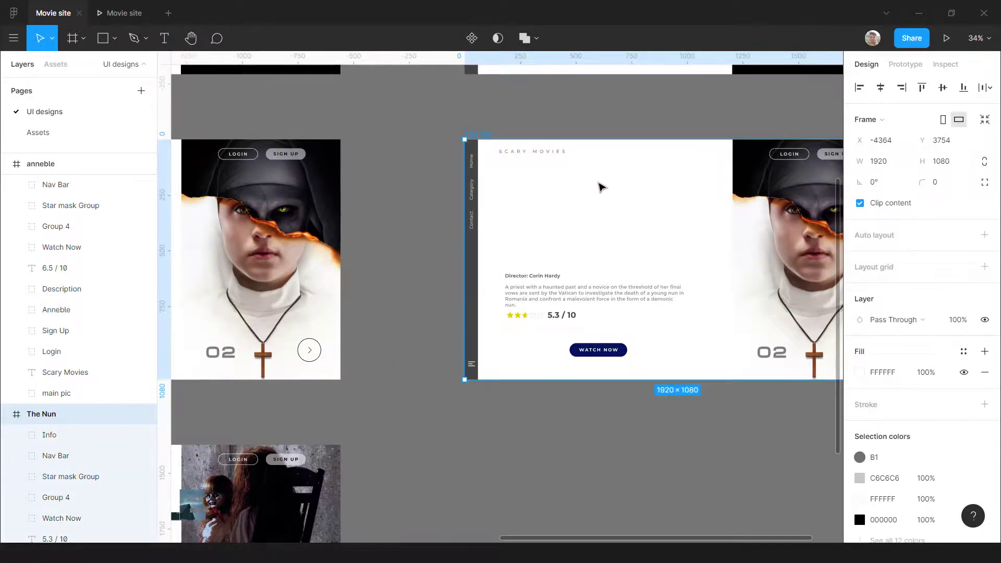
key(ctrl+v)
ctrl+scroll(573, 263, down, 5)
ctrl+scroll(576, 262, up, 5)
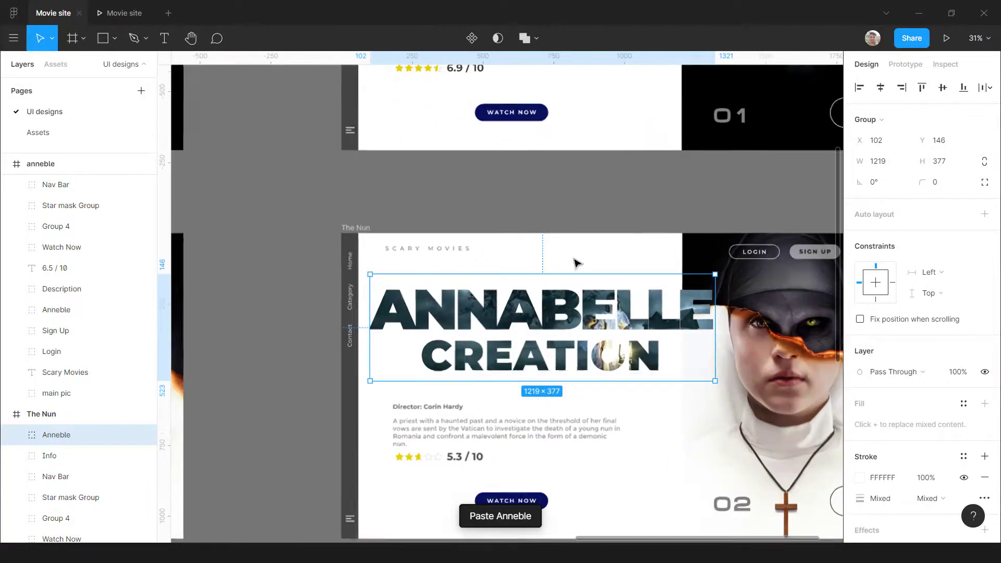
drag(589, 295, 706, 295)
ctrl+scroll(563, 313, down, 3)
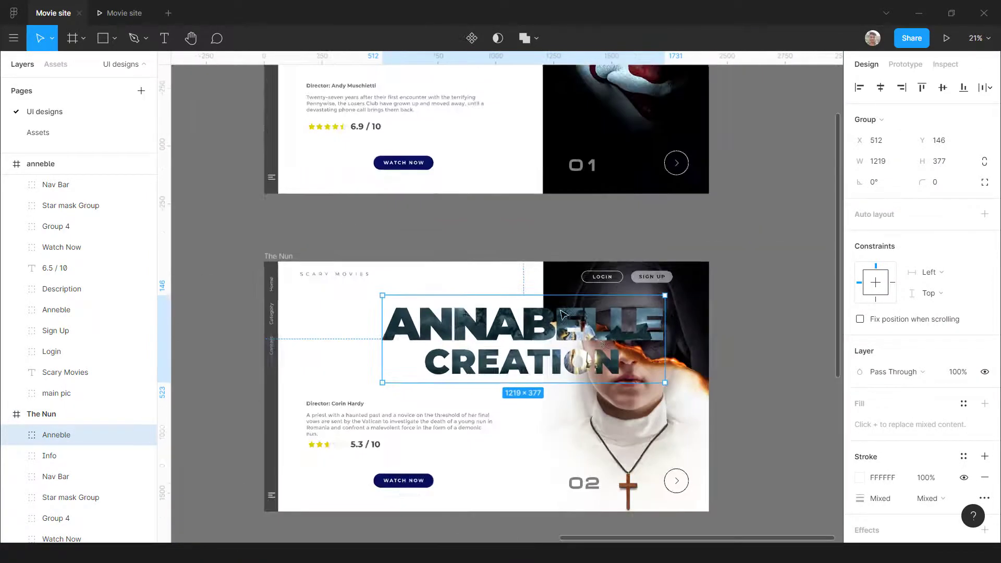
Step: Enlarge the masked image wp4326213 1 in the pasted Anneble group to about 1821 × 979 and shift it behind the lettering
double_click(583, 308)
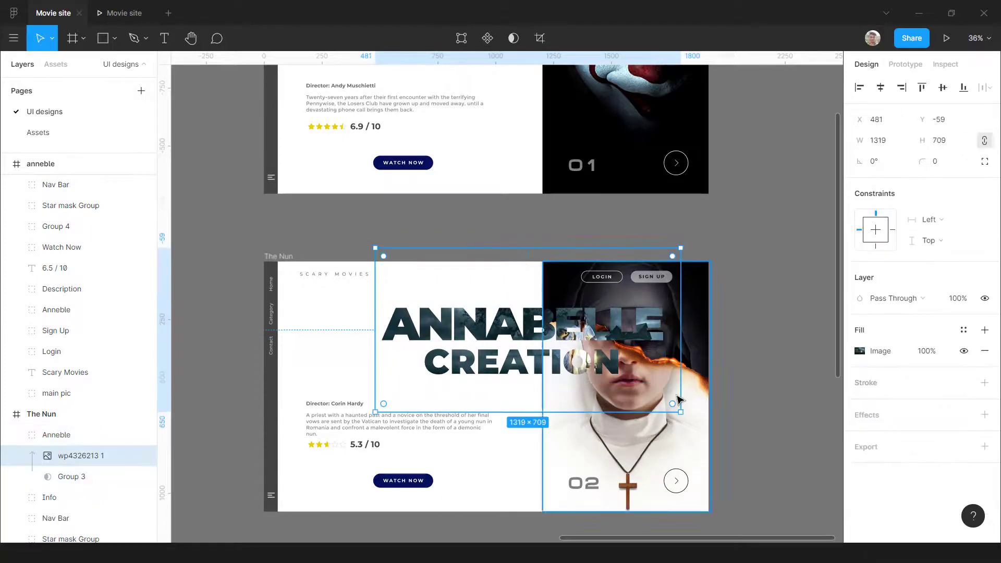
drag(764, 457, 758, 474)
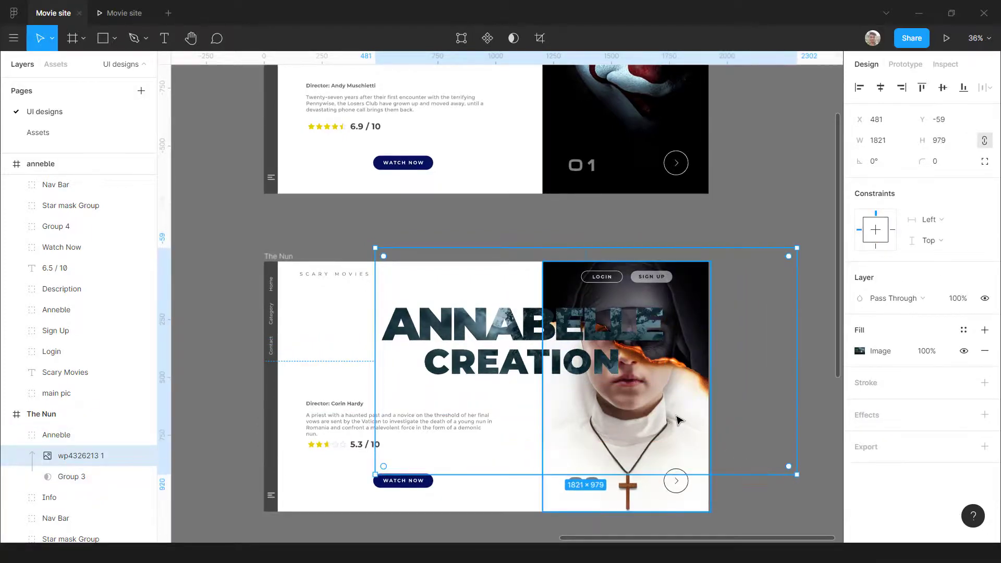
drag(678, 416, 662, 377)
click(807, 235)
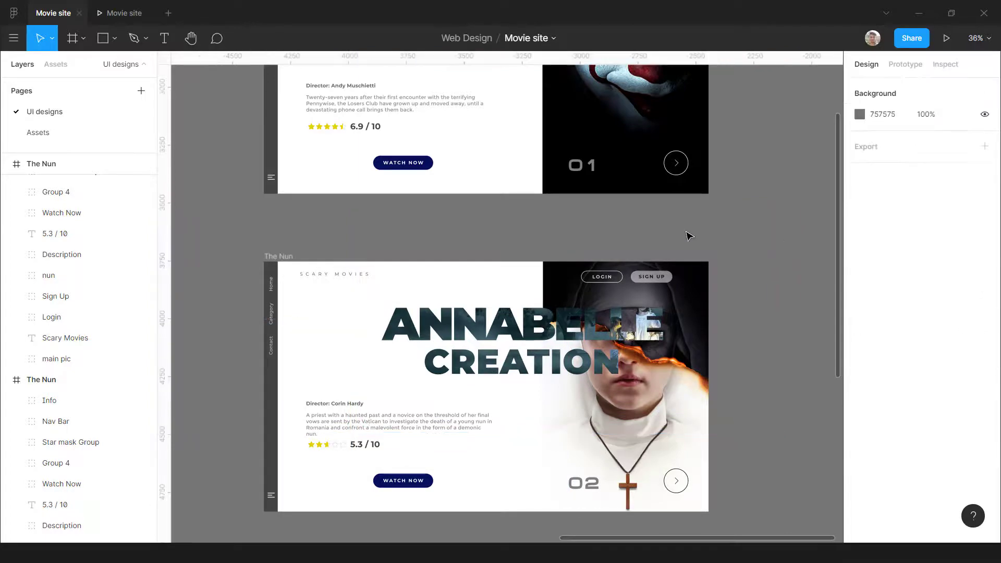
Step: Set the layer opacity of the pasted Anneble title group to 0%
scroll(687, 234, down, 5)
scroll(628, 254, up, 3)
click(597, 292)
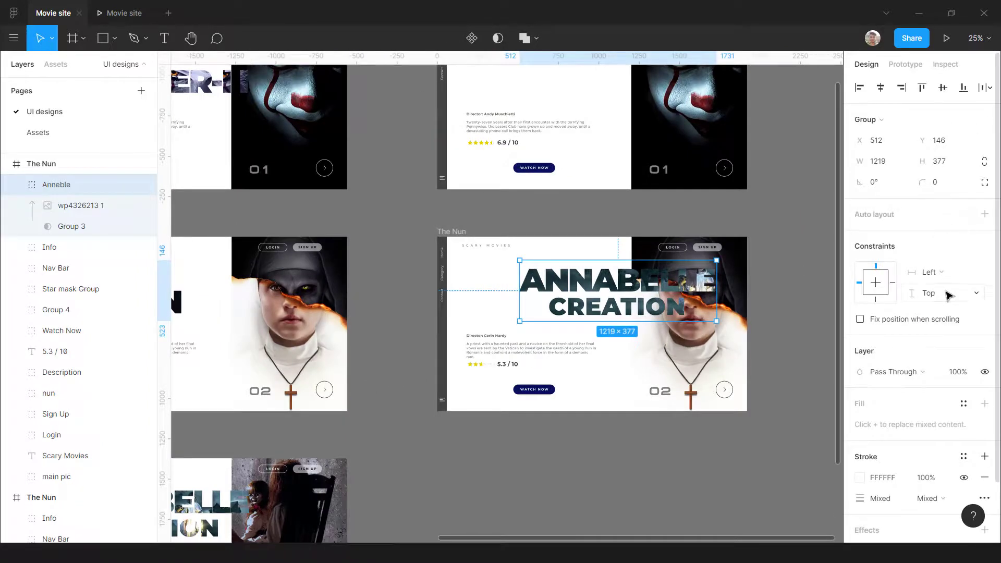
click(972, 372)
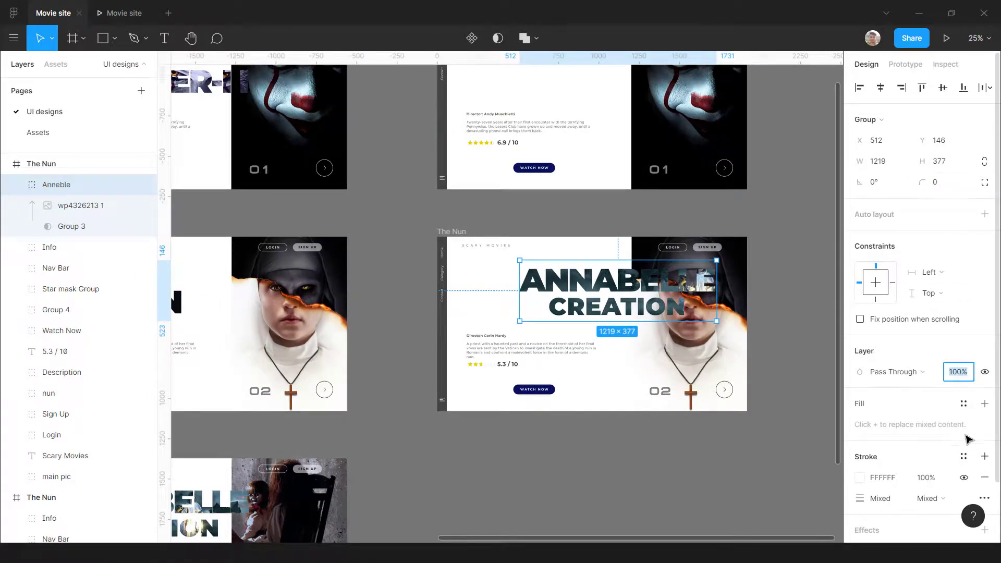
text(0)
key(Return)
scroll(689, 252, down, 3)
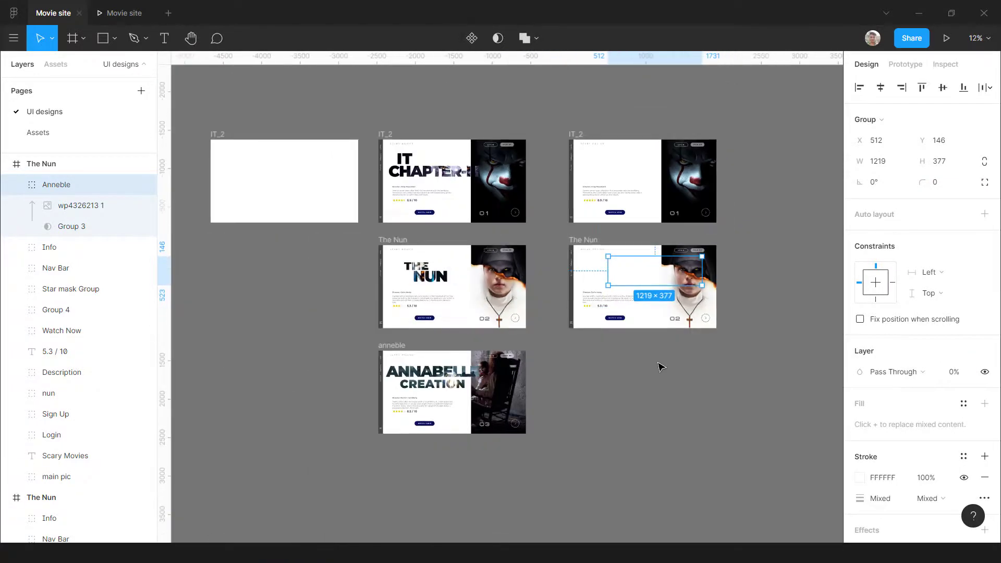
click(660, 362)
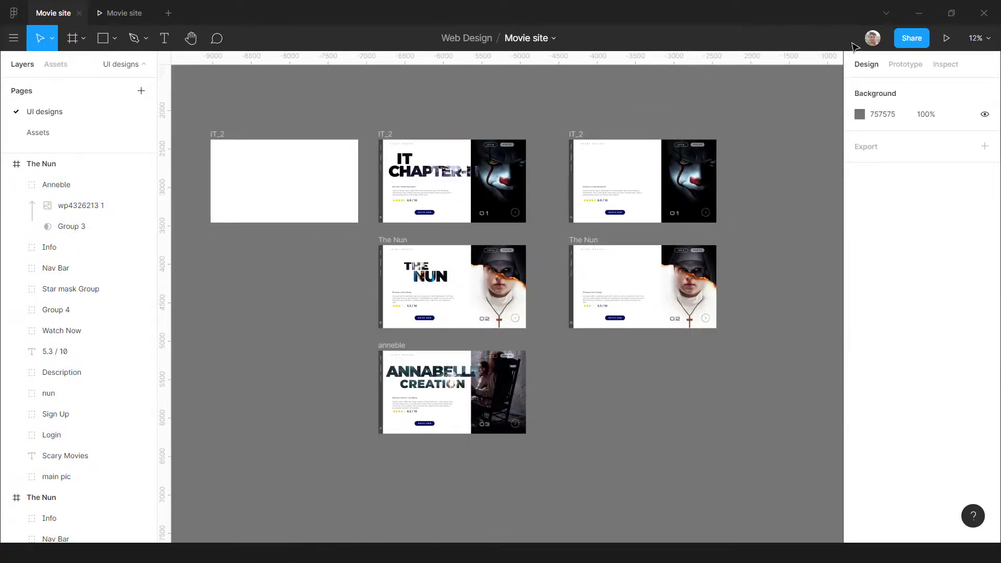
click(946, 38)
click(60, 15)
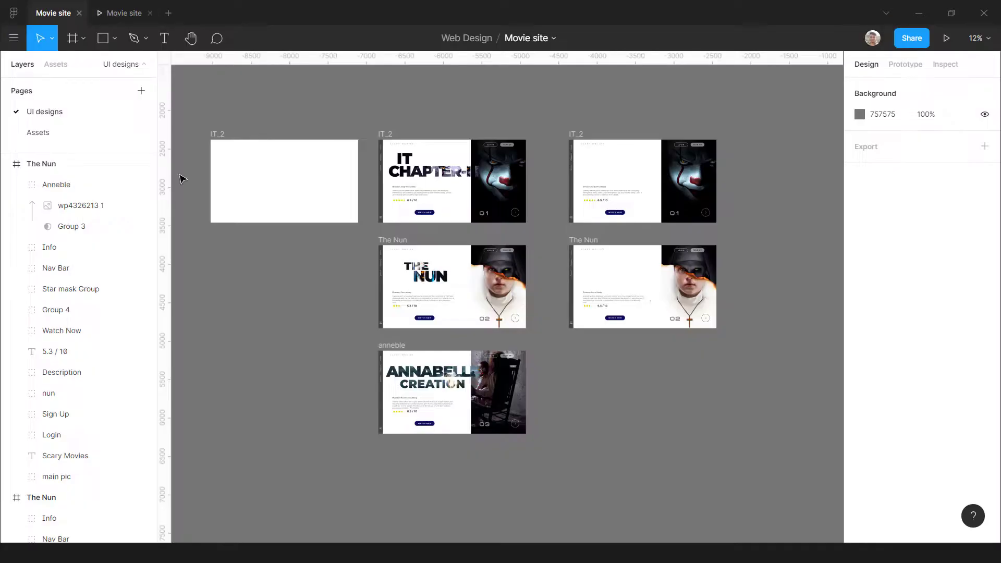
Step: Connect The Nun frame to its hidden-title copy with a Smart animate transition and set the easing to Ease In
scroll(587, 272, up, 3)
click(300, 230)
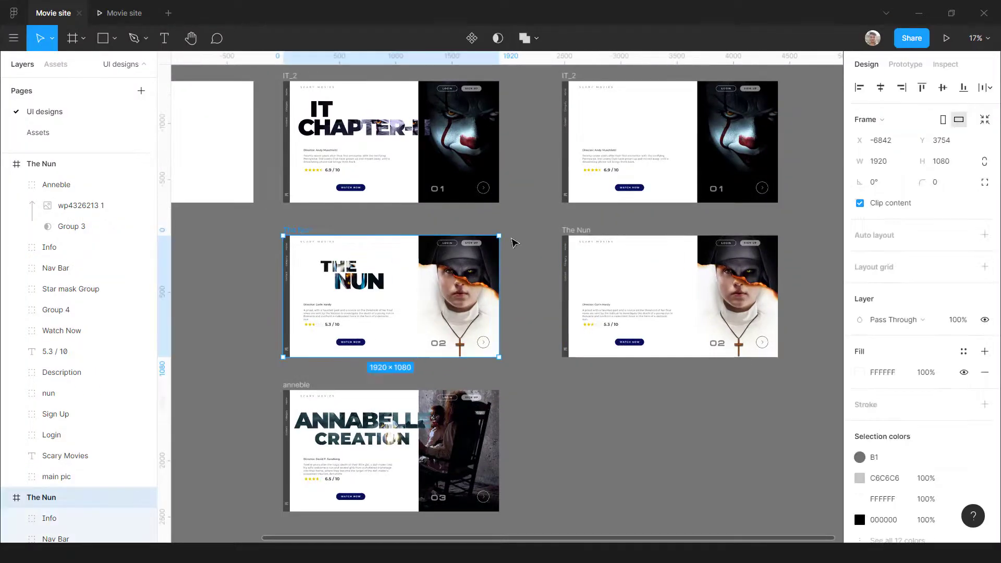
click(906, 64)
drag(499, 296, 610, 324)
click(747, 251)
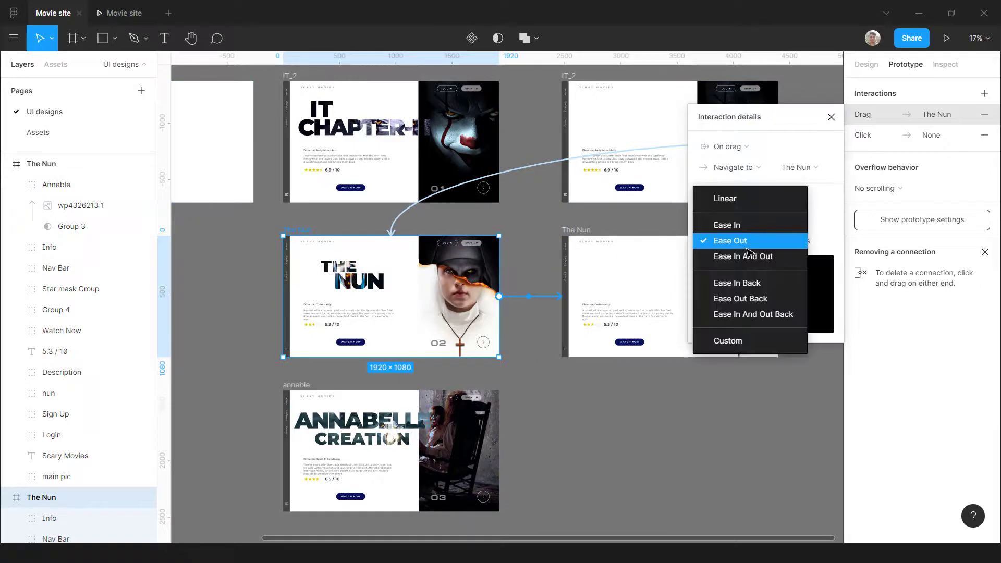
click(751, 229)
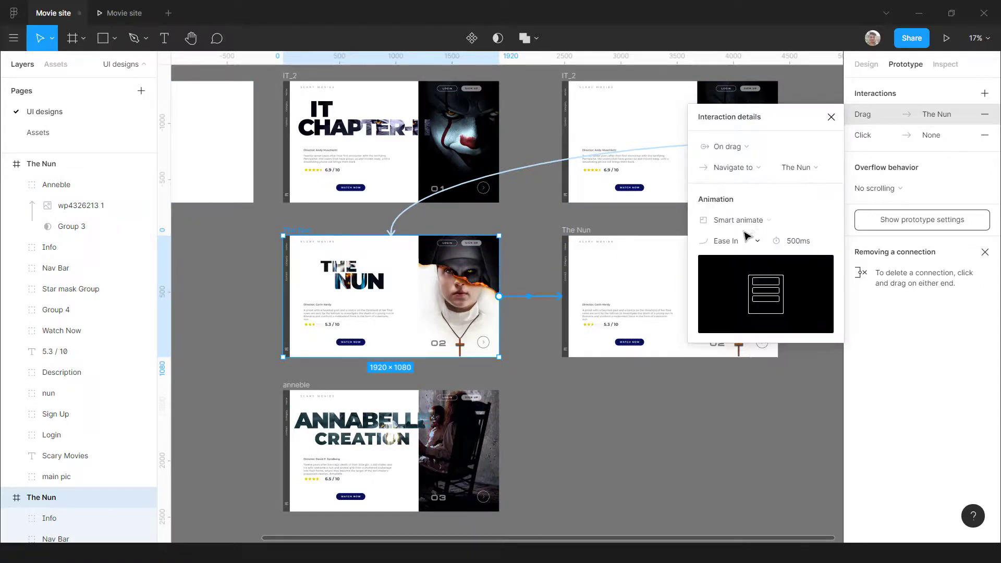
Step: Remove the empty Click interaction from The Nun frame and set its connection's trigger to On click
click(730, 147)
click(980, 145)
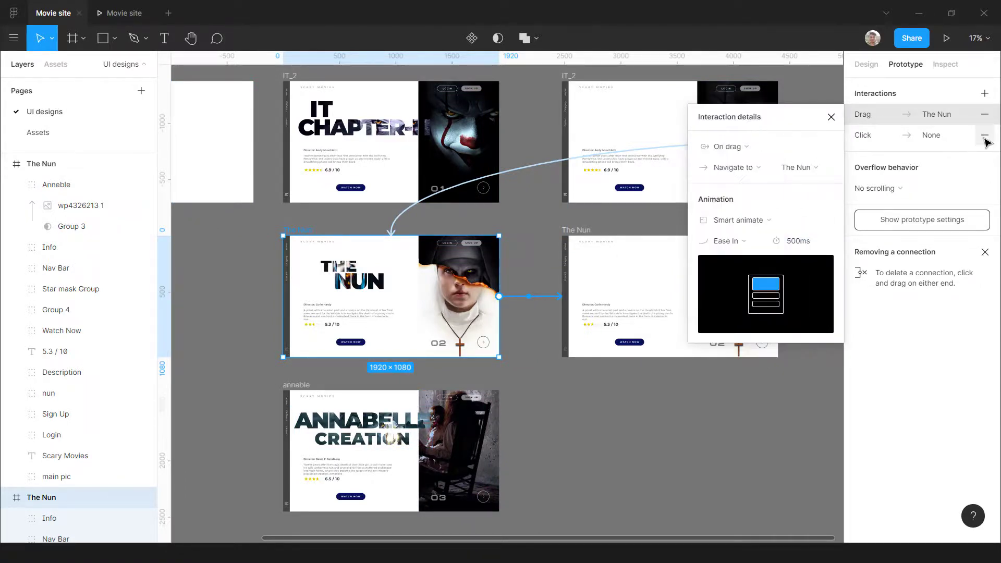
click(984, 135)
click(760, 147)
click(740, 132)
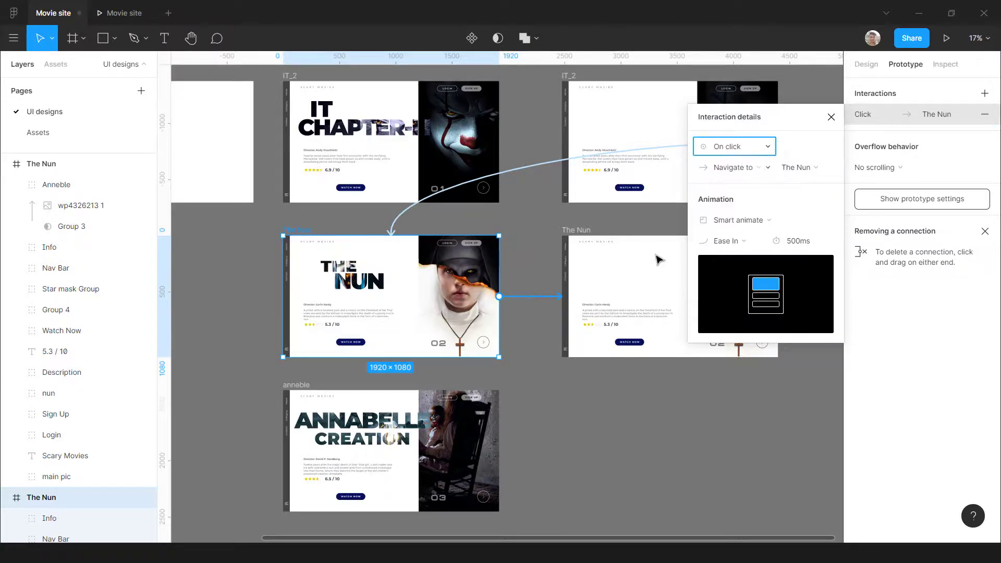
click(617, 394)
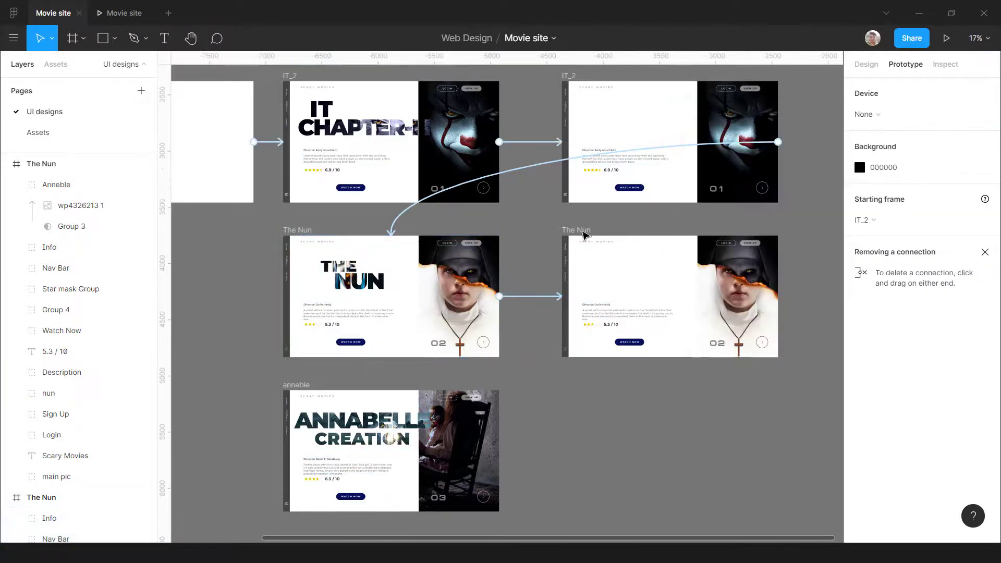
Step: Connect the hidden-title The Nun copy to the anneble frame, triggered After delay with a 1 ms delay
click(587, 227)
drag(778, 296, 484, 436)
click(740, 146)
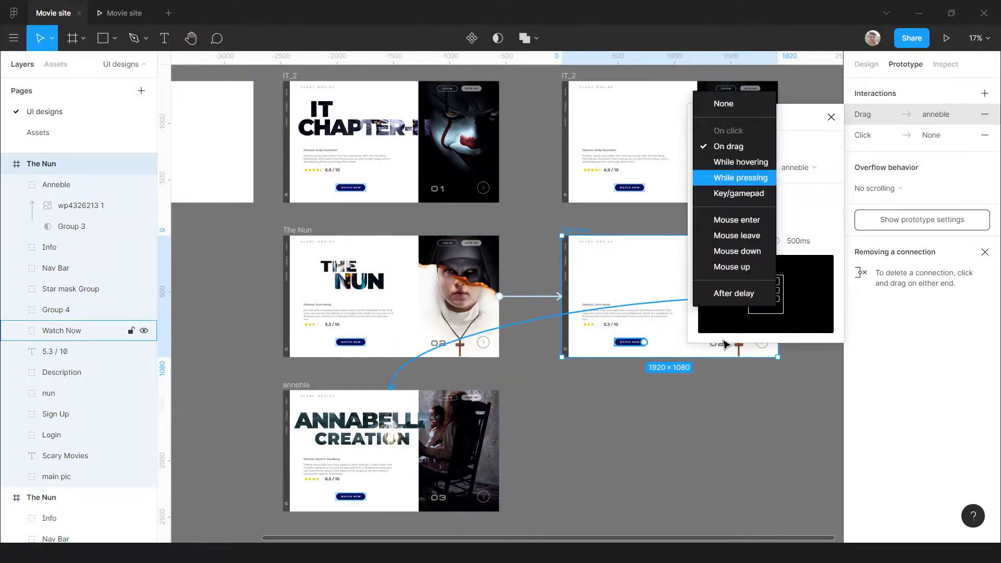
click(736, 293)
click(807, 151)
key(Return)
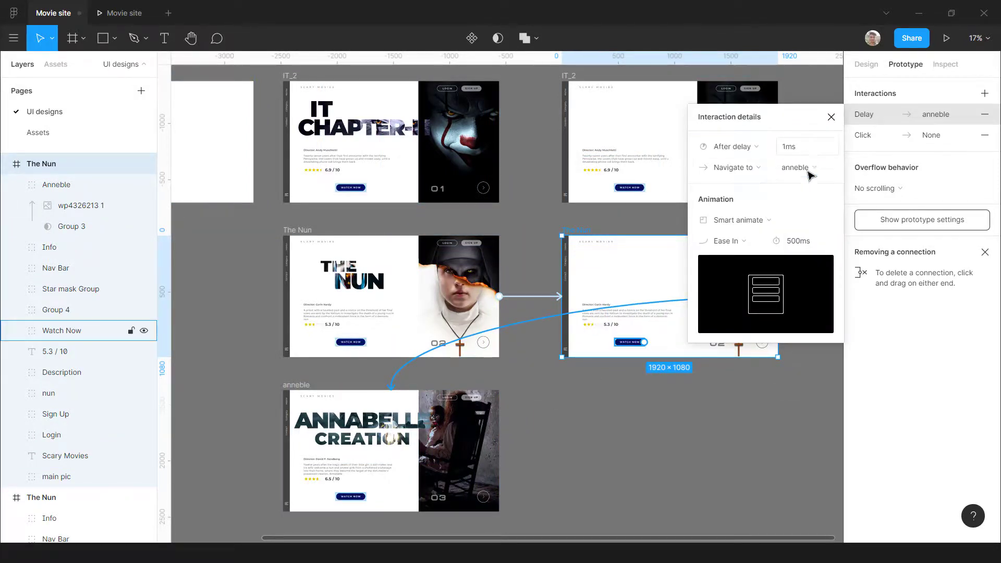
Step: Set the easing of the Smart animate transition from The Nun copy to anneble to Ease Out
click(751, 241)
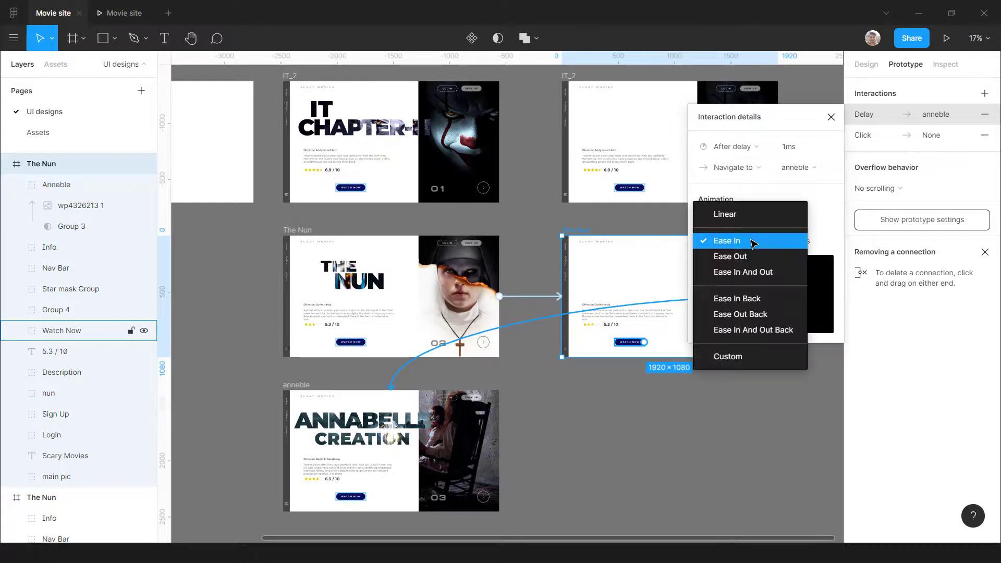
click(751, 257)
click(660, 451)
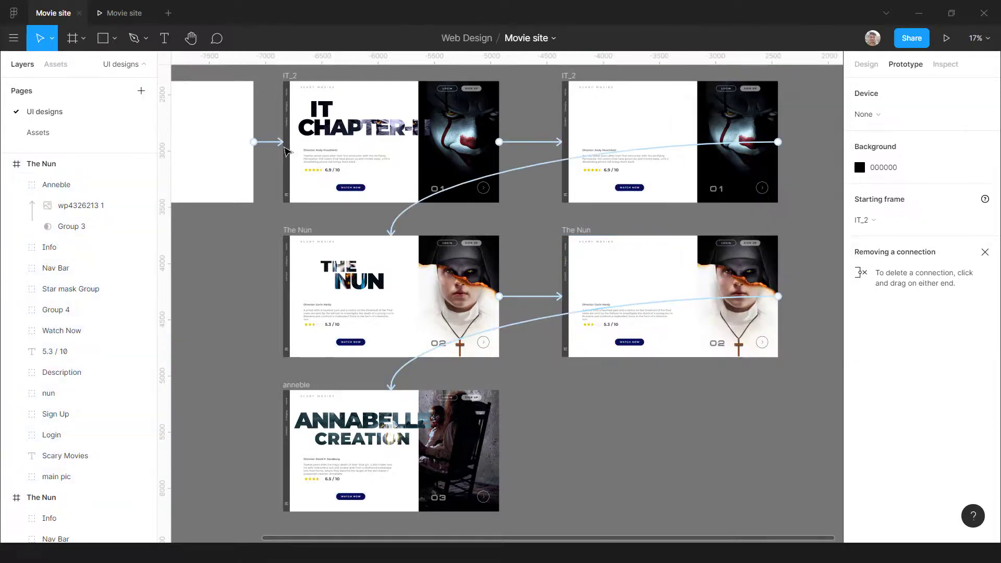
Step: Preview the prototype's movie transitions through to Annabelle Creation, and return to the overview of all frames in the design file
click(124, 13)
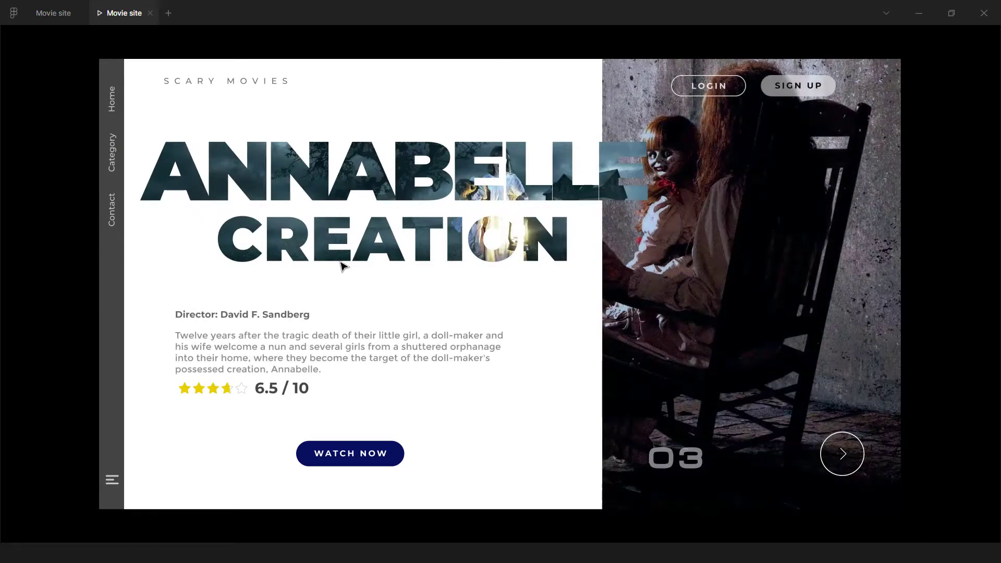
click(54, 12)
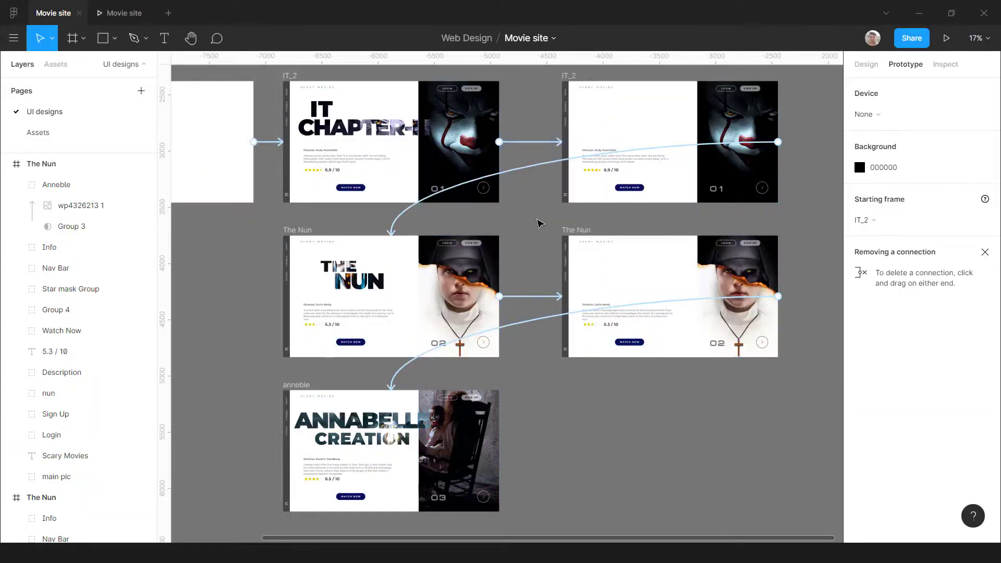
scroll(675, 257, down, 5)
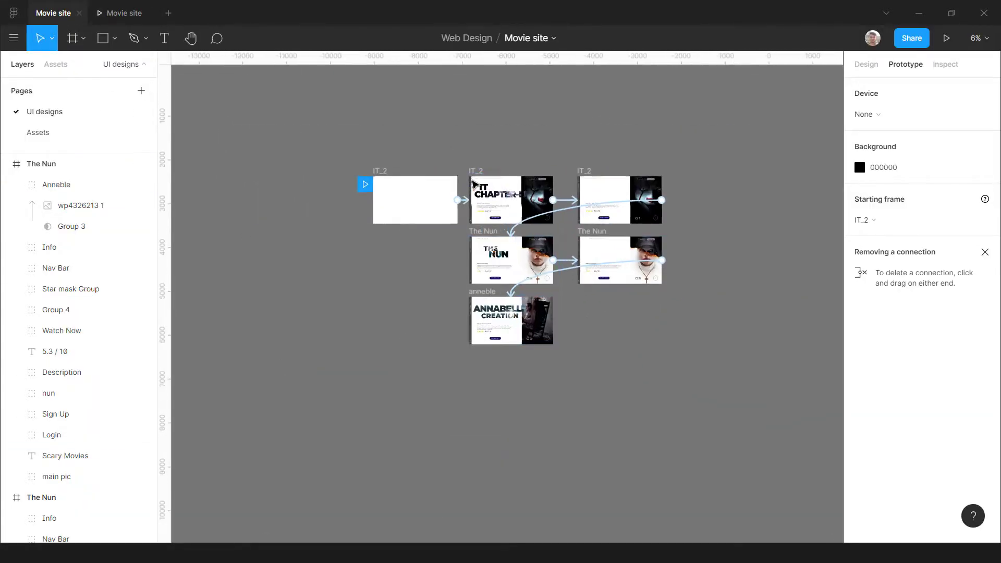